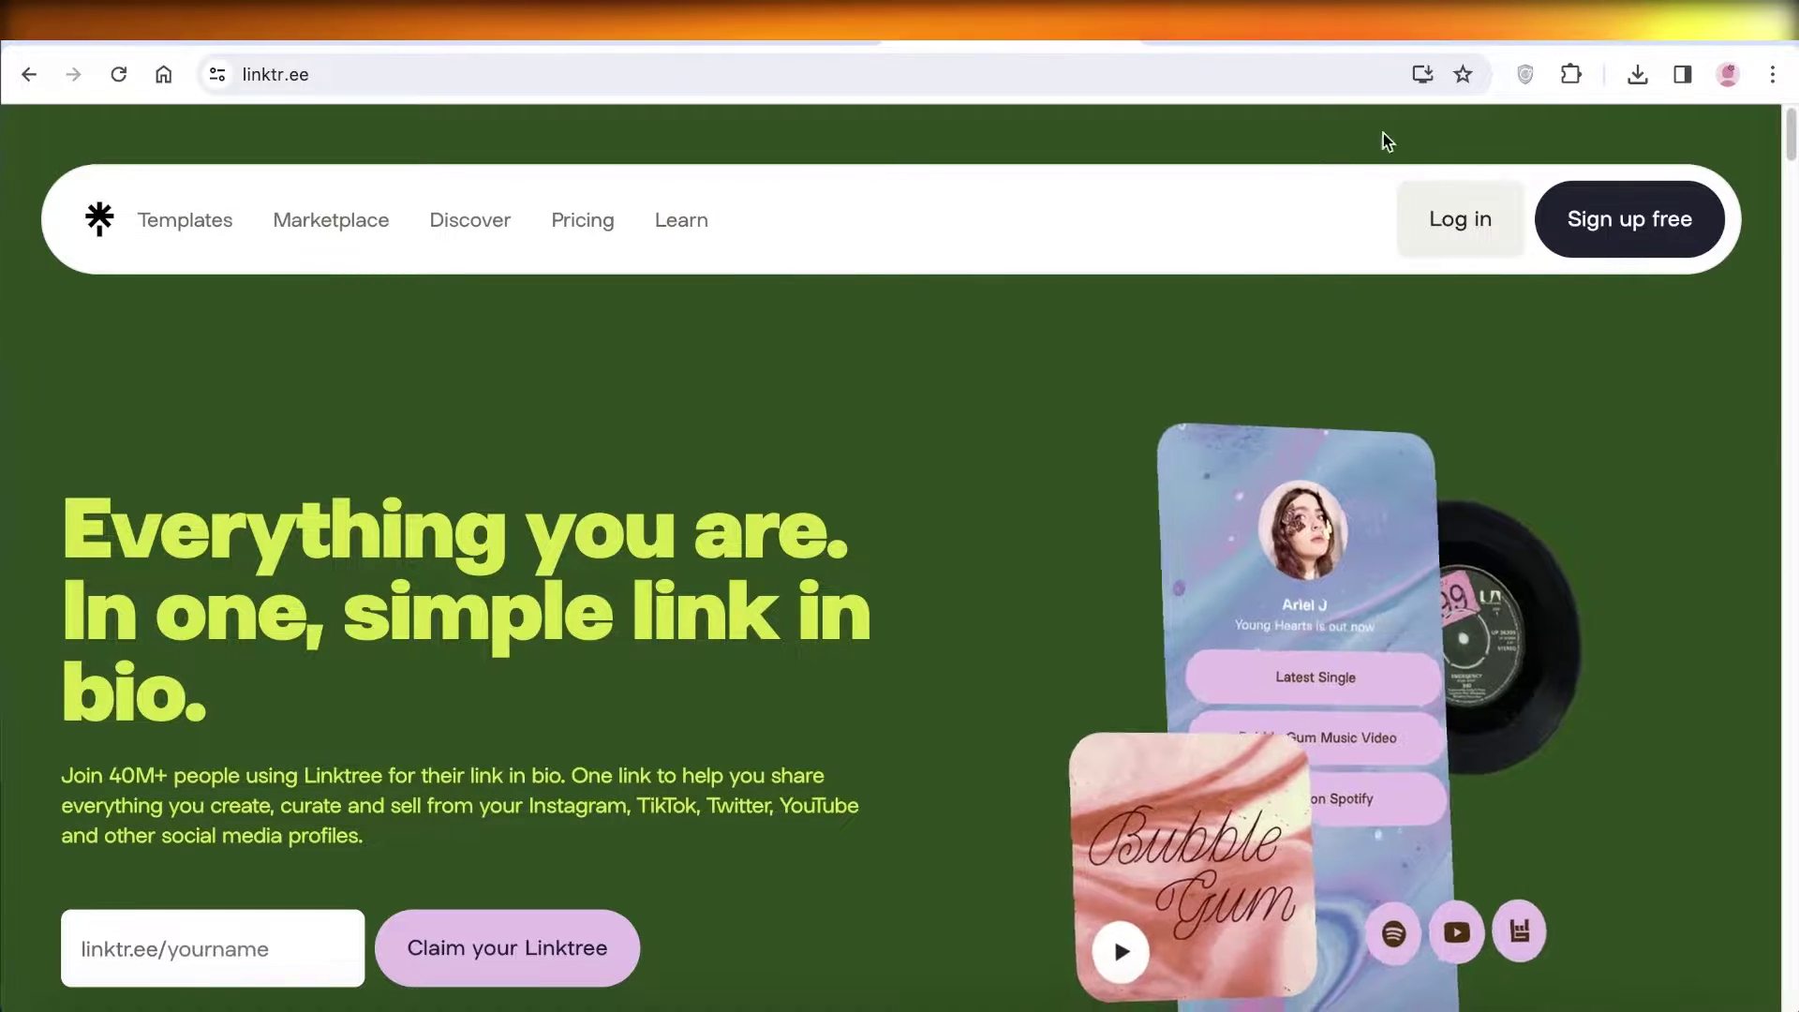
Step: Check the Instagram profile, then scroll through the Linktree homepage
{"action": "left_click", "coordinate": [1305, 37]}
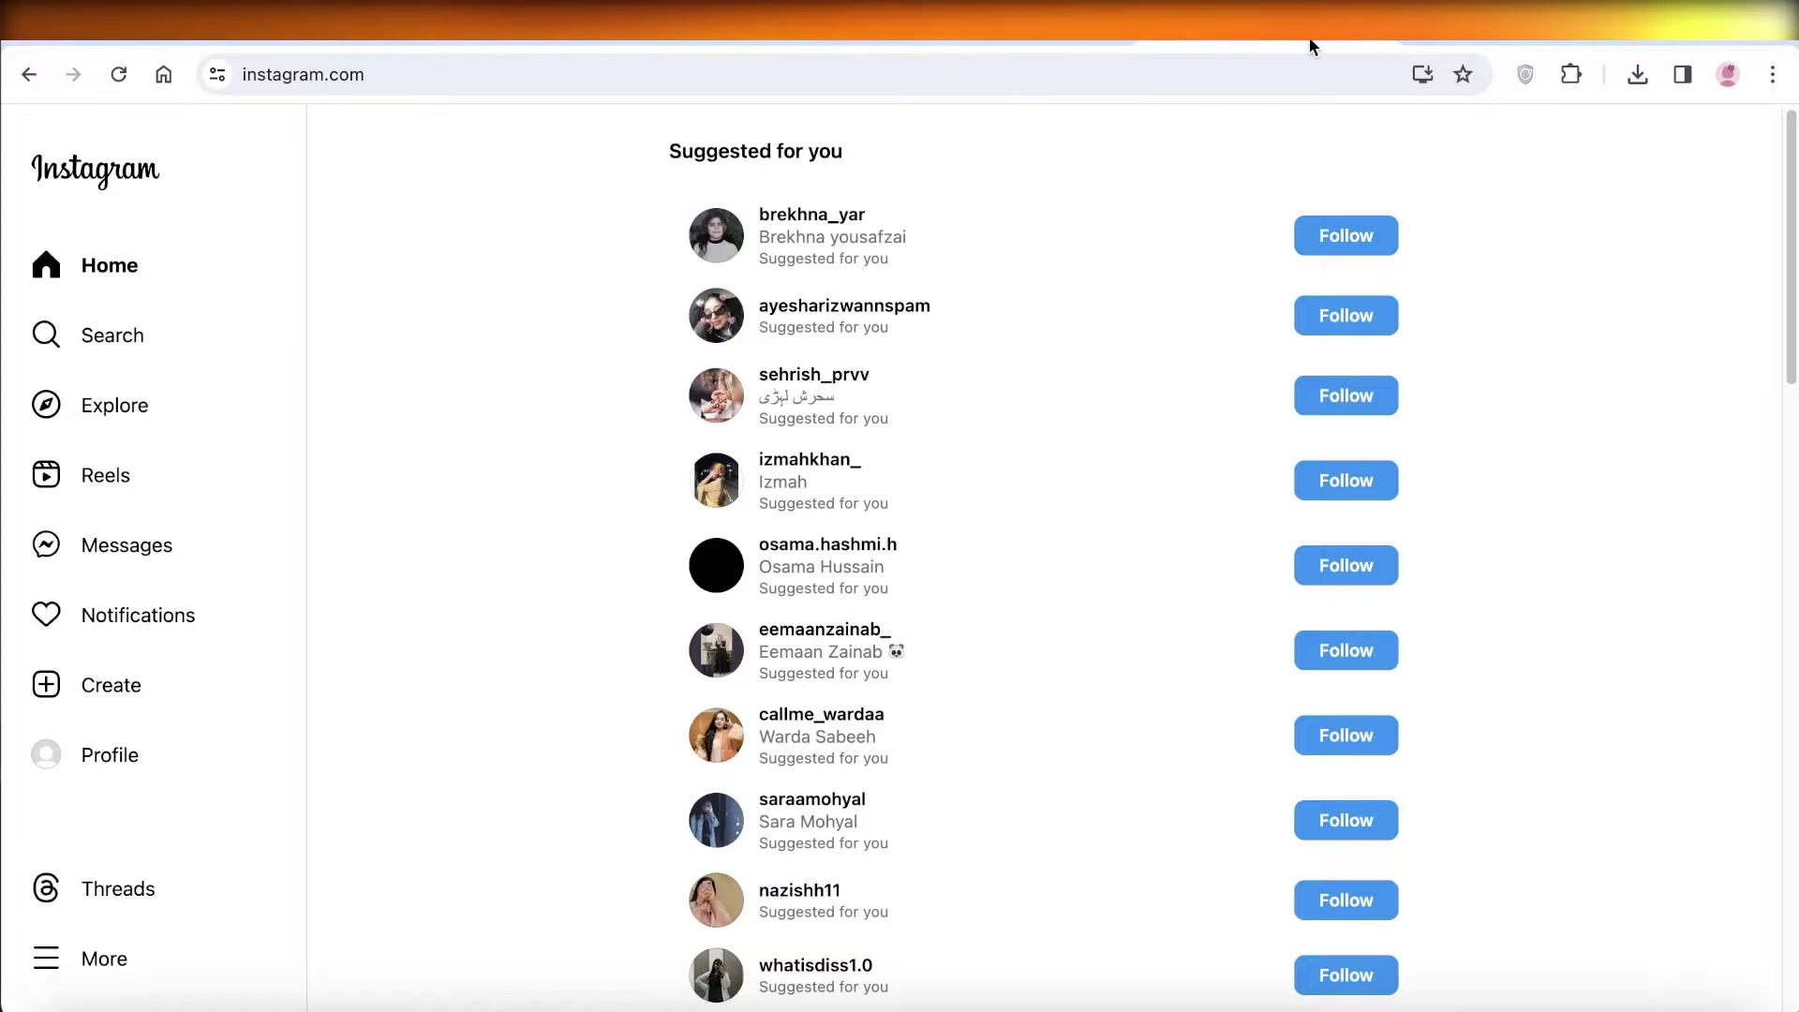
{"action": "left_click", "coordinate": [101, 761]}
{"action": "left_click", "coordinate": [1025, 45]}
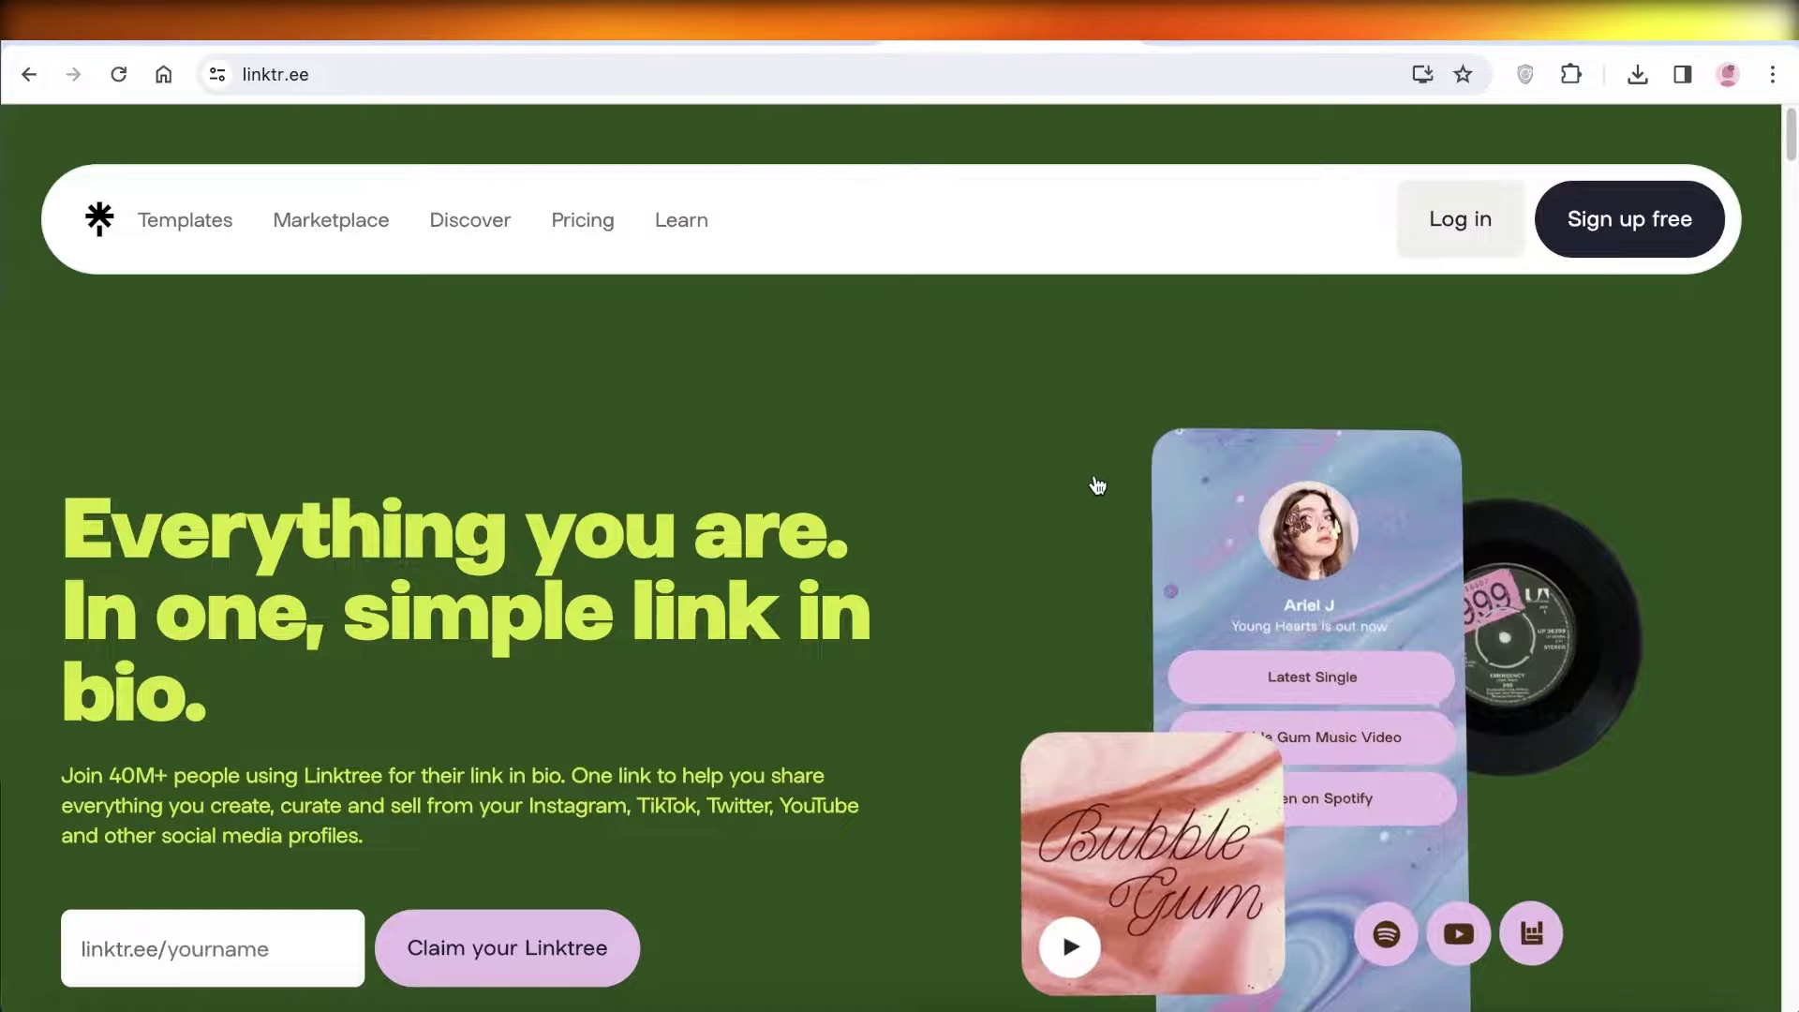
{"action": "scroll", "coordinate": [1104, 581], "scroll_direction": "down", "scroll_amount": 1}
{"action": "scroll", "coordinate": [1108, 613], "scroll_direction": "down", "scroll_amount": 1}
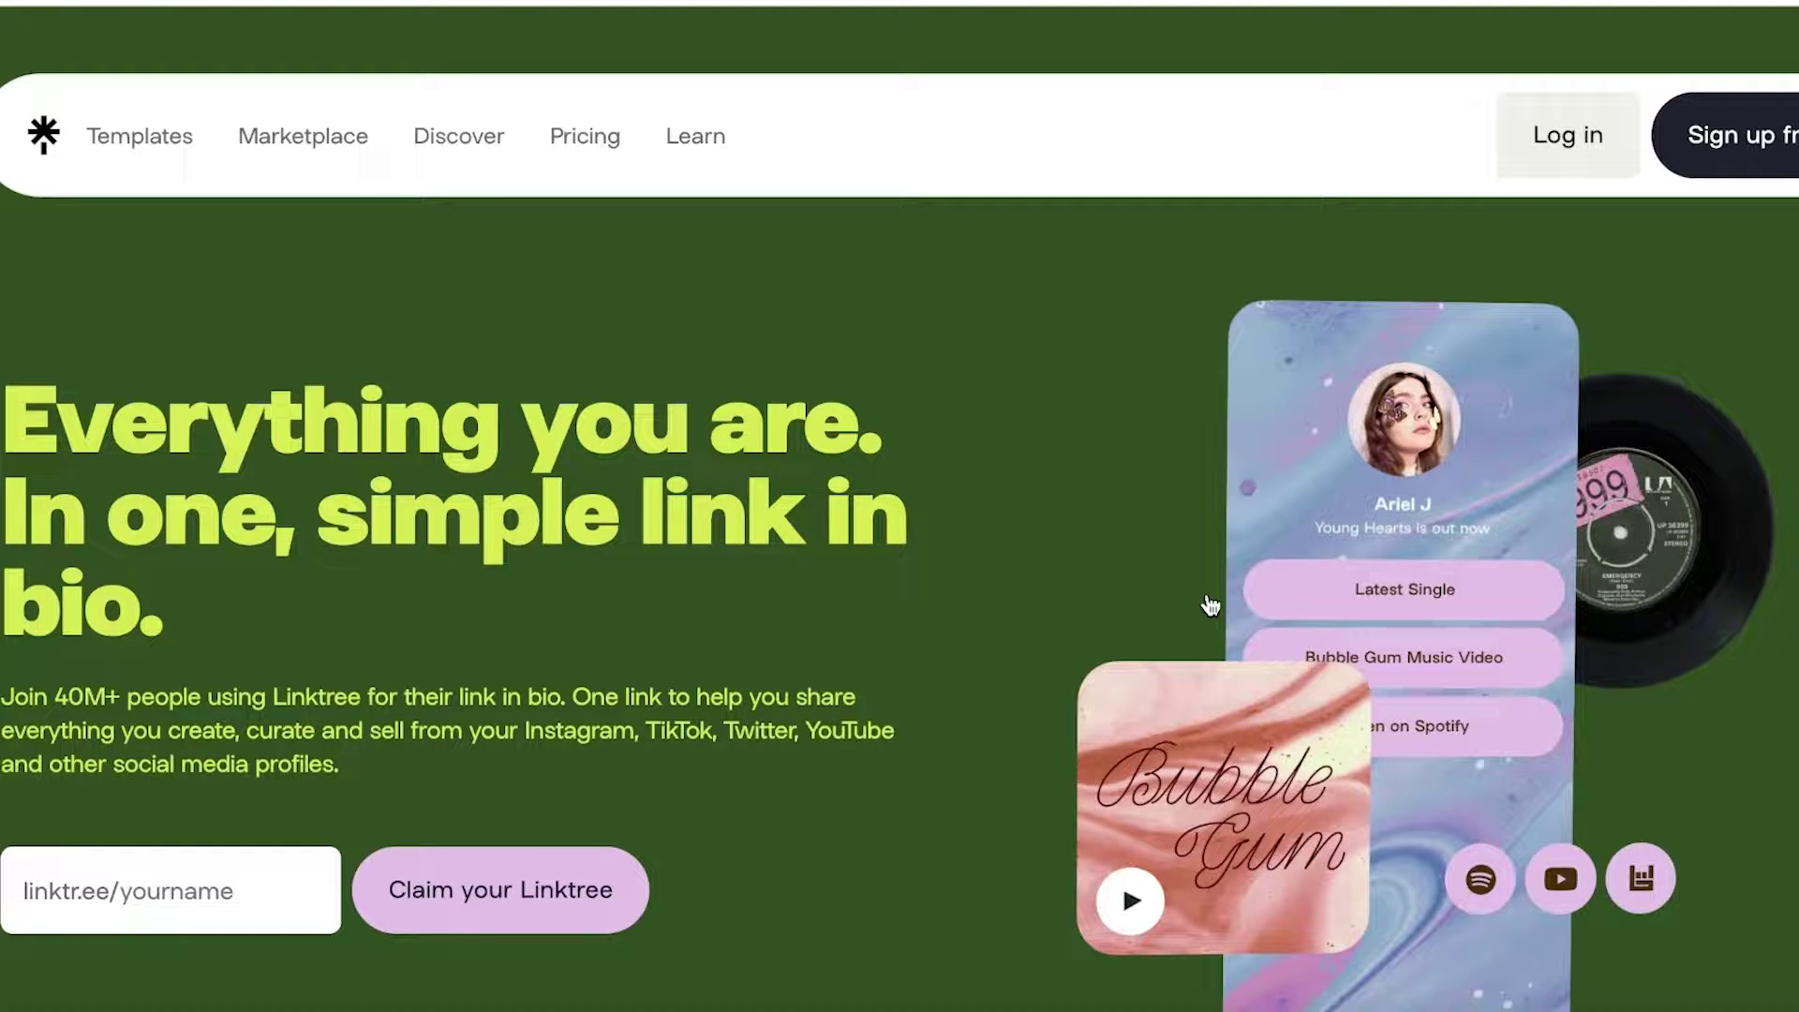
{"action": "scroll", "coordinate": [1168, 595], "scroll_direction": "down", "scroll_amount": 5}
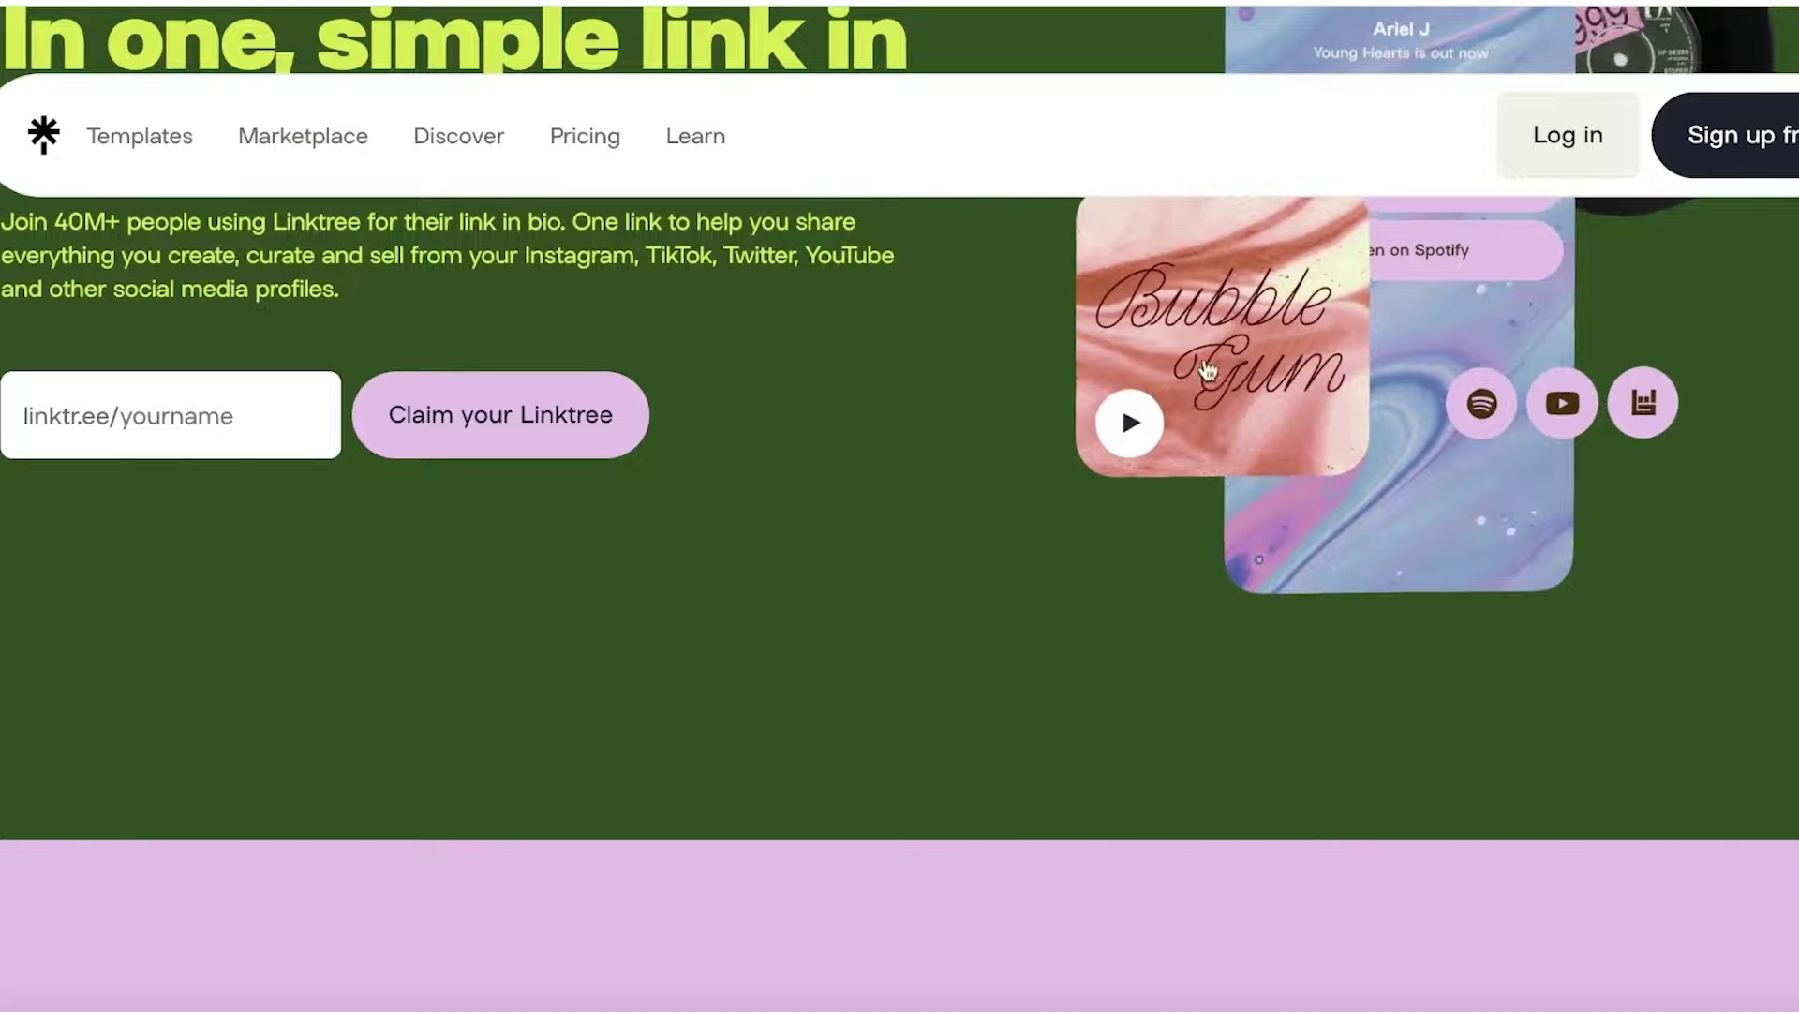
{"action": "scroll", "coordinate": [1281, 60], "scroll_direction": "up", "scroll_amount": 5}
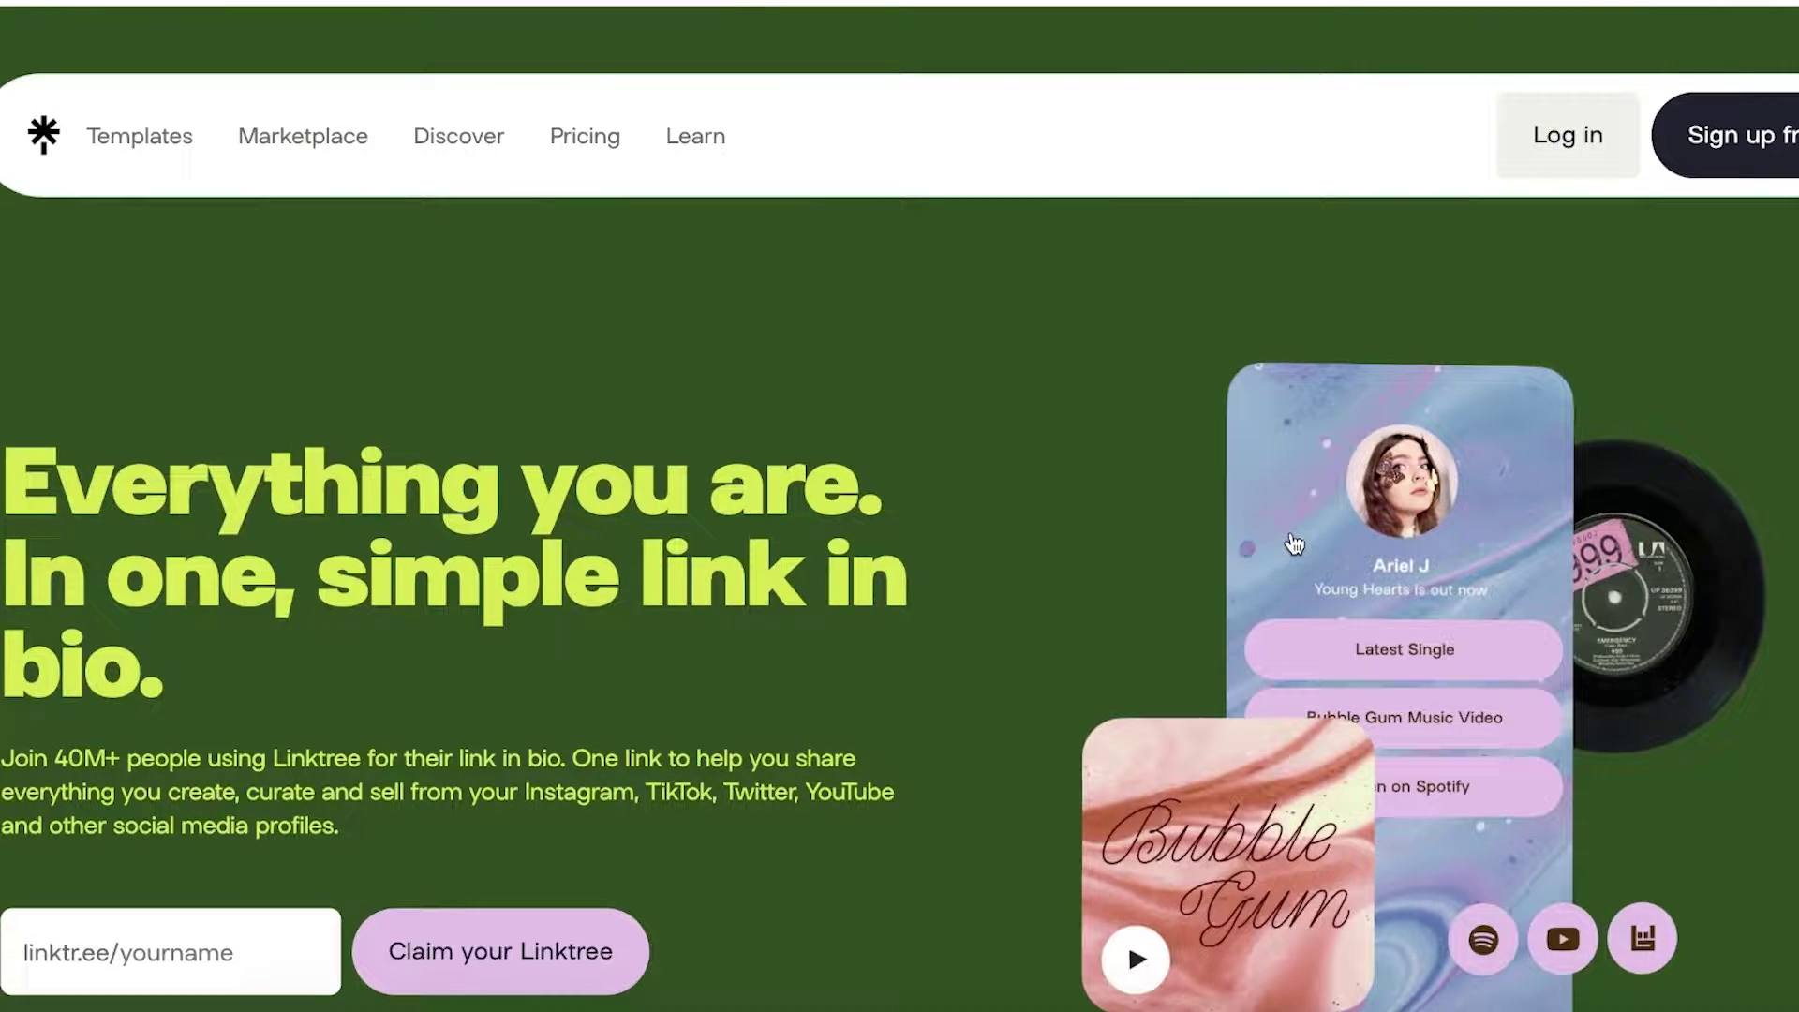
{"action": "scroll", "coordinate": [1168, 568], "scroll_direction": "down", "scroll_amount": 10}
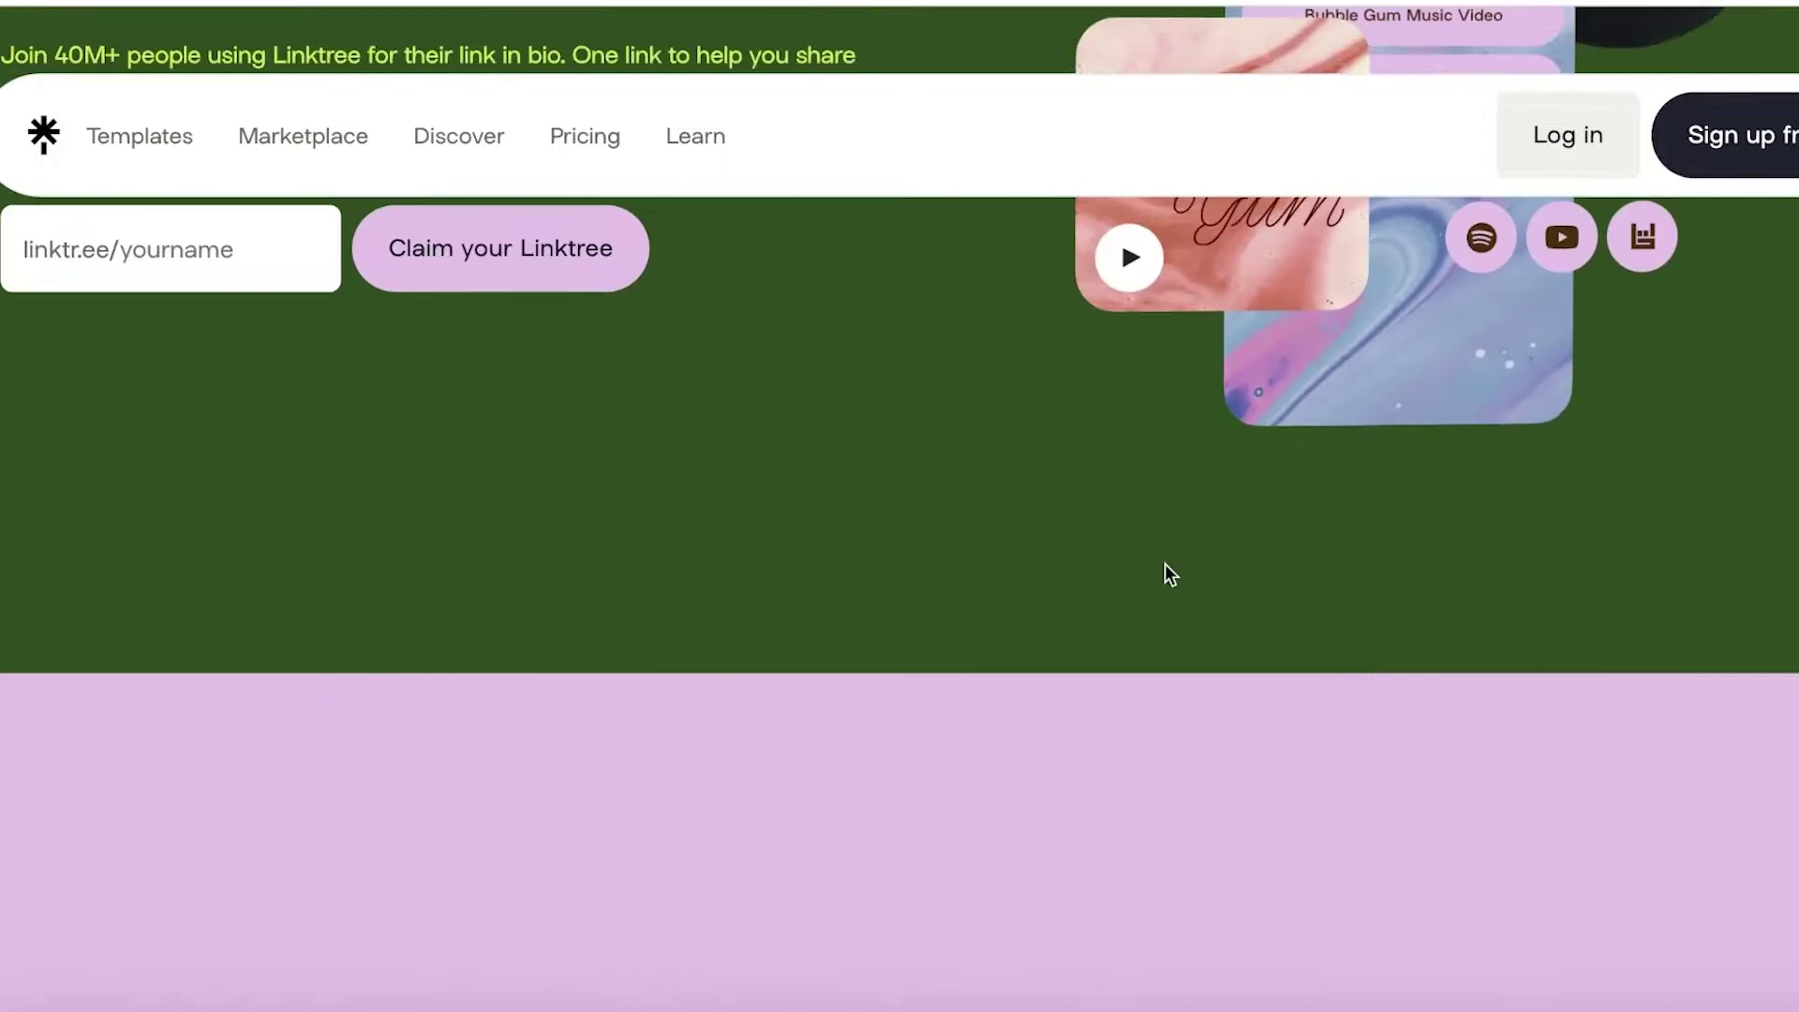
{"action": "scroll", "coordinate": [1169, 569], "scroll_direction": "down", "scroll_amount": 8}
{"action": "scroll", "coordinate": [1160, 614], "scroll_direction": "up", "scroll_amount": 9}
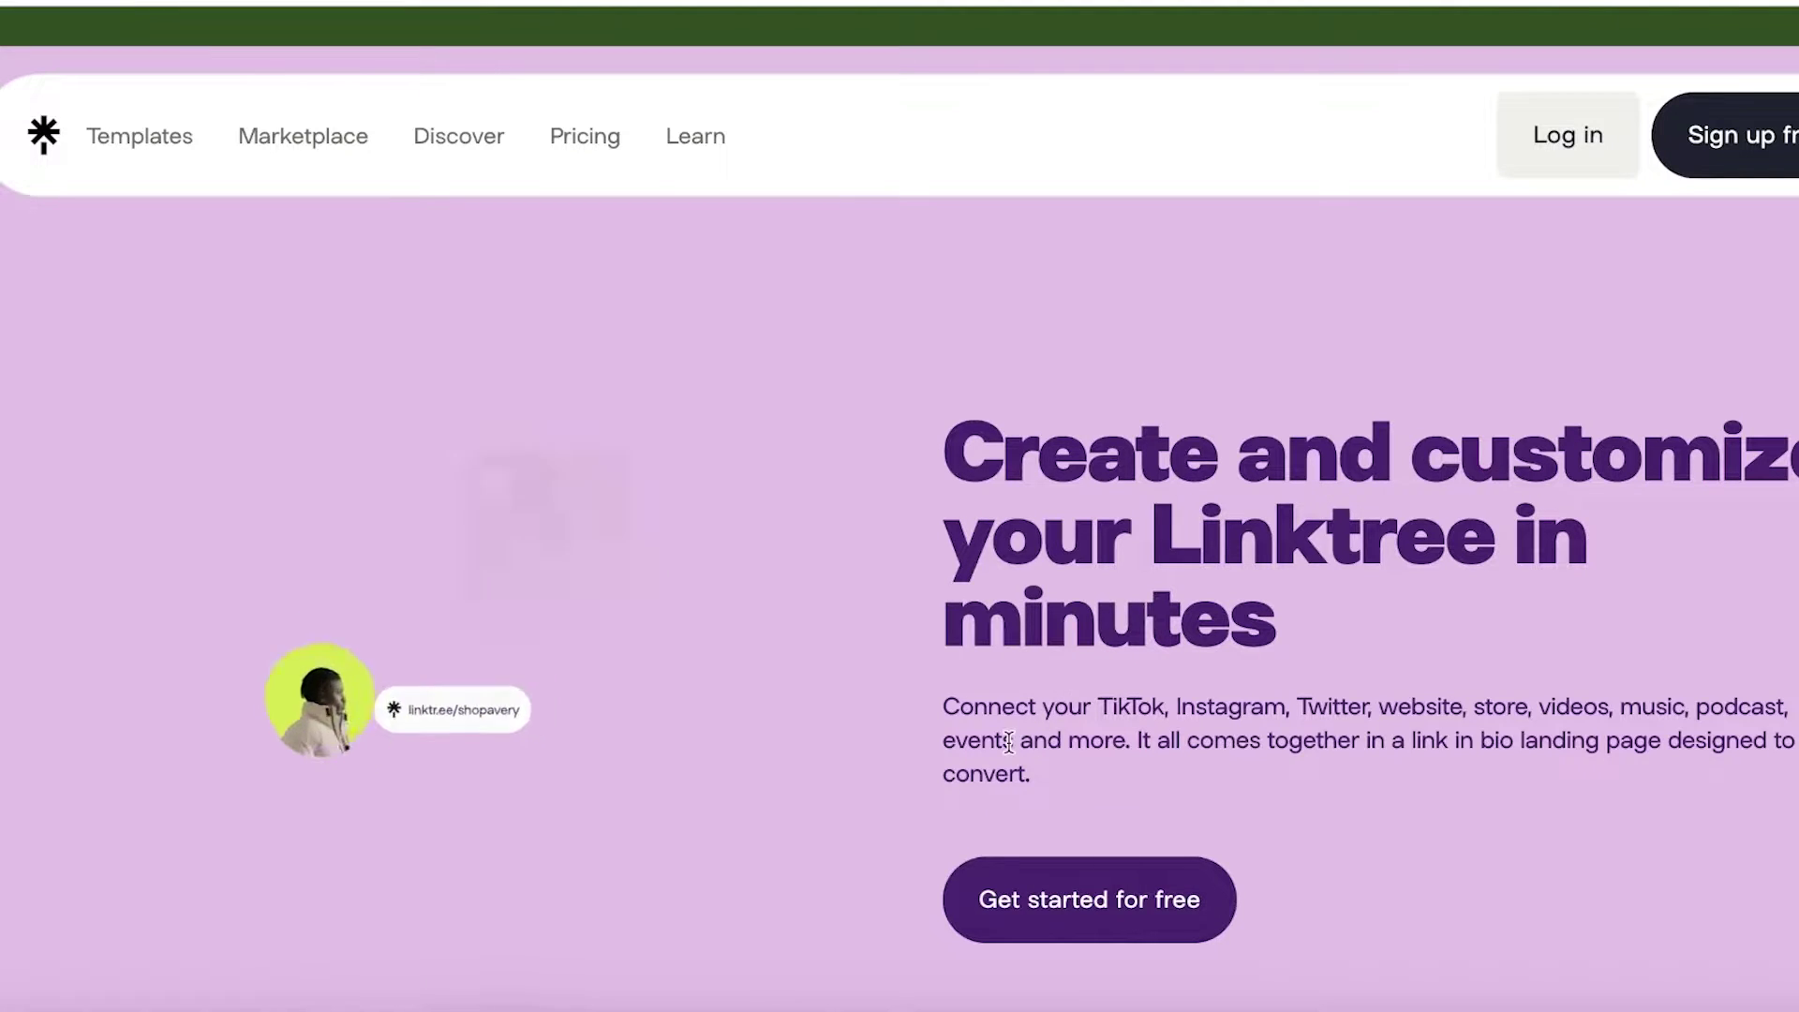
{"action": "scroll", "coordinate": [1059, 713], "scroll_direction": "down", "scroll_amount": 5}
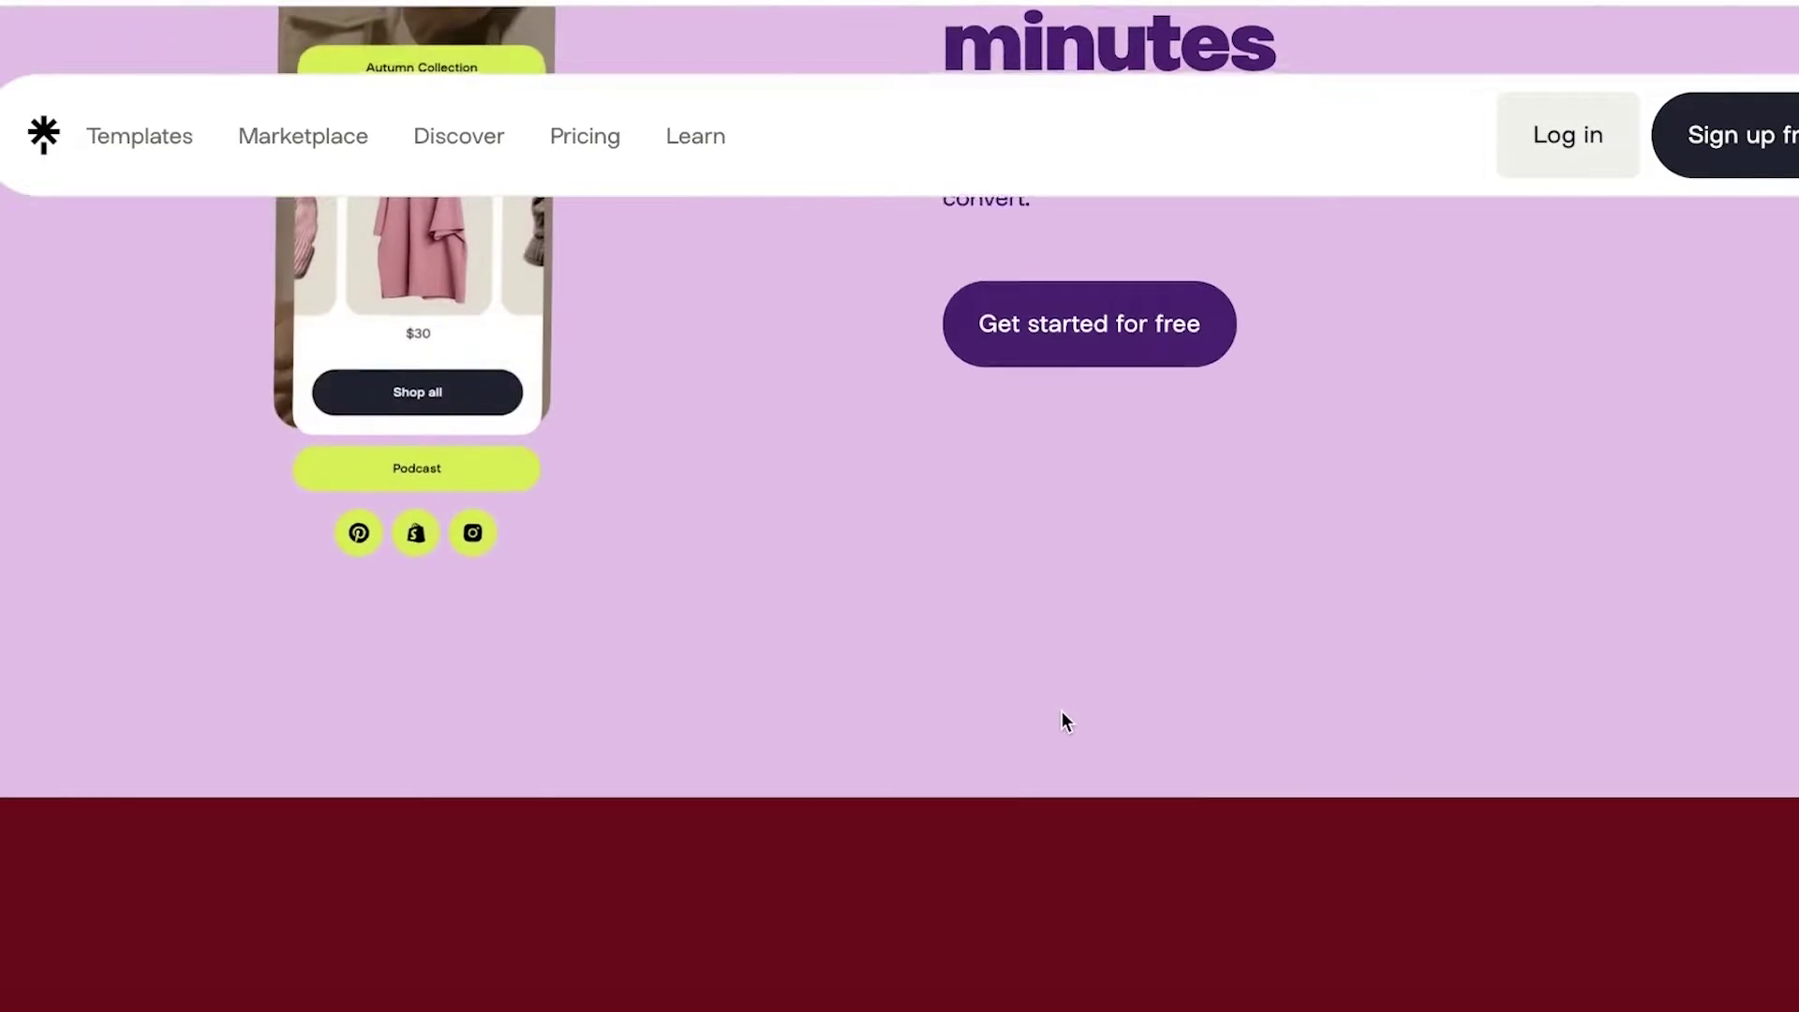
{"action": "scroll", "coordinate": [1061, 711], "scroll_direction": "down", "scroll_amount": 10}
{"action": "scroll", "coordinate": [1059, 708], "scroll_direction": "down", "scroll_amount": 7}
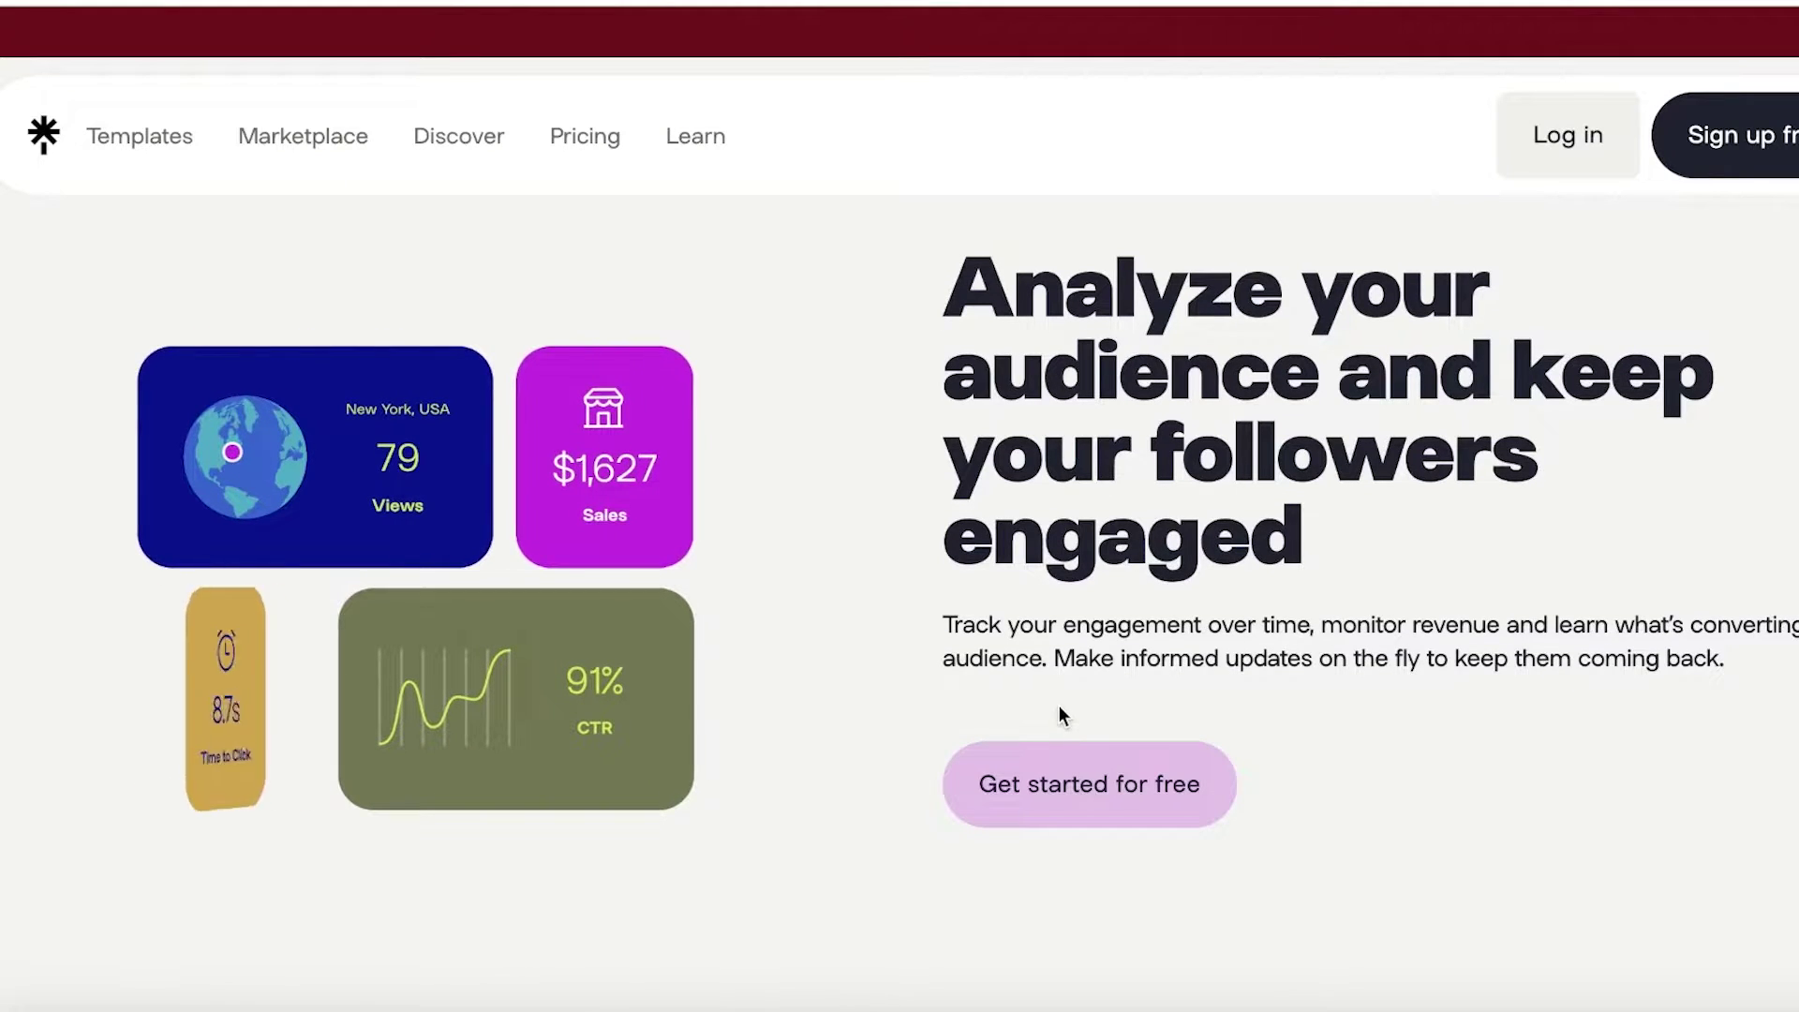
{"action": "scroll", "coordinate": [1059, 706], "scroll_direction": "down", "scroll_amount": 5}
{"action": "scroll", "coordinate": [1202, 178], "scroll_direction": "up", "scroll_amount": 9}
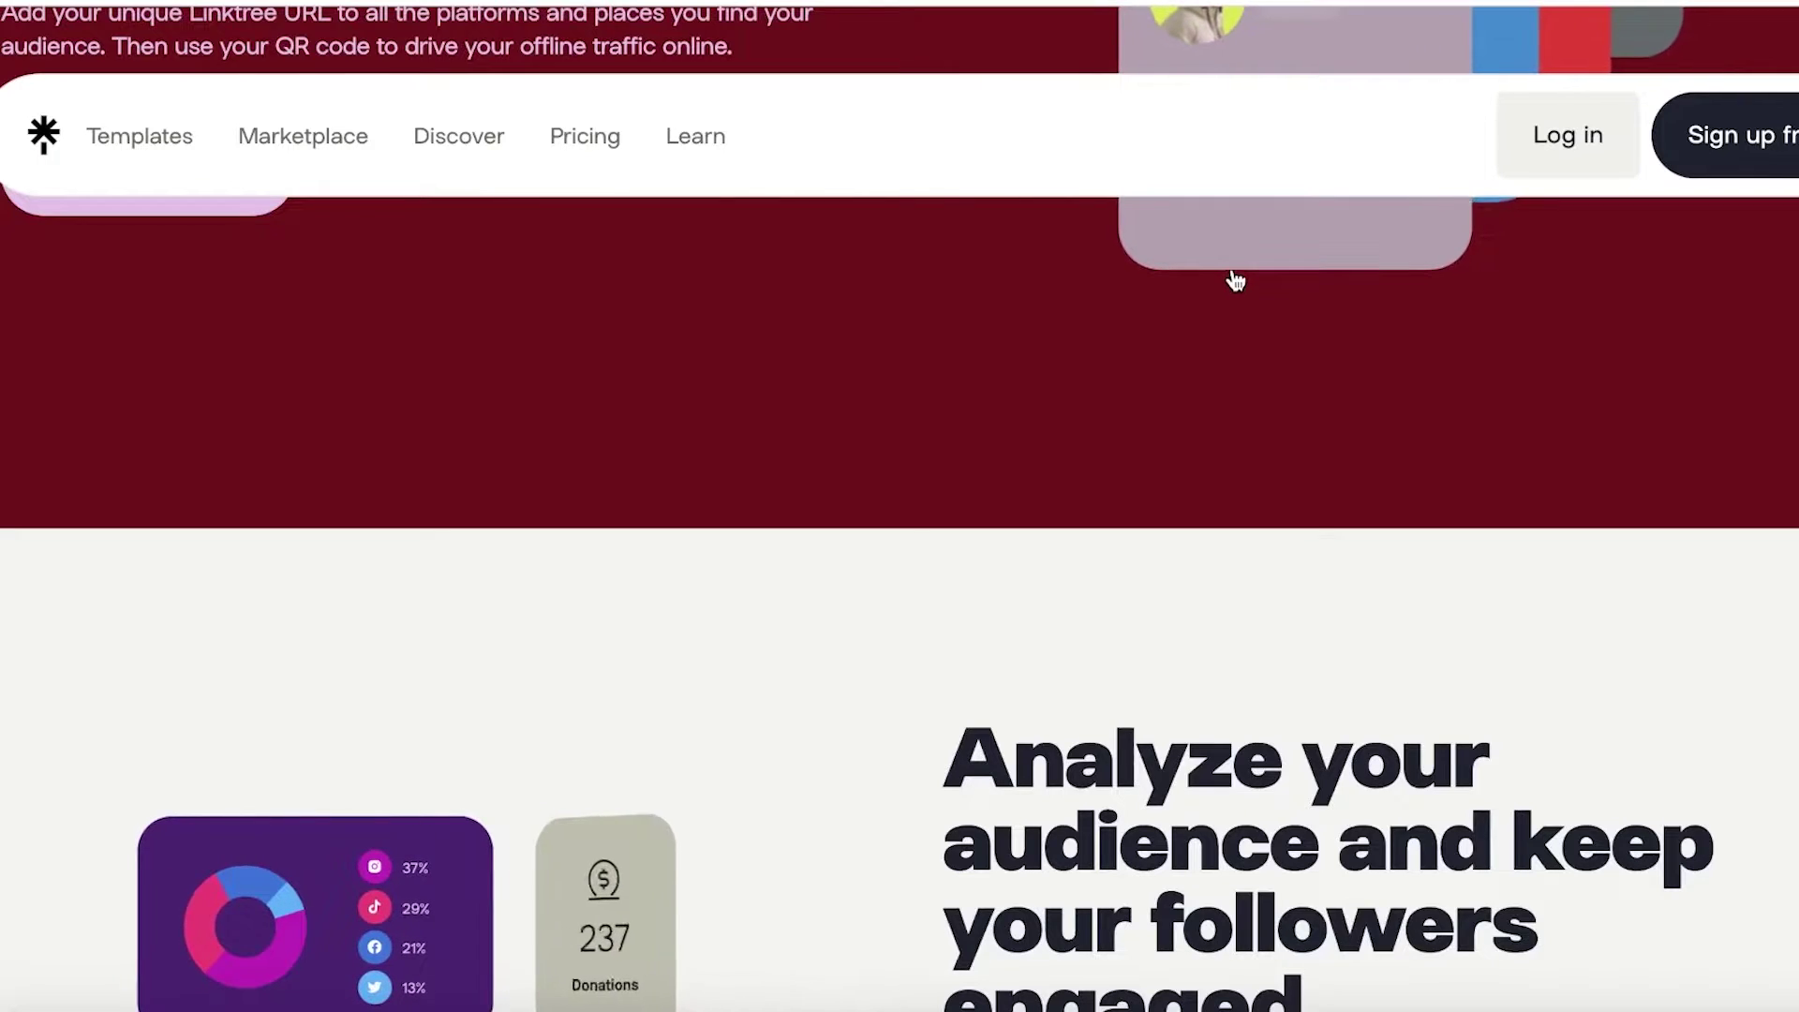
{"action": "scroll", "coordinate": [1241, 295], "scroll_direction": "up", "scroll_amount": 15}
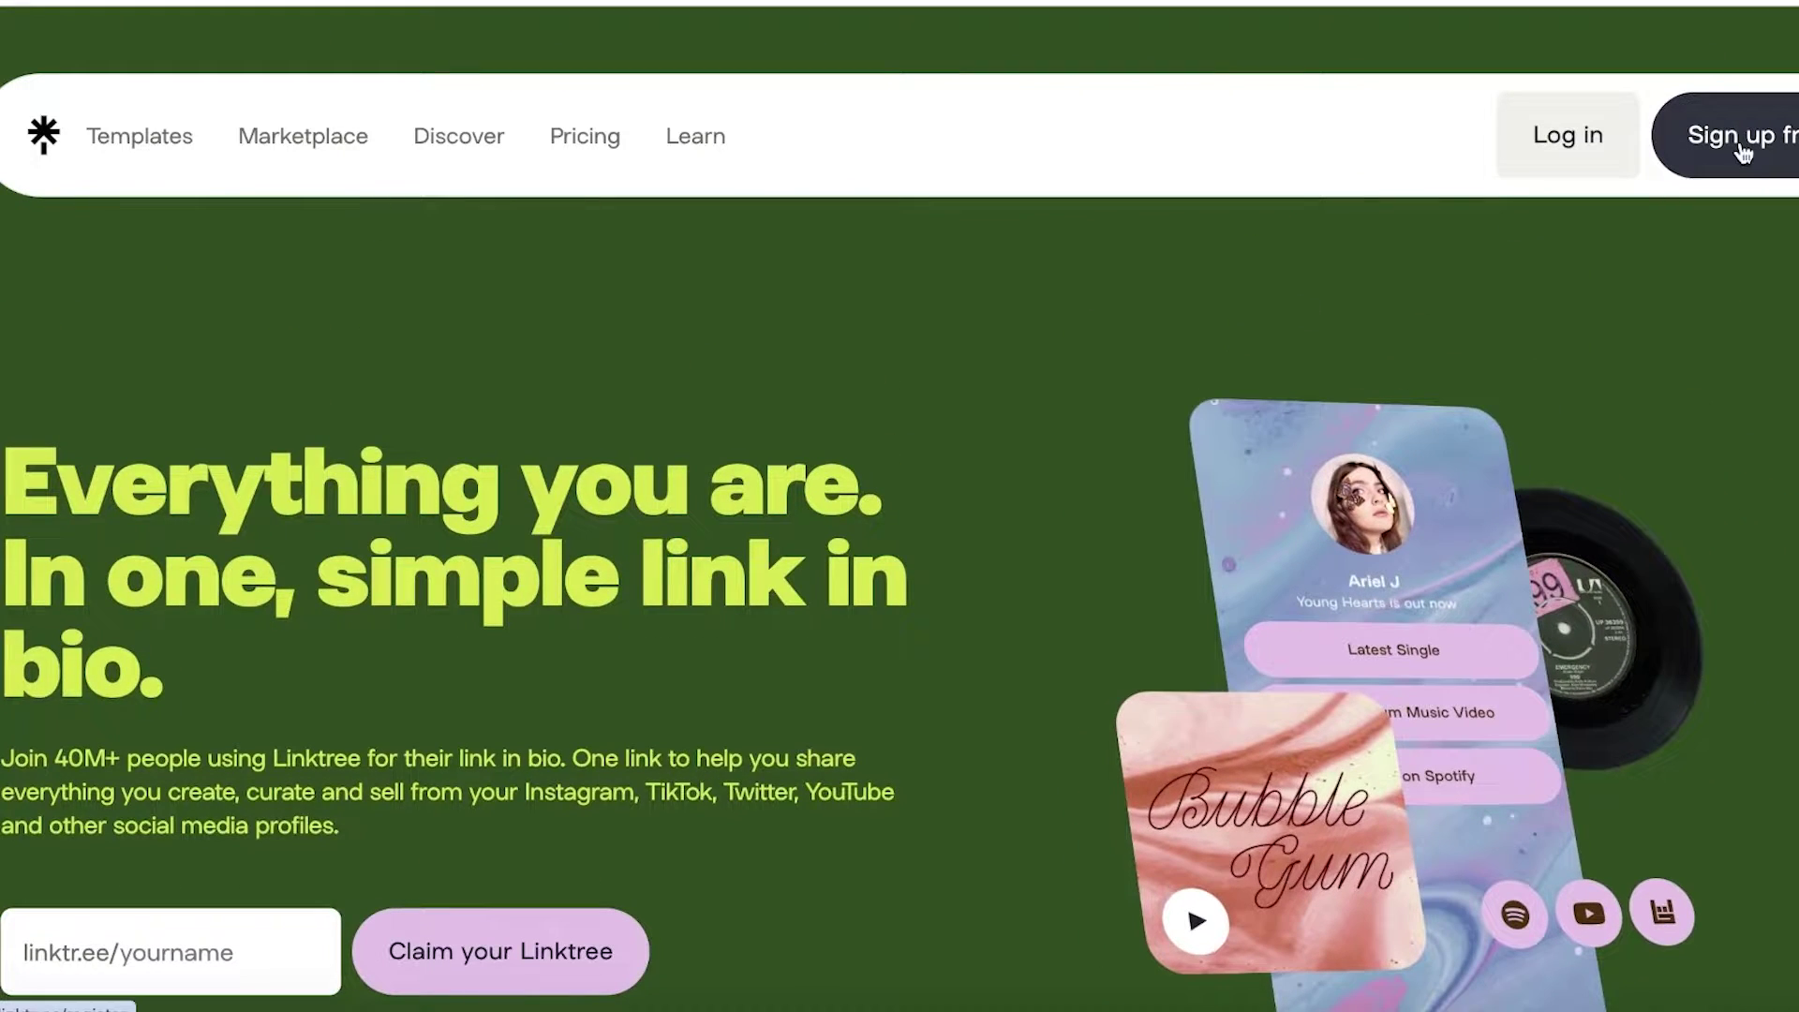
Step: Begin the free sign-up and autofill the e-mail address from saved suggestions
{"action": "left_click", "coordinate": [1743, 152]}
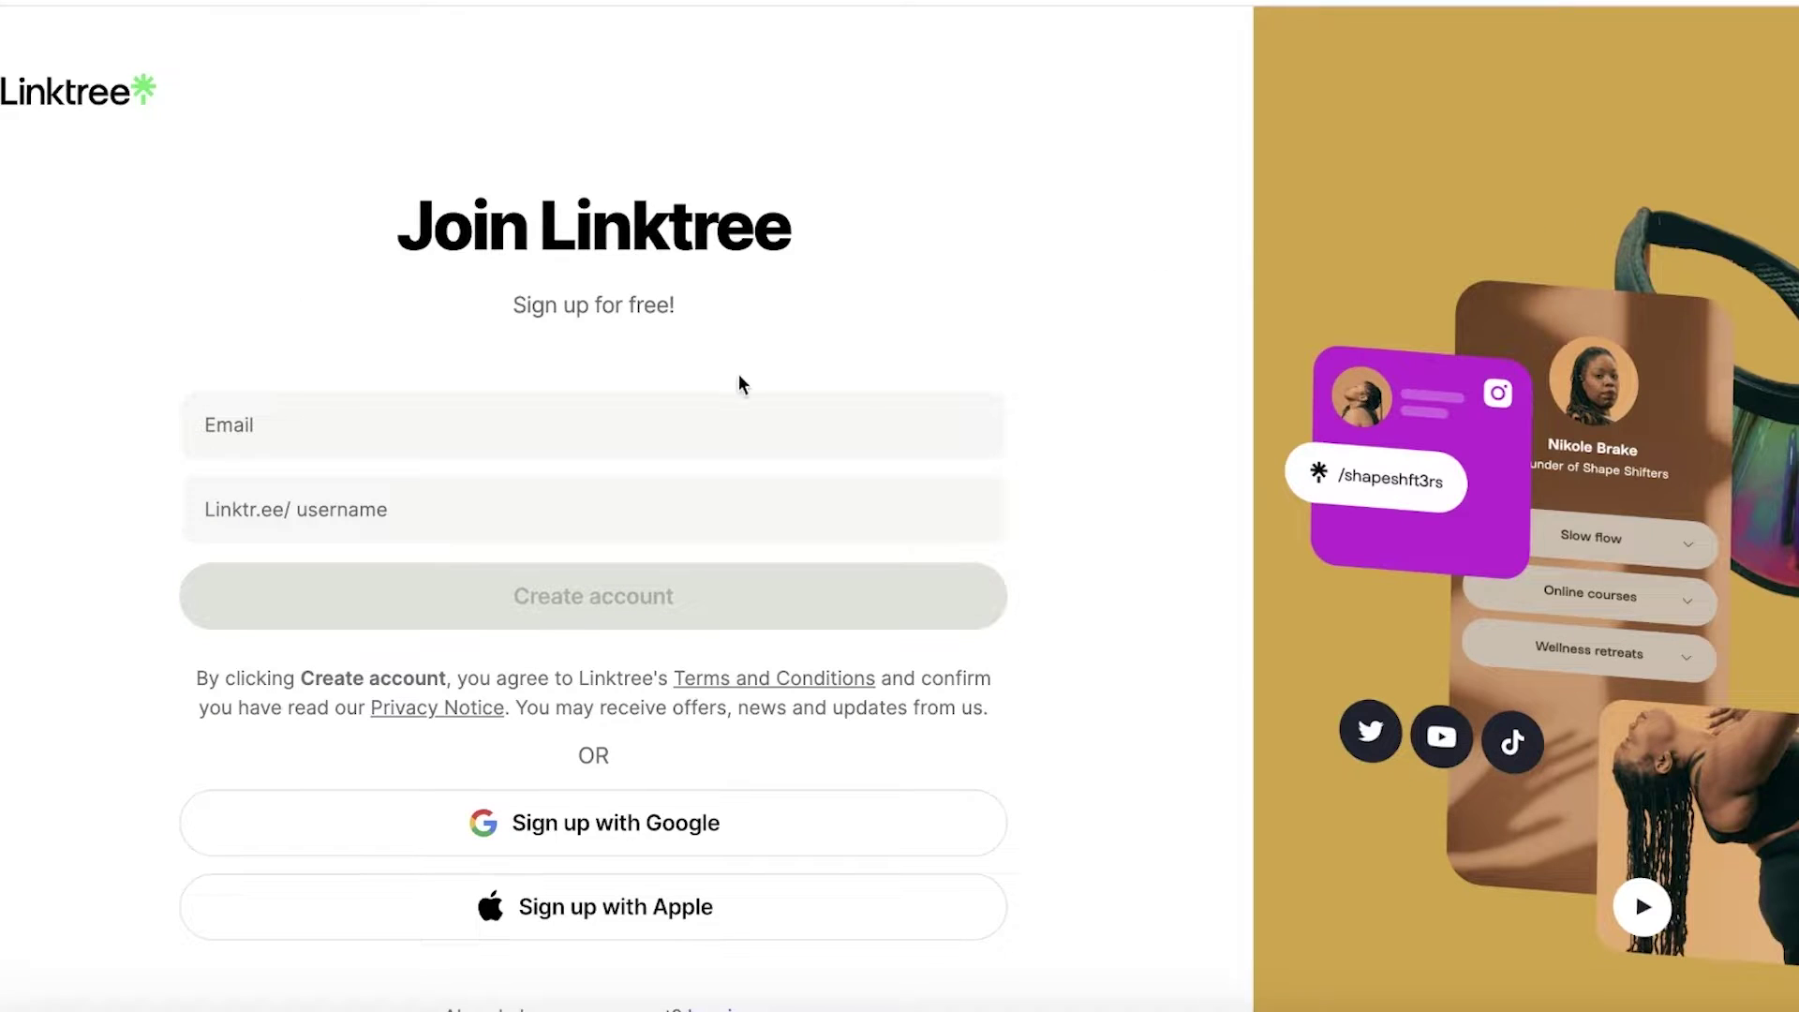
{"action": "left_click", "coordinate": [780, 392]}
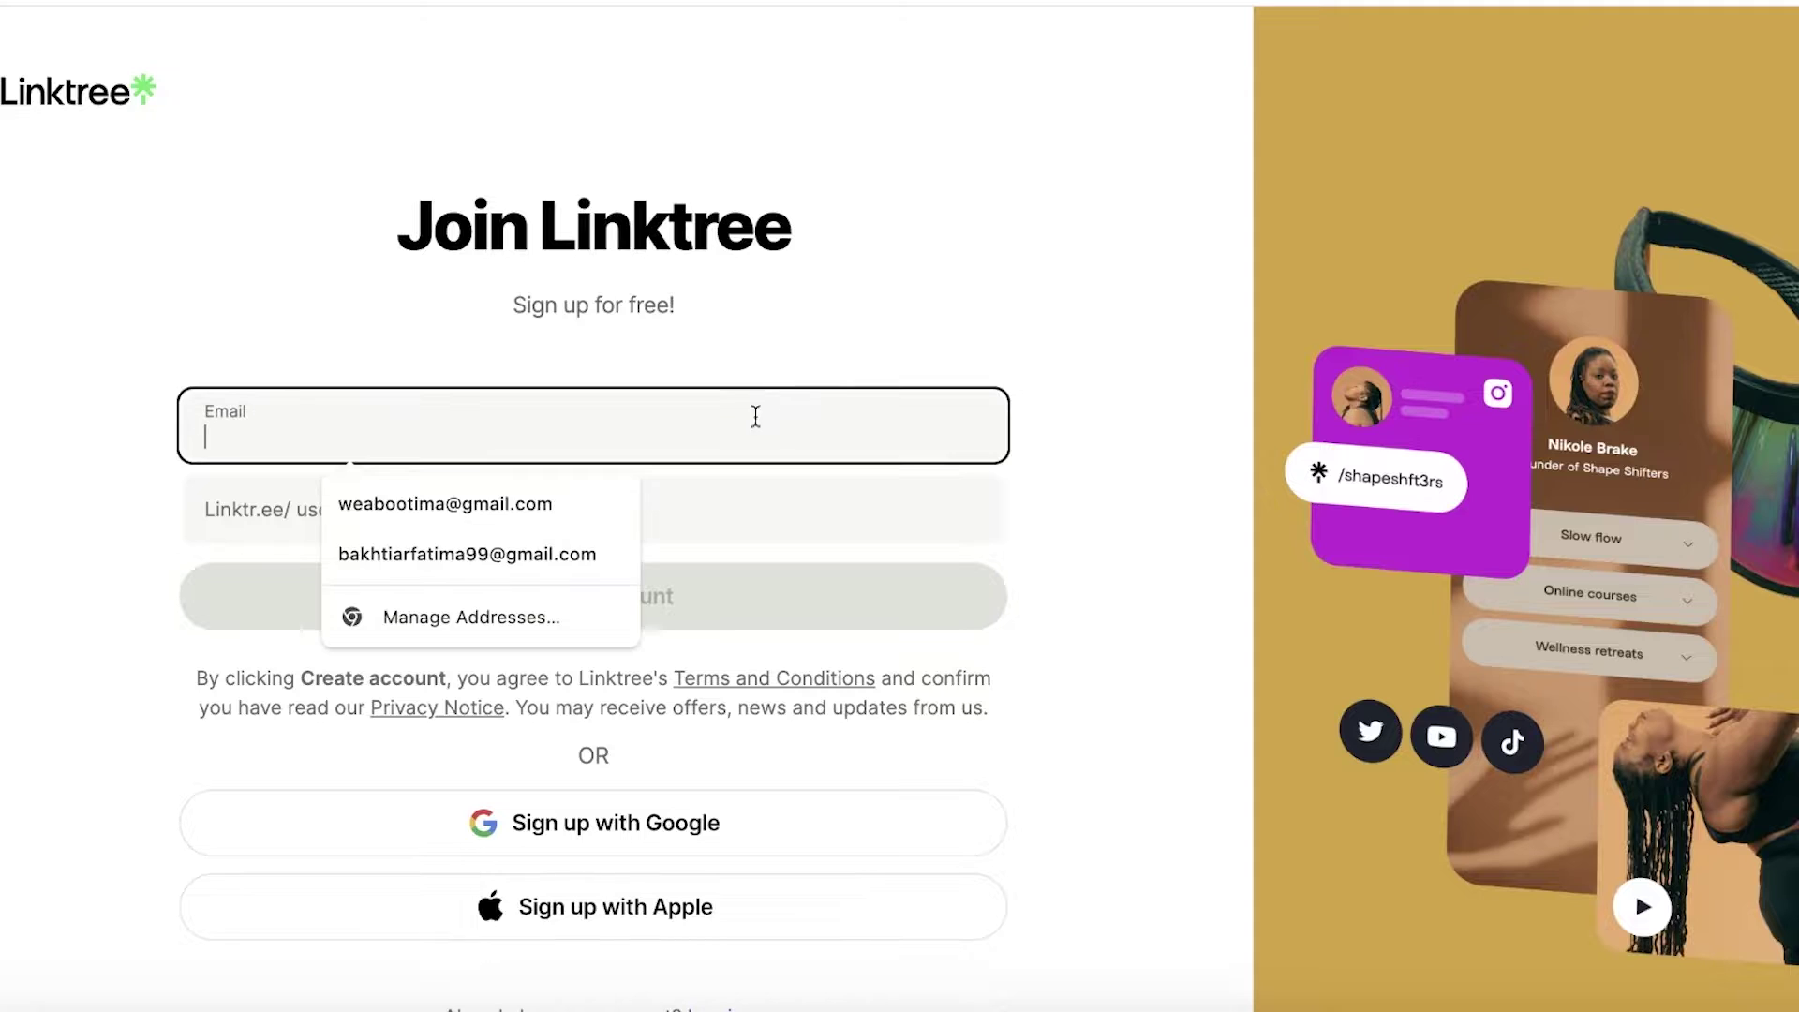
{"action": "left_click", "coordinate": [478, 550]}
{"action": "left_click", "coordinate": [471, 516]}
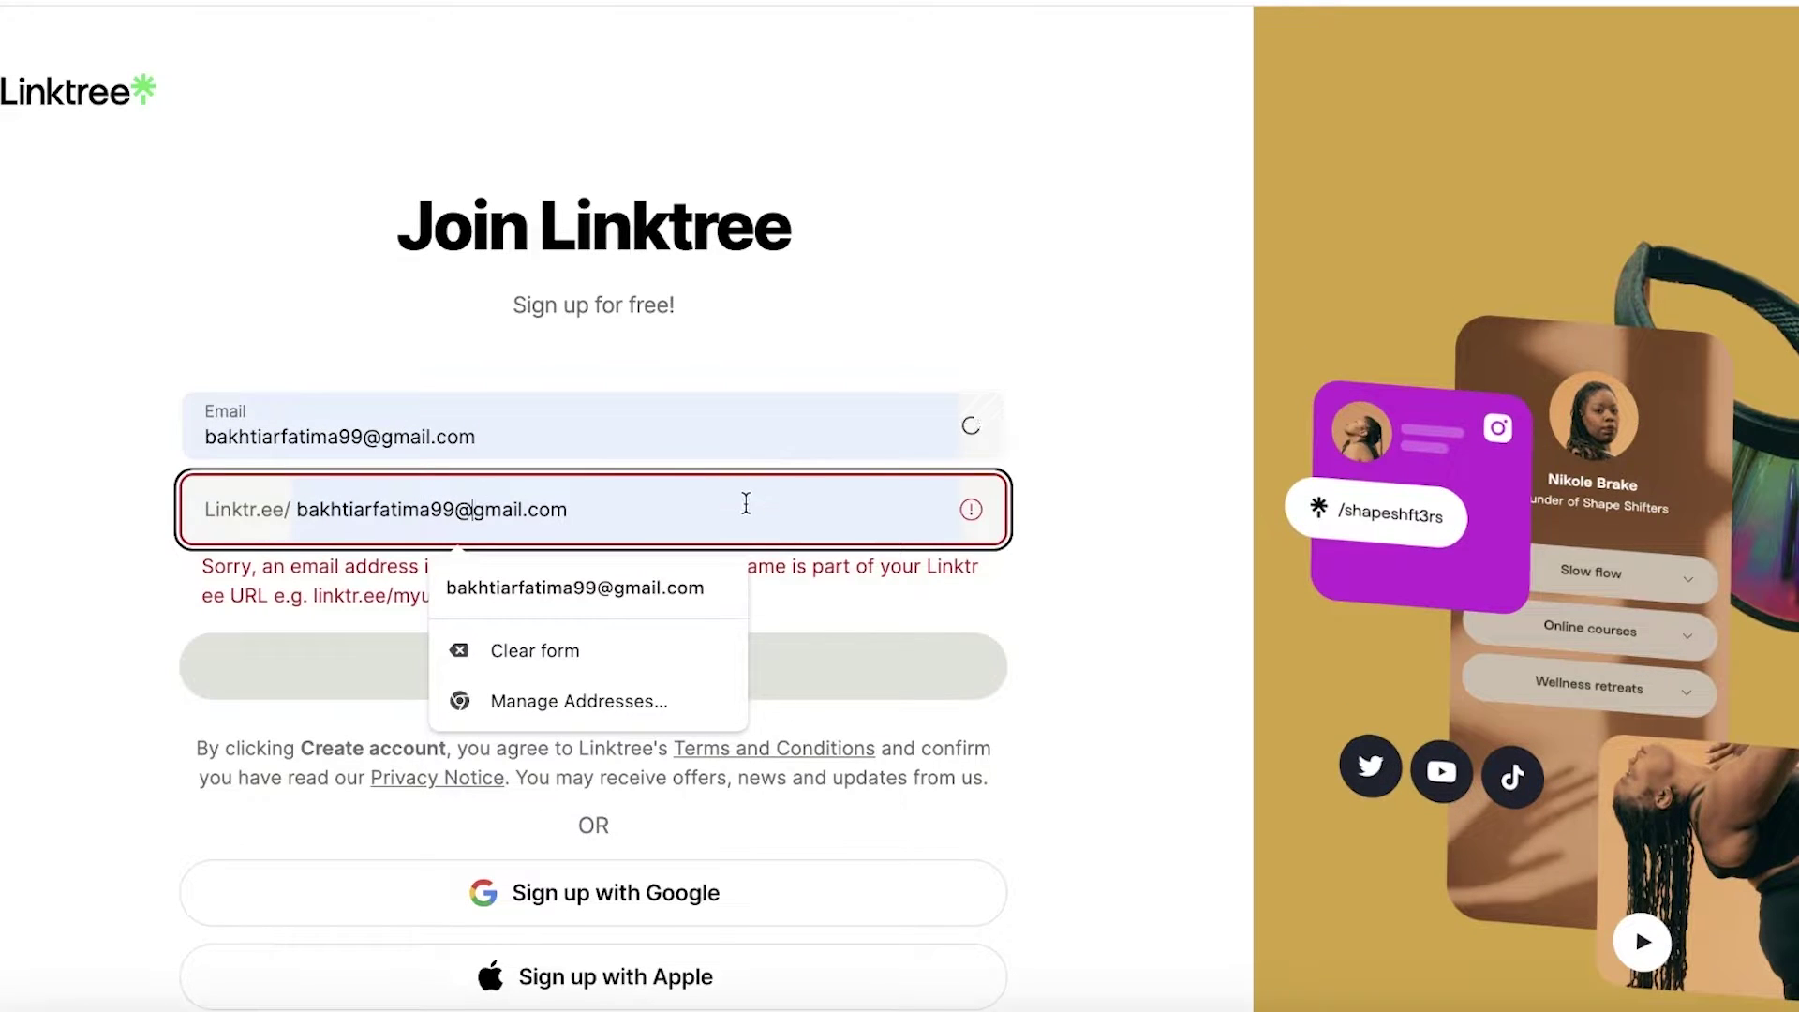
Step: Replace the username with the suggested gleaminggirly handle and create the account
{"action": "key", "text": "ctrl+a"}
{"action": "key", "text": "BackSpace"}
{"action": "type", "text": "bakhtiarfatima99"}
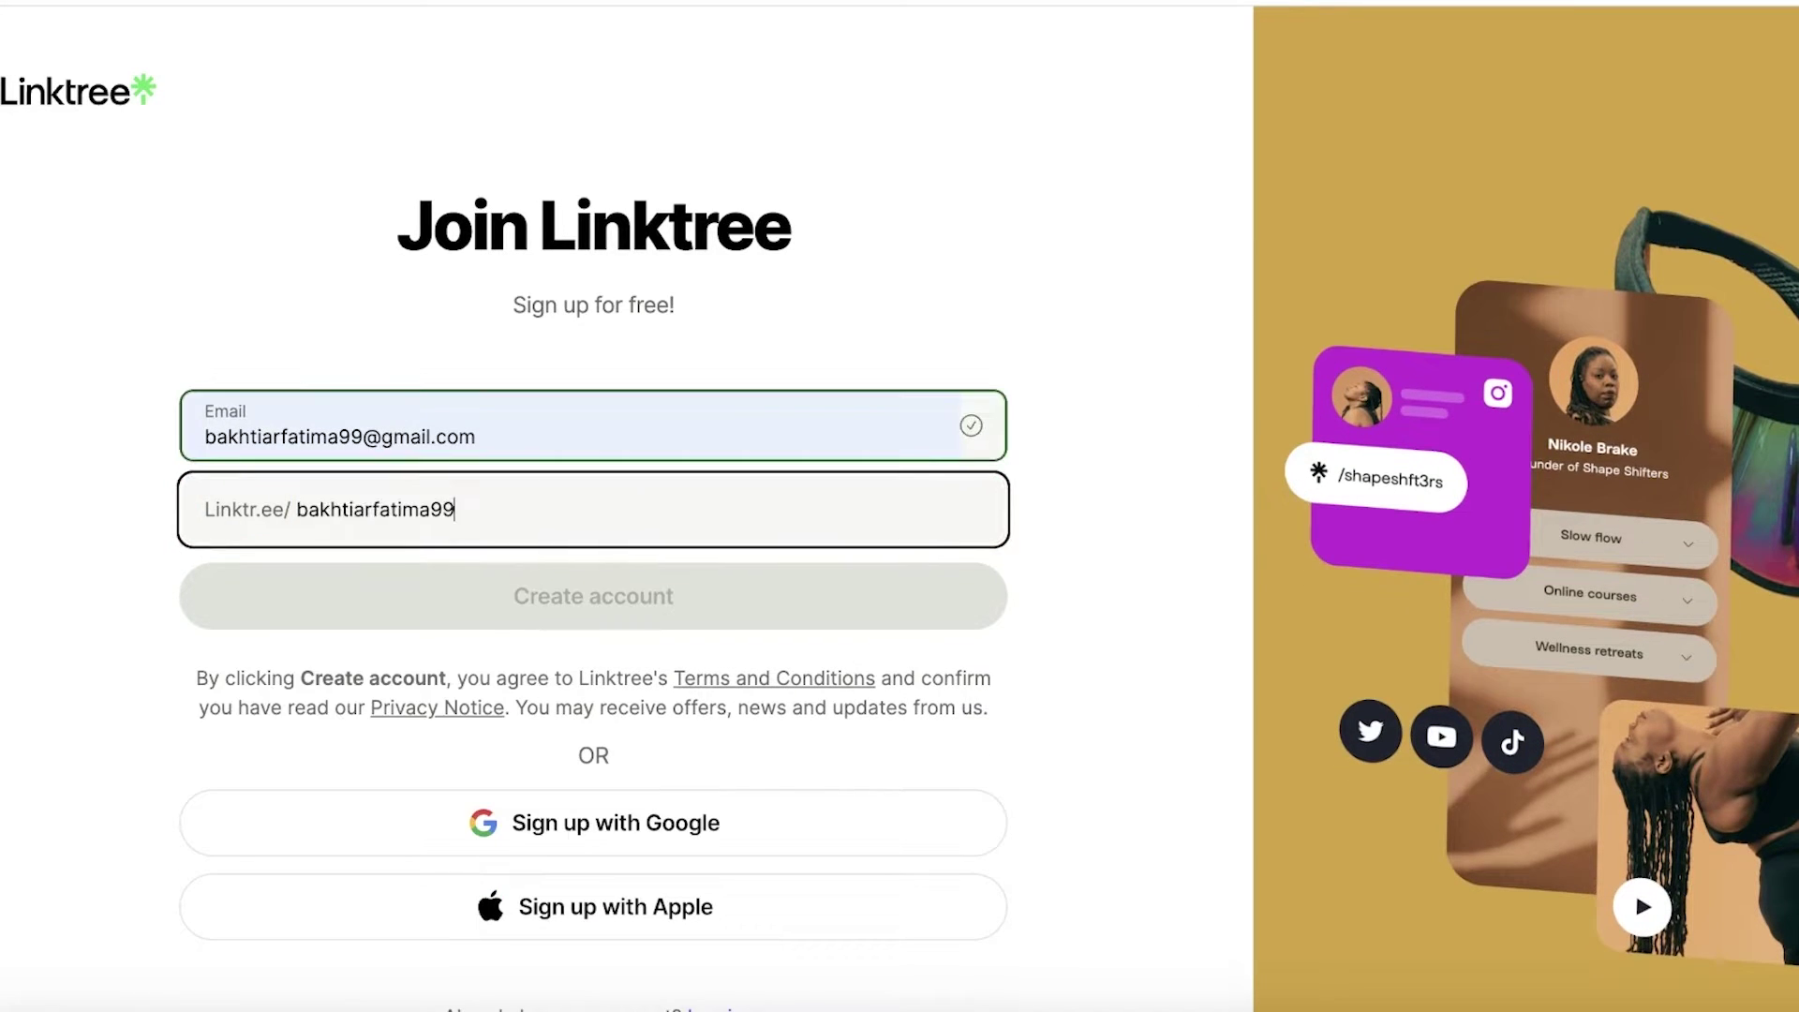
{"action": "left_click_drag", "start_coordinate": [572, 510], "coordinate": [292, 508]}
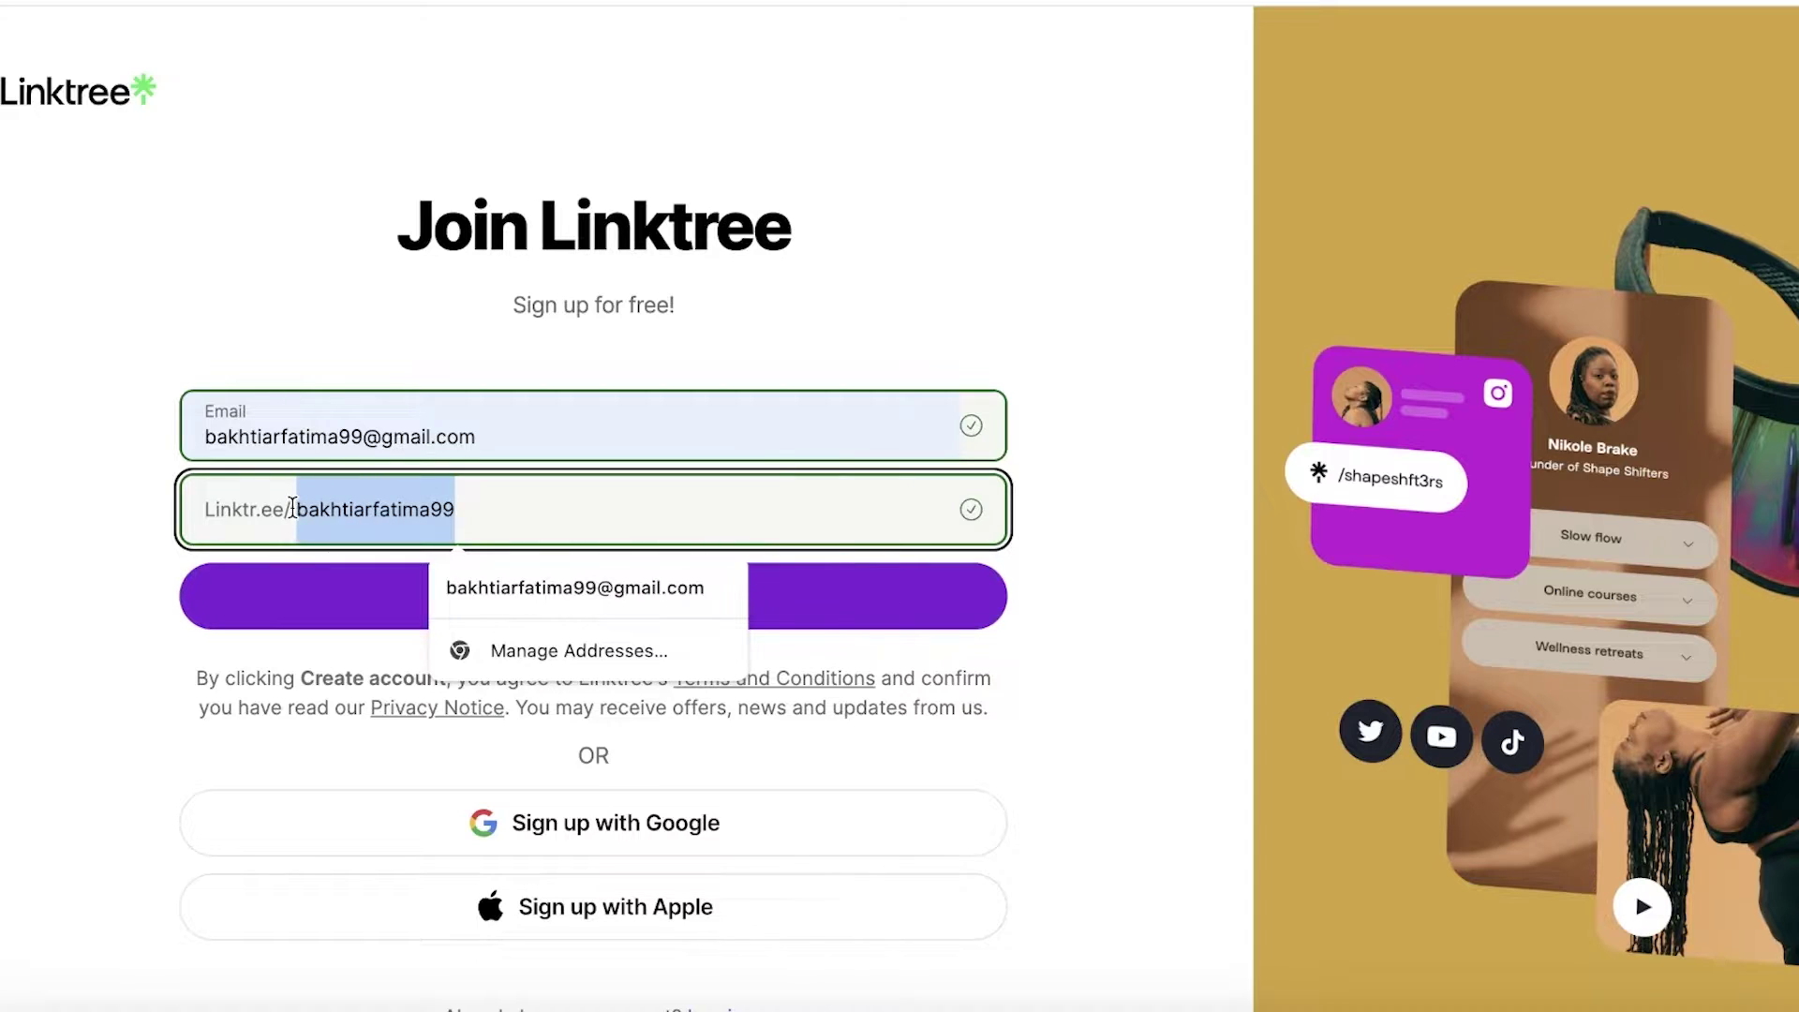
{"action": "key", "text": "BackSpace"}
{"action": "type", "text": "gl"}
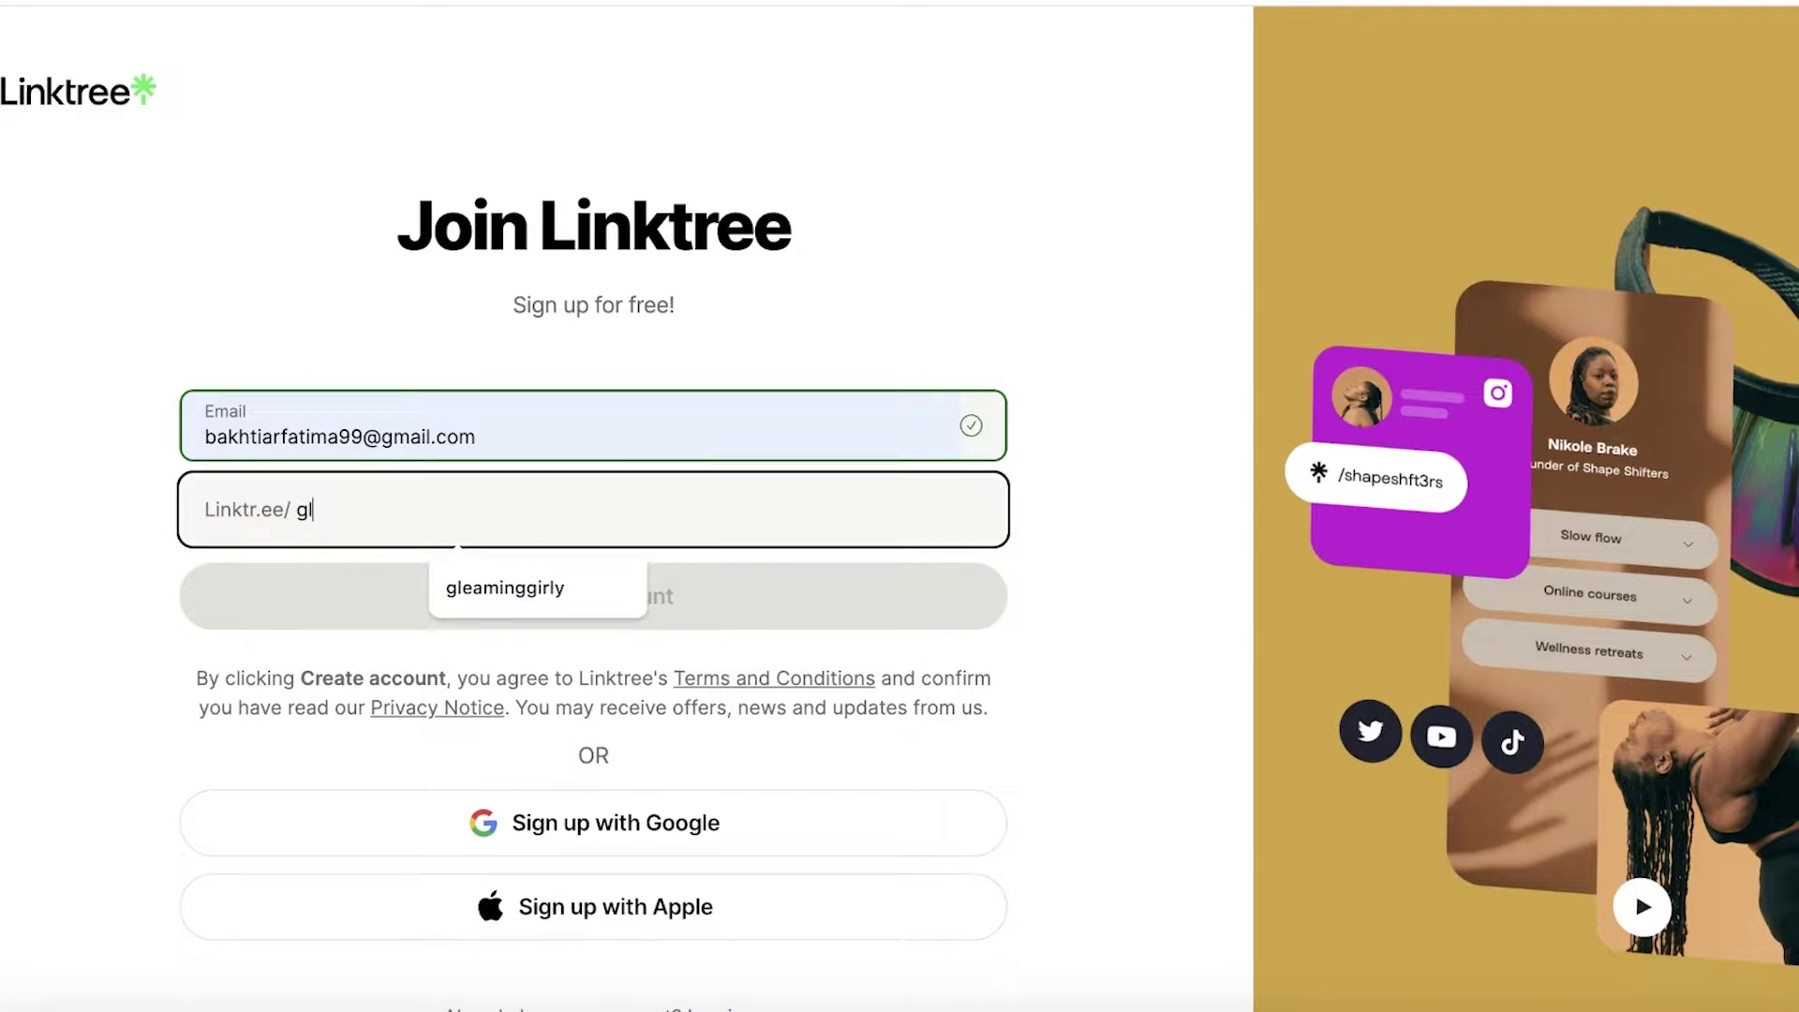
{"action": "type", "text": "eam"}
{"action": "left_click", "coordinate": [506, 586]}
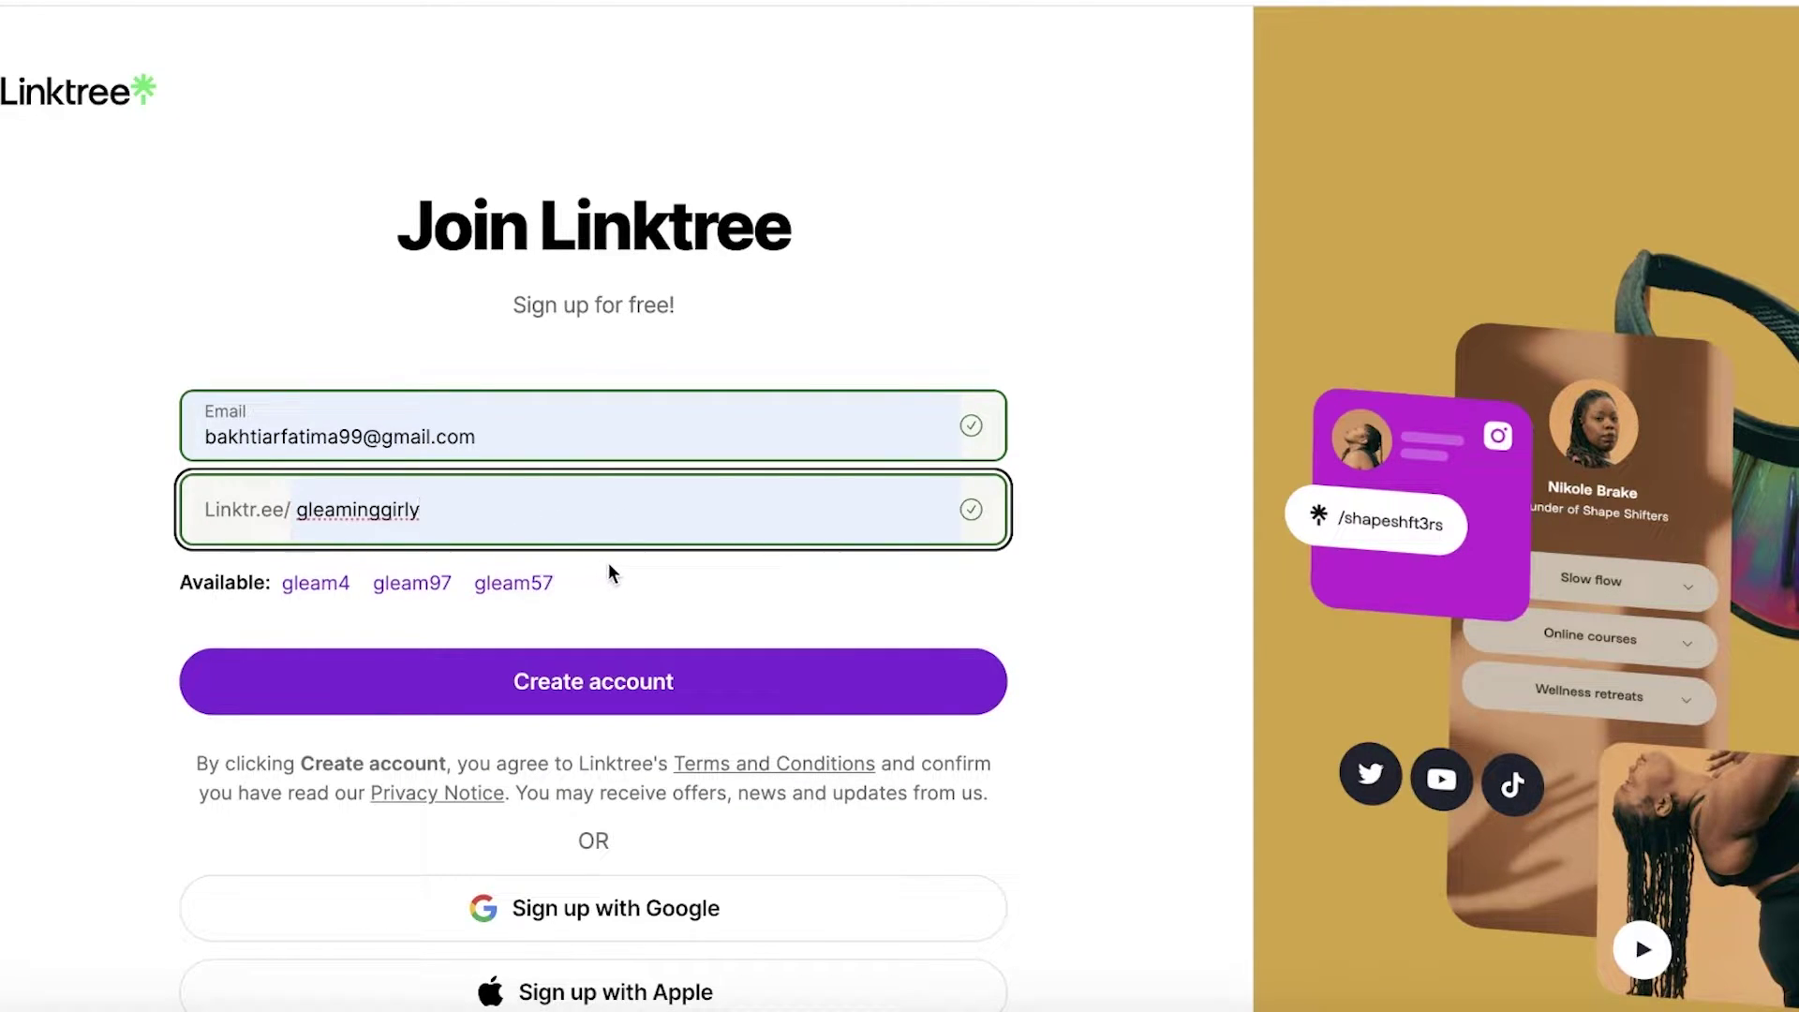
{"action": "left_click", "coordinate": [709, 686]}
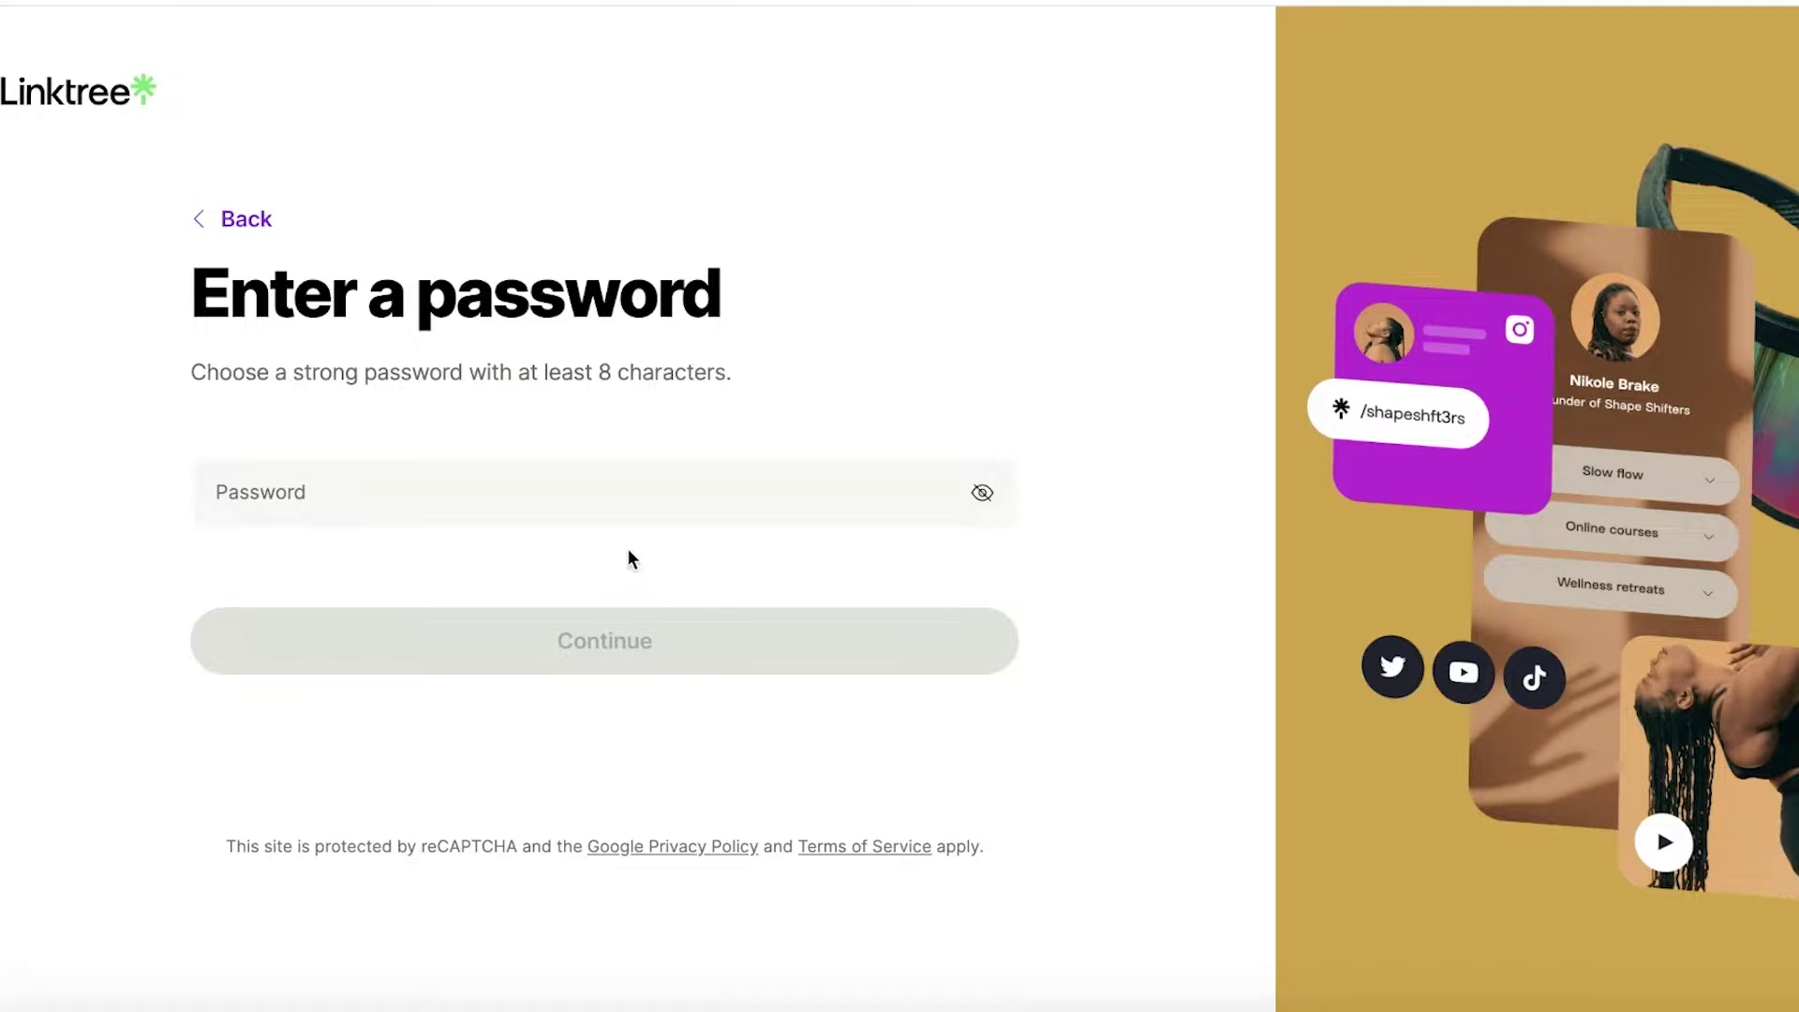
Step: Enter the account password and confirm it
{"action": "left_click", "coordinate": [608, 499]}
{"action": "type", "text": "••"}
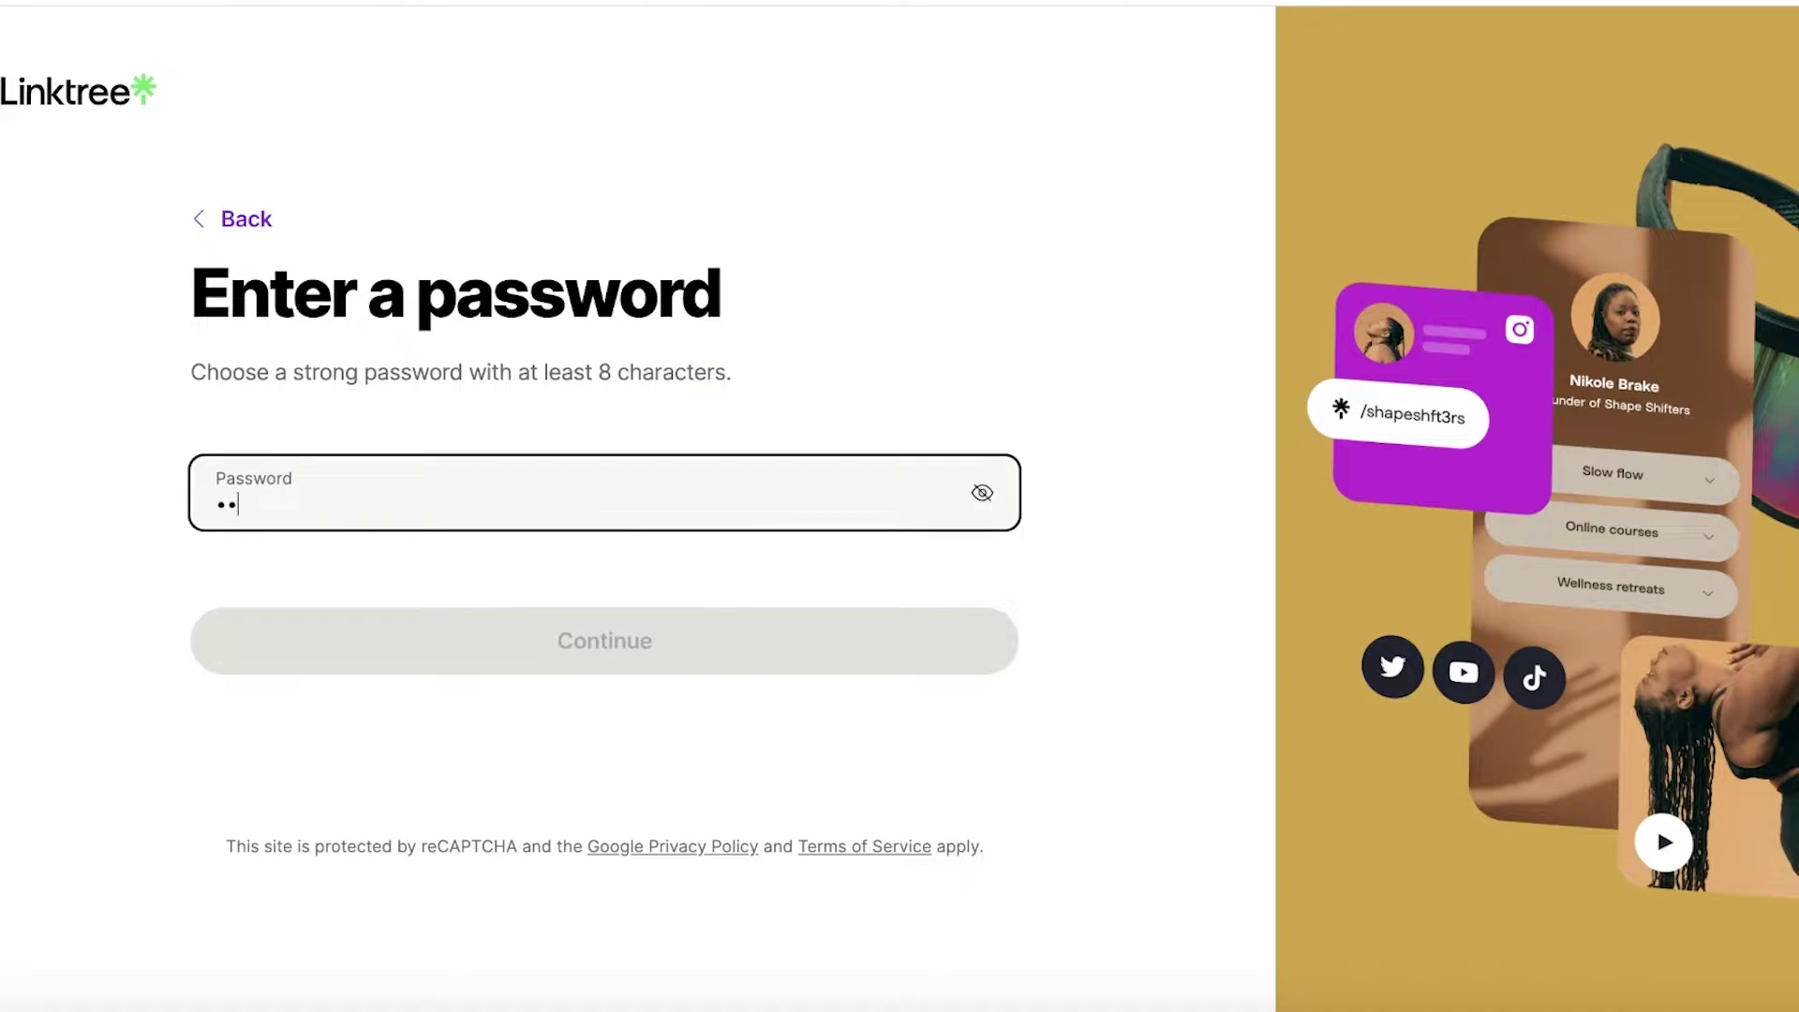
{"action": "type", "text": "•"}
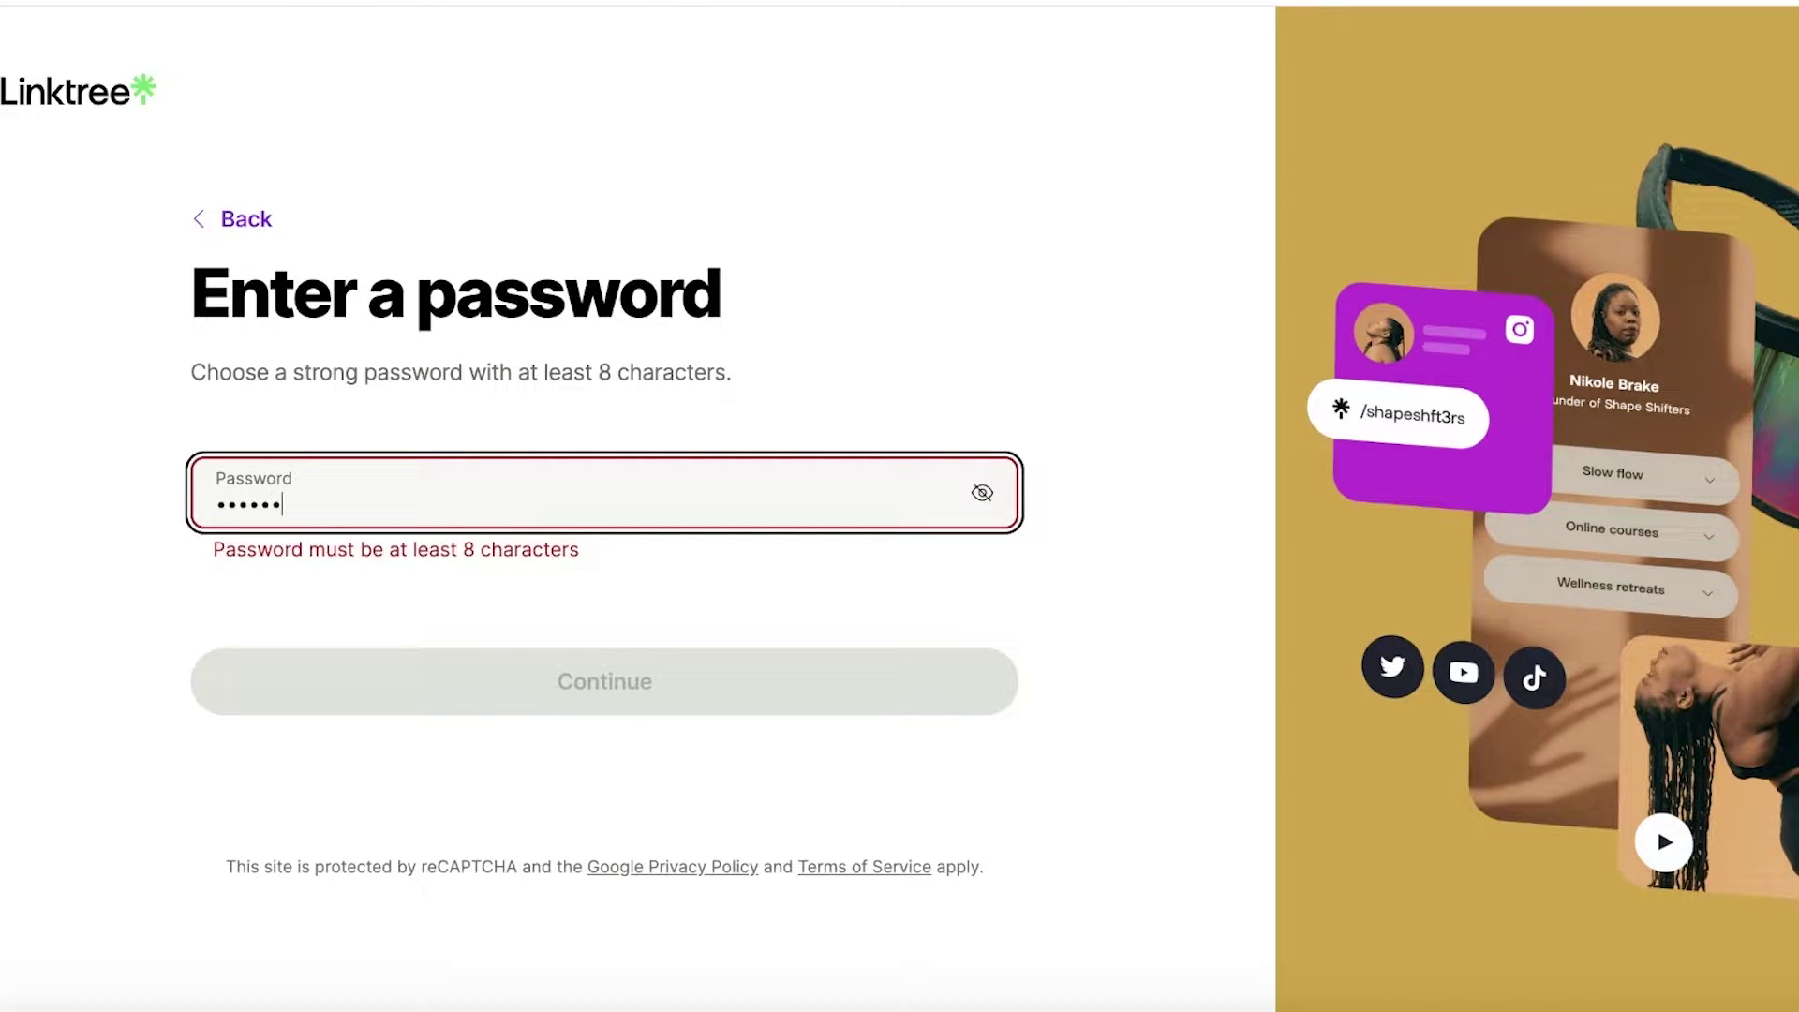
{"action": "type", "text": "••••••"}
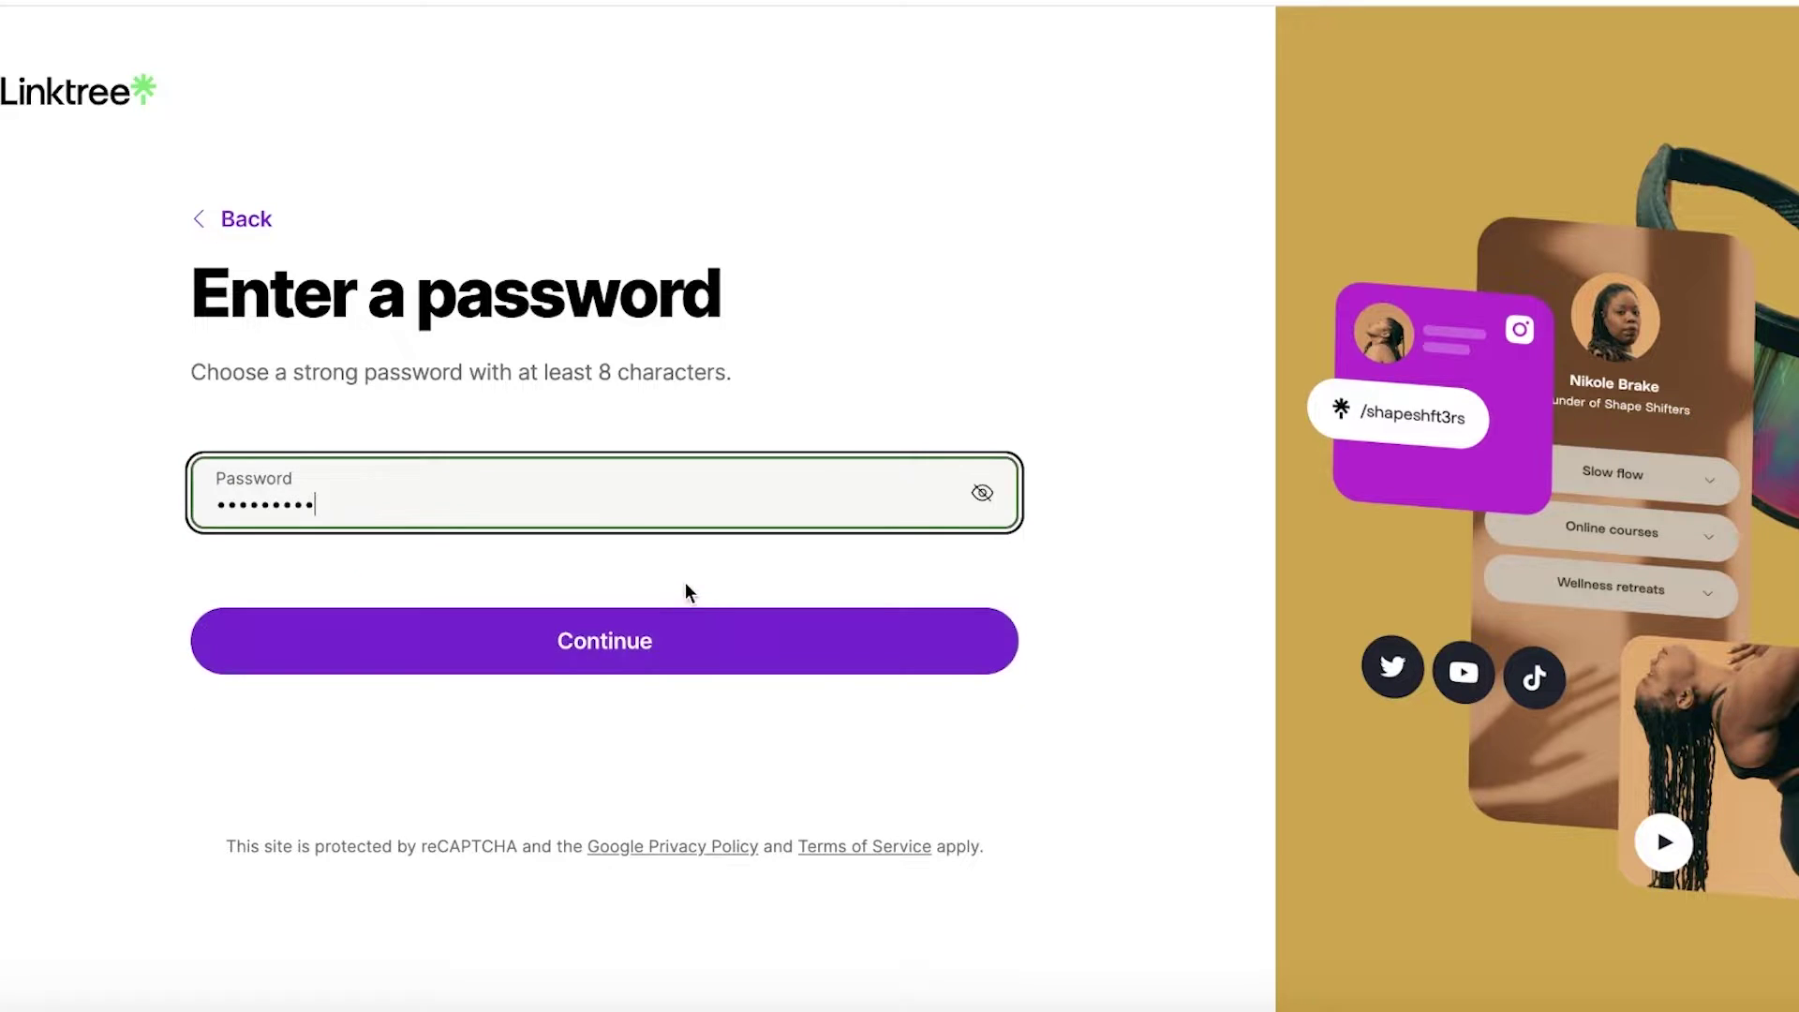
{"action": "left_click", "coordinate": [659, 630]}
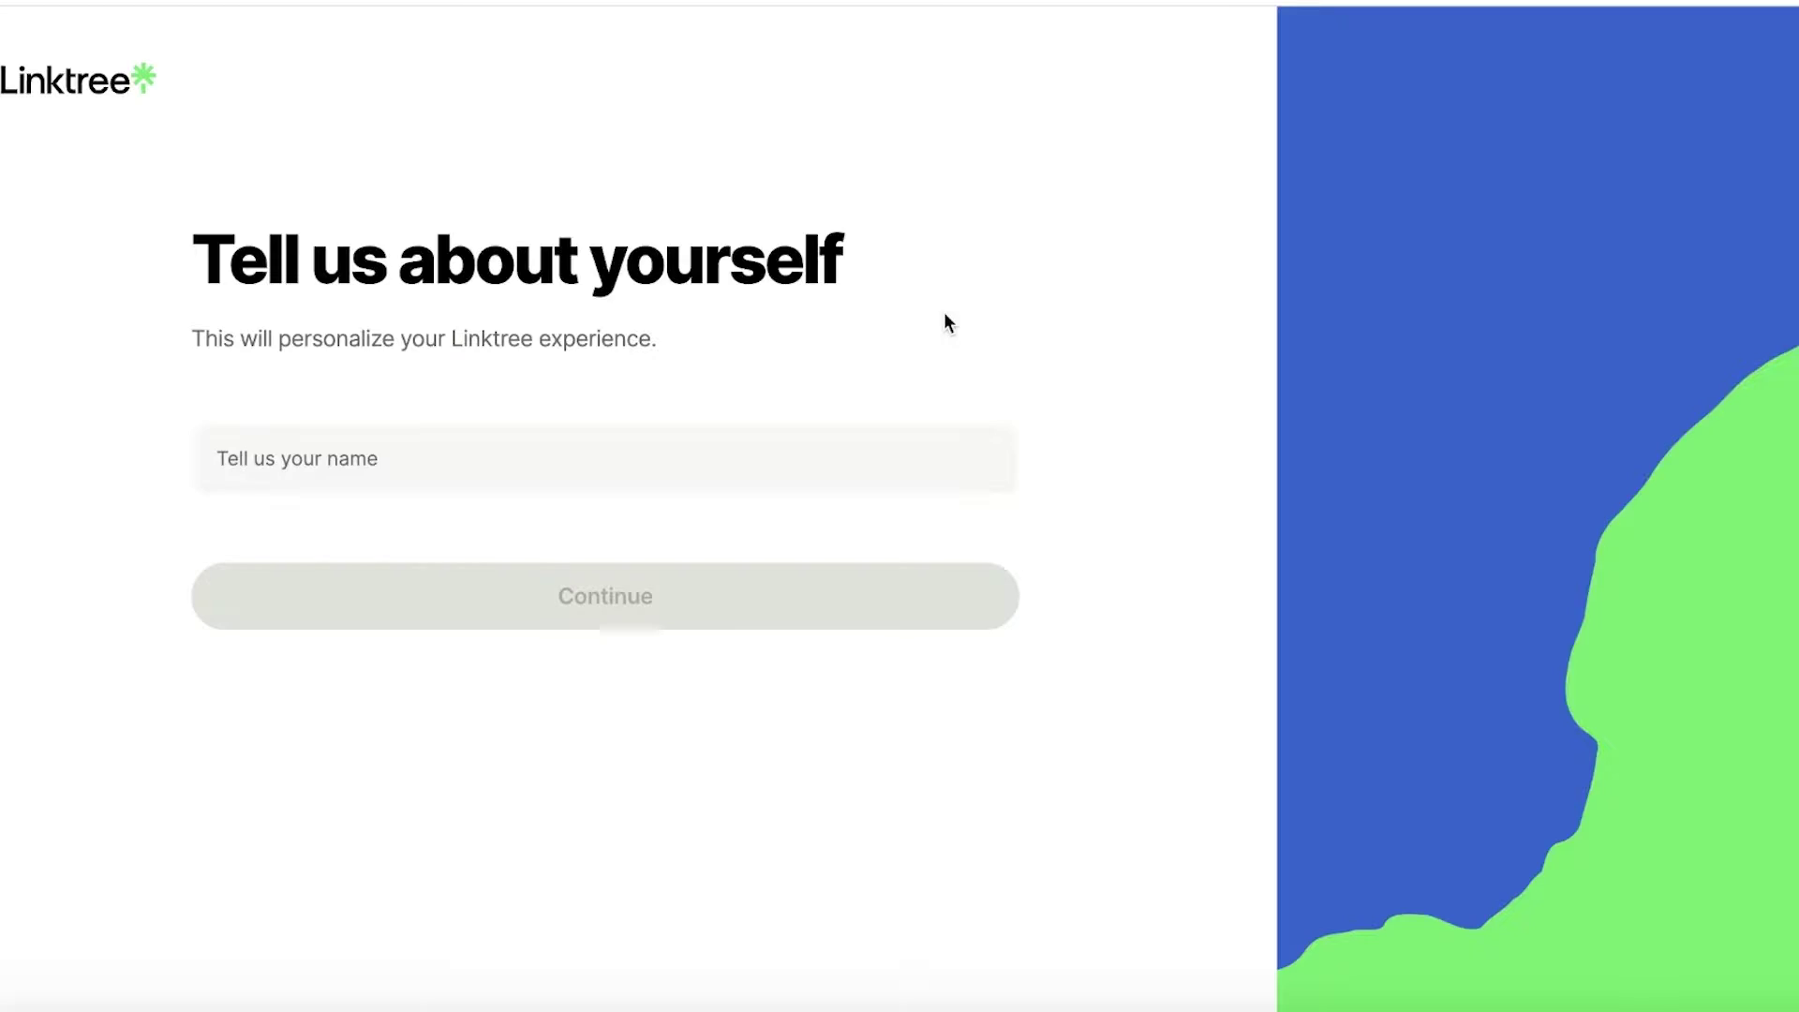
Step: Fill in the display name from the saved name suggestions
{"action": "left_click", "coordinate": [692, 468]}
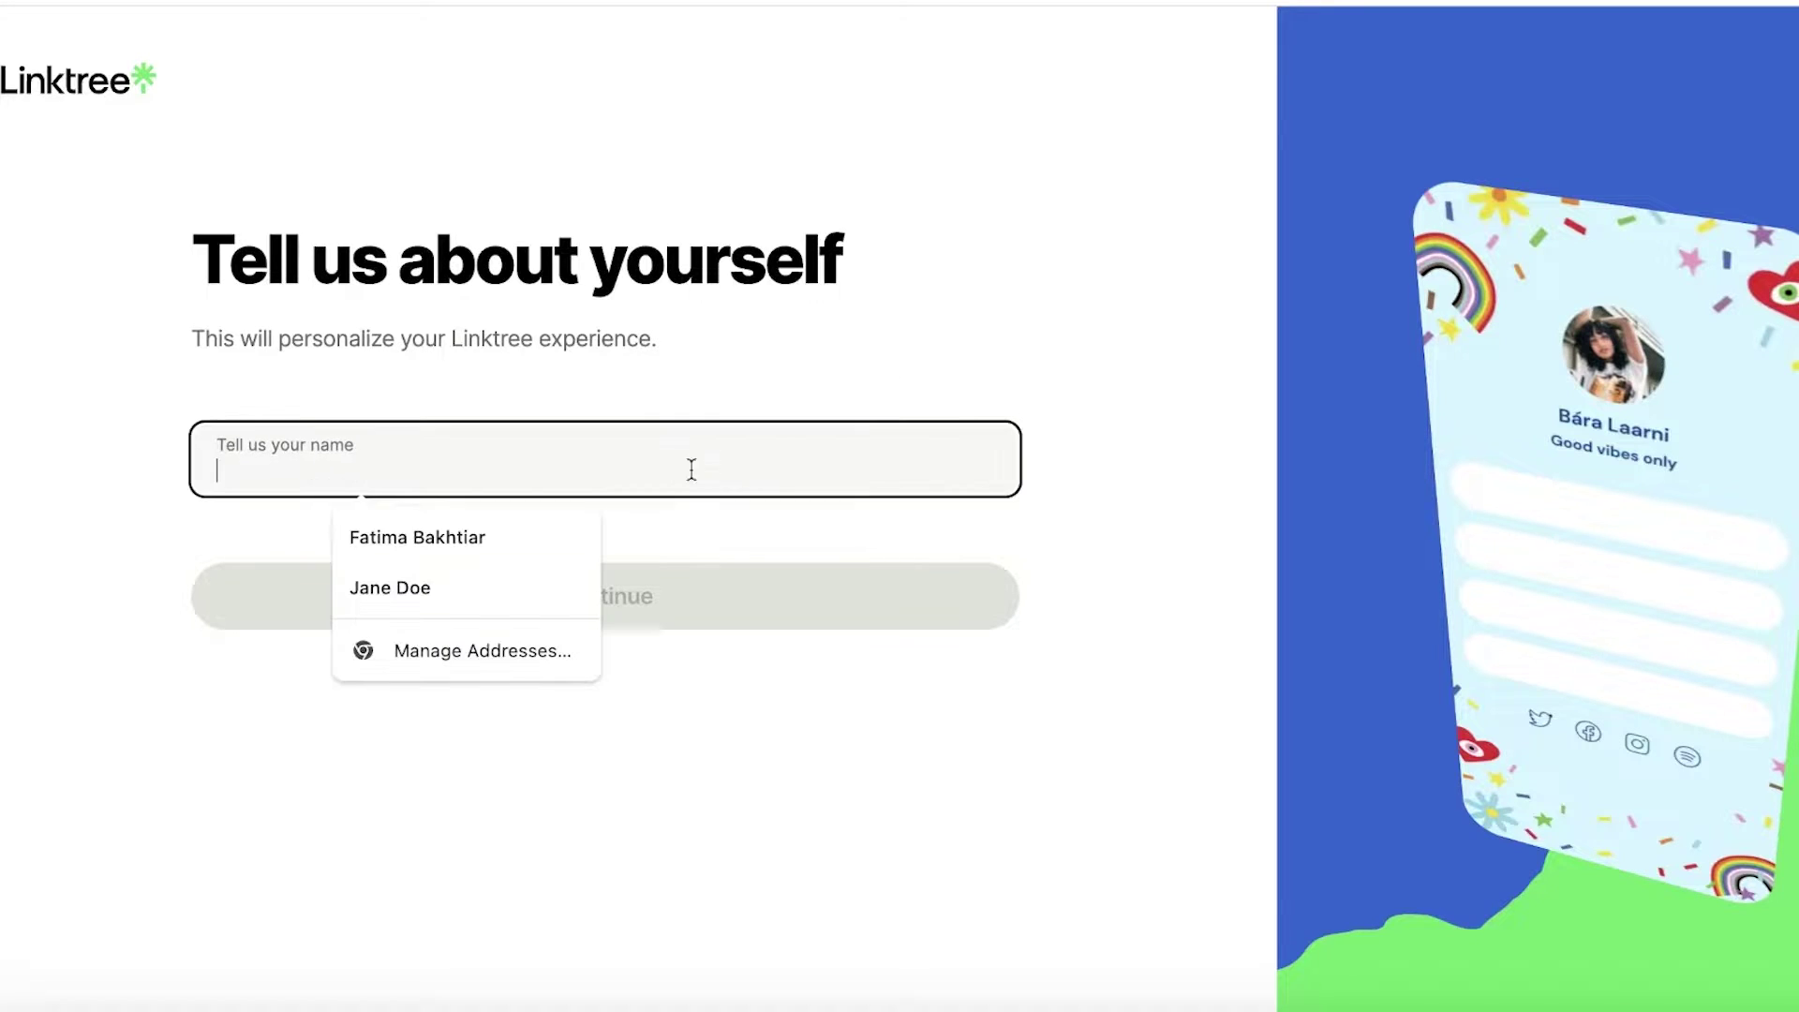
{"action": "left_click", "coordinate": [446, 588]}
{"action": "left_click", "coordinate": [454, 607]}
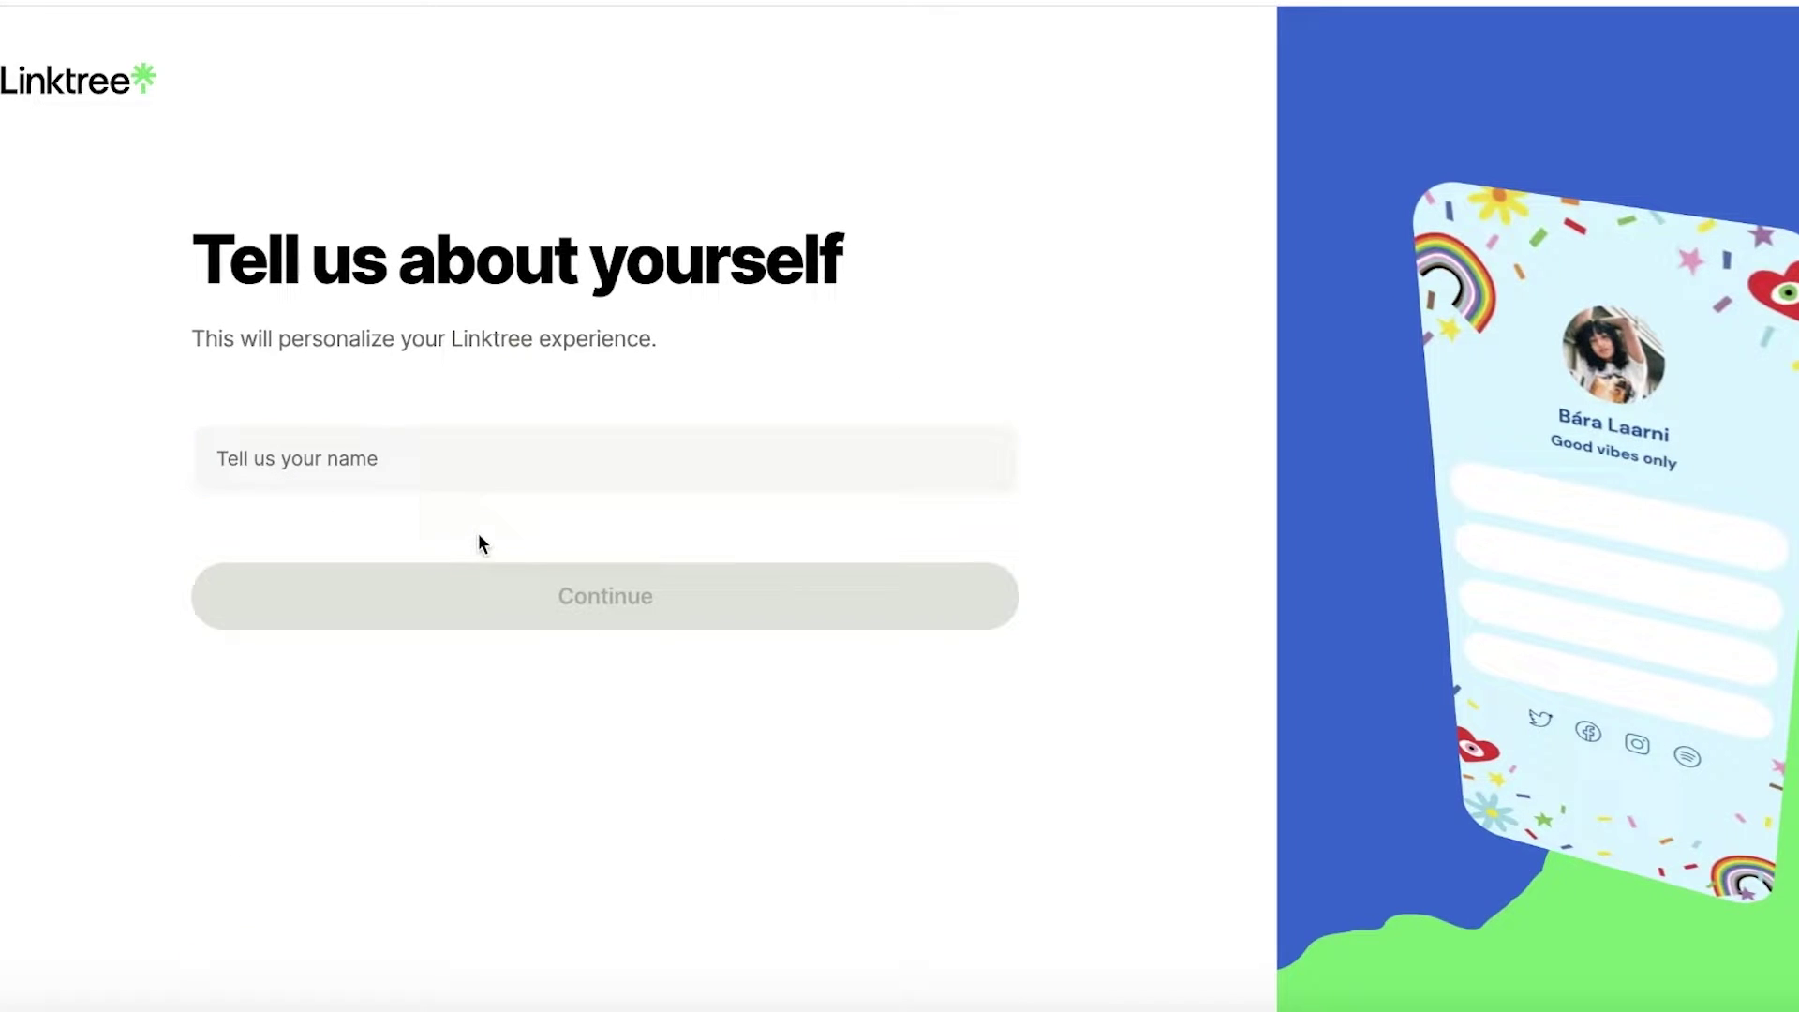
{"action": "left_click", "coordinate": [490, 452]}
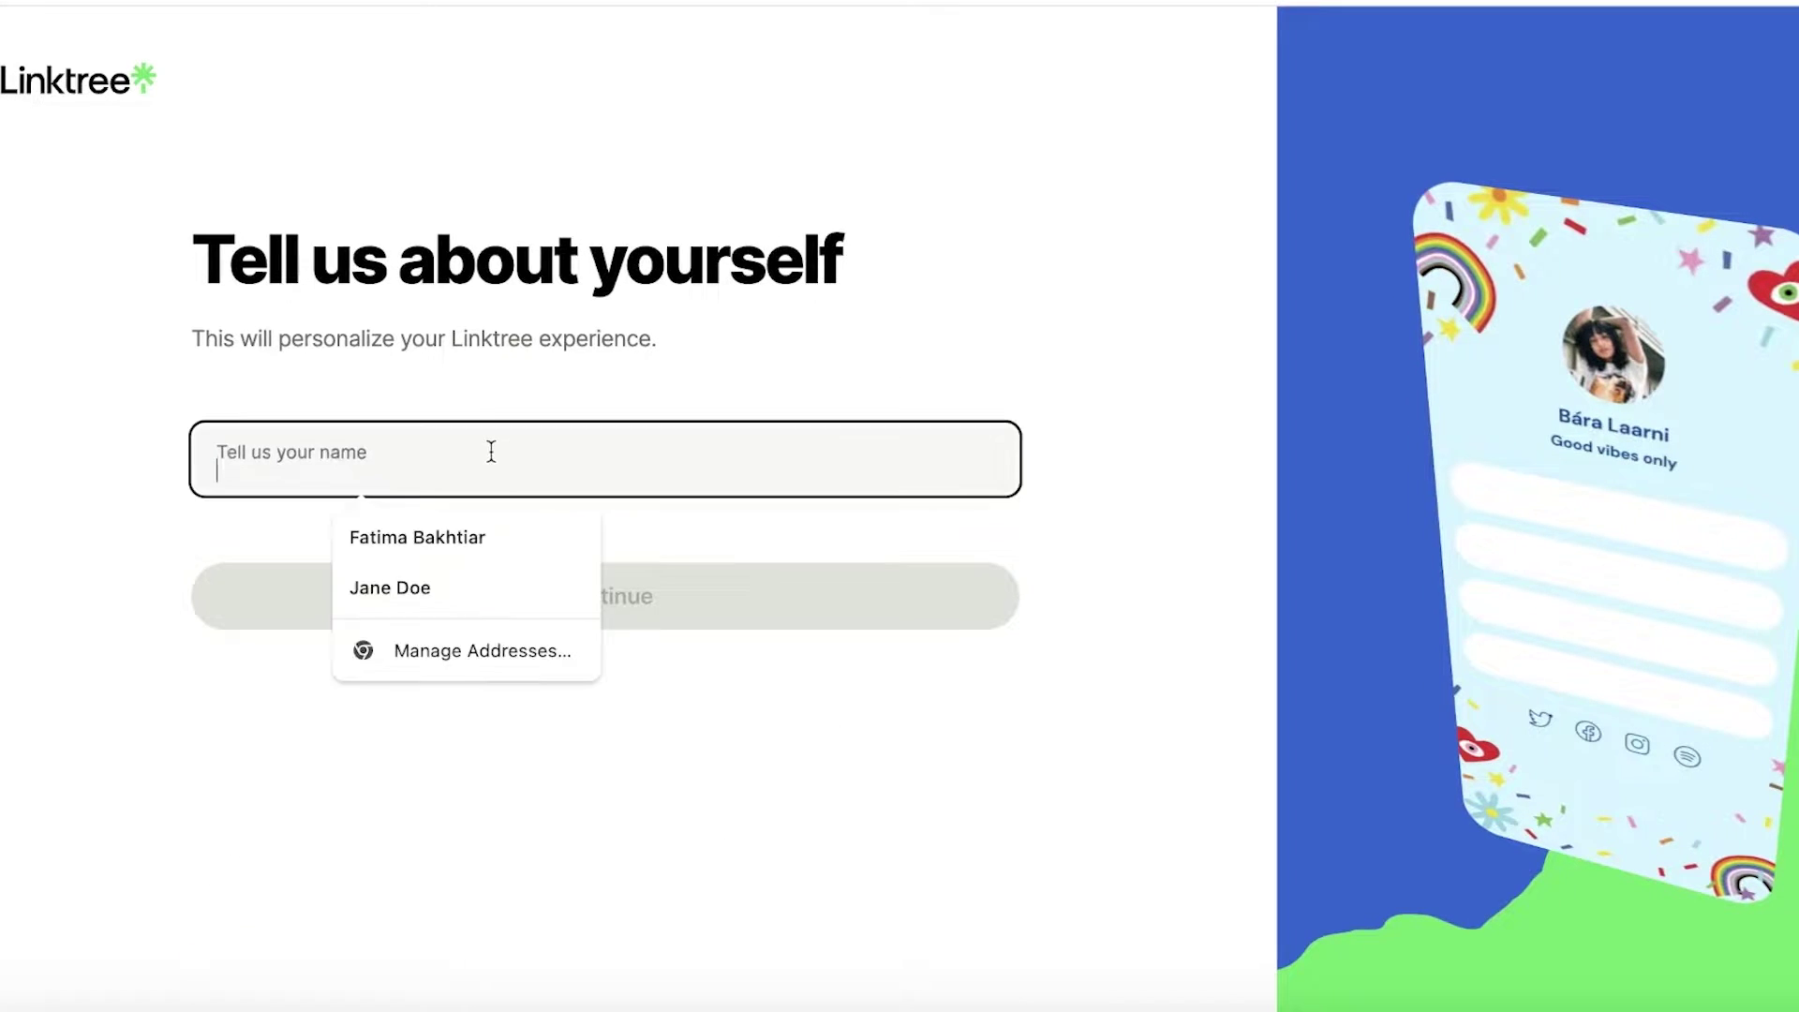
{"action": "left_click", "coordinate": [720, 340]}
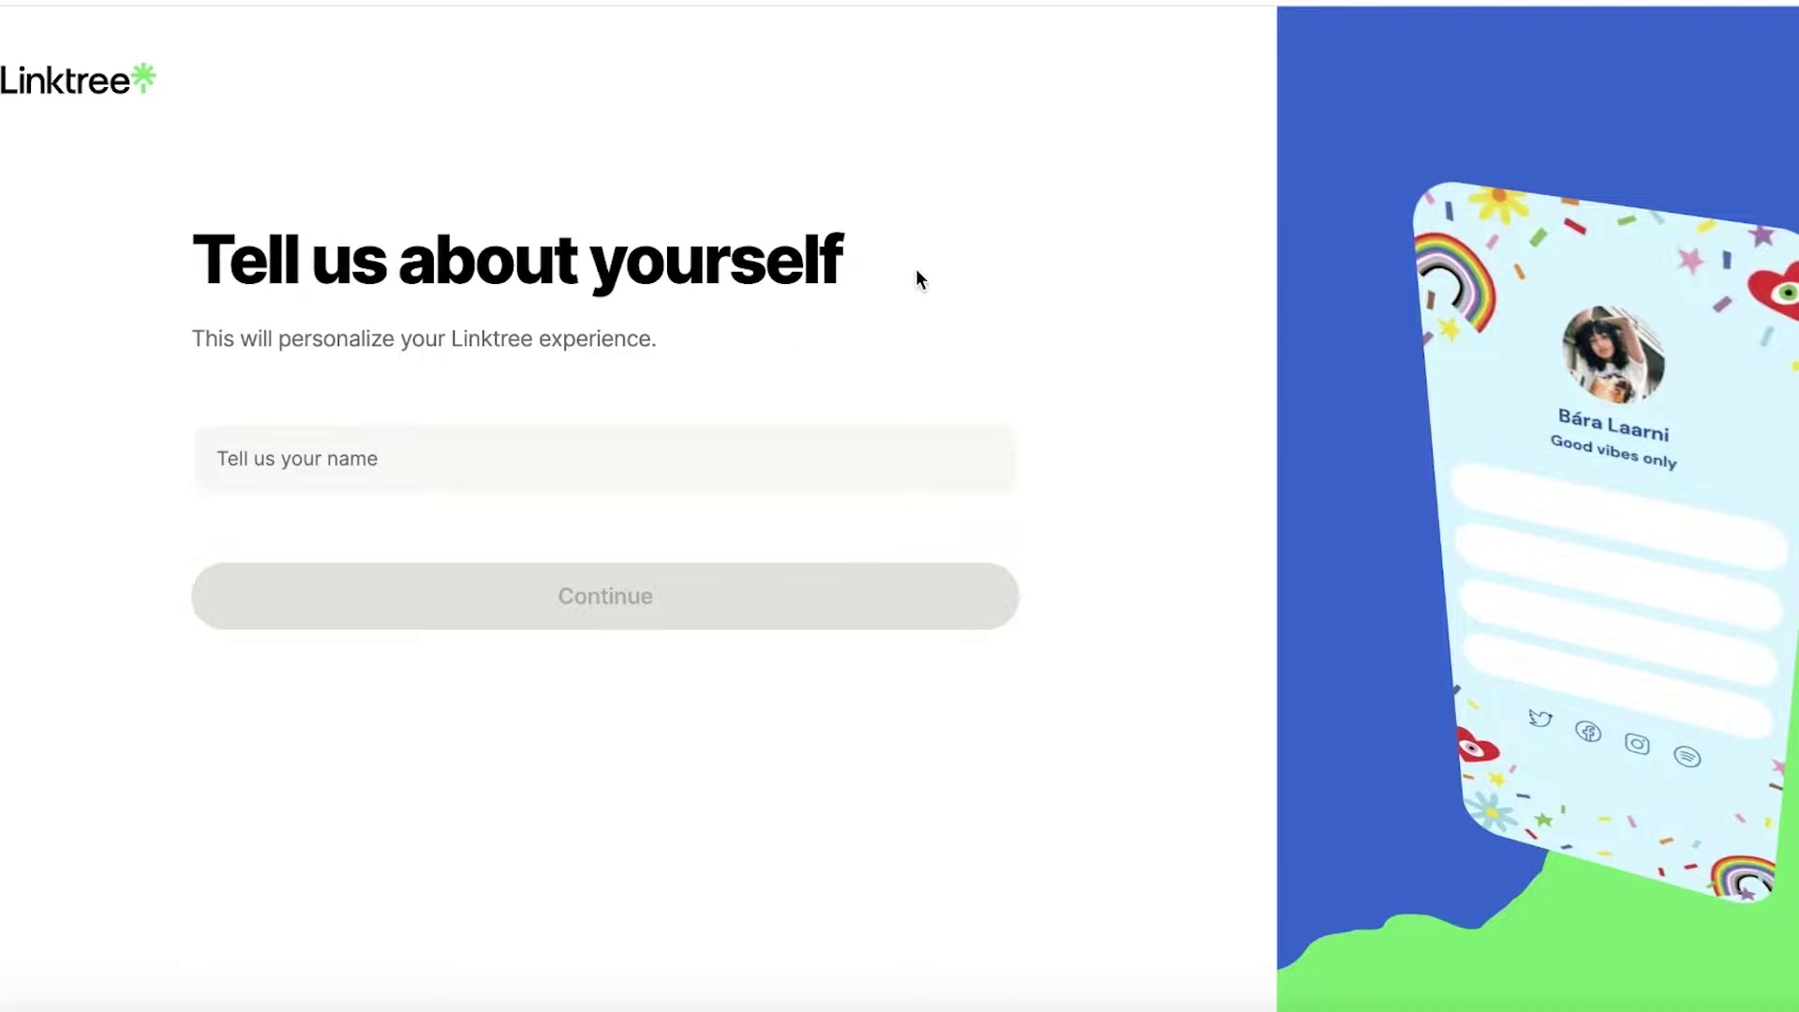
{"action": "left_click", "coordinate": [705, 446]}
{"action": "left_click", "coordinate": [453, 589]}
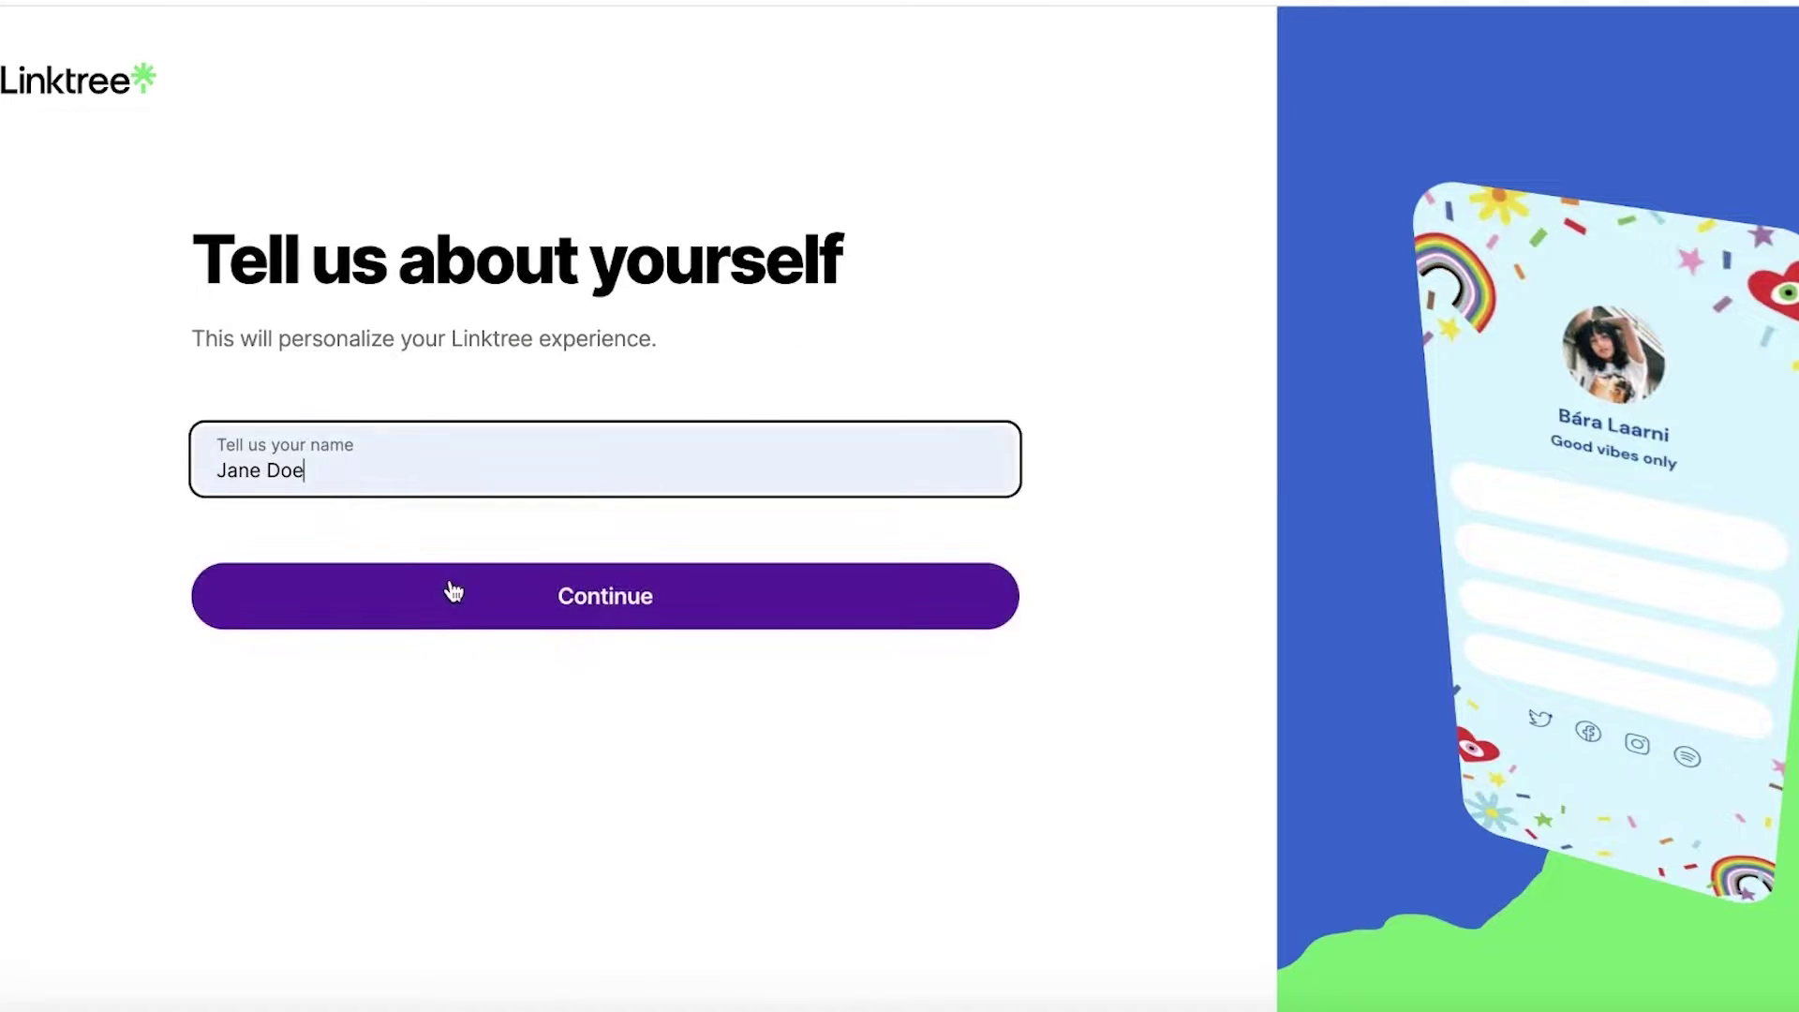
{"action": "left_click", "coordinate": [454, 591]}
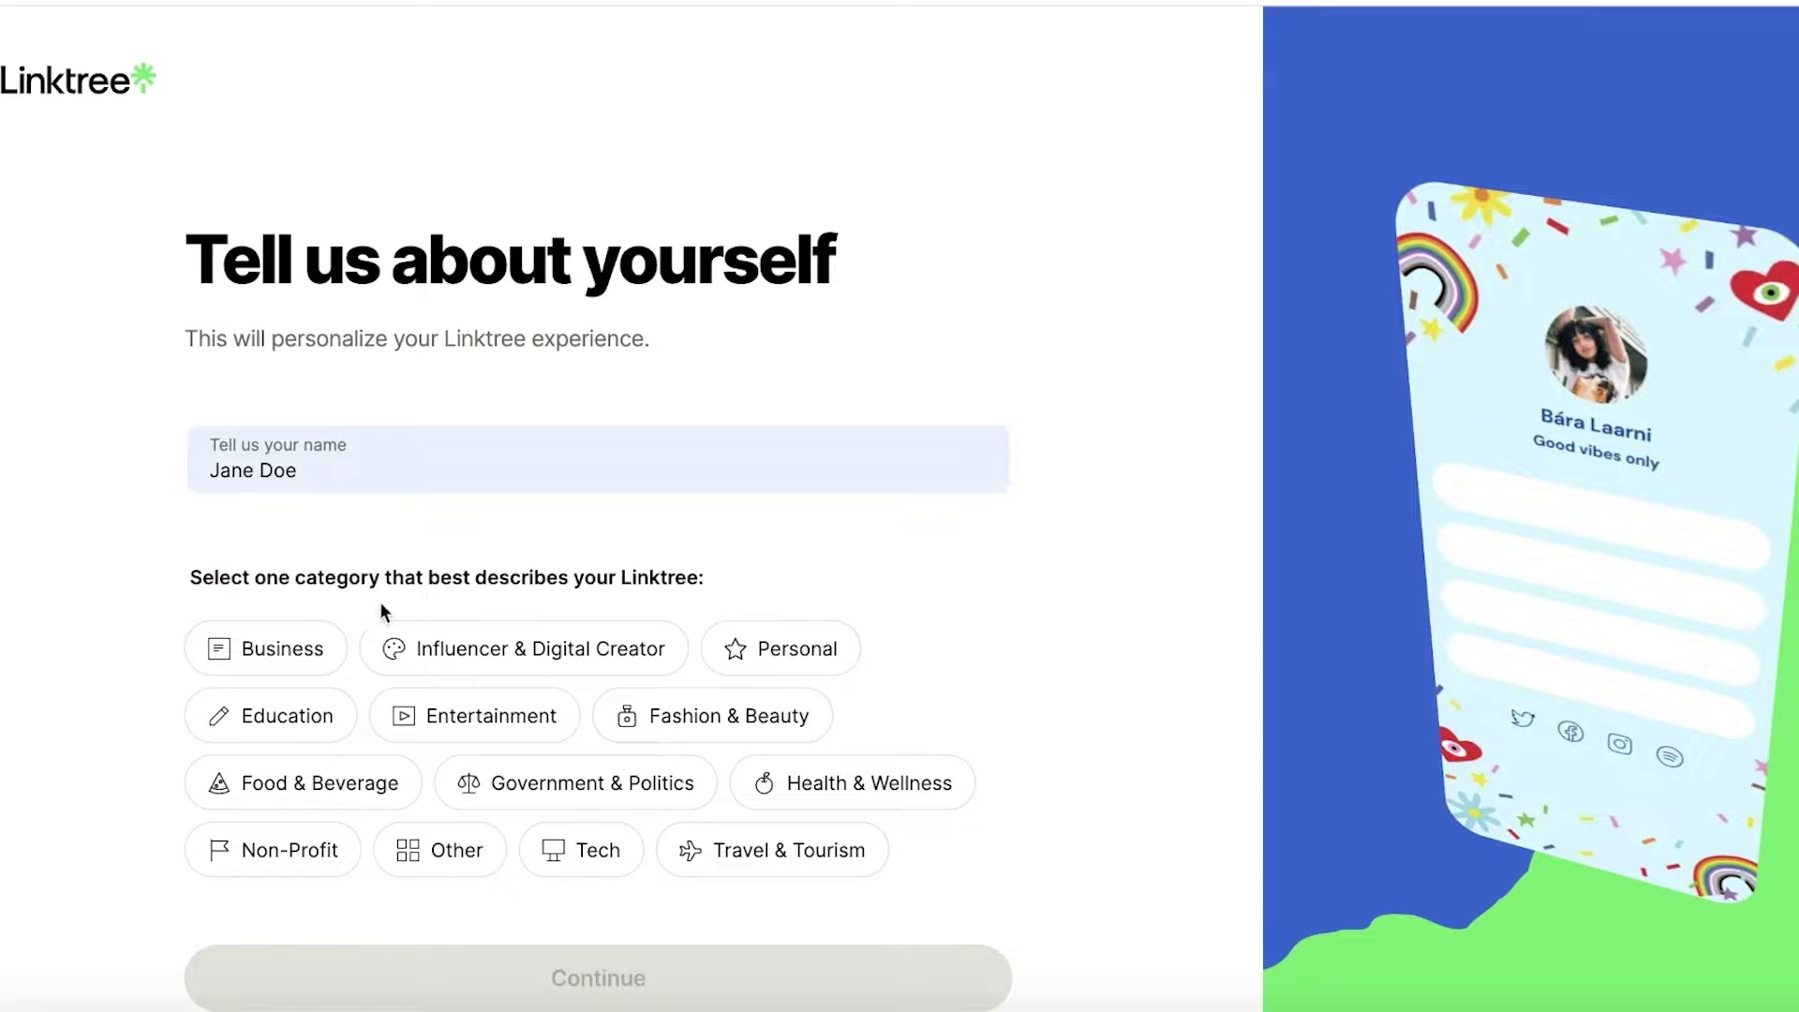
Step: Pick the Influencer & Digital Creator category with Fashion & Beauty, then continue
{"action": "scroll", "coordinate": [375, 590], "scroll_direction": "down", "scroll_amount": 1}
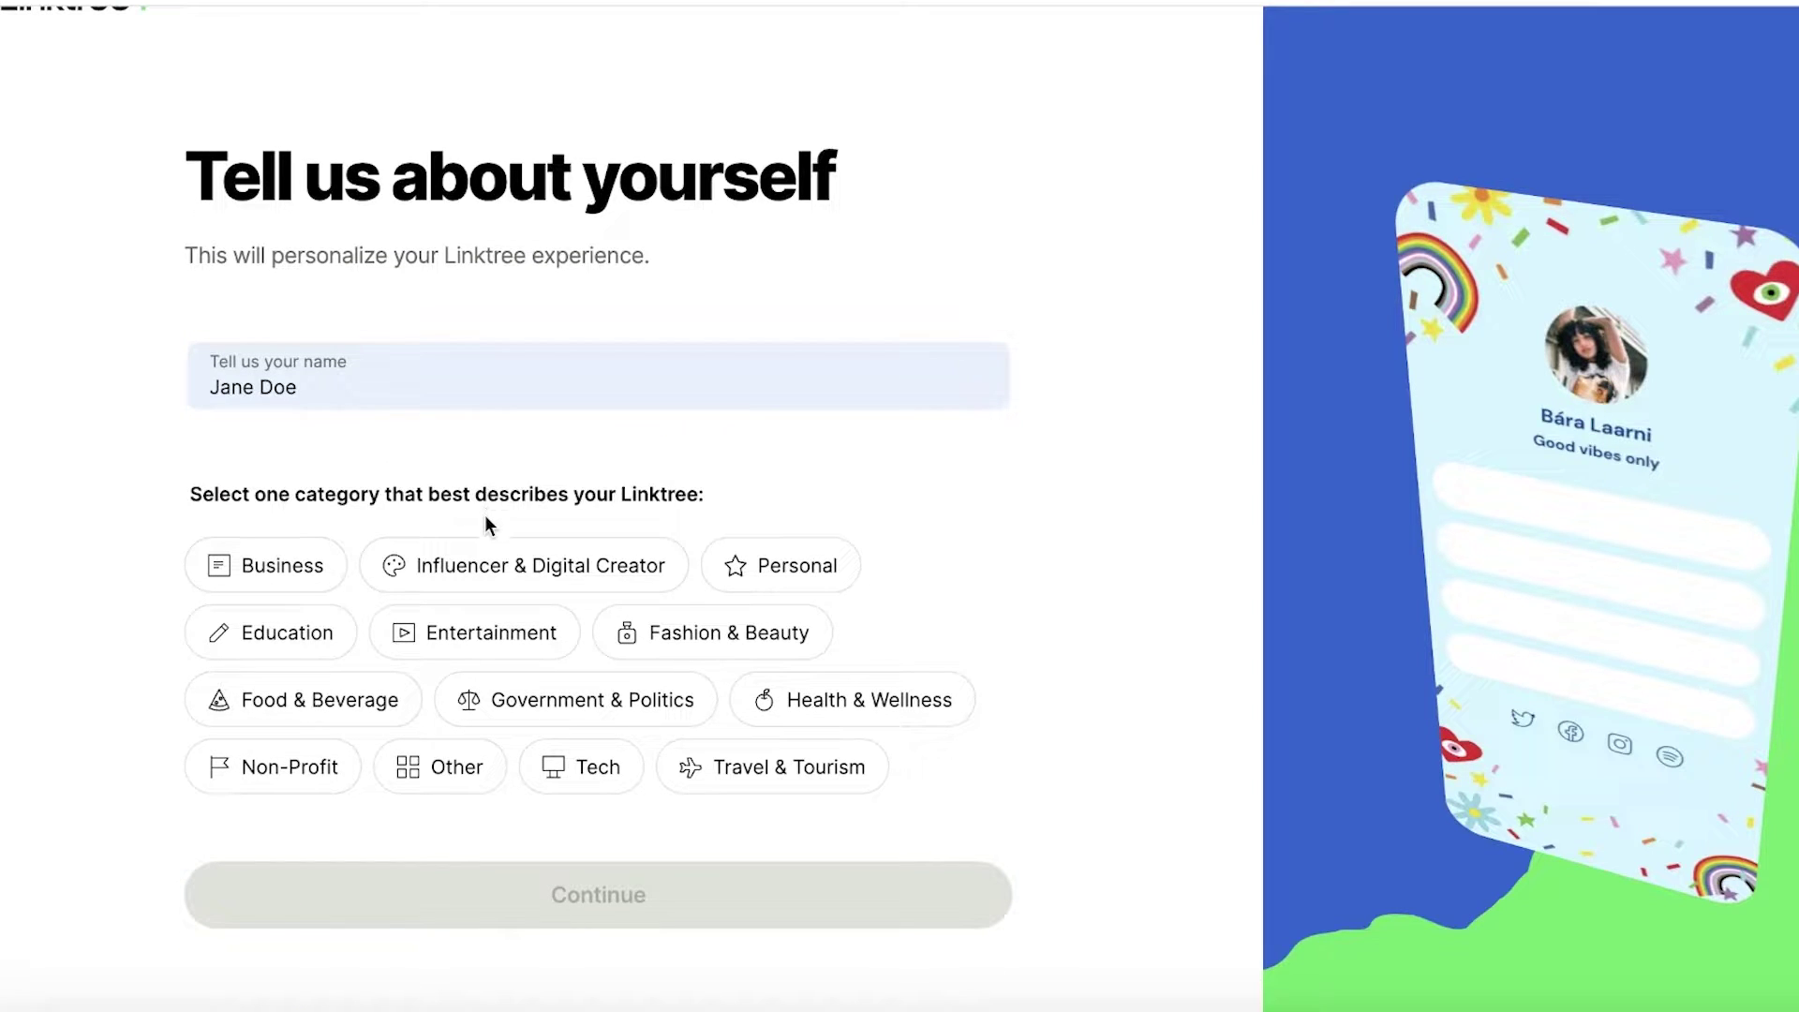
{"action": "left_click", "coordinate": [469, 568]}
{"action": "scroll", "coordinate": [469, 569], "scroll_direction": "down", "scroll_amount": 3}
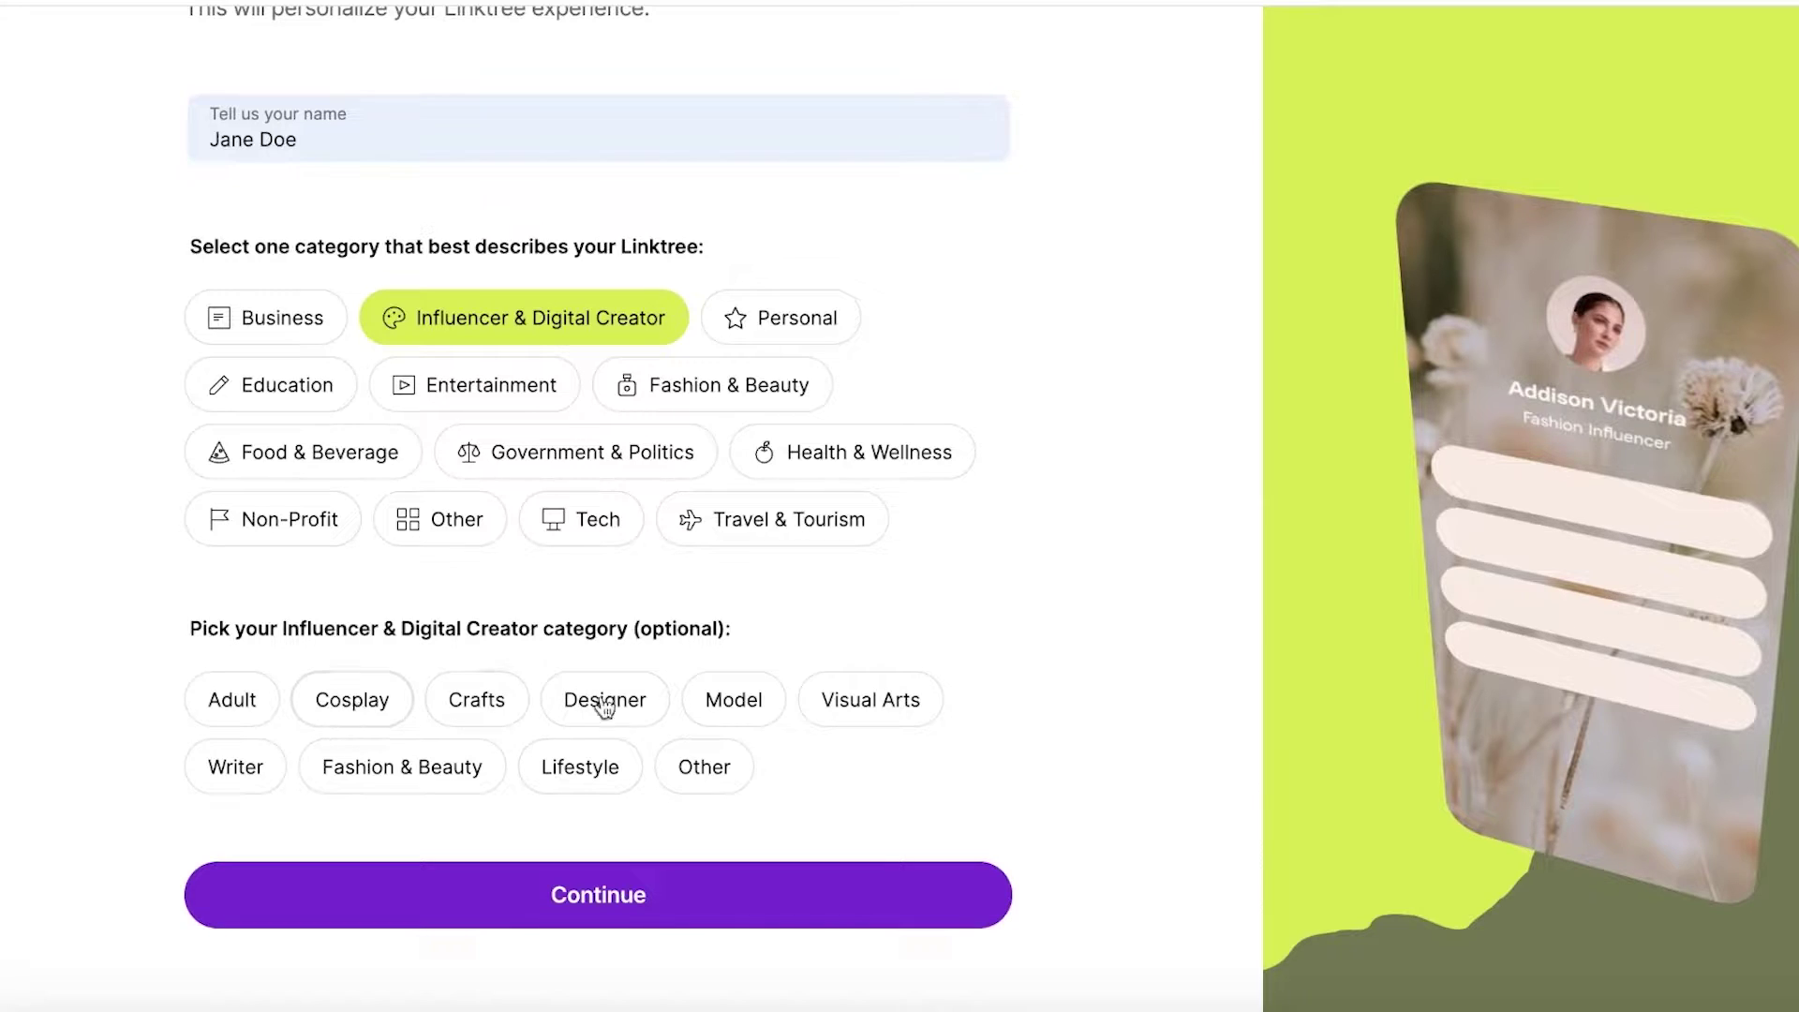
{"action": "left_click", "coordinate": [495, 783]}
{"action": "left_click", "coordinate": [561, 890]}
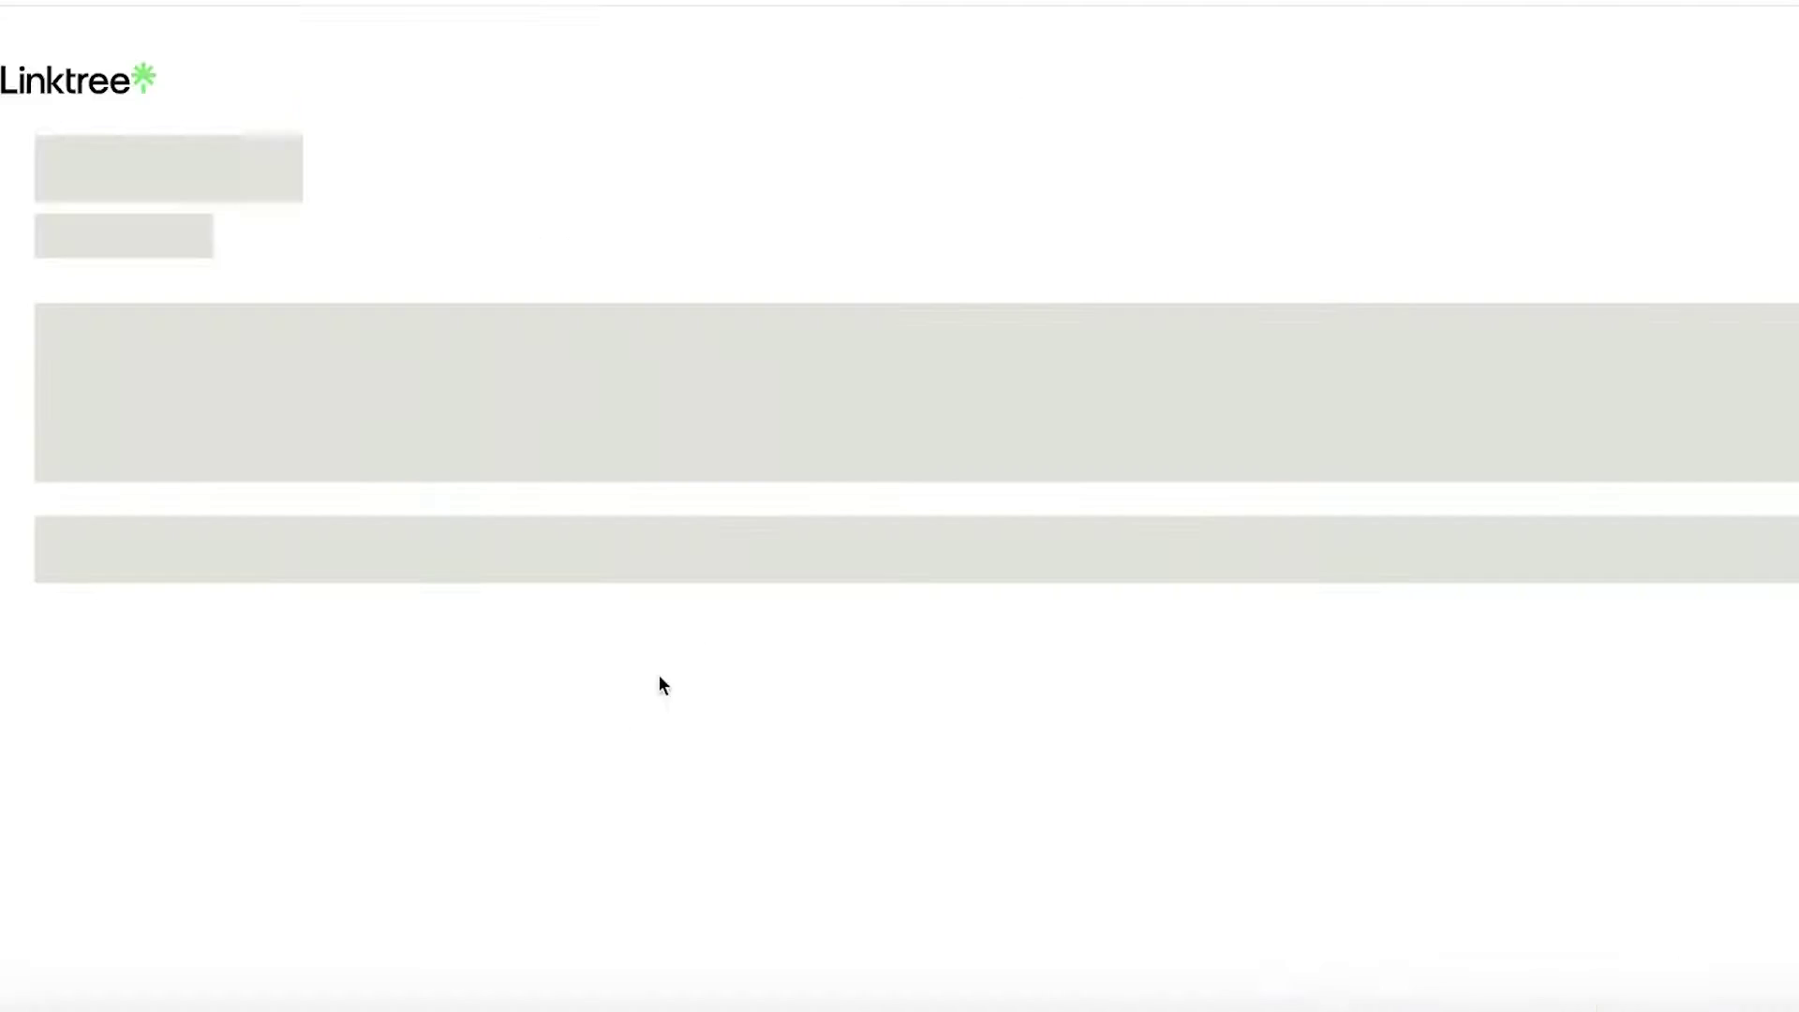
Step: Join on the Free plan and continue past the confirmation to the templates
{"action": "left_click", "coordinate": [362, 522]}
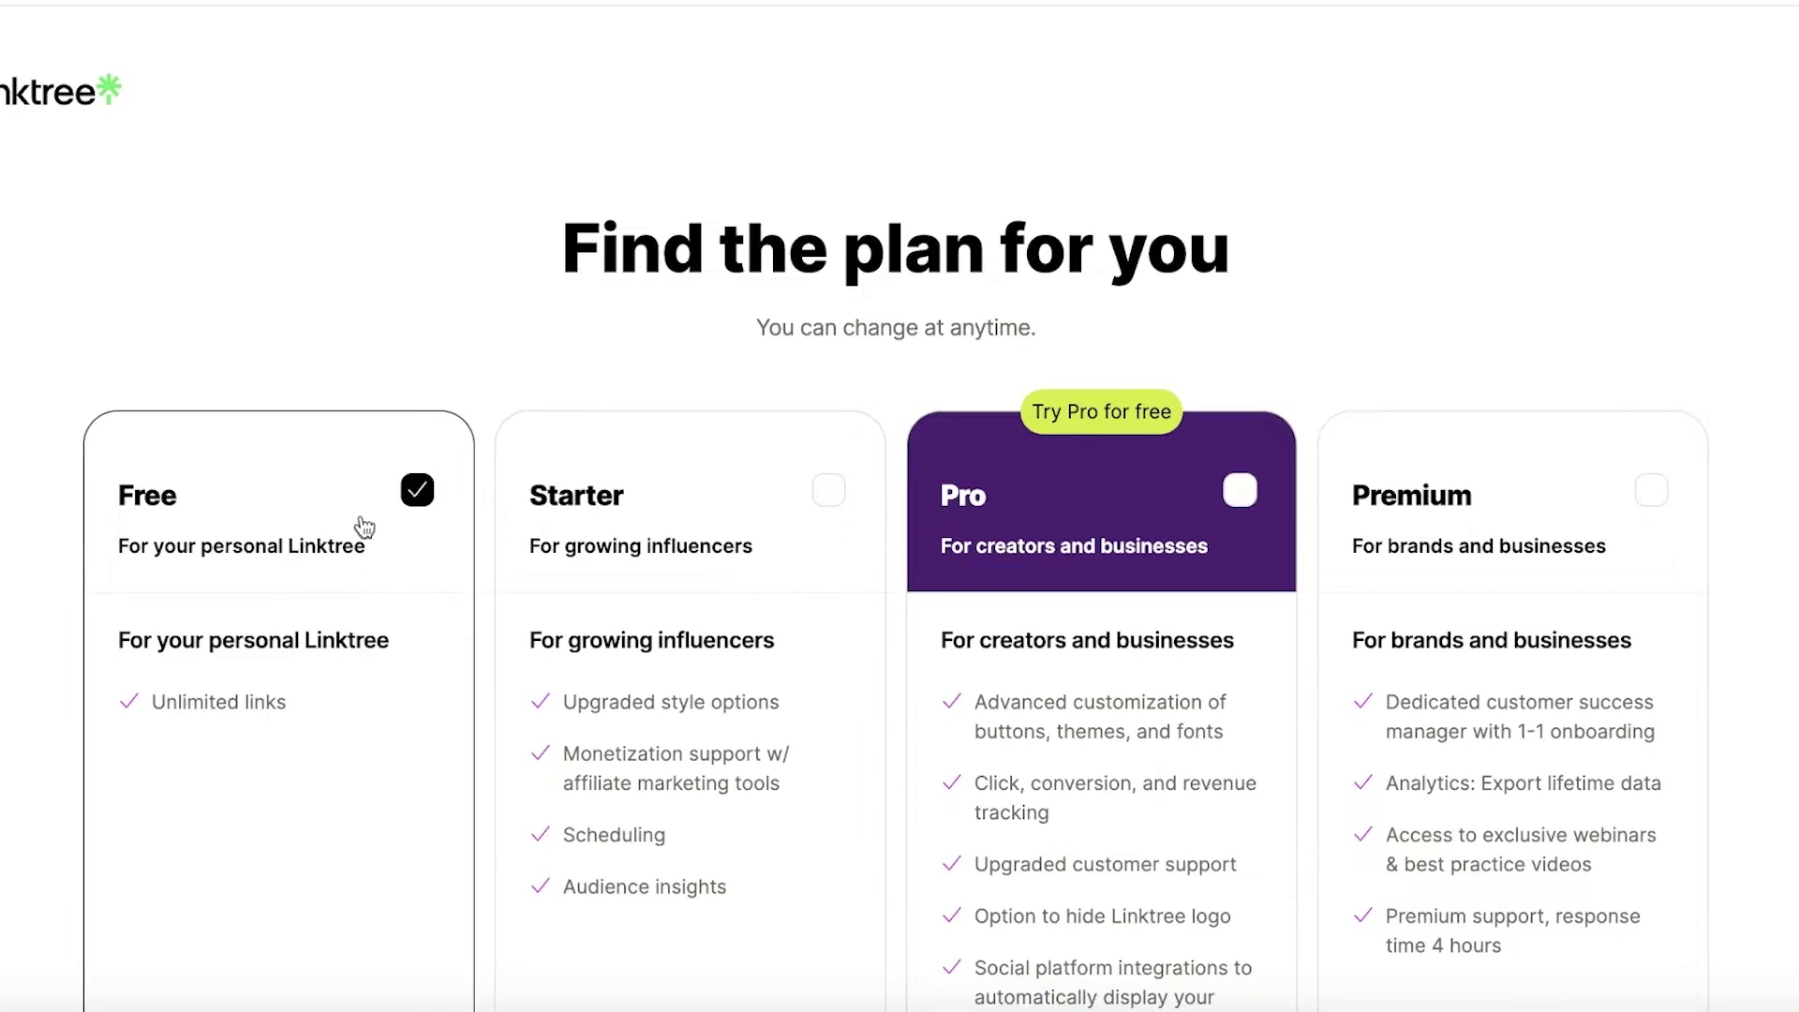
{"action": "scroll", "coordinate": [300, 563], "scroll_direction": "down", "scroll_amount": 5}
{"action": "left_click", "coordinate": [700, 873]}
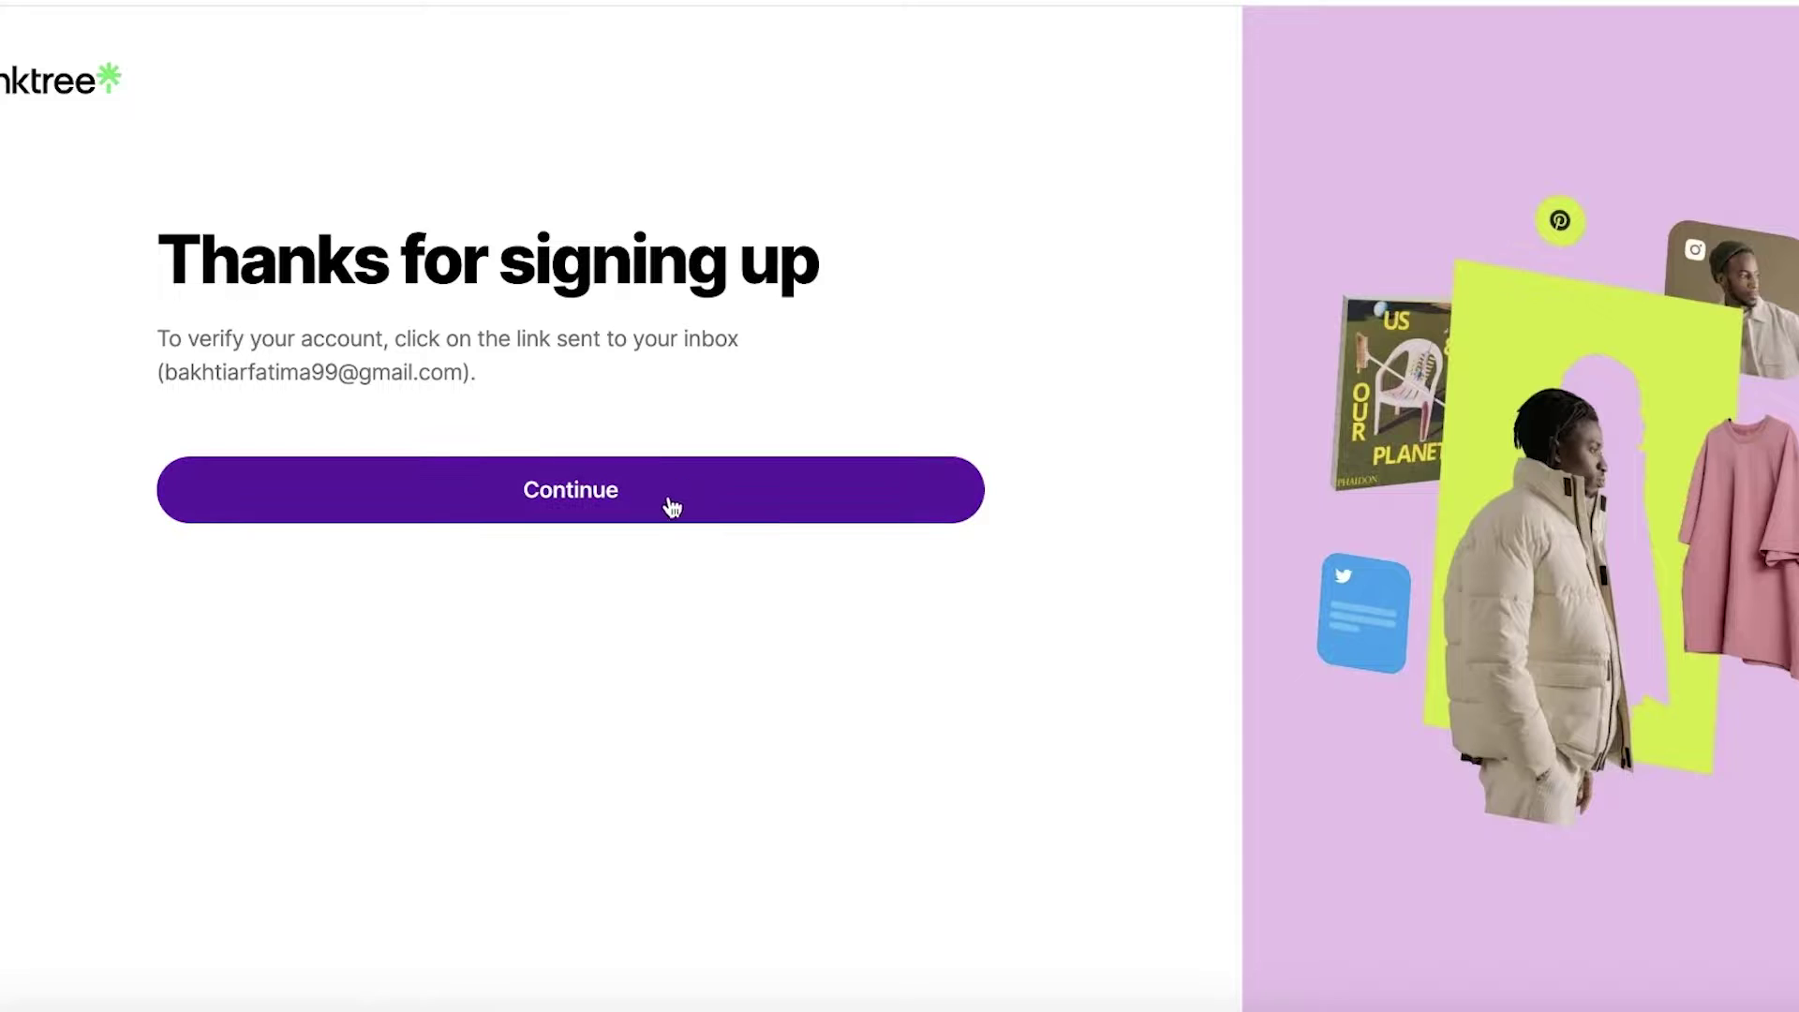
{"action": "left_click", "coordinate": [669, 507]}
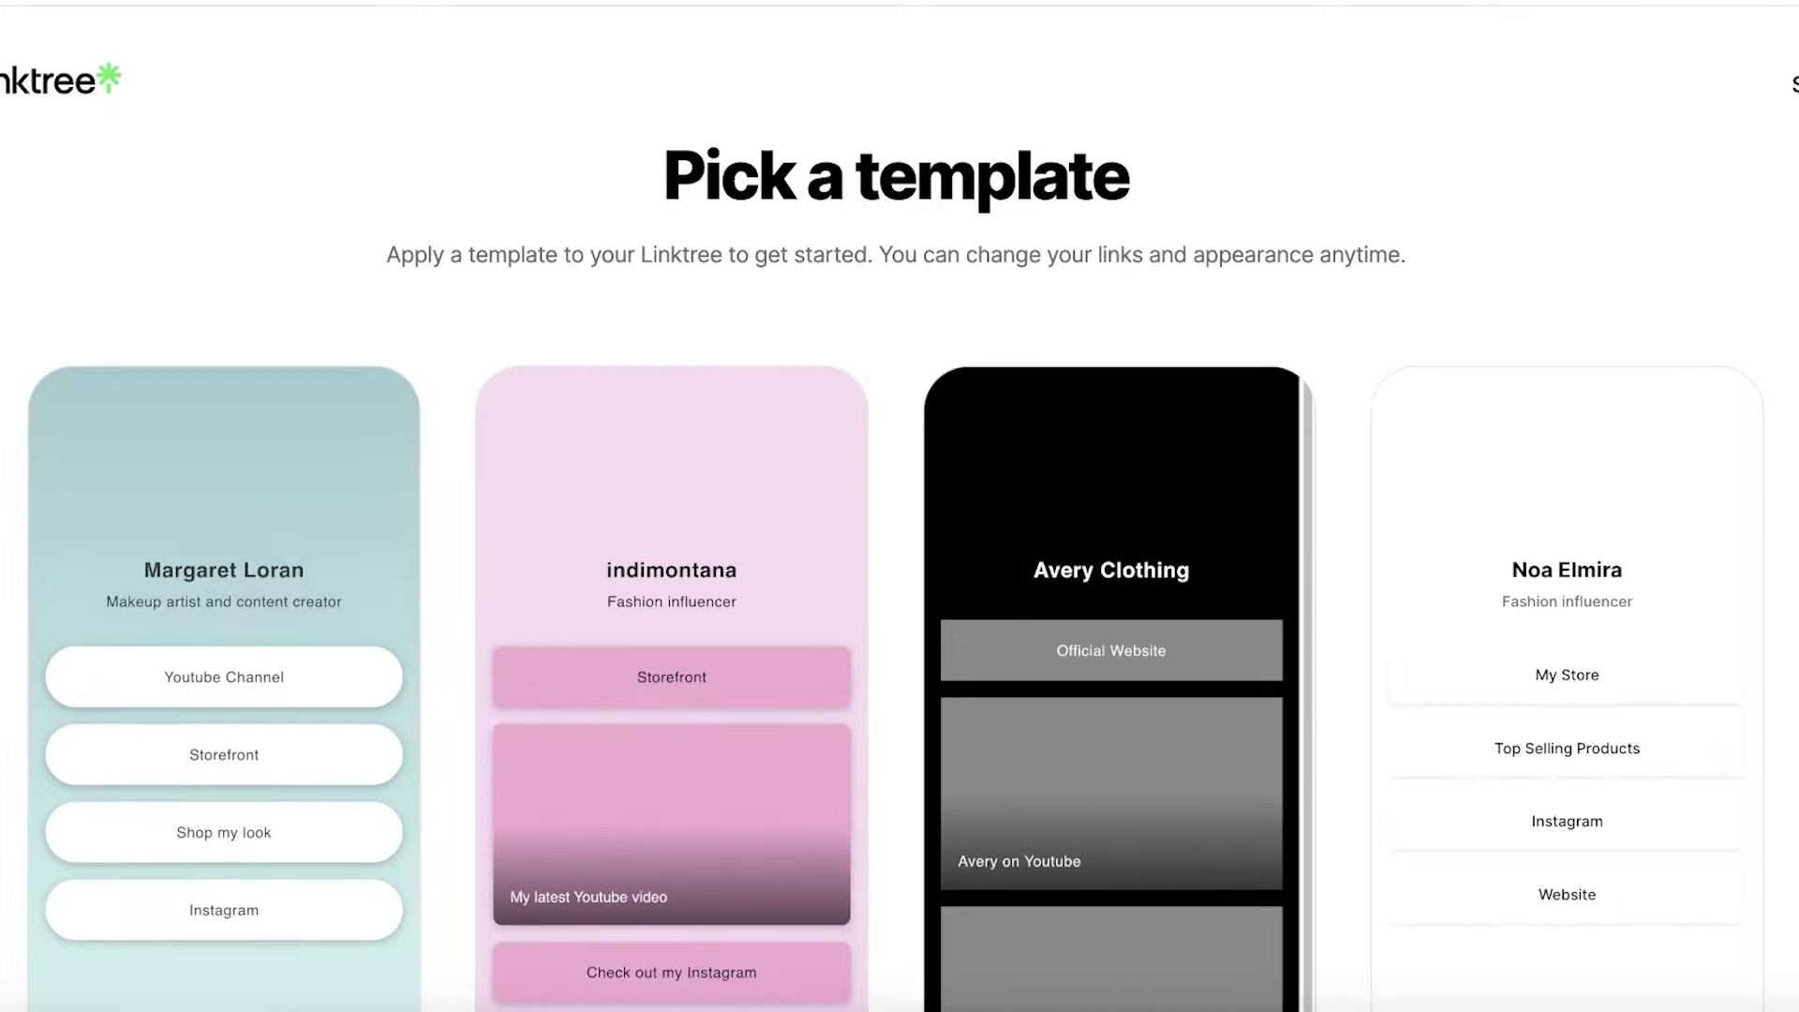
{"action": "scroll", "coordinate": [1305, 562], "scroll_direction": "down", "scroll_amount": 5}
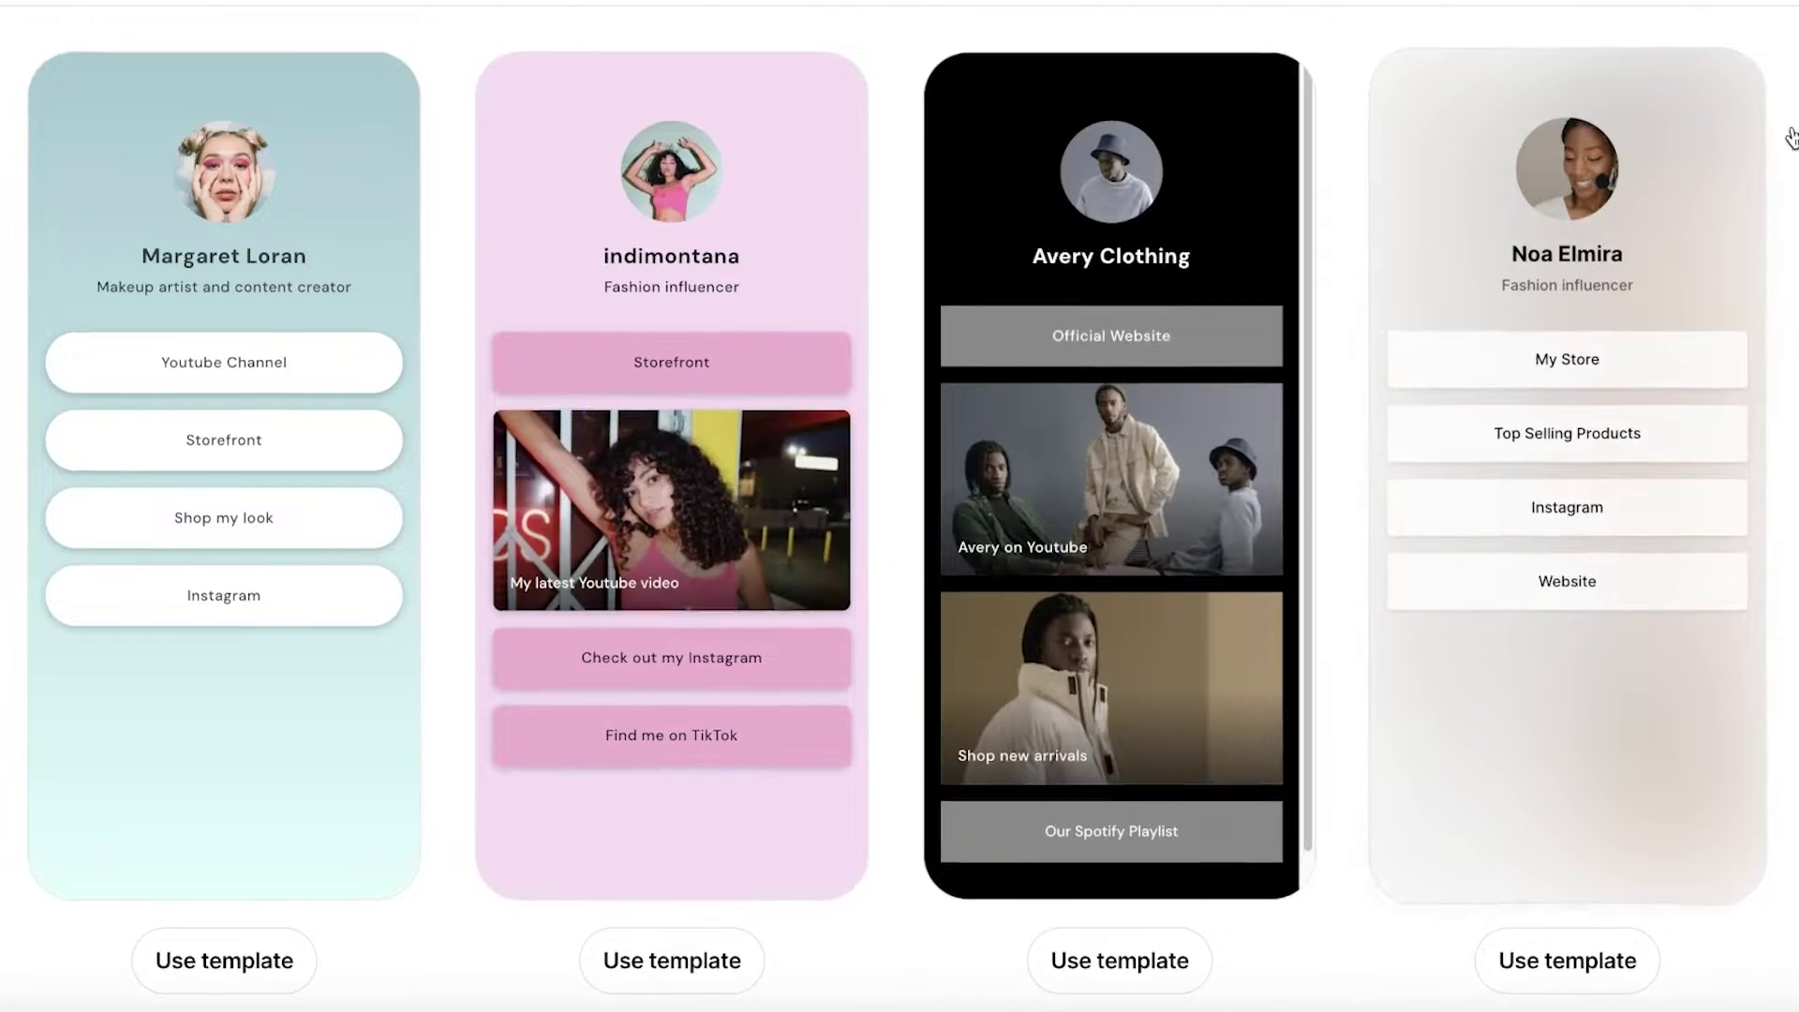
{"action": "scroll", "coordinate": [883, 522], "scroll_direction": "up", "scroll_amount": 5}
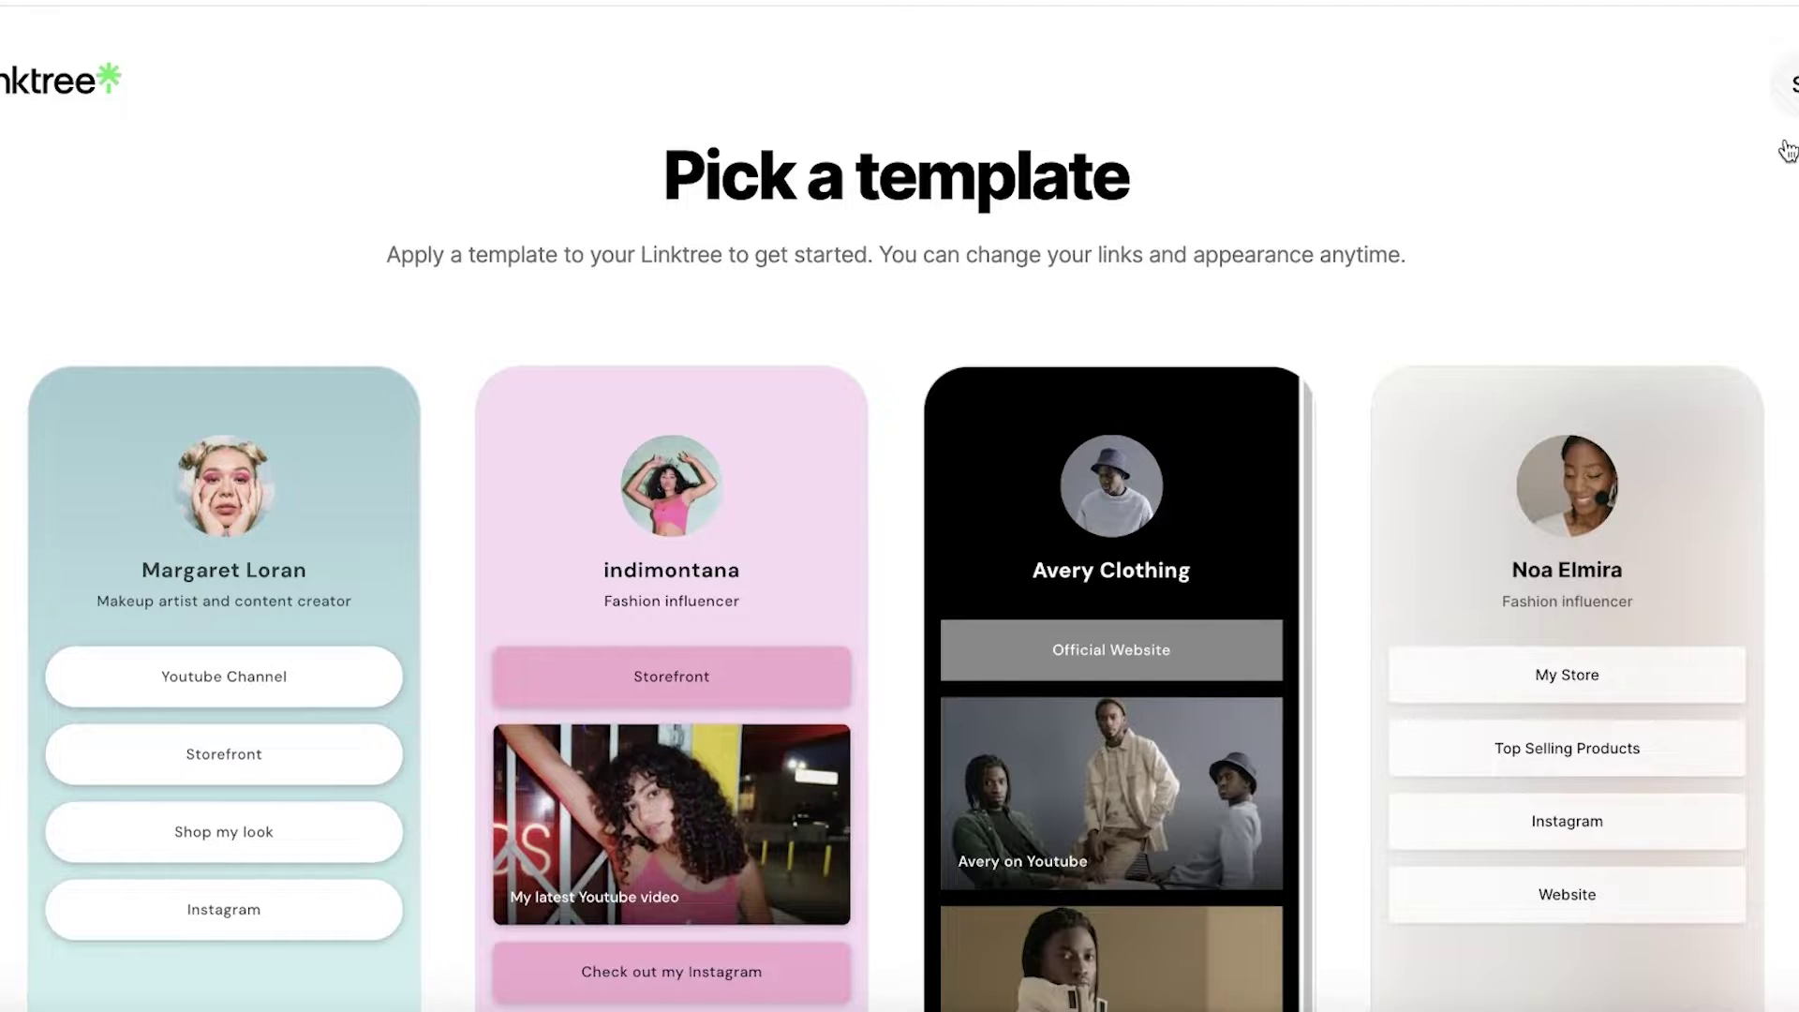
Step: In a new Gmail tab, open Linktree's 'Verify your email' message and click Verify Email
{"action": "key", "text": "ctrl+t"}
{"action": "type", "text": "gmail.com - Gmail - mail.google.com/mail/u/0/#spam"}
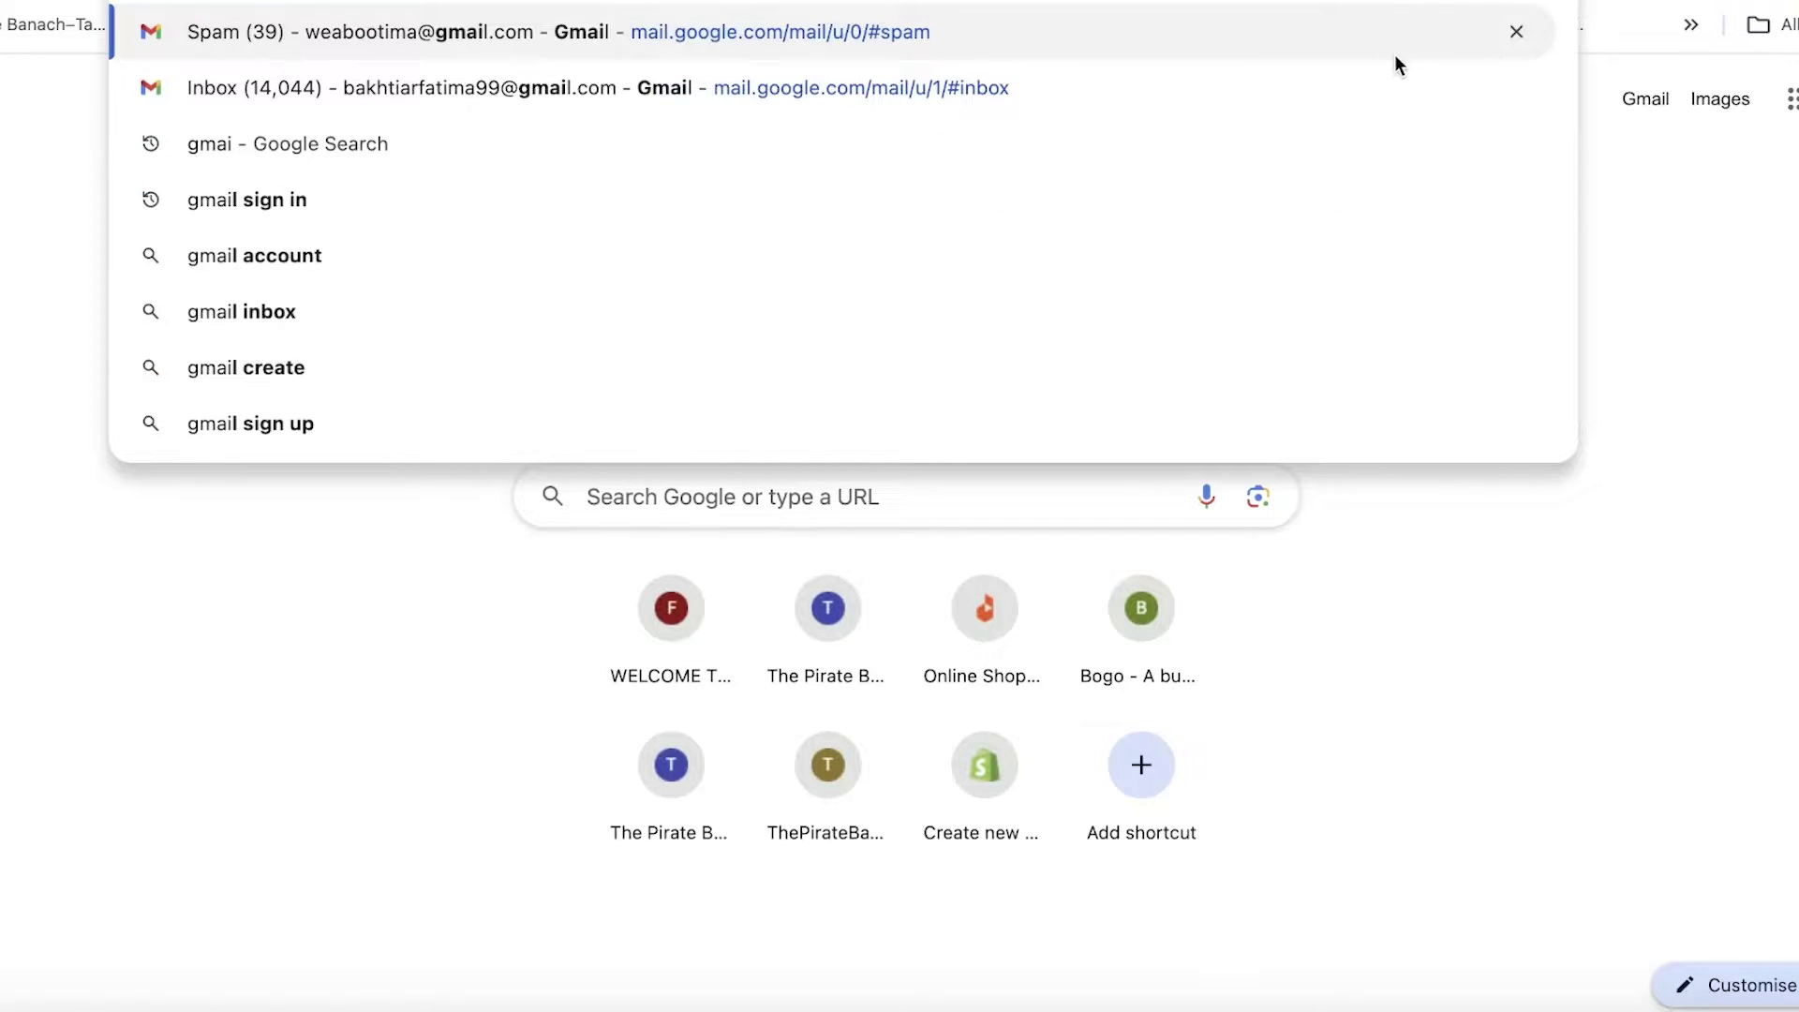
{"action": "left_click", "coordinate": [1290, 88]}
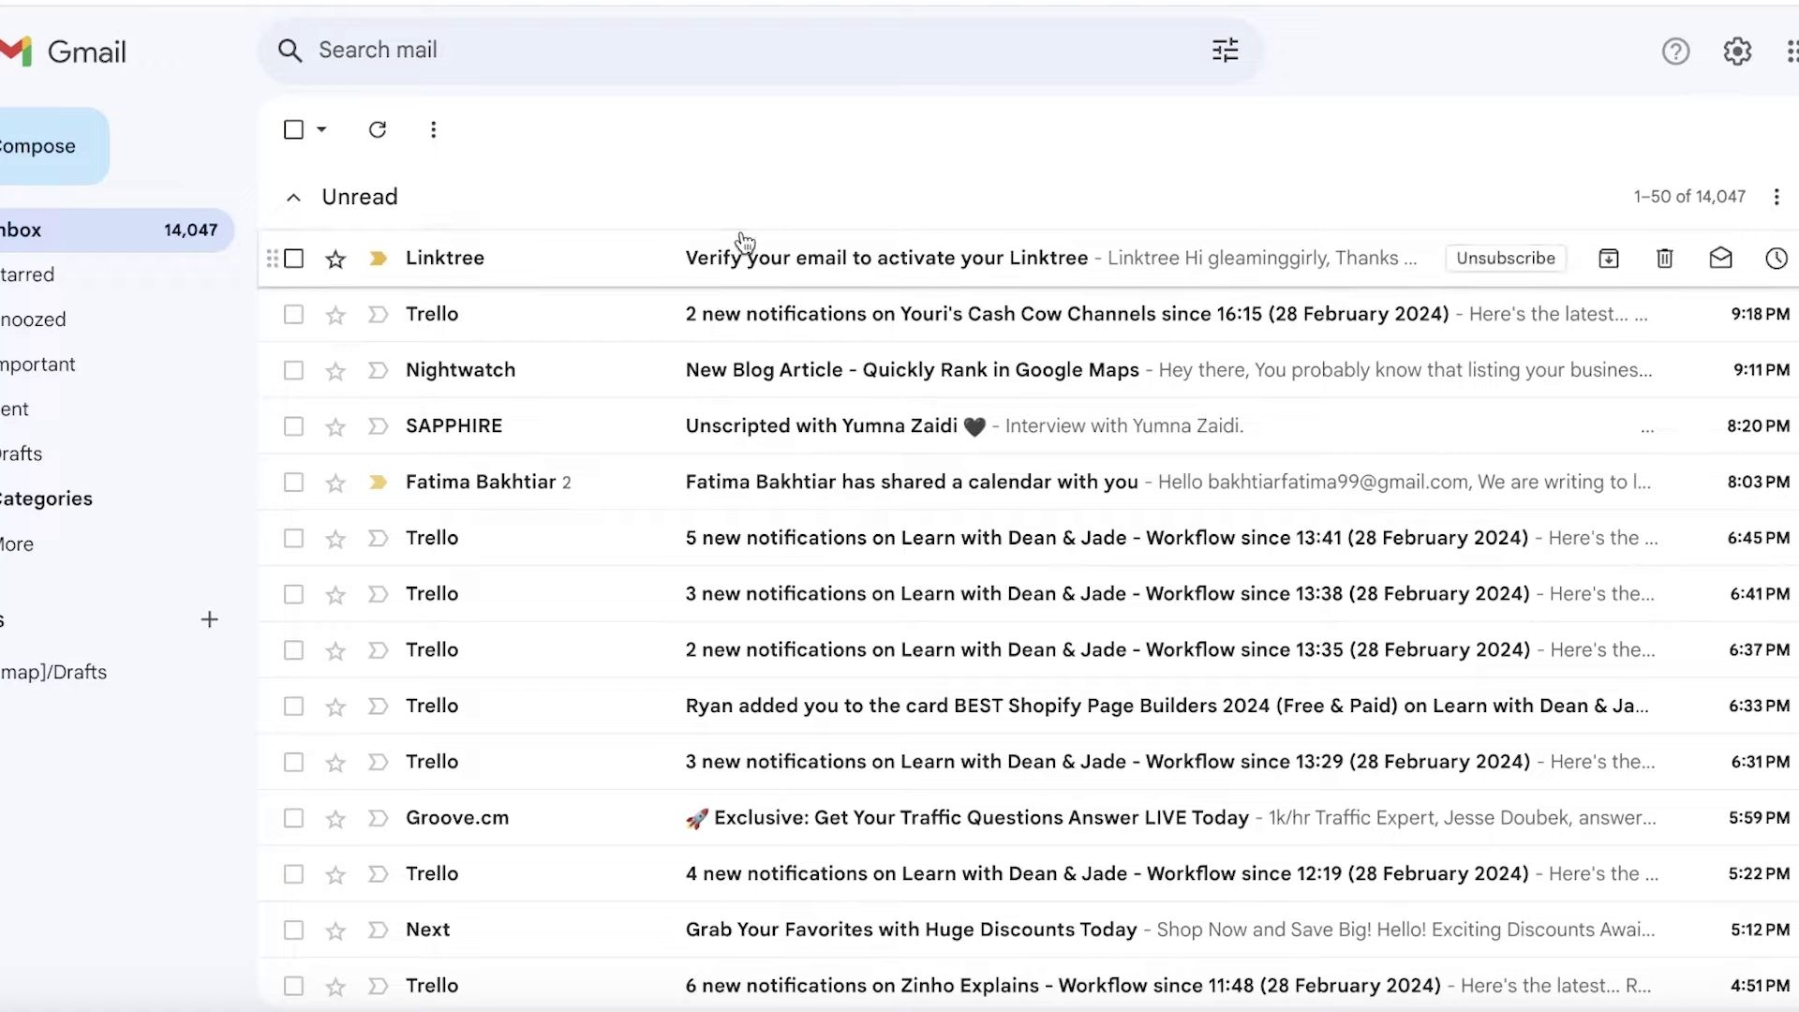
{"action": "left_click", "coordinate": [742, 246]}
{"action": "left_click", "coordinate": [1089, 778]}
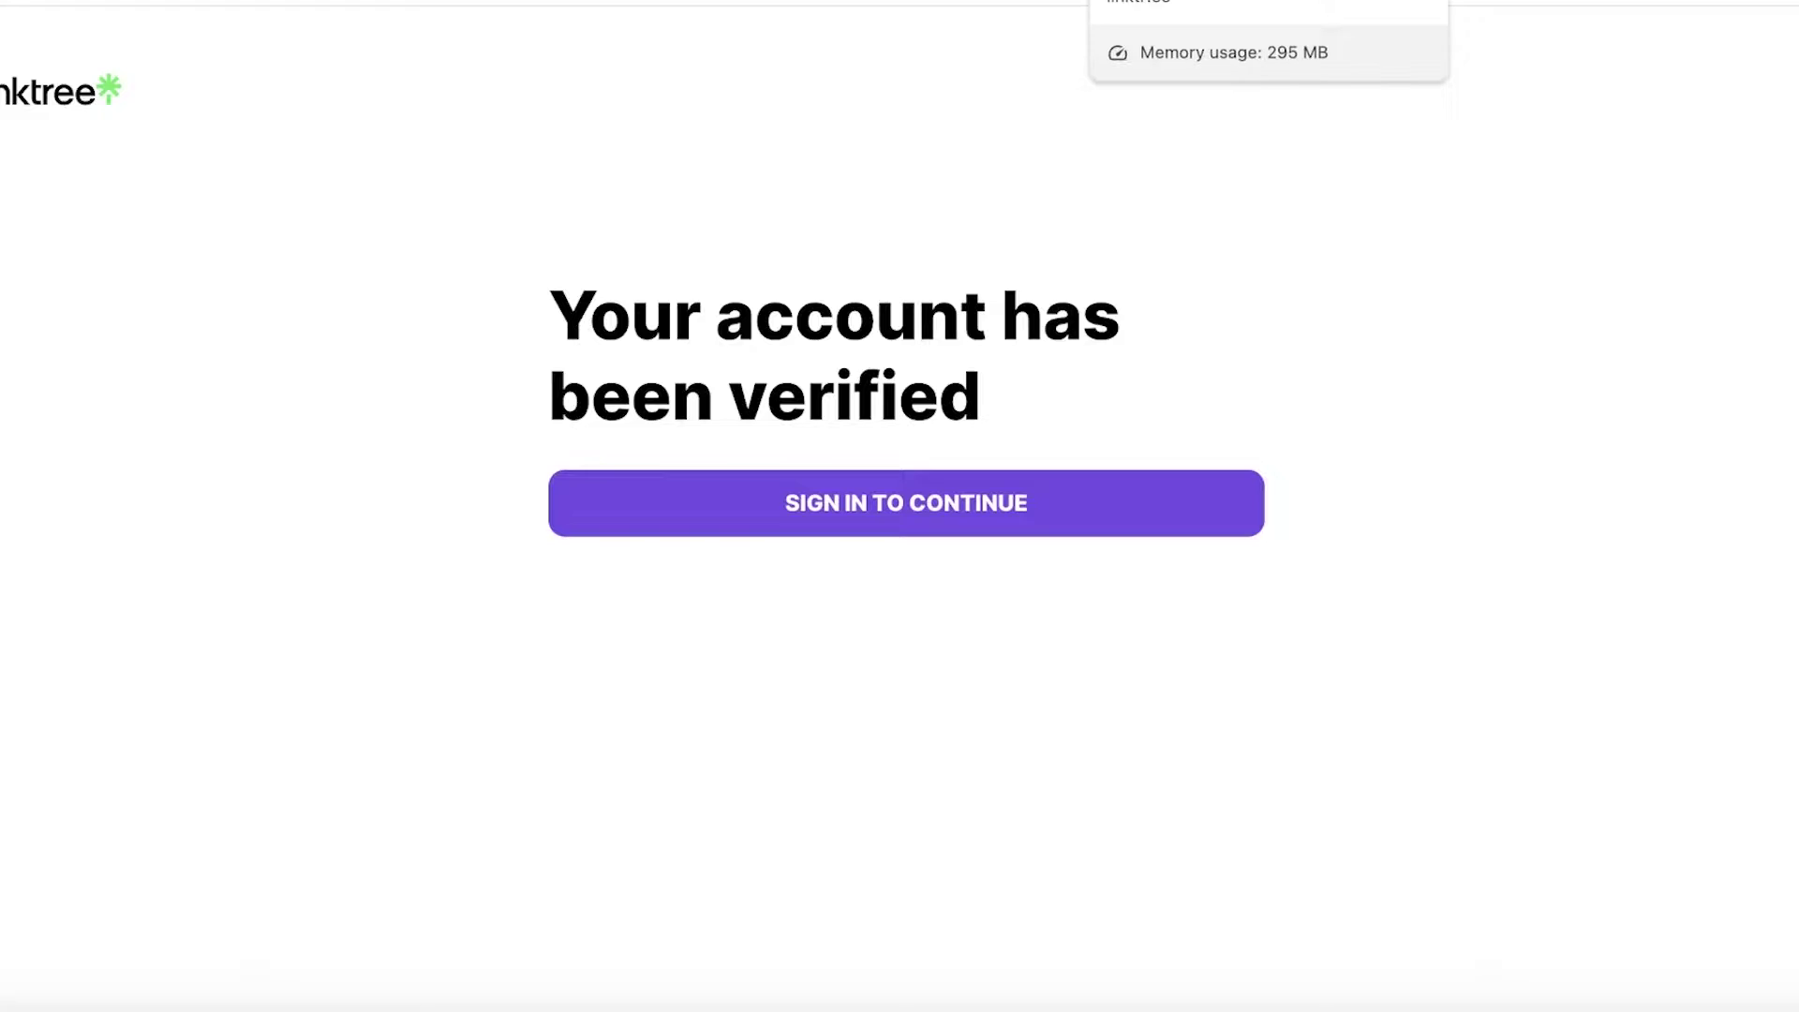
Step: Sign in to the dashboard and close the 'Set up your Linktree' checklist
{"action": "left_click", "coordinate": [919, 510]}
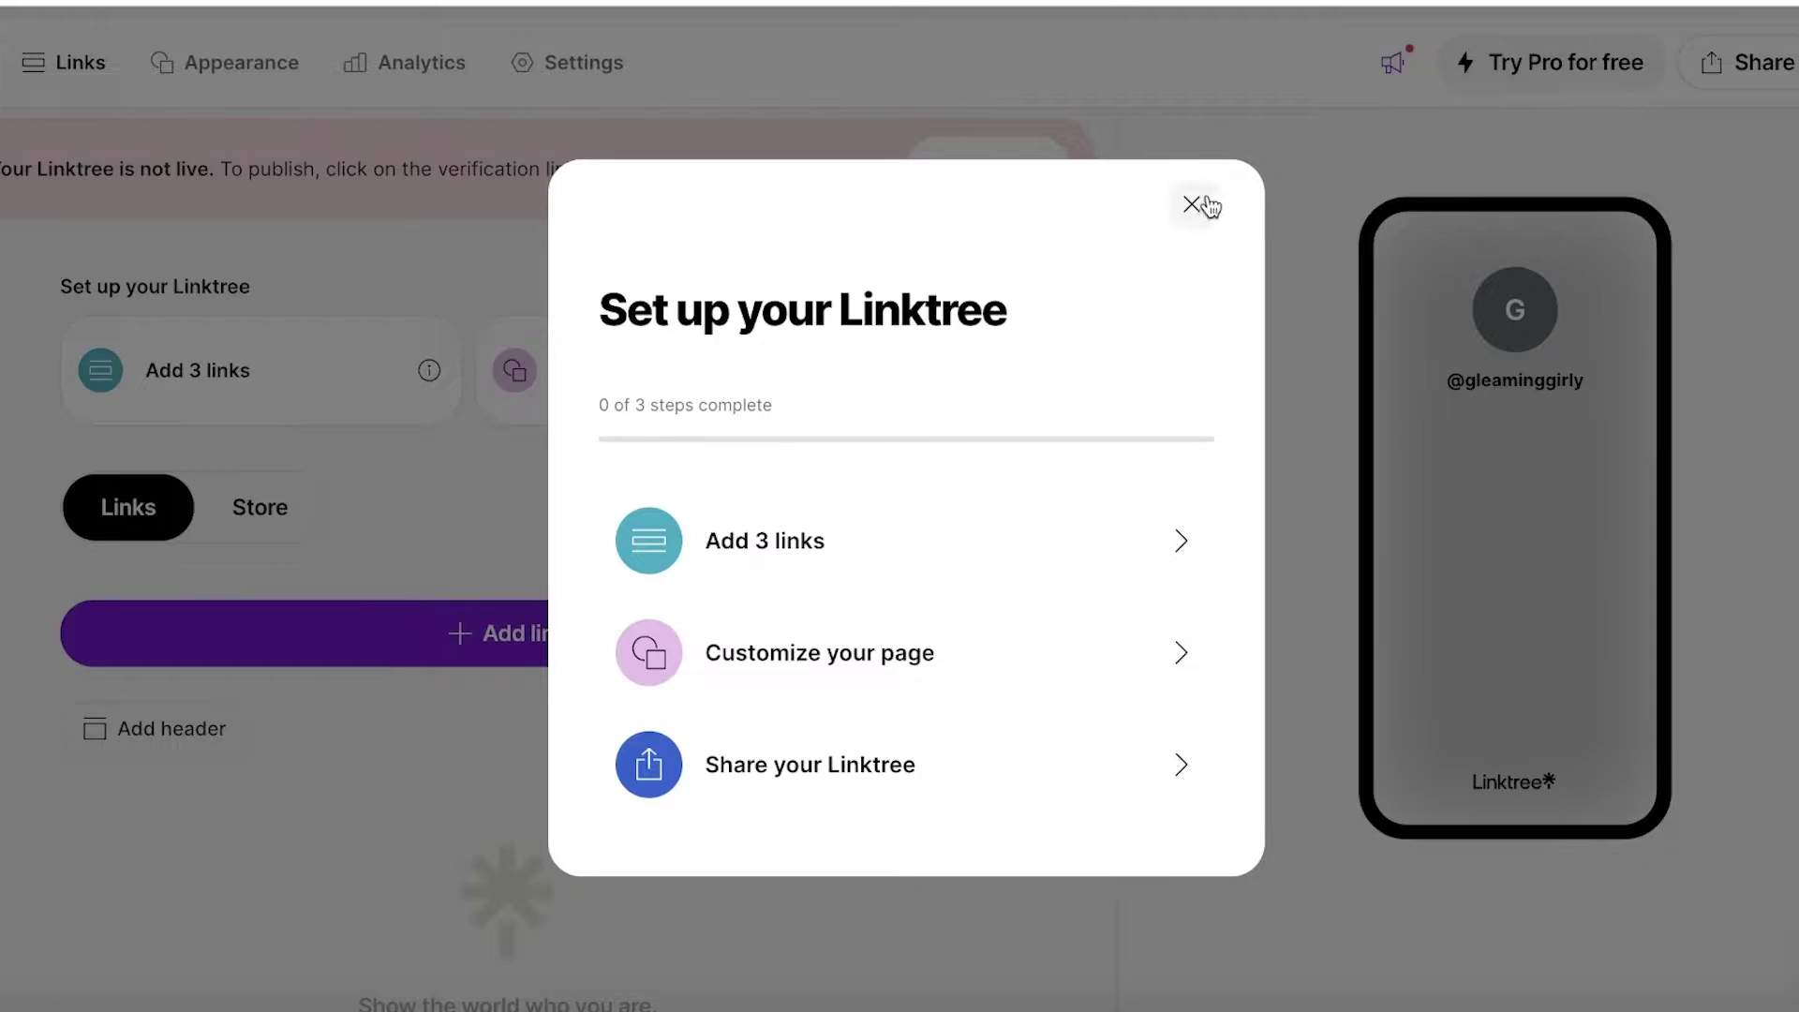
{"action": "left_click", "coordinate": [1193, 204]}
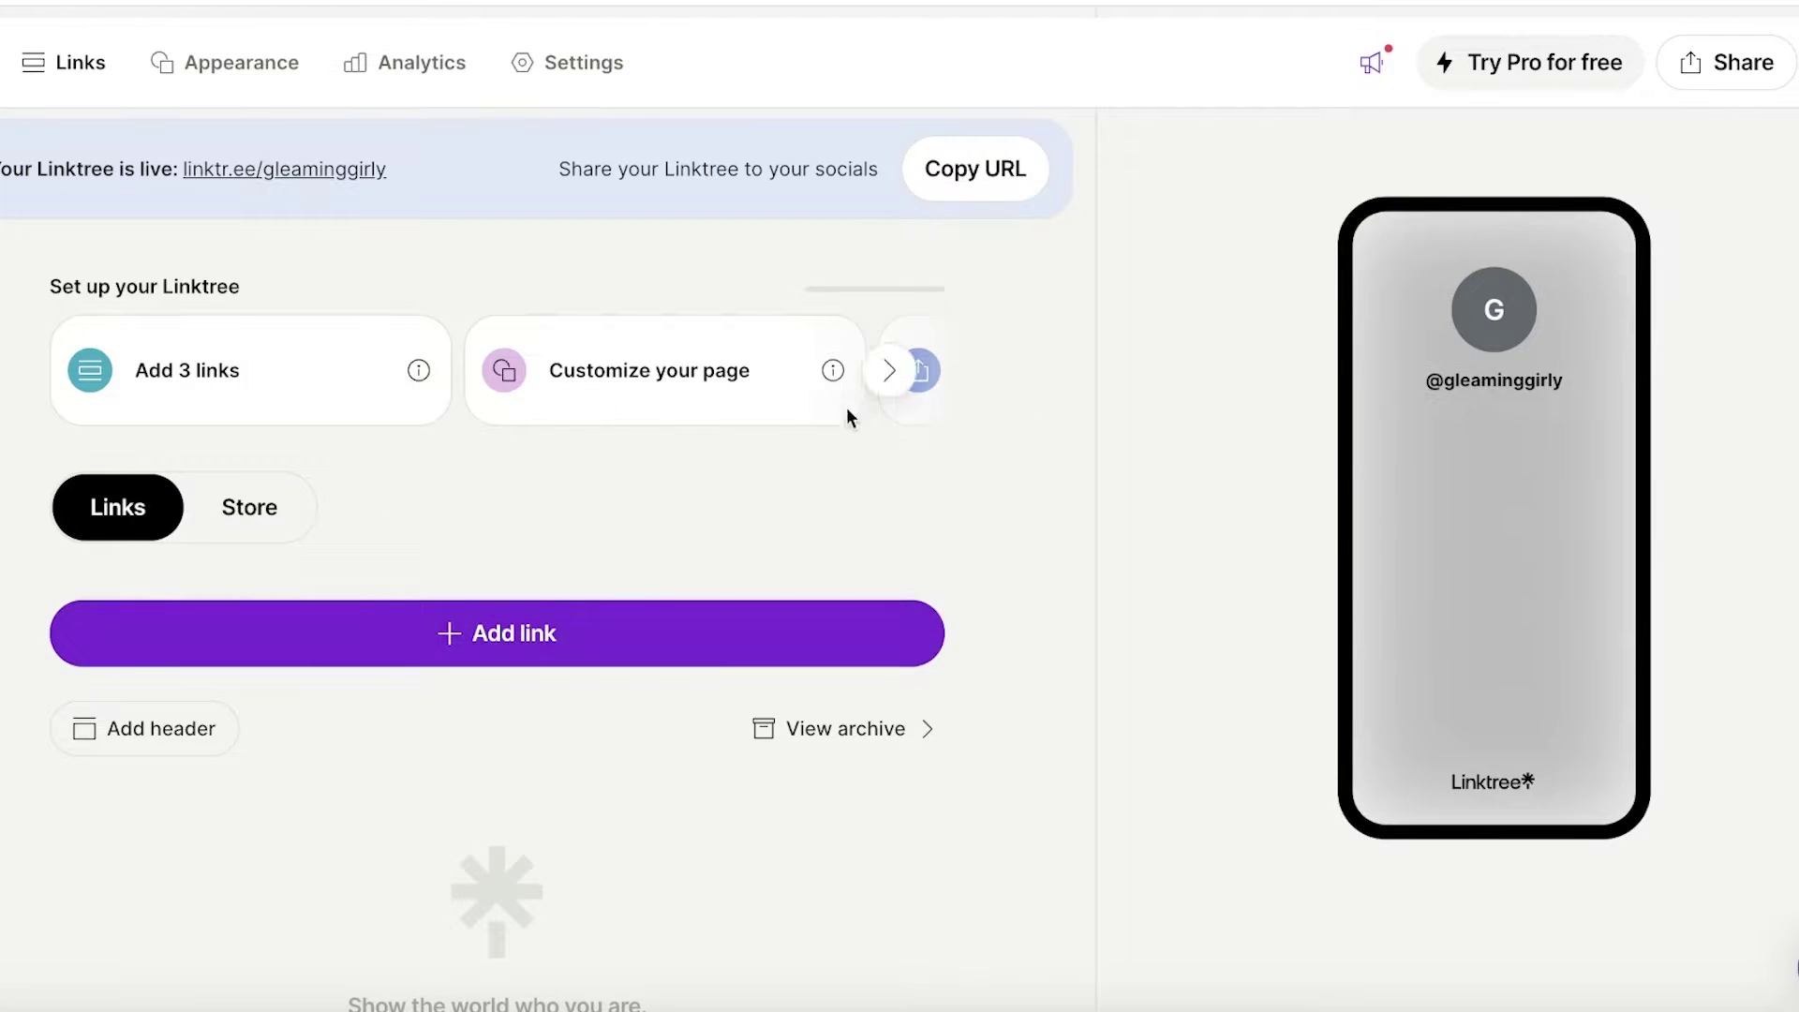
{"action": "scroll", "coordinate": [895, 429], "scroll_direction": "down", "scroll_amount": 3}
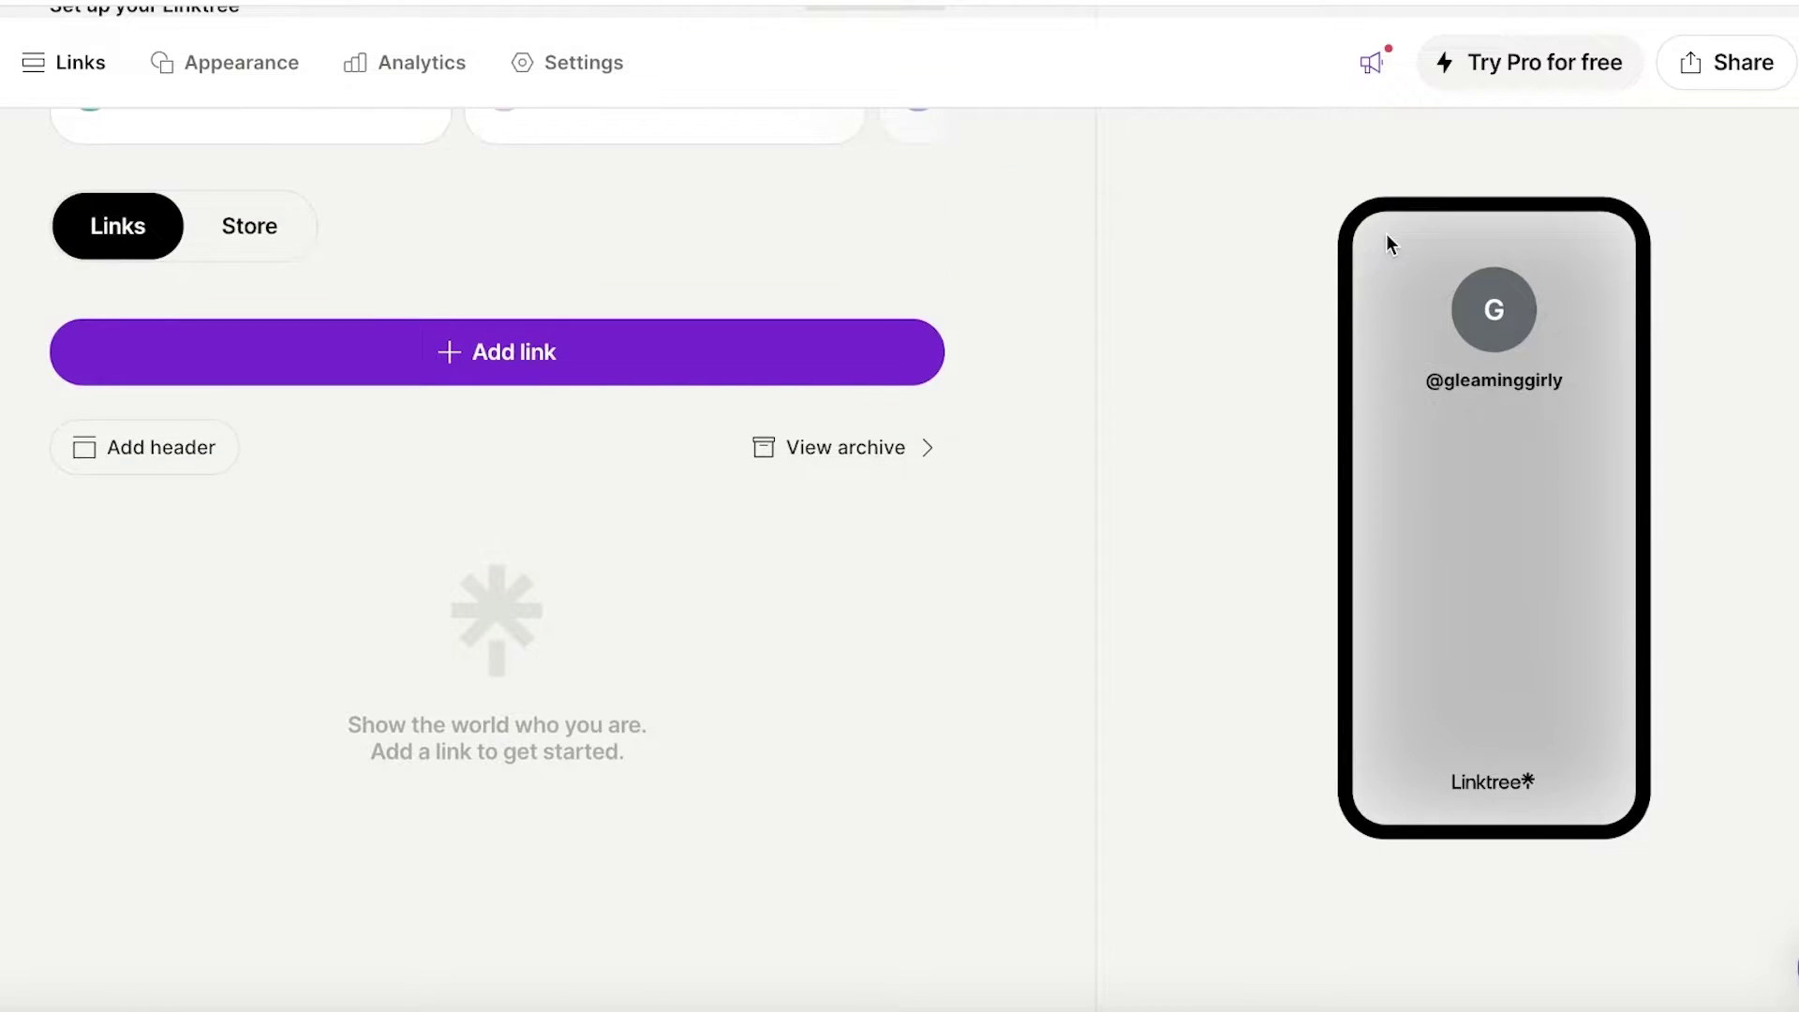
{"action": "scroll", "coordinate": [366, 494], "scroll_direction": "up", "scroll_amount": 3}
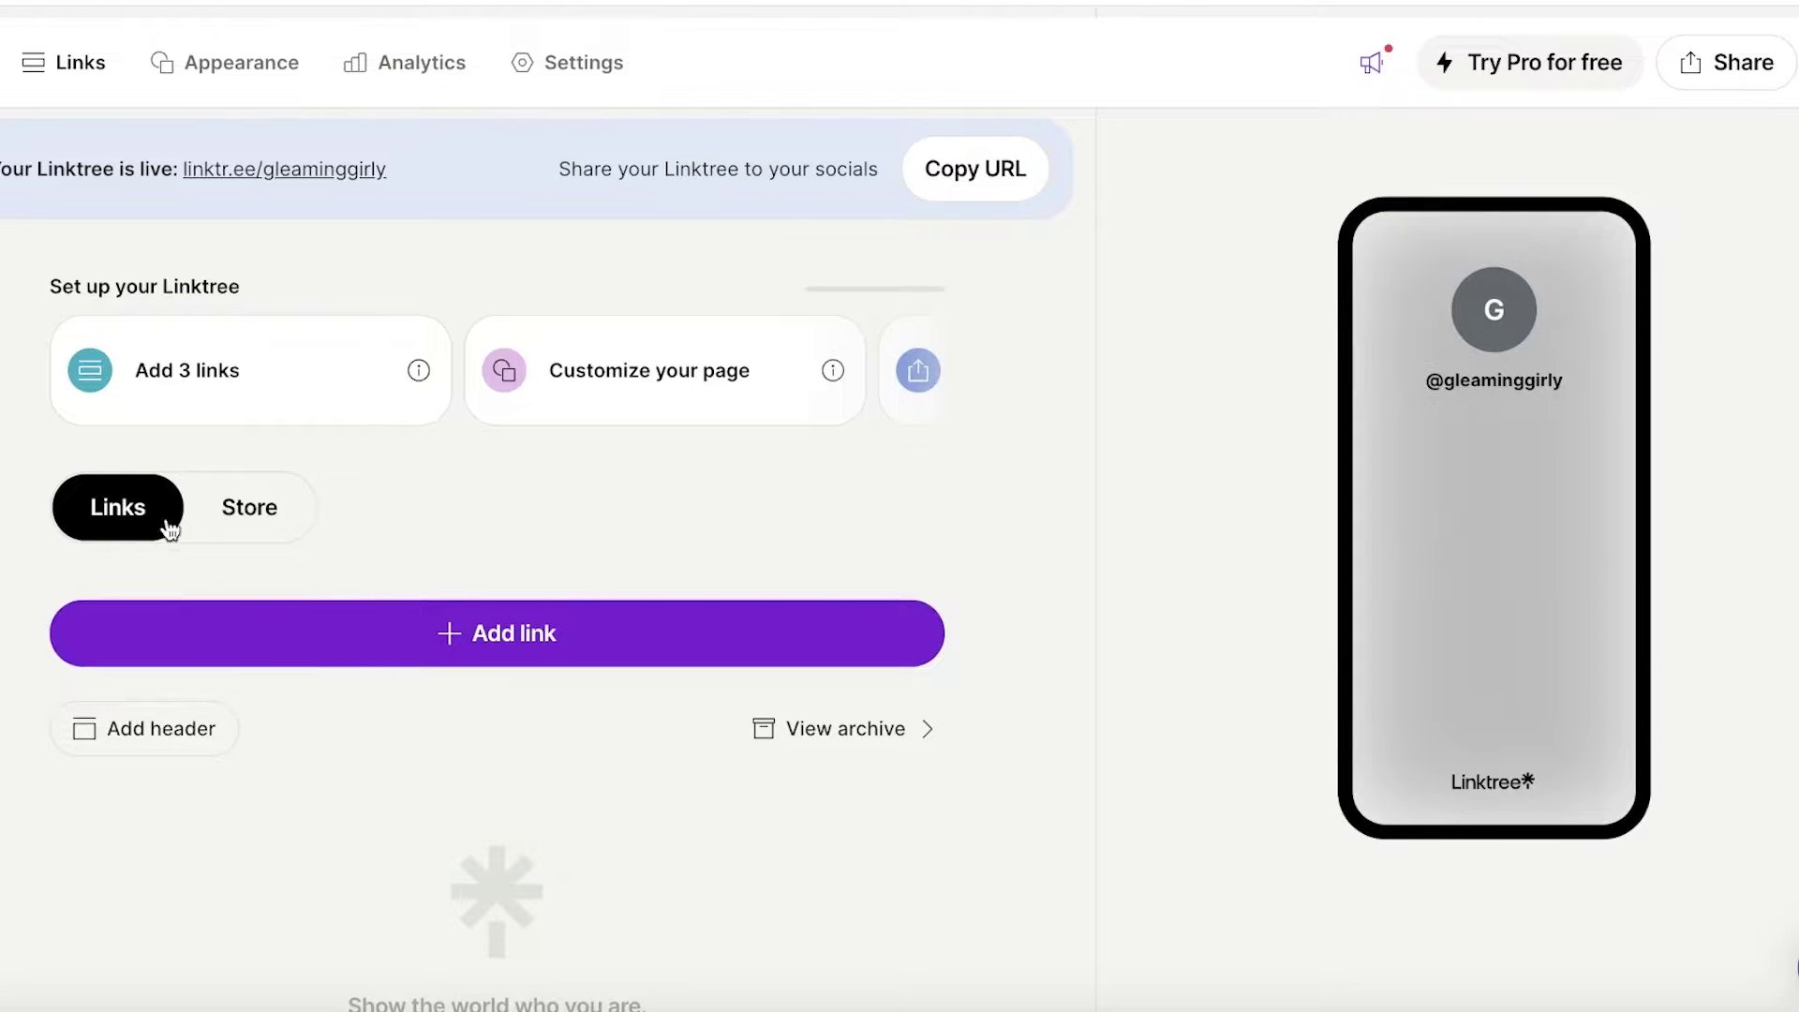
Step: Start a new link and look up the Khaadi shop address in the browser
{"action": "left_click", "coordinate": [559, 667]}
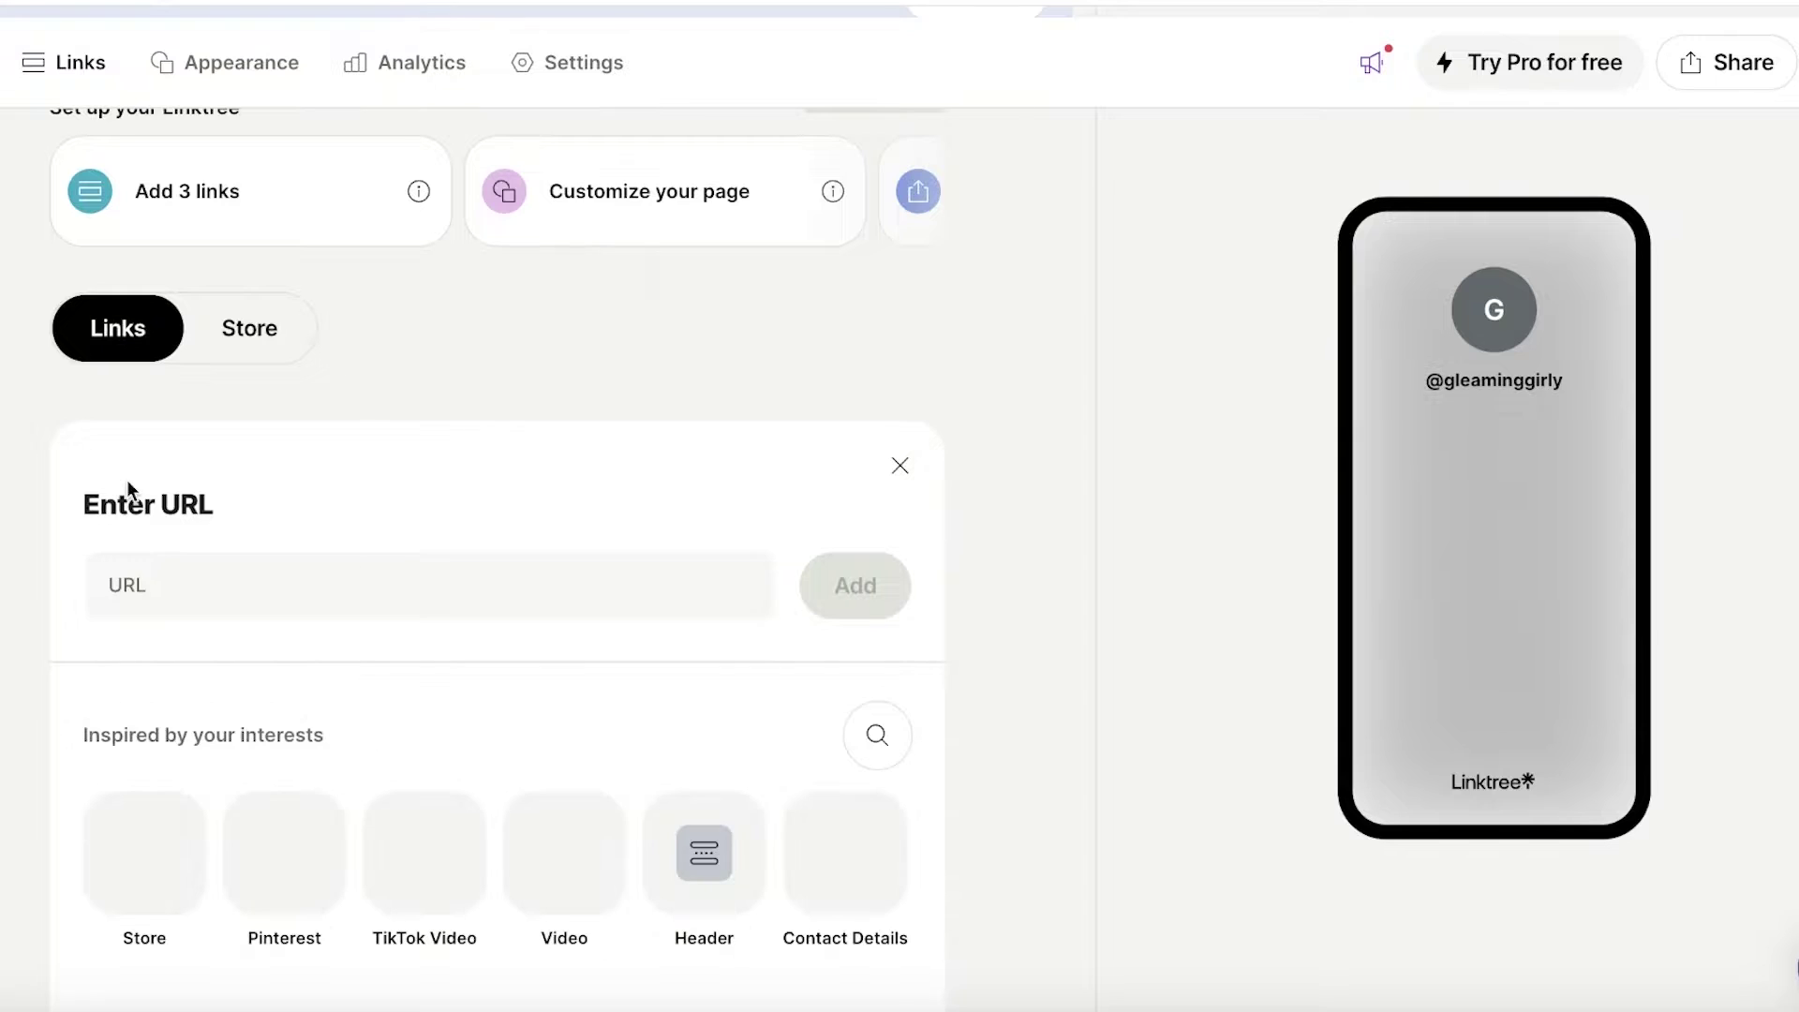
{"action": "double_click", "coordinate": [129, 492]}
{"action": "left_click", "coordinate": [195, 578]}
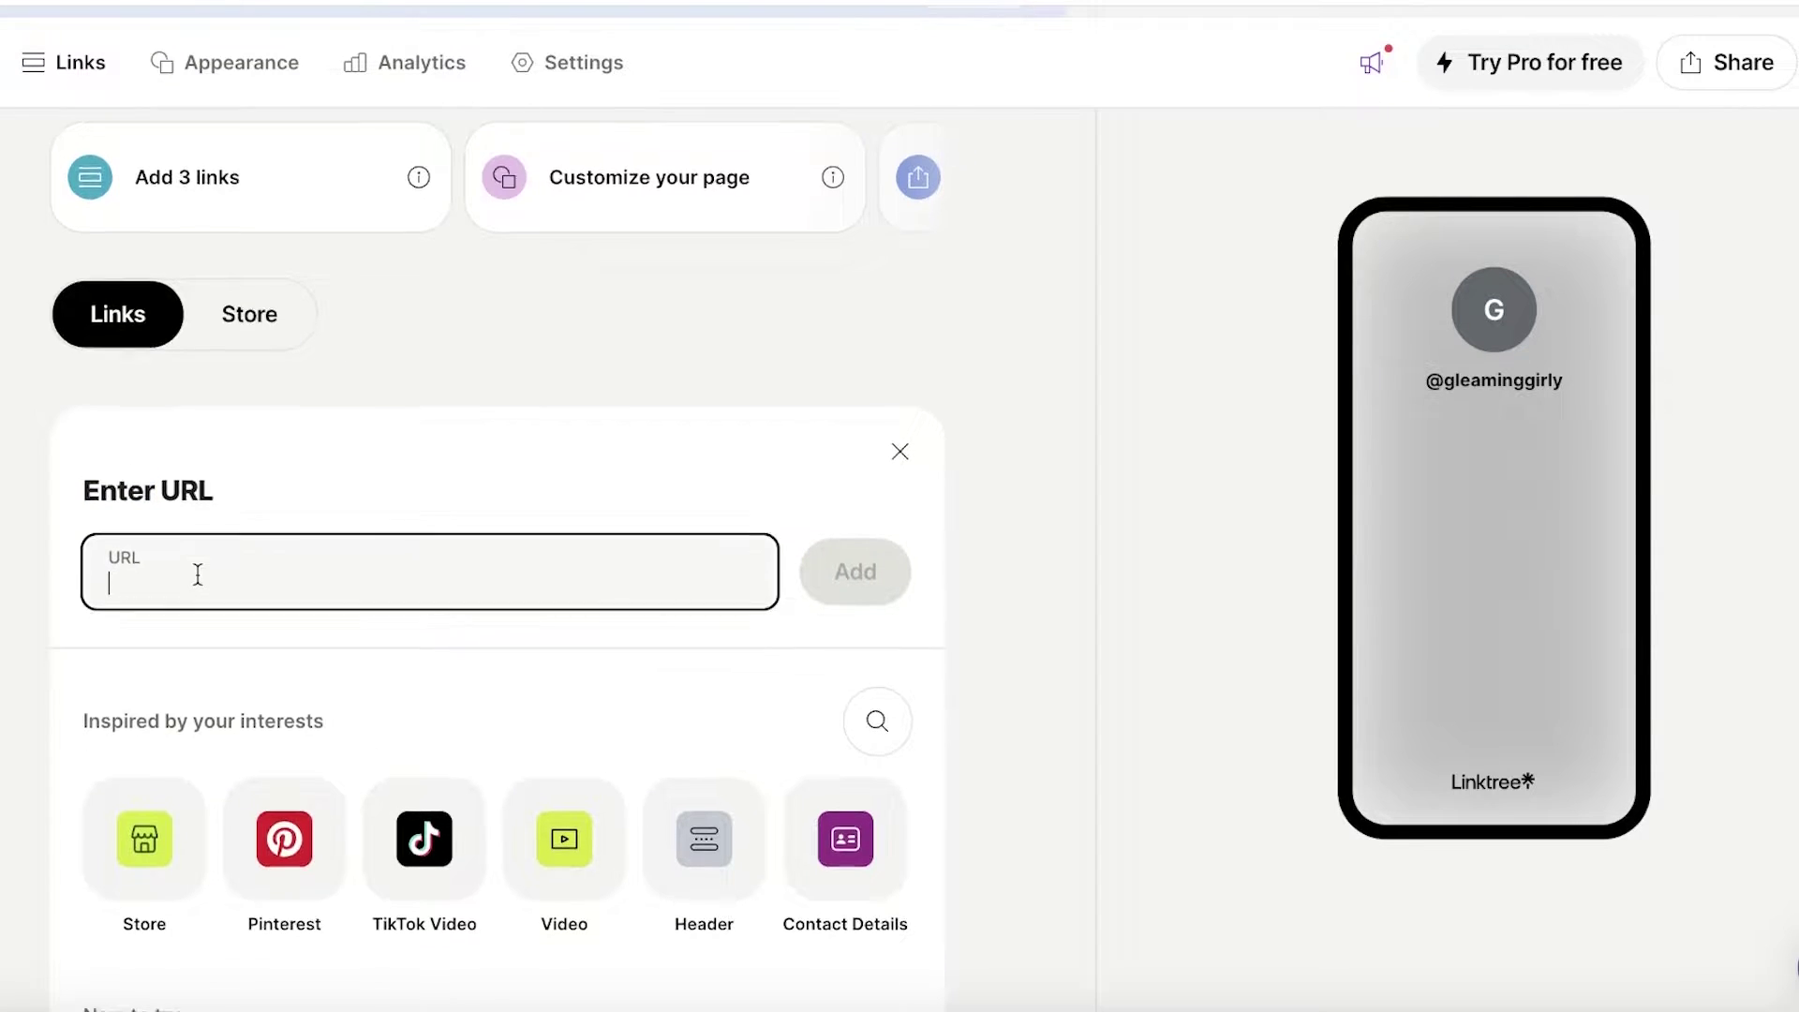
{"action": "scroll", "coordinate": [225, 543], "scroll_direction": "down", "scroll_amount": 3}
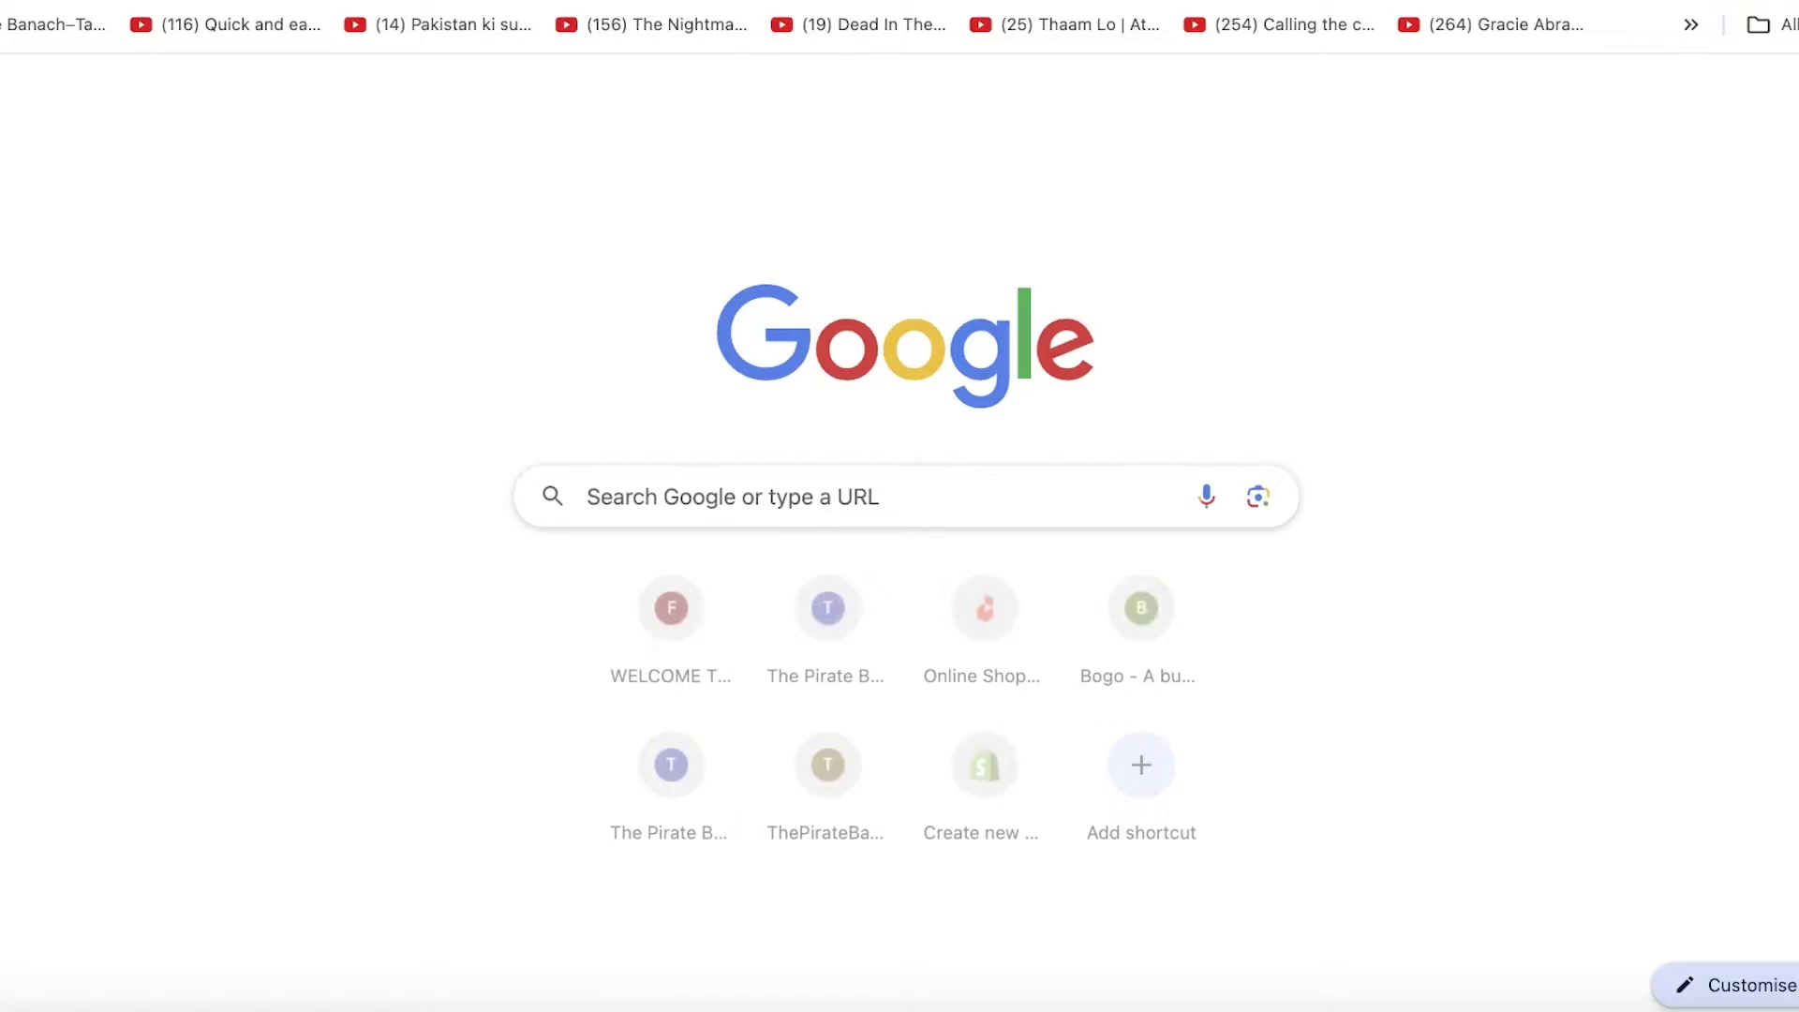
{"action": "type", "text": "kh"}
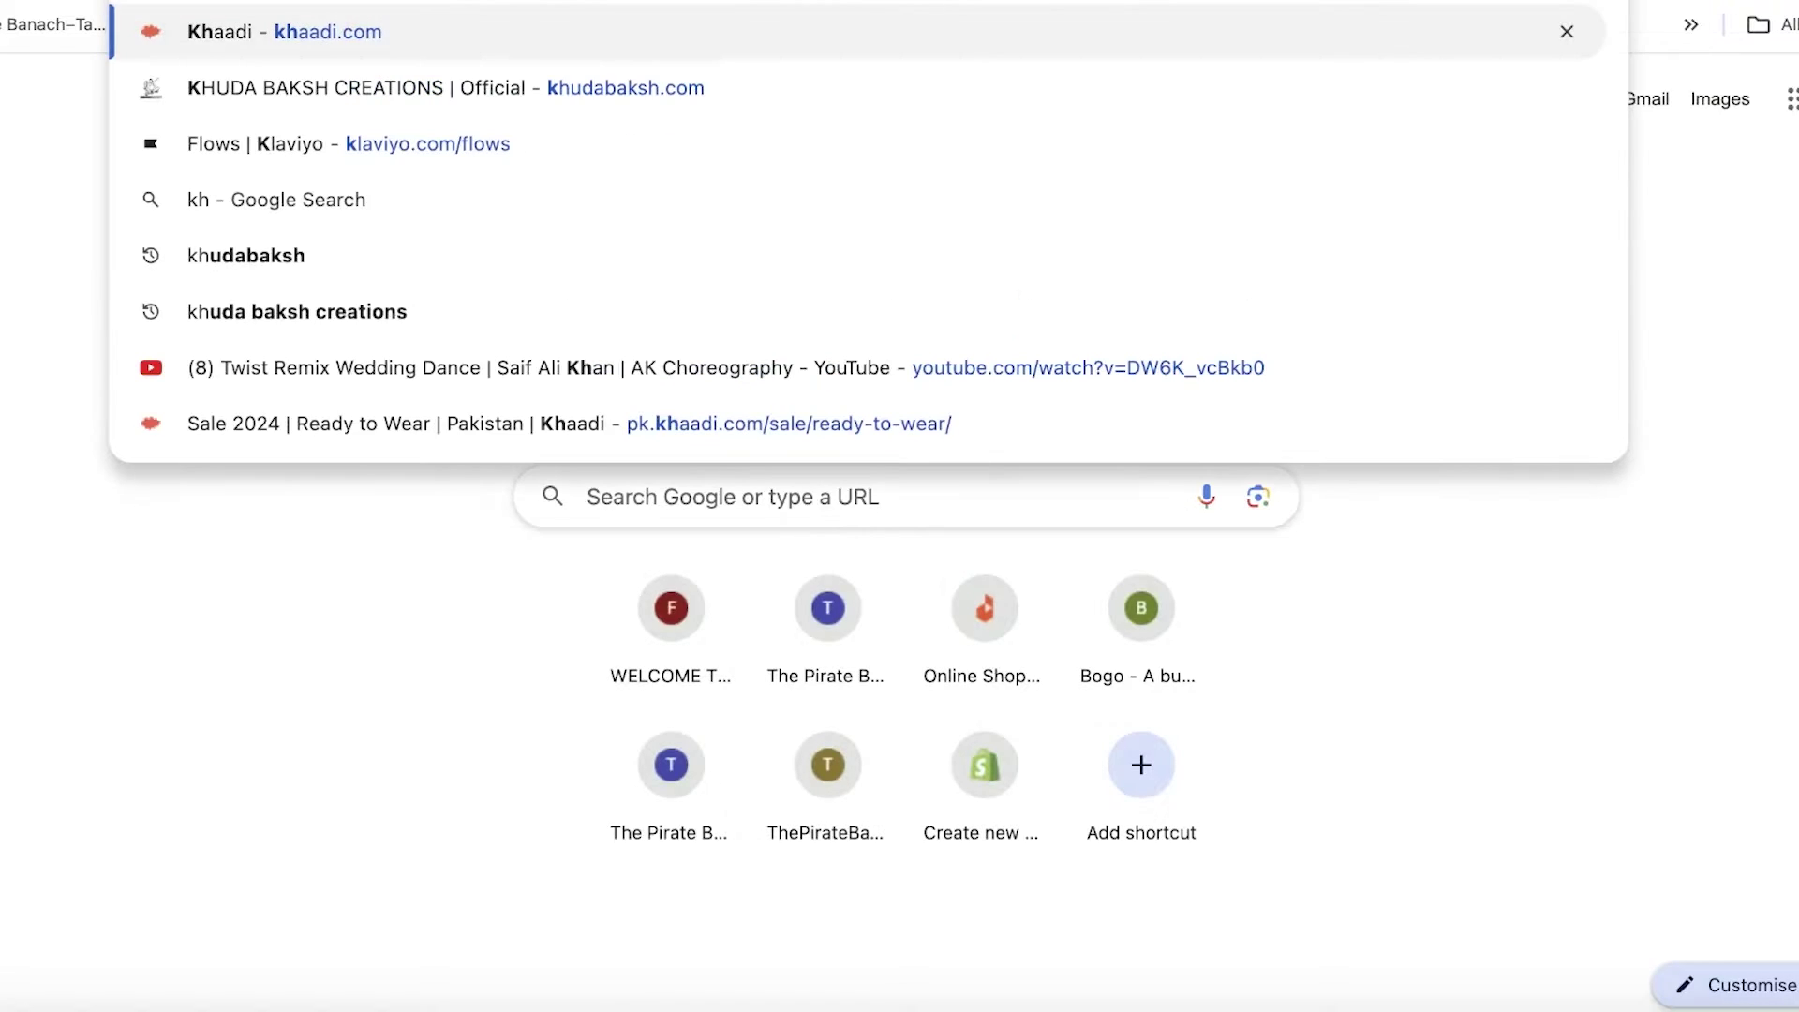
{"action": "key", "text": "Return"}
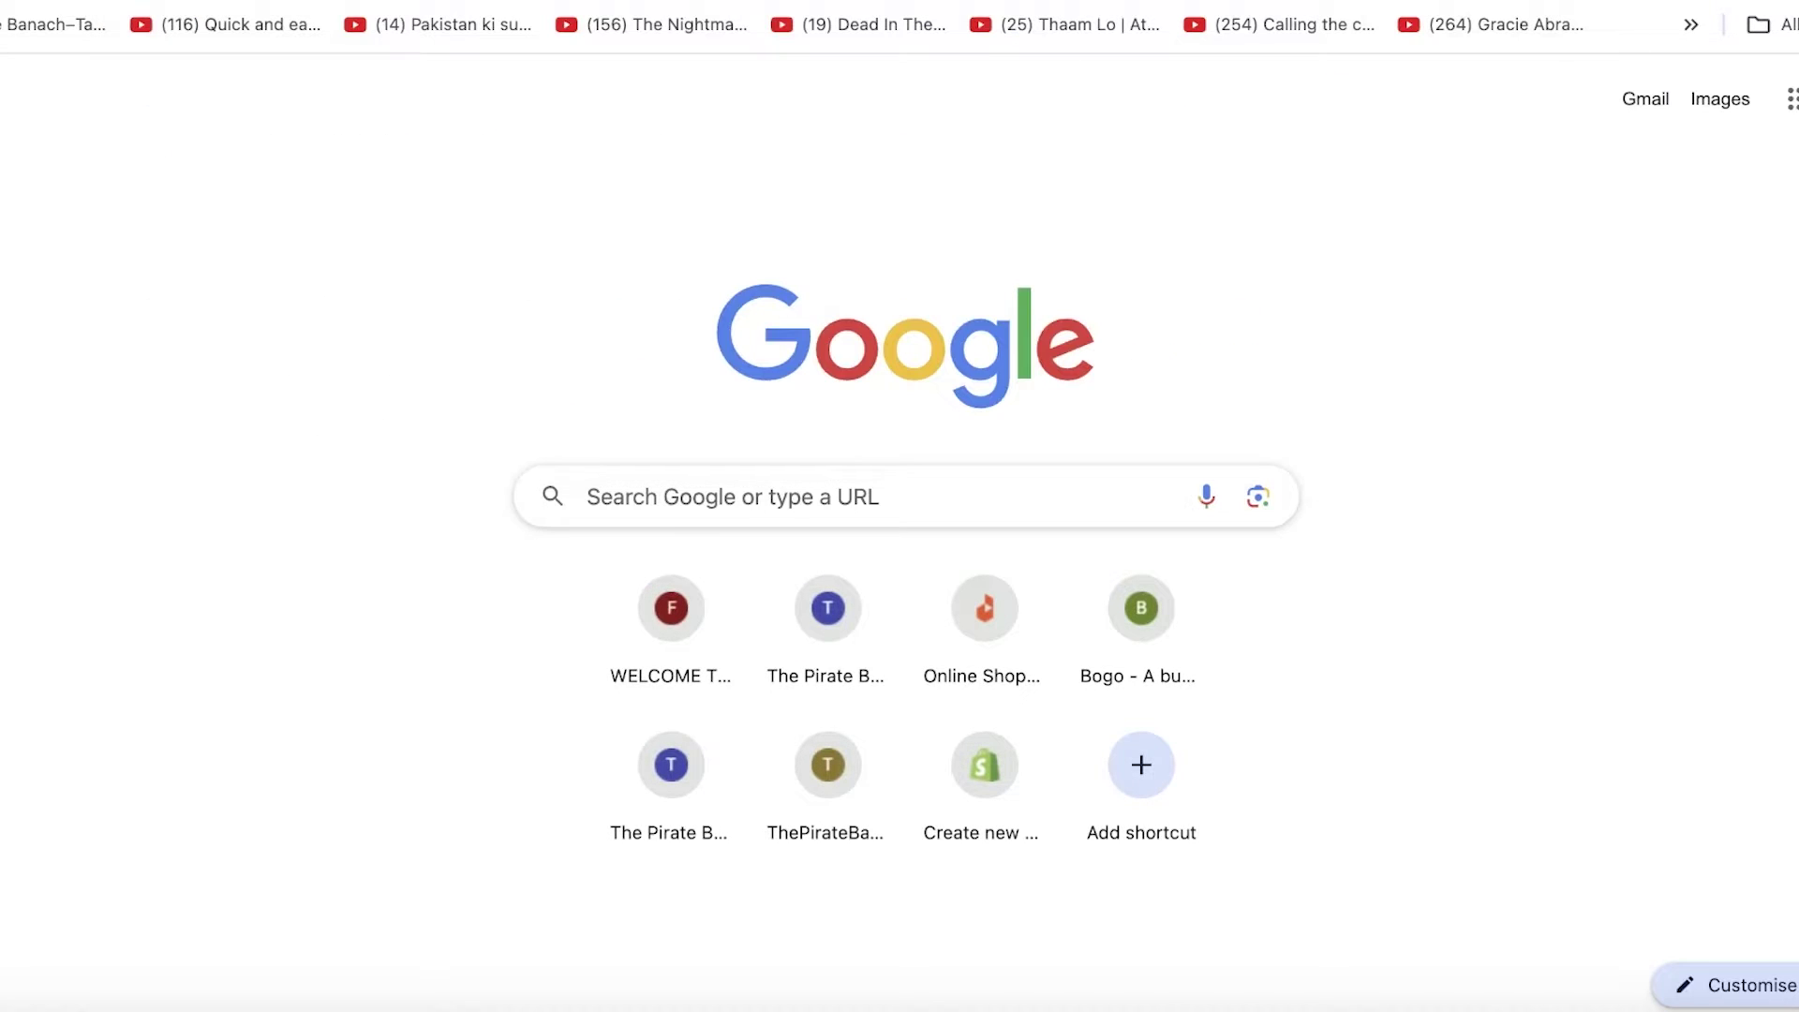
{"action": "type", "text": "gu"}
{"action": "key", "text": "Escape"}
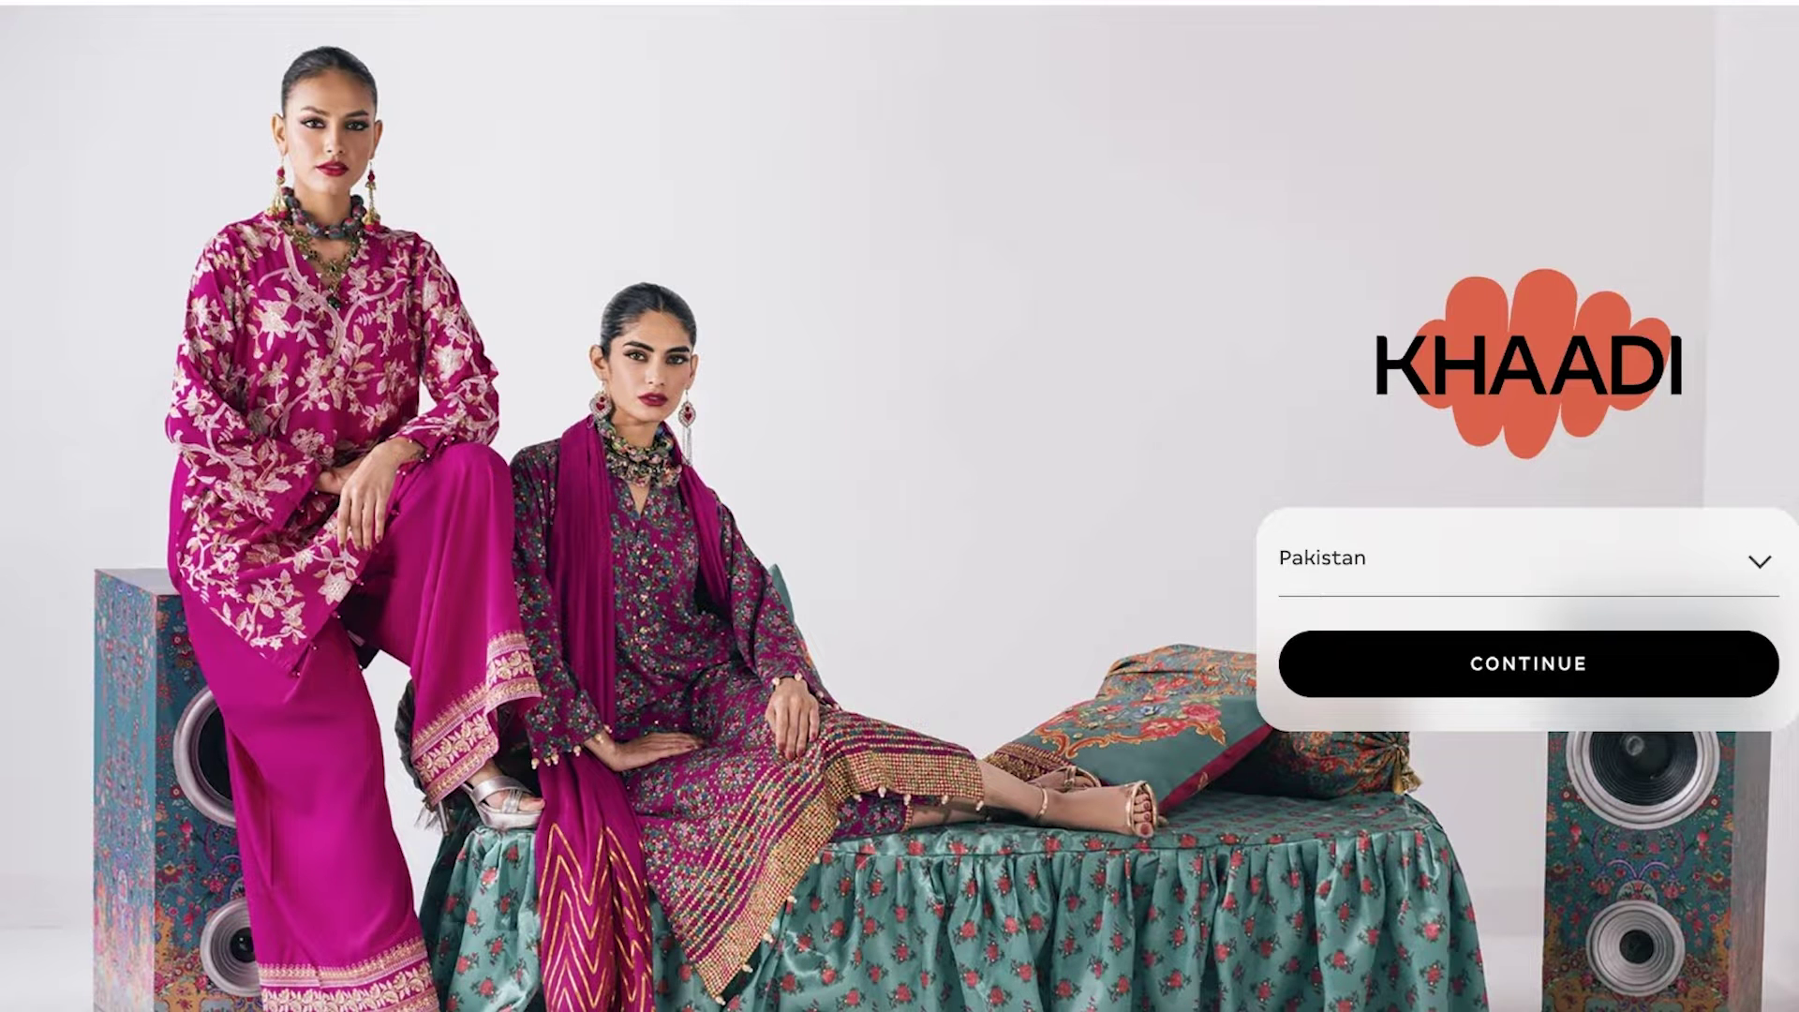
{"action": "left_click", "coordinate": [1176, 212]}
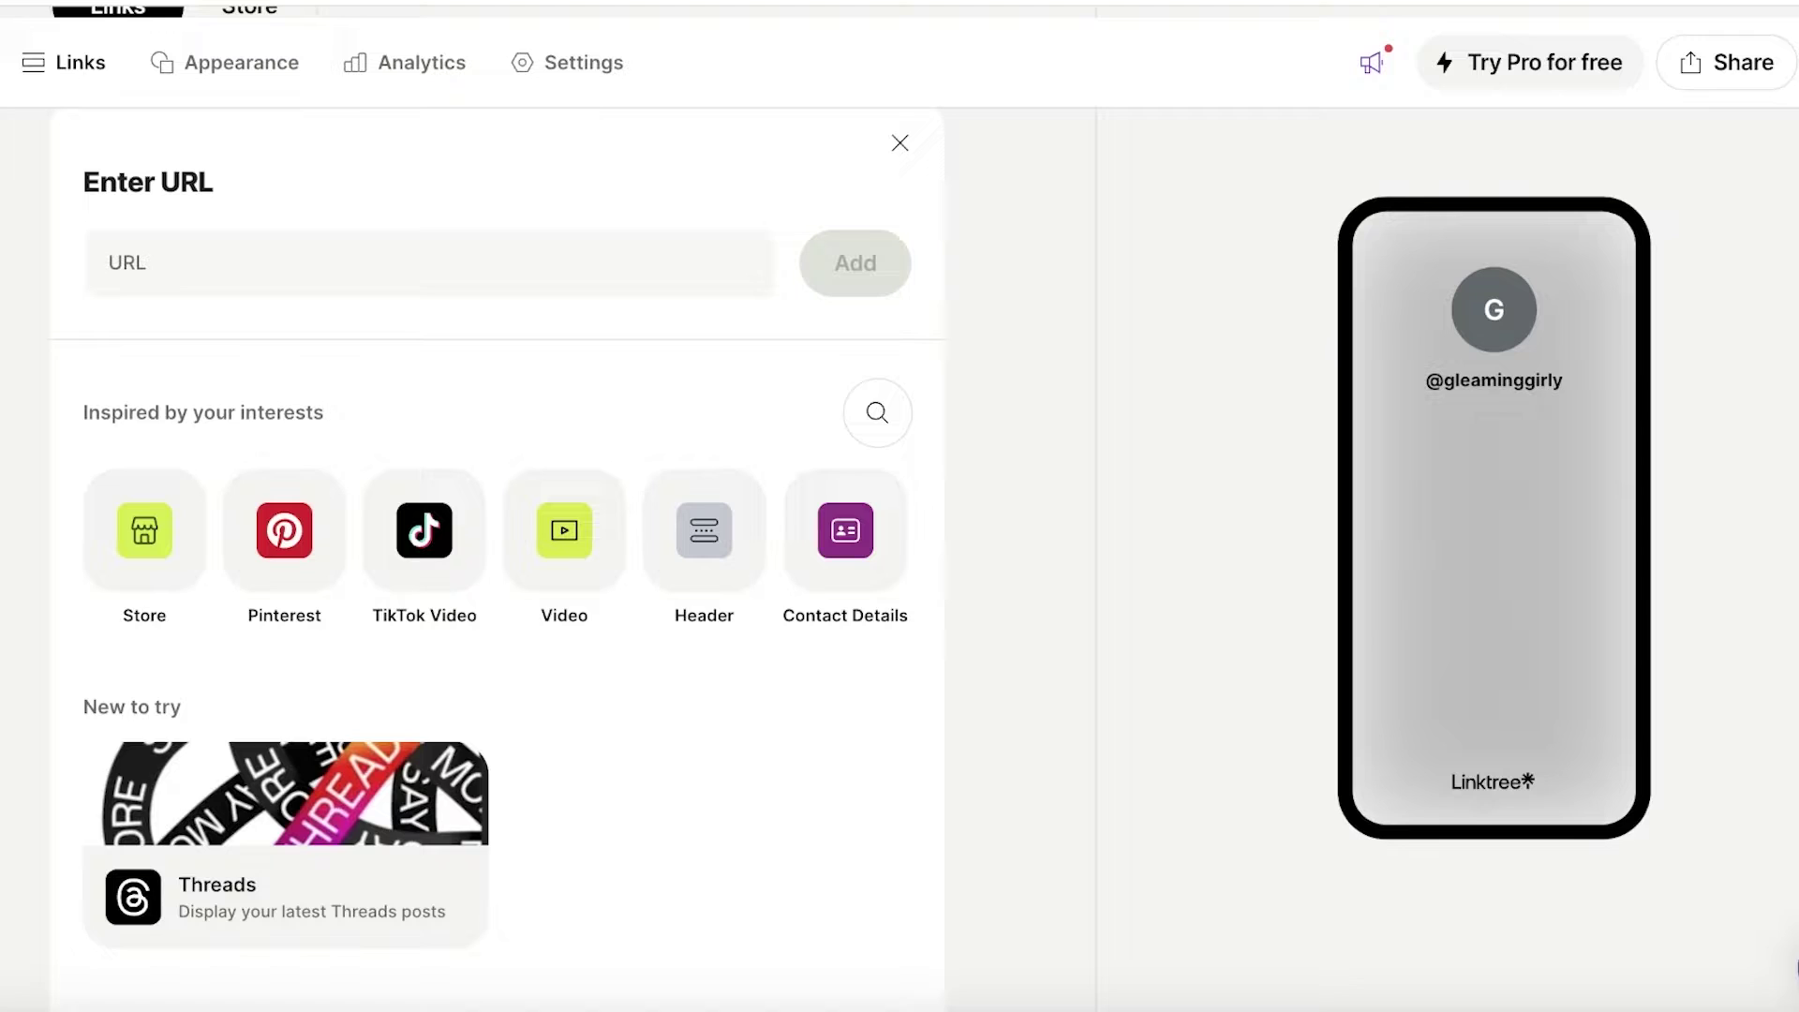
{"action": "left_click", "coordinate": [110, 274]}
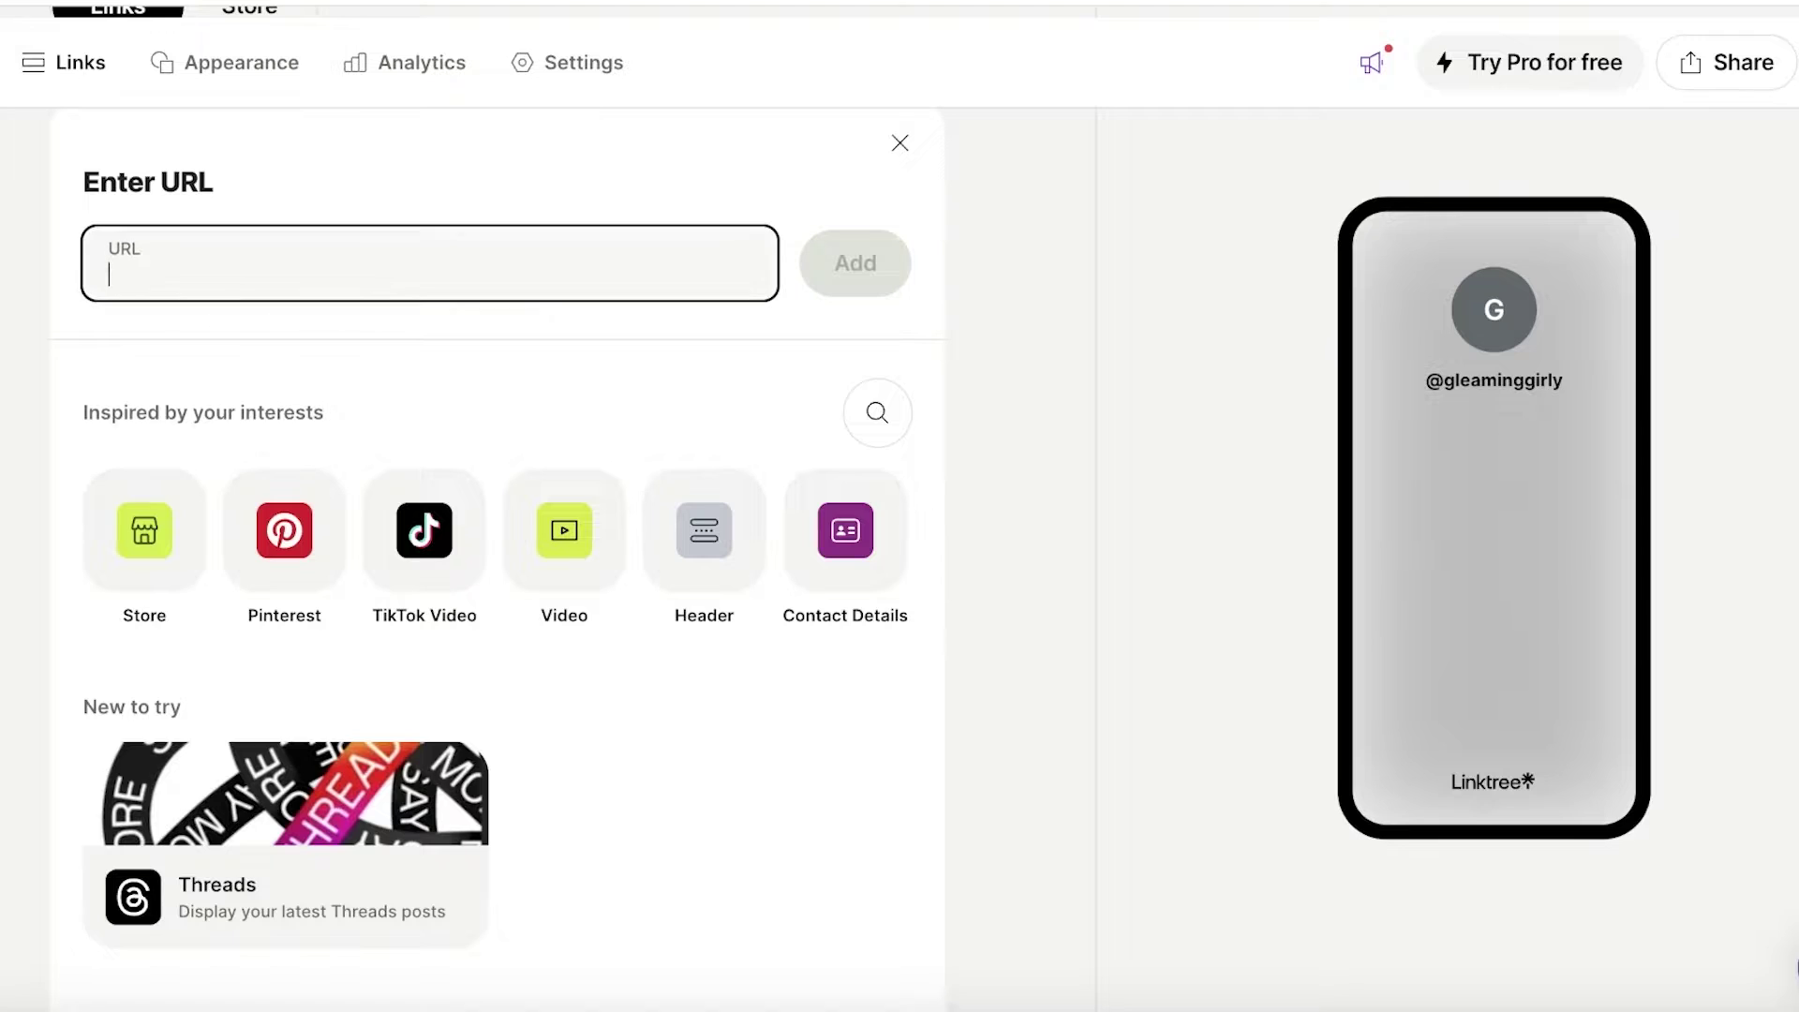
{"action": "key", "text": "ctrl+v"}
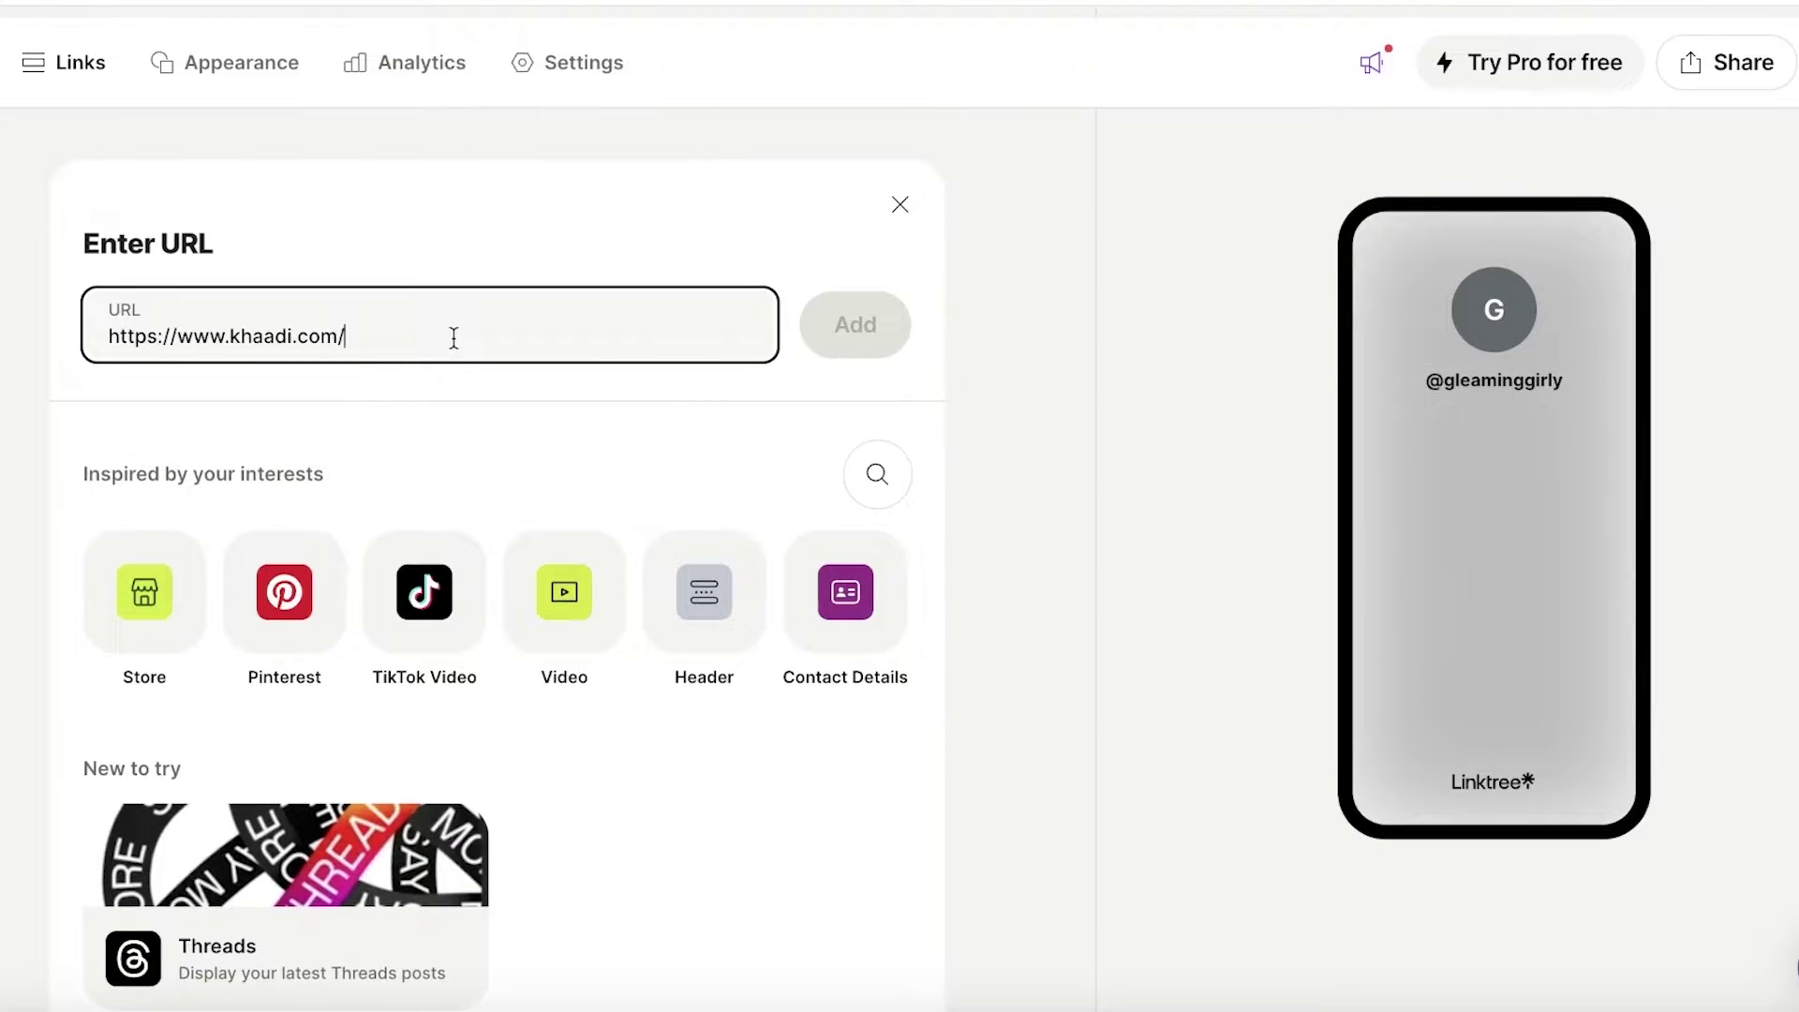
{"action": "left_click", "coordinate": [838, 328]}
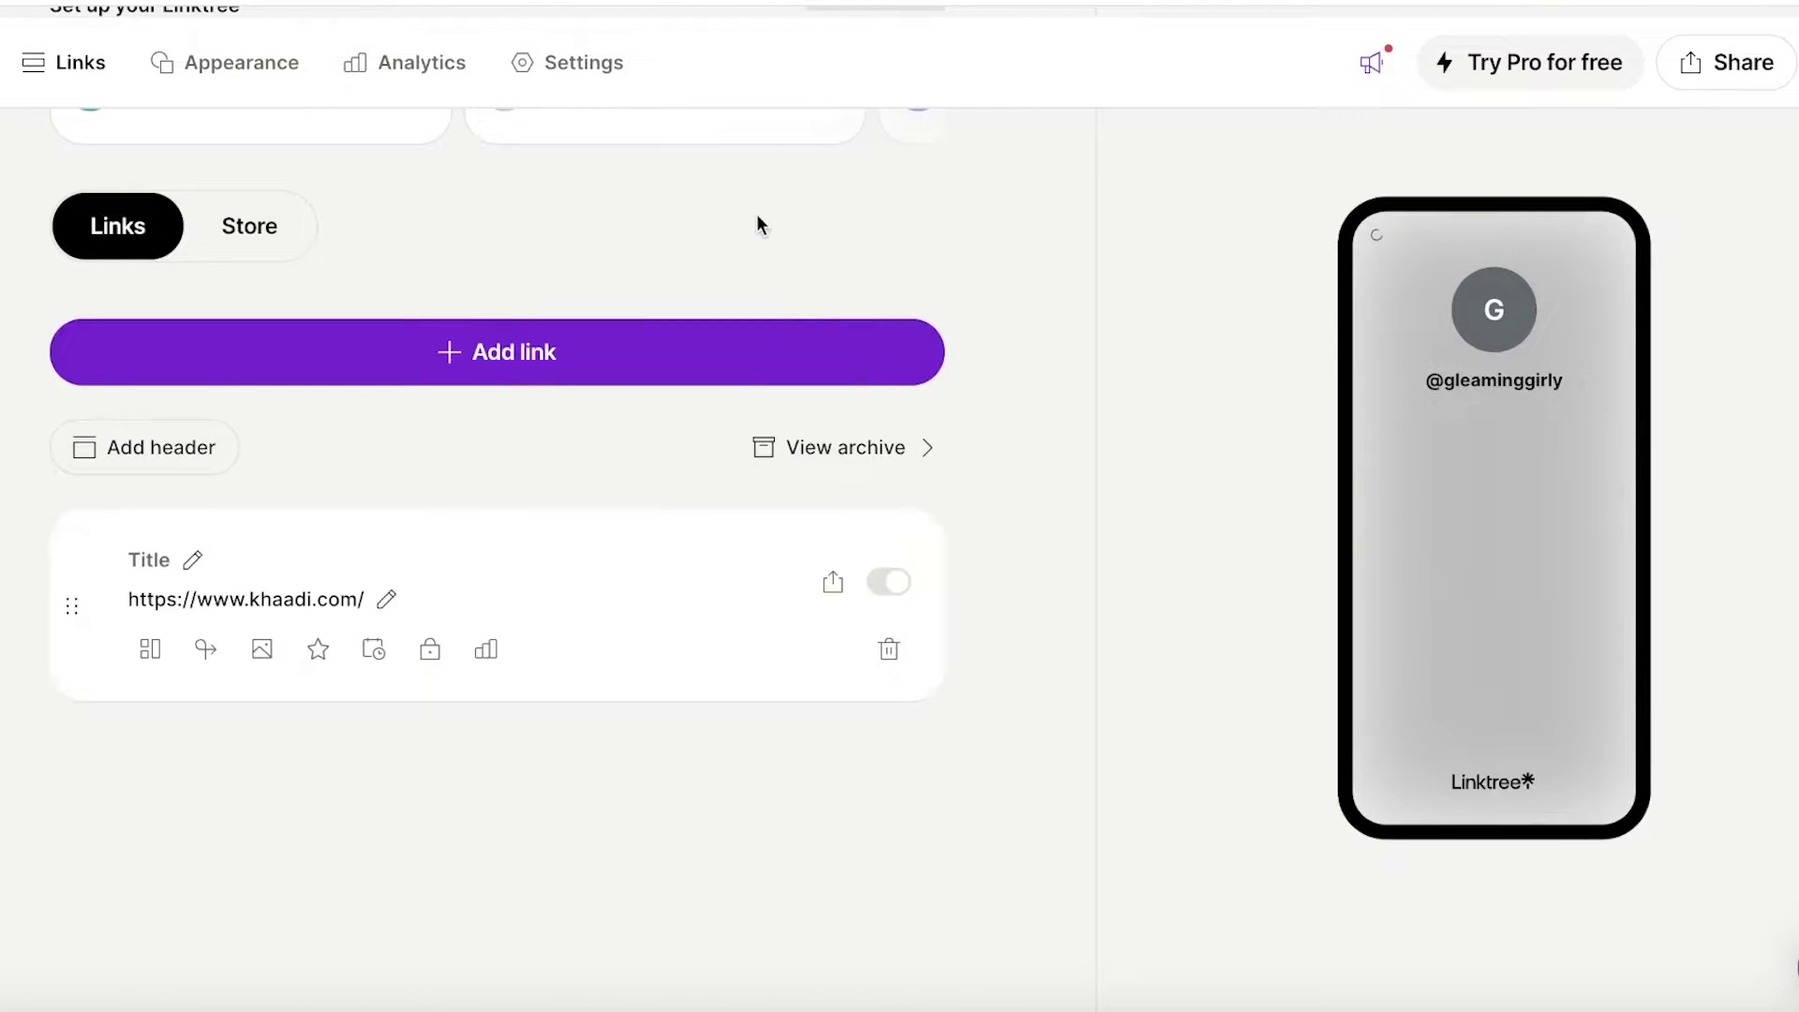
Step: Retitle the Khaadi link 'Co Ord Reconmendations'
{"action": "left_click", "coordinate": [197, 560]}
{"action": "type", "text": "Khaadi"}
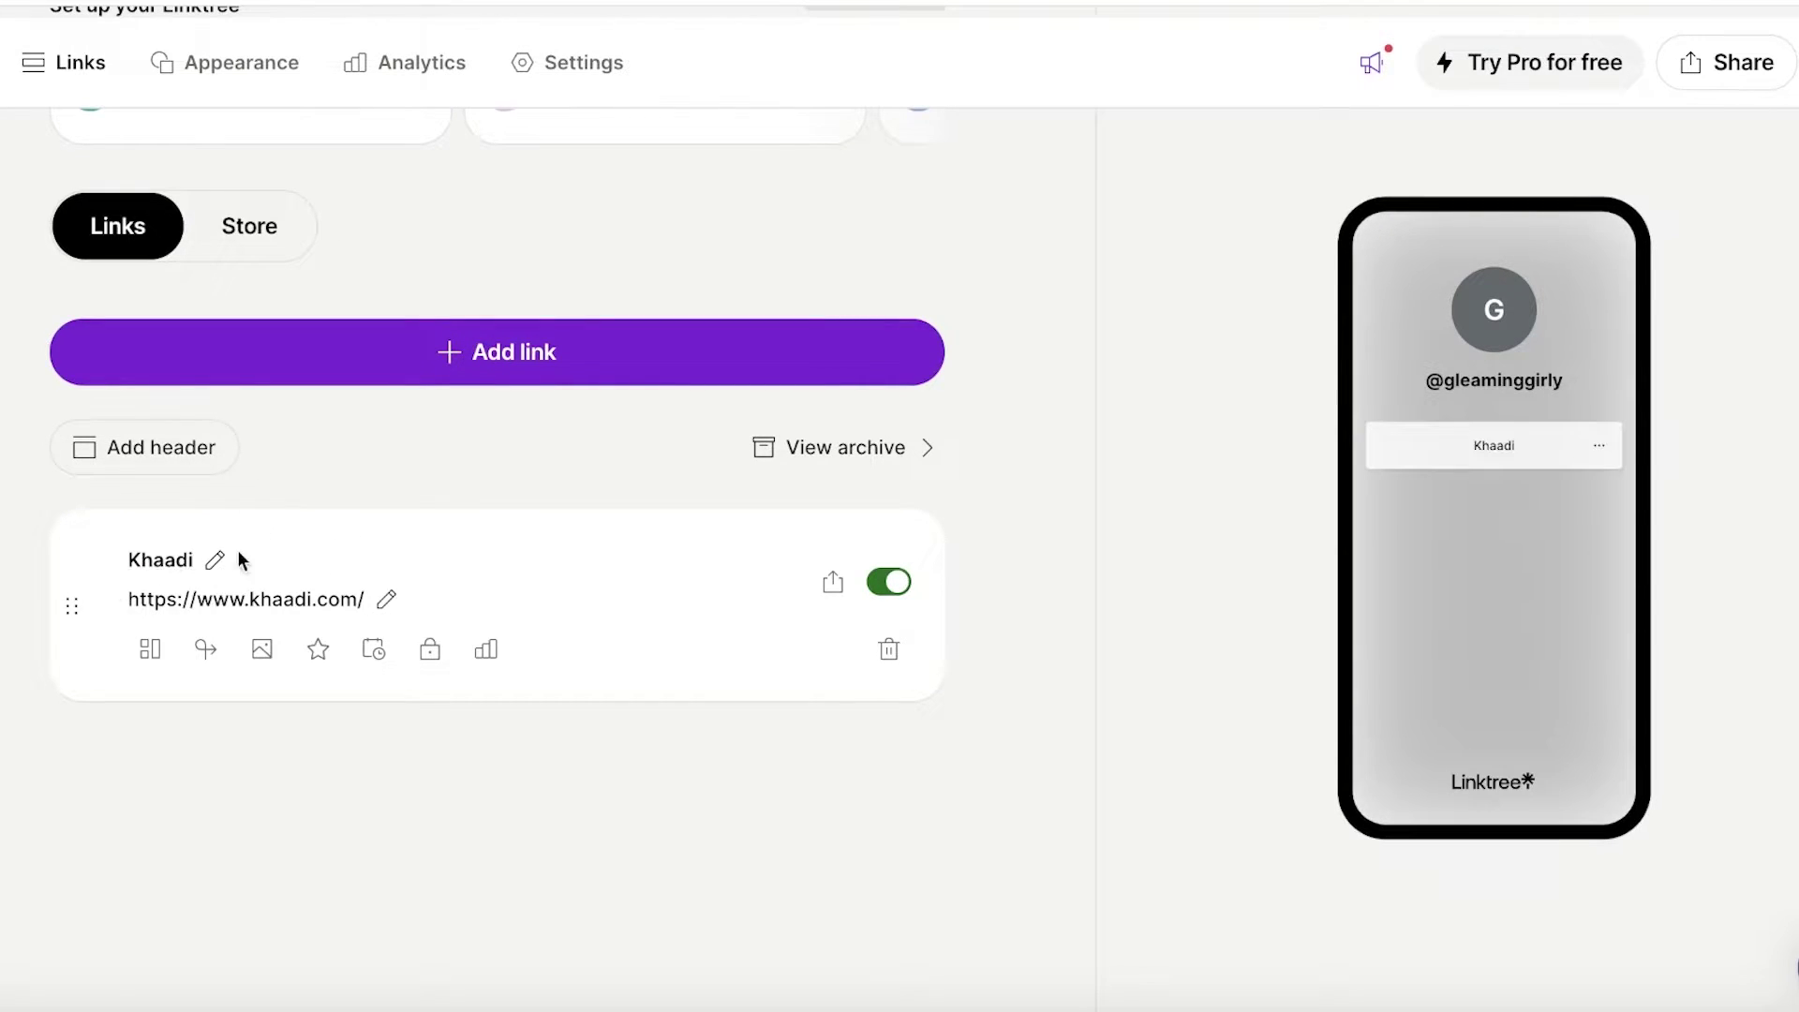
{"action": "double_click", "coordinate": [217, 555]}
{"action": "type", "text": "Co Ord Reco"}
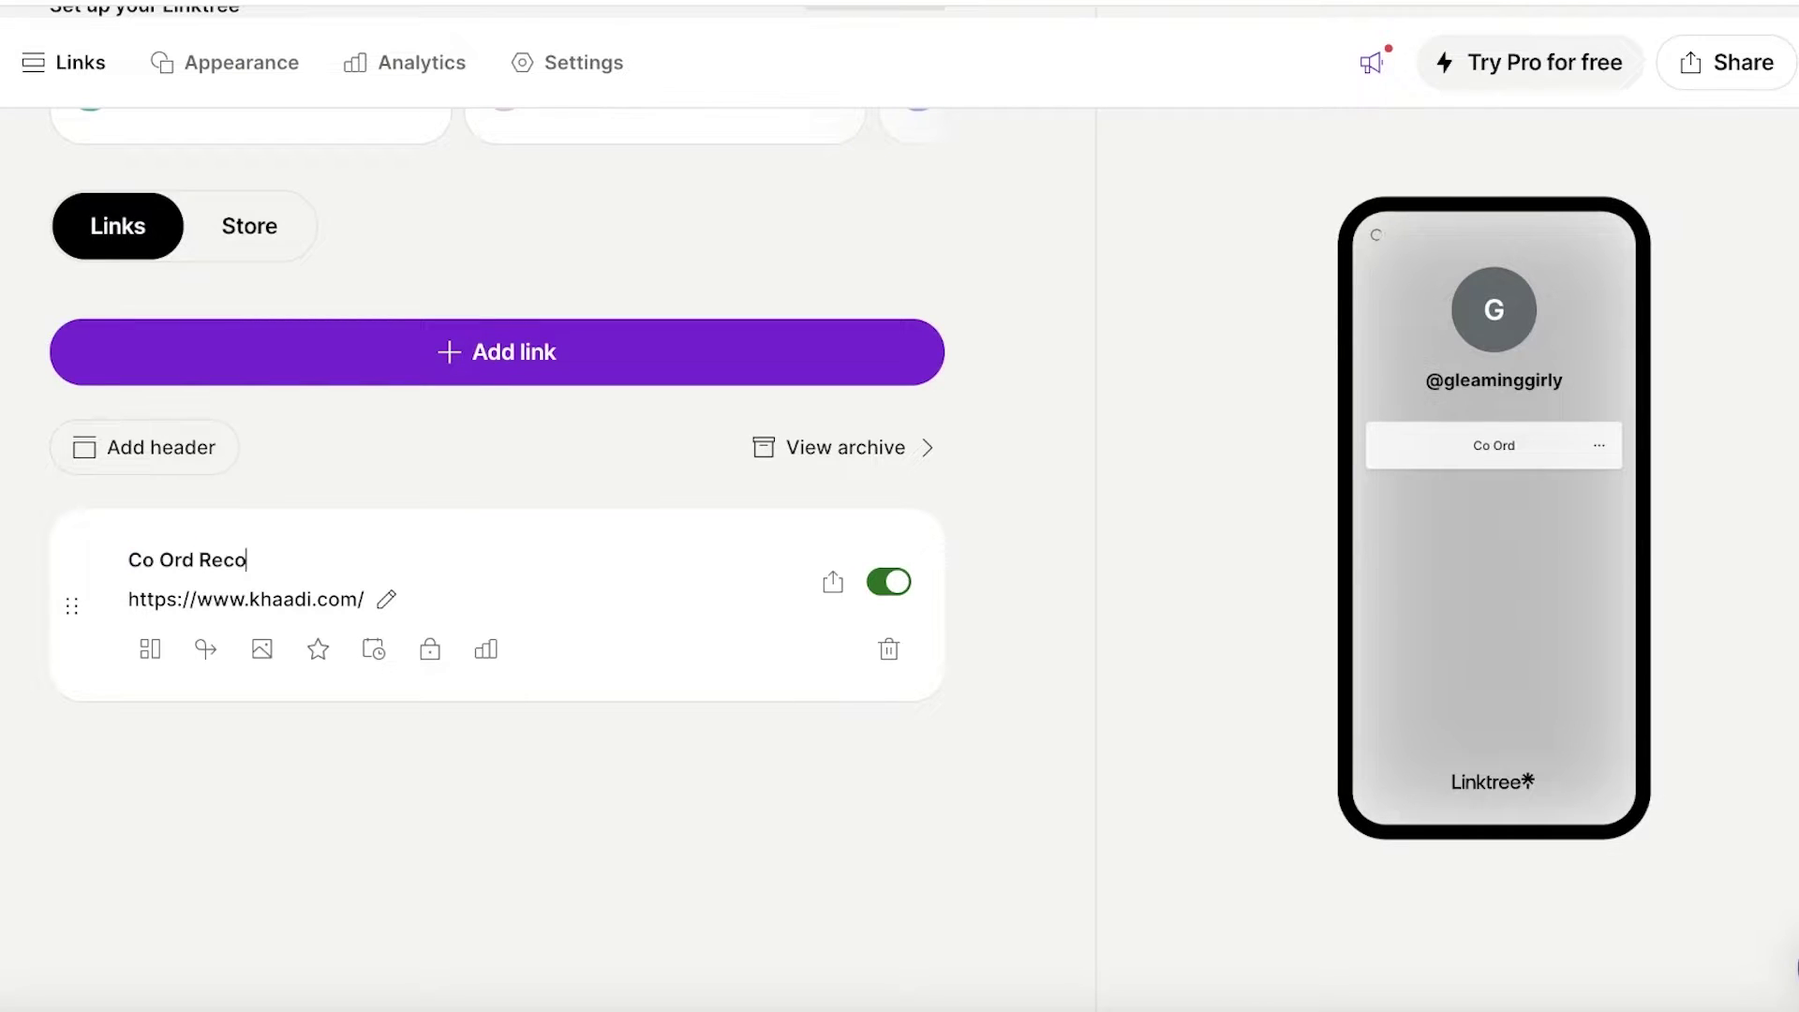
{"action": "type", "text": "nmendations"}
{"action": "key", "text": "Return"}
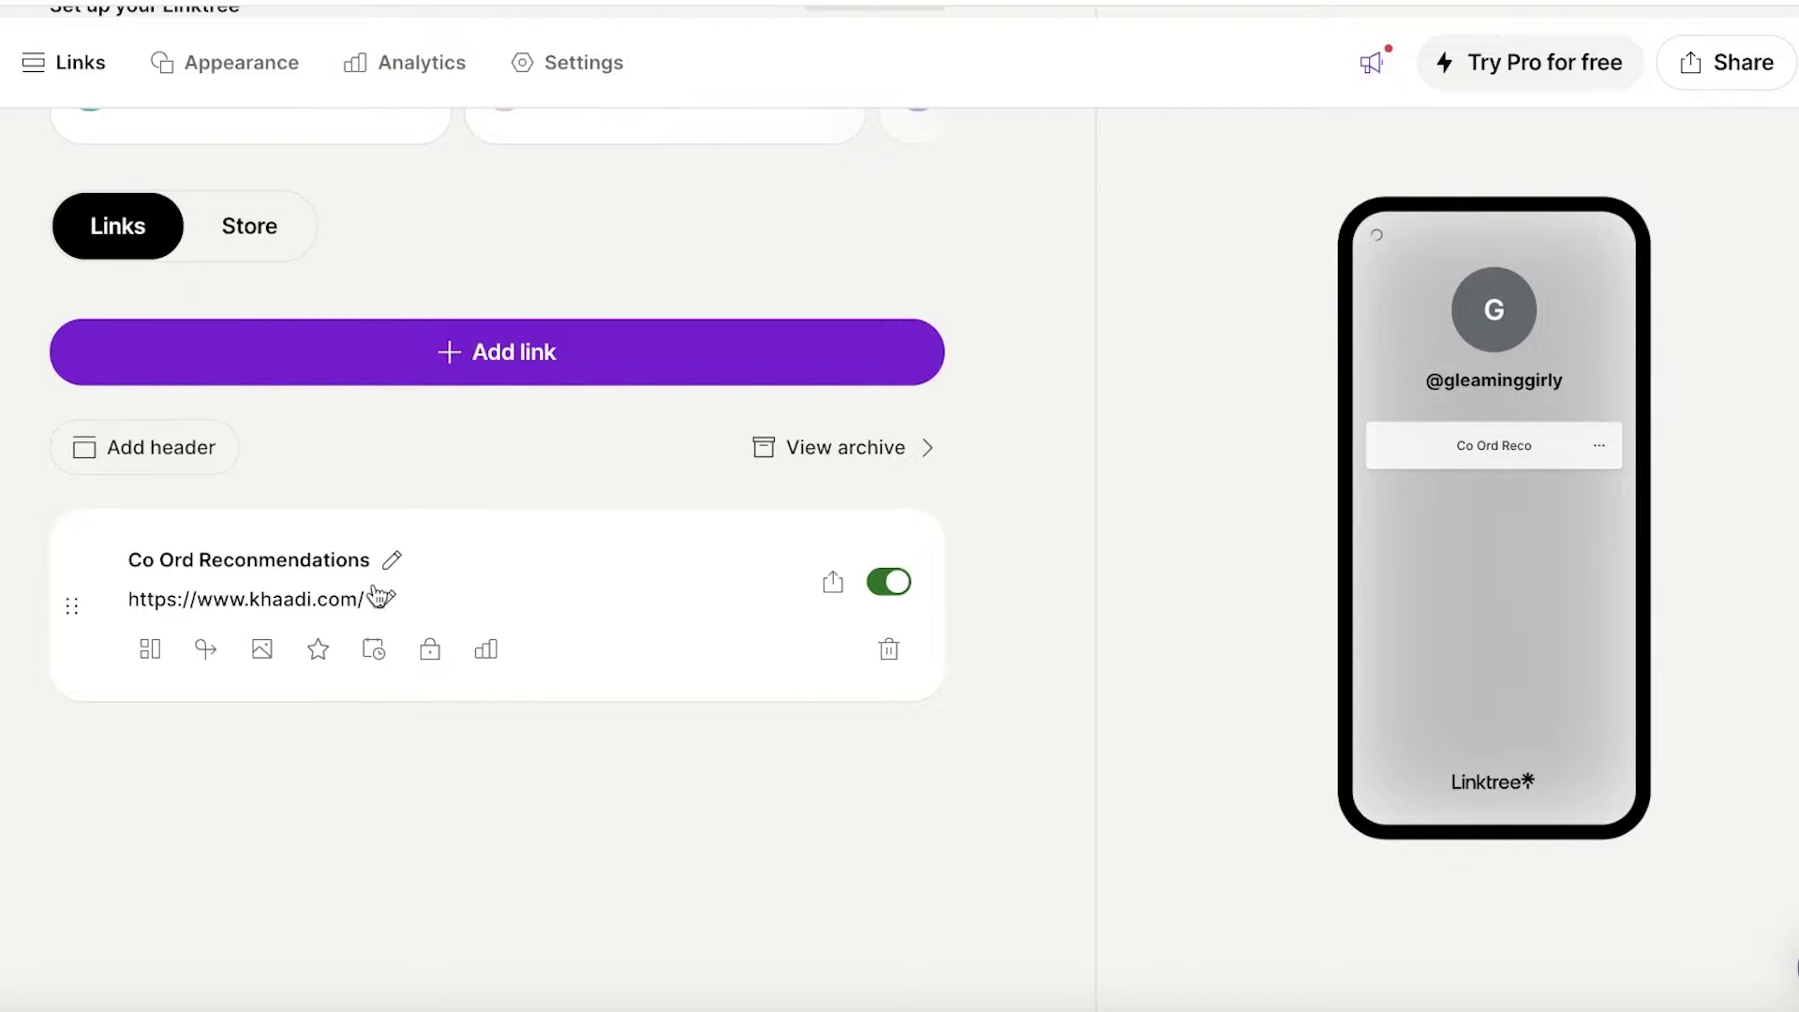
Step: Review the khaadi.com link's layout, redirect, thumbnail, prioritize and analytics options, closing each panel
{"action": "left_click", "coordinate": [150, 649]}
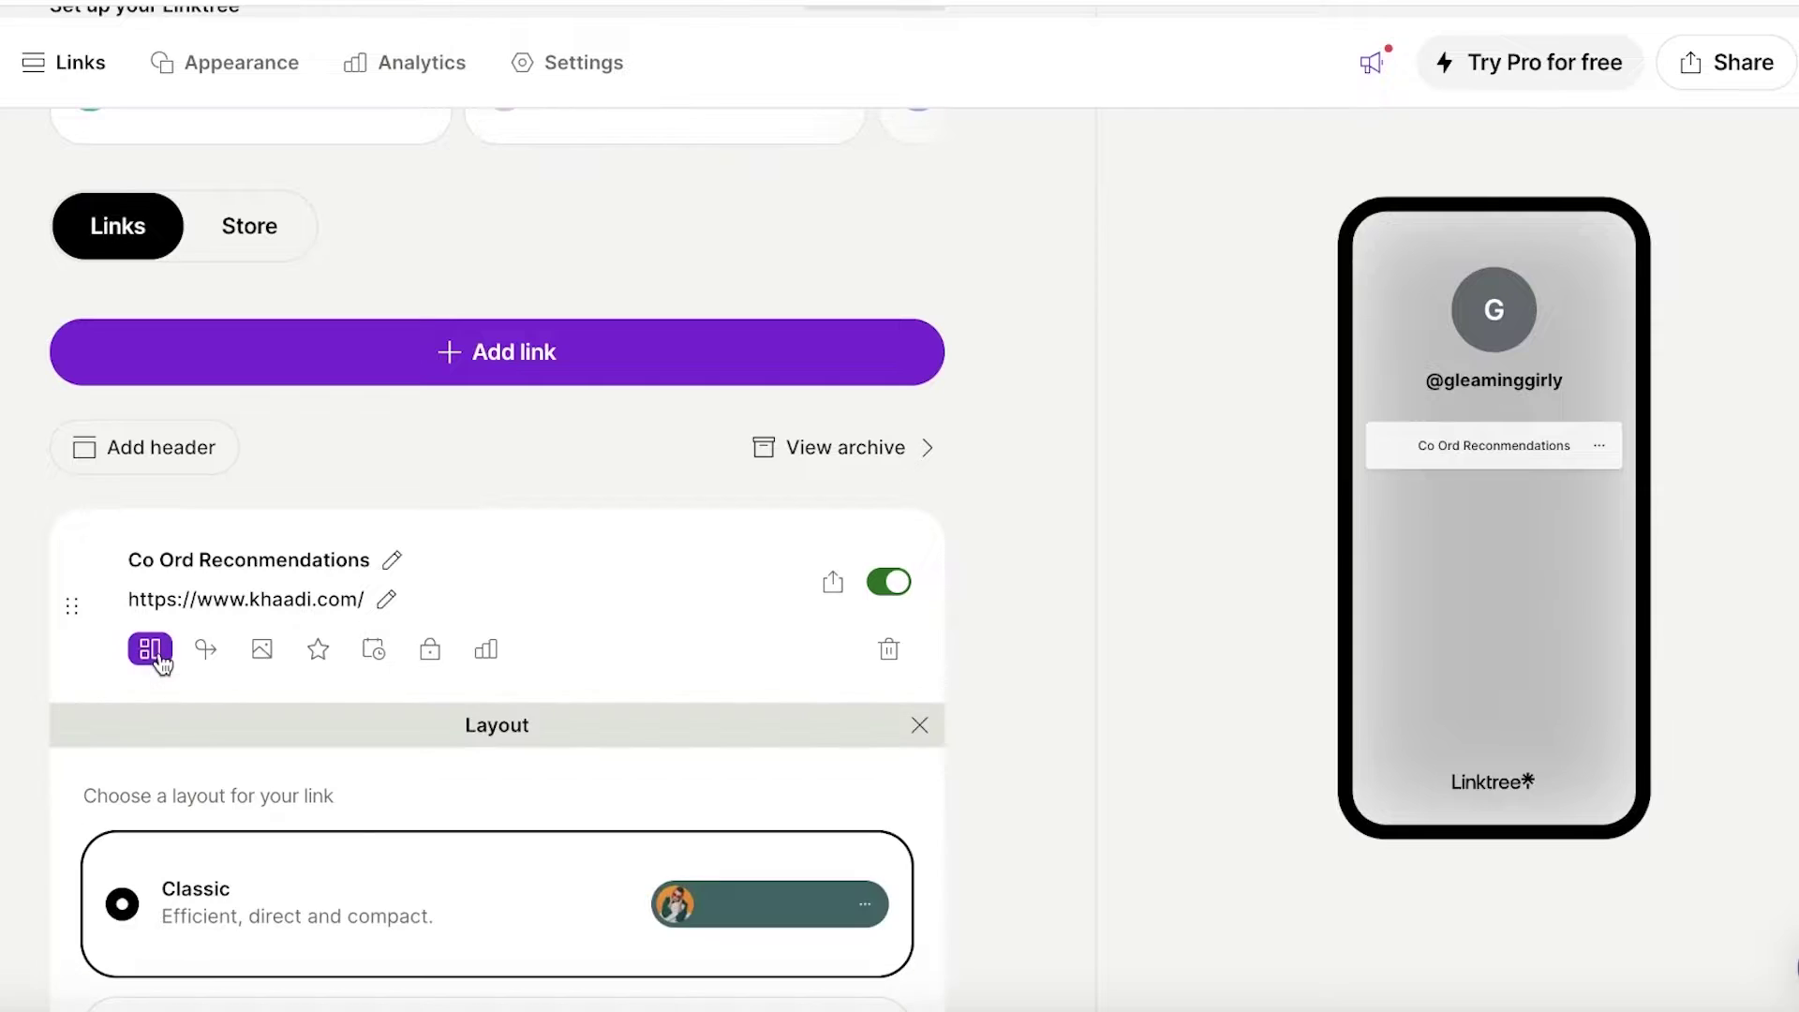
{"action": "scroll", "coordinate": [160, 675], "scroll_direction": "down", "scroll_amount": 4}
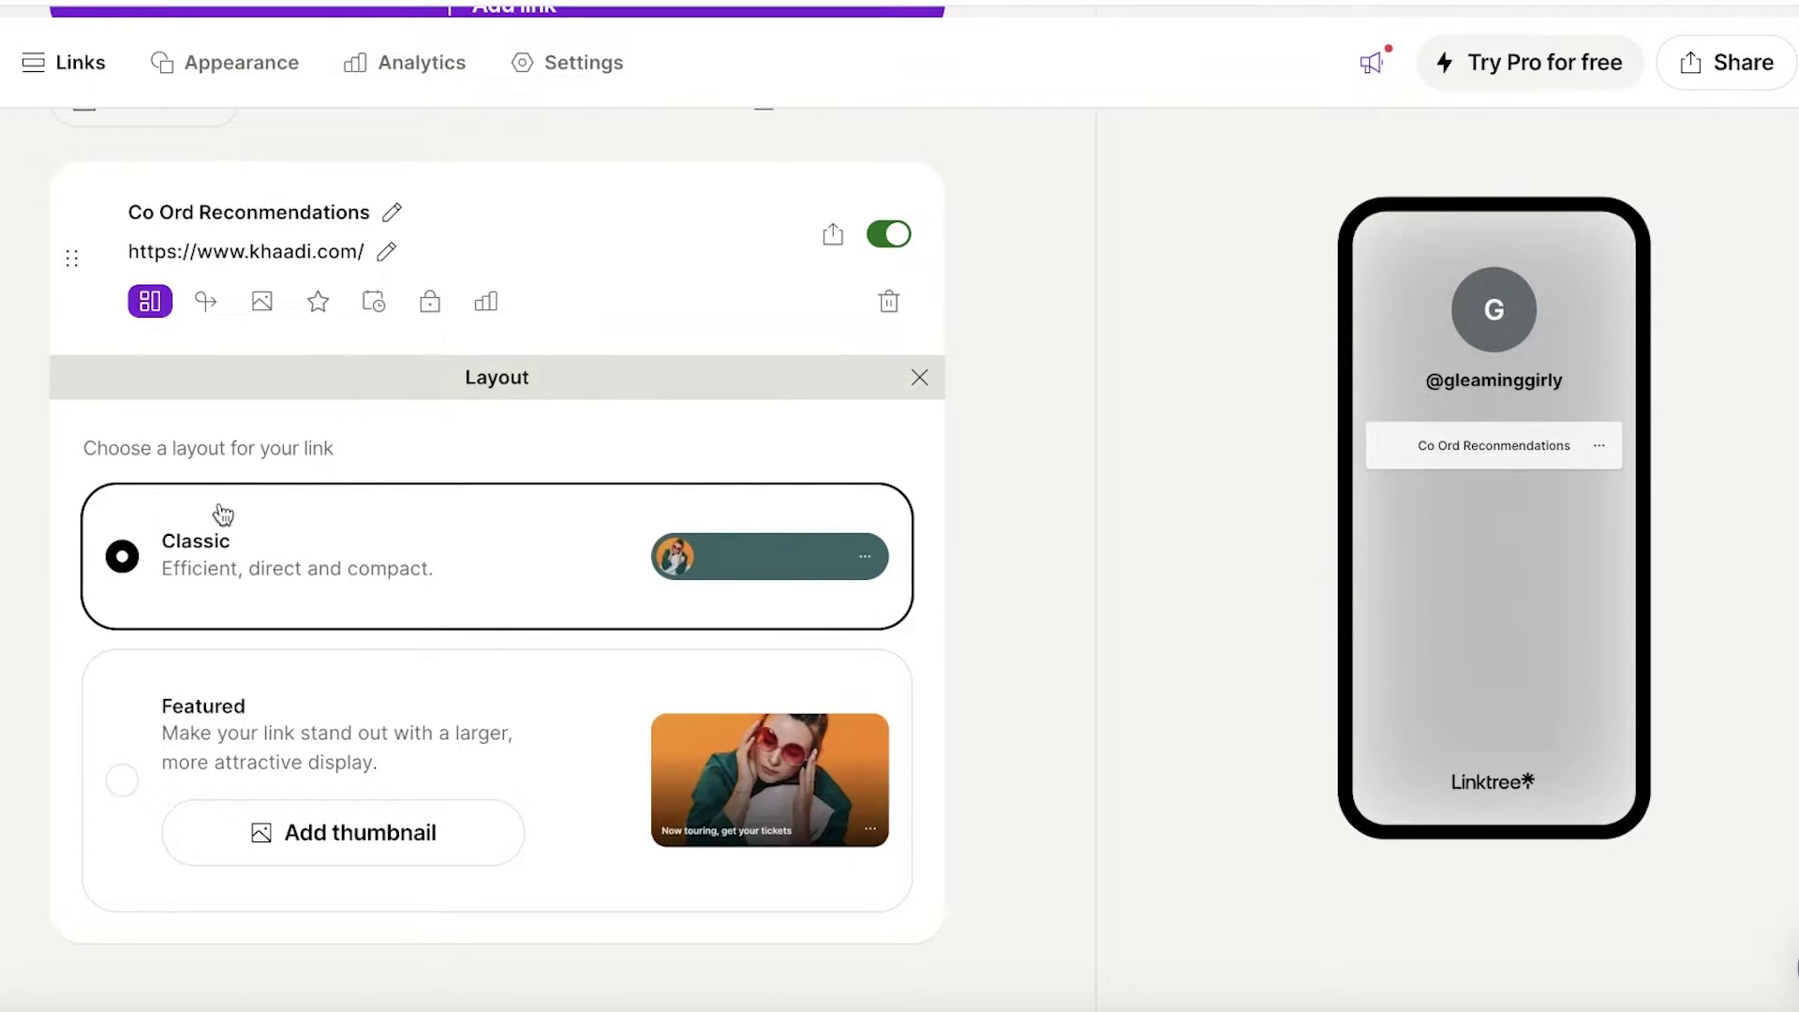
{"action": "left_click", "coordinate": [208, 303]}
{"action": "scroll", "coordinate": [221, 310], "scroll_direction": "up", "scroll_amount": 3}
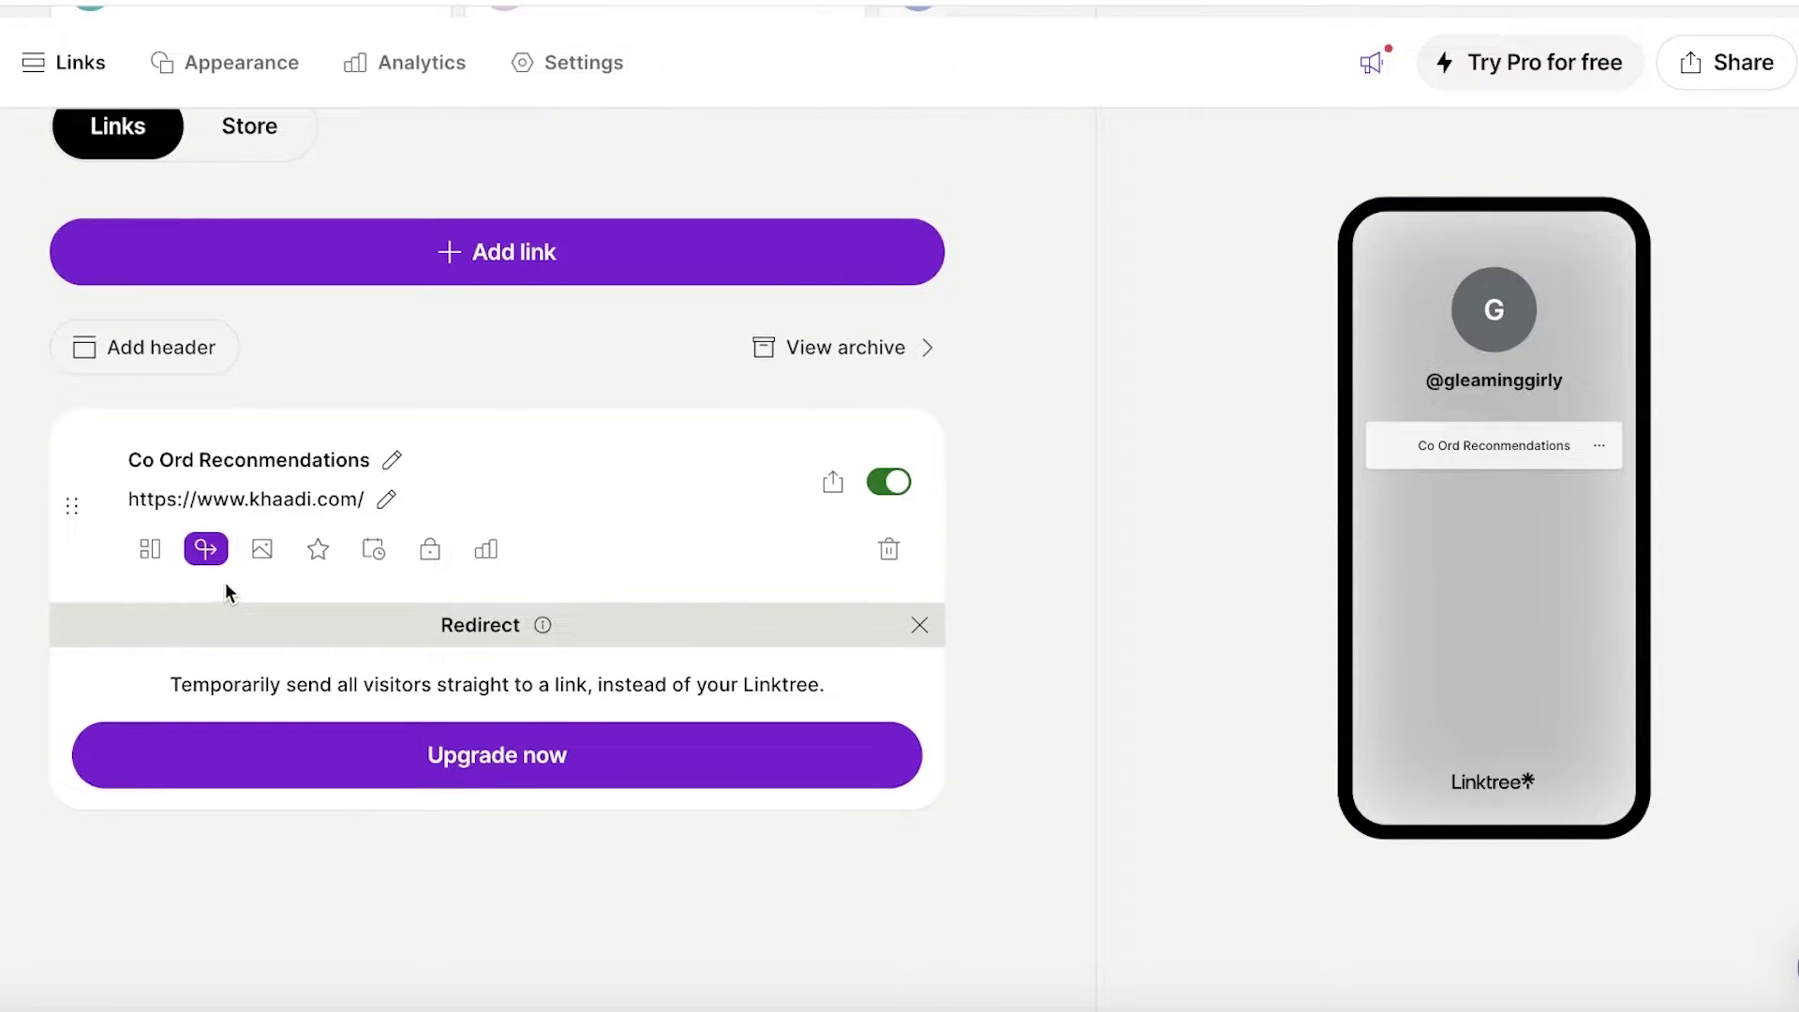
{"action": "left_click", "coordinate": [263, 551]}
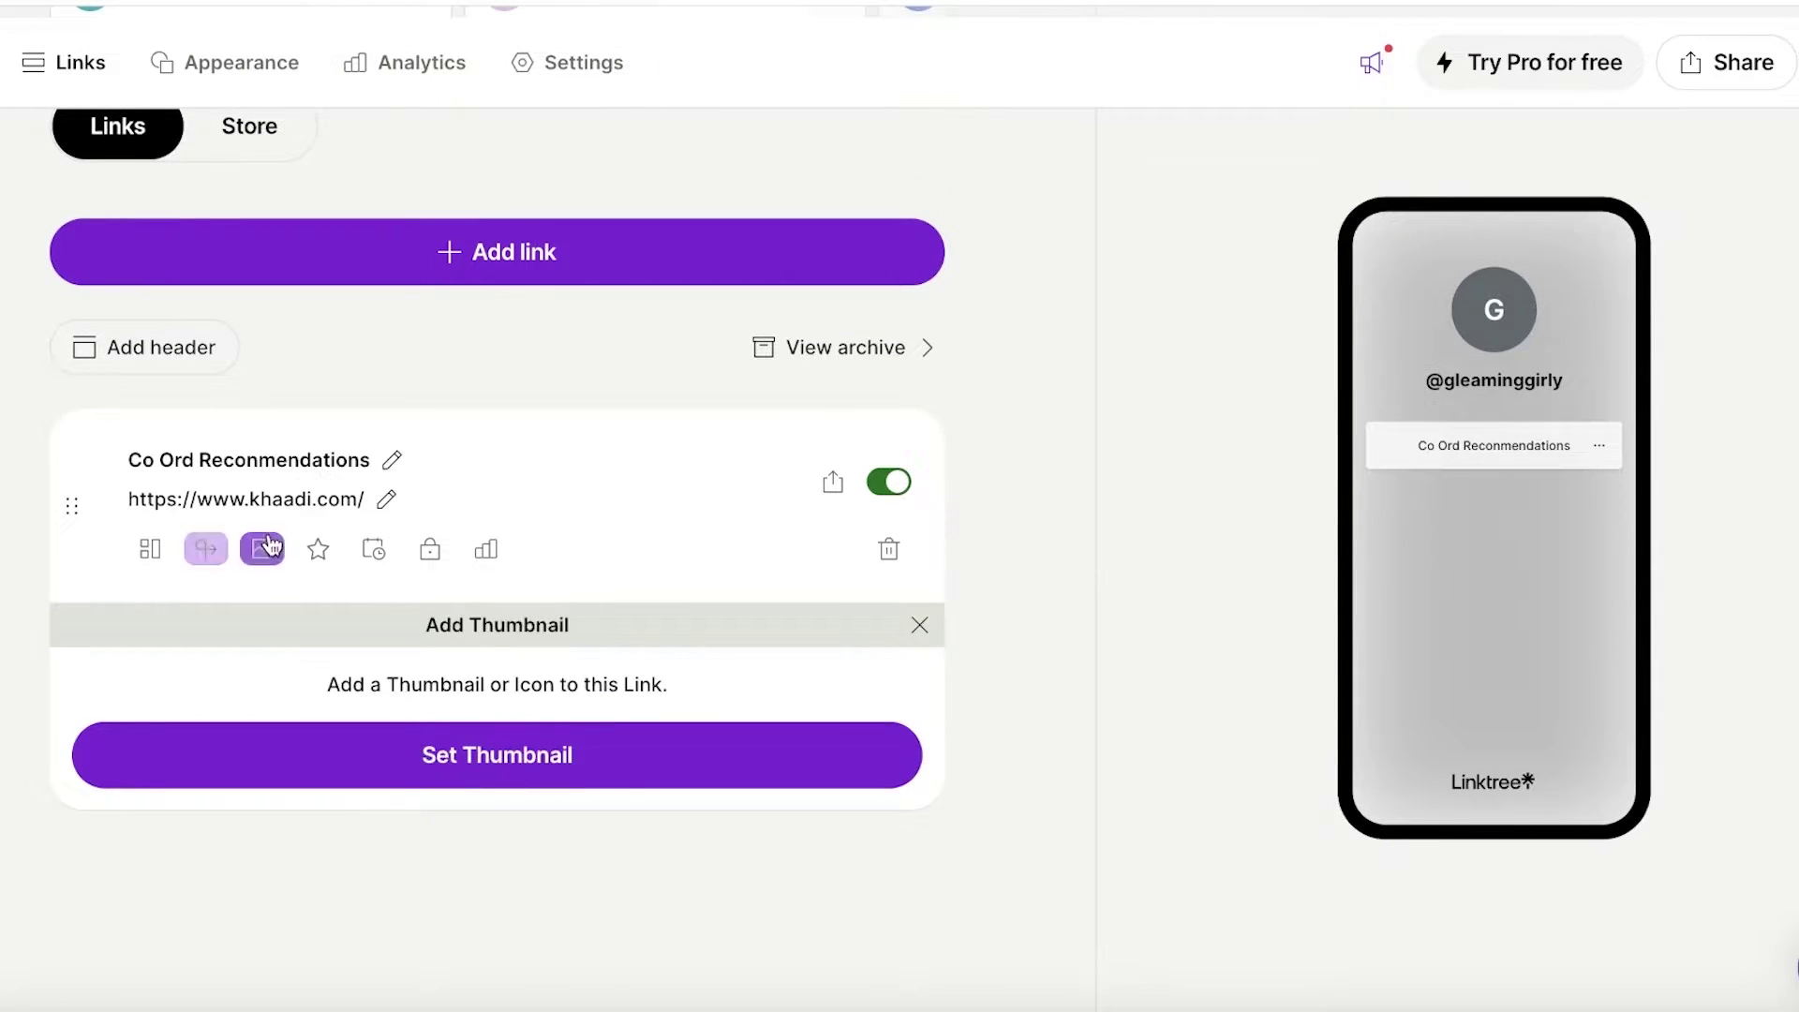
{"action": "left_click", "coordinate": [320, 554]}
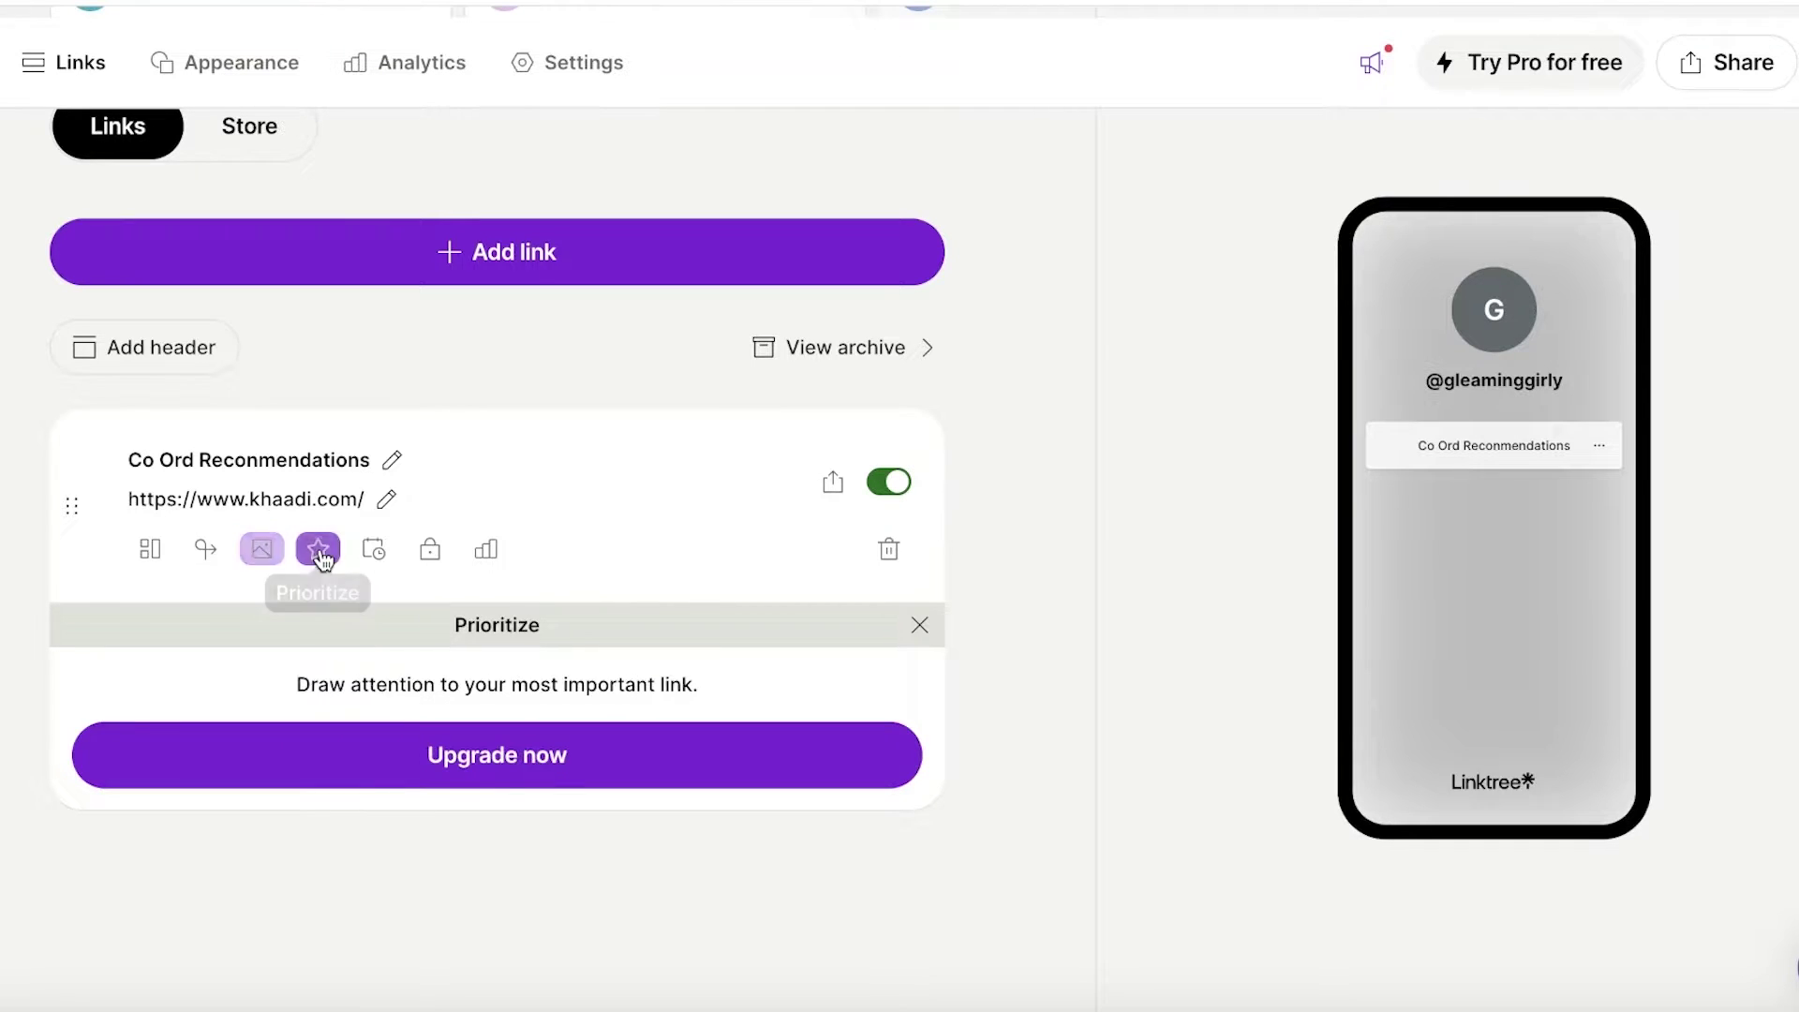
{"action": "left_click", "coordinate": [320, 554]}
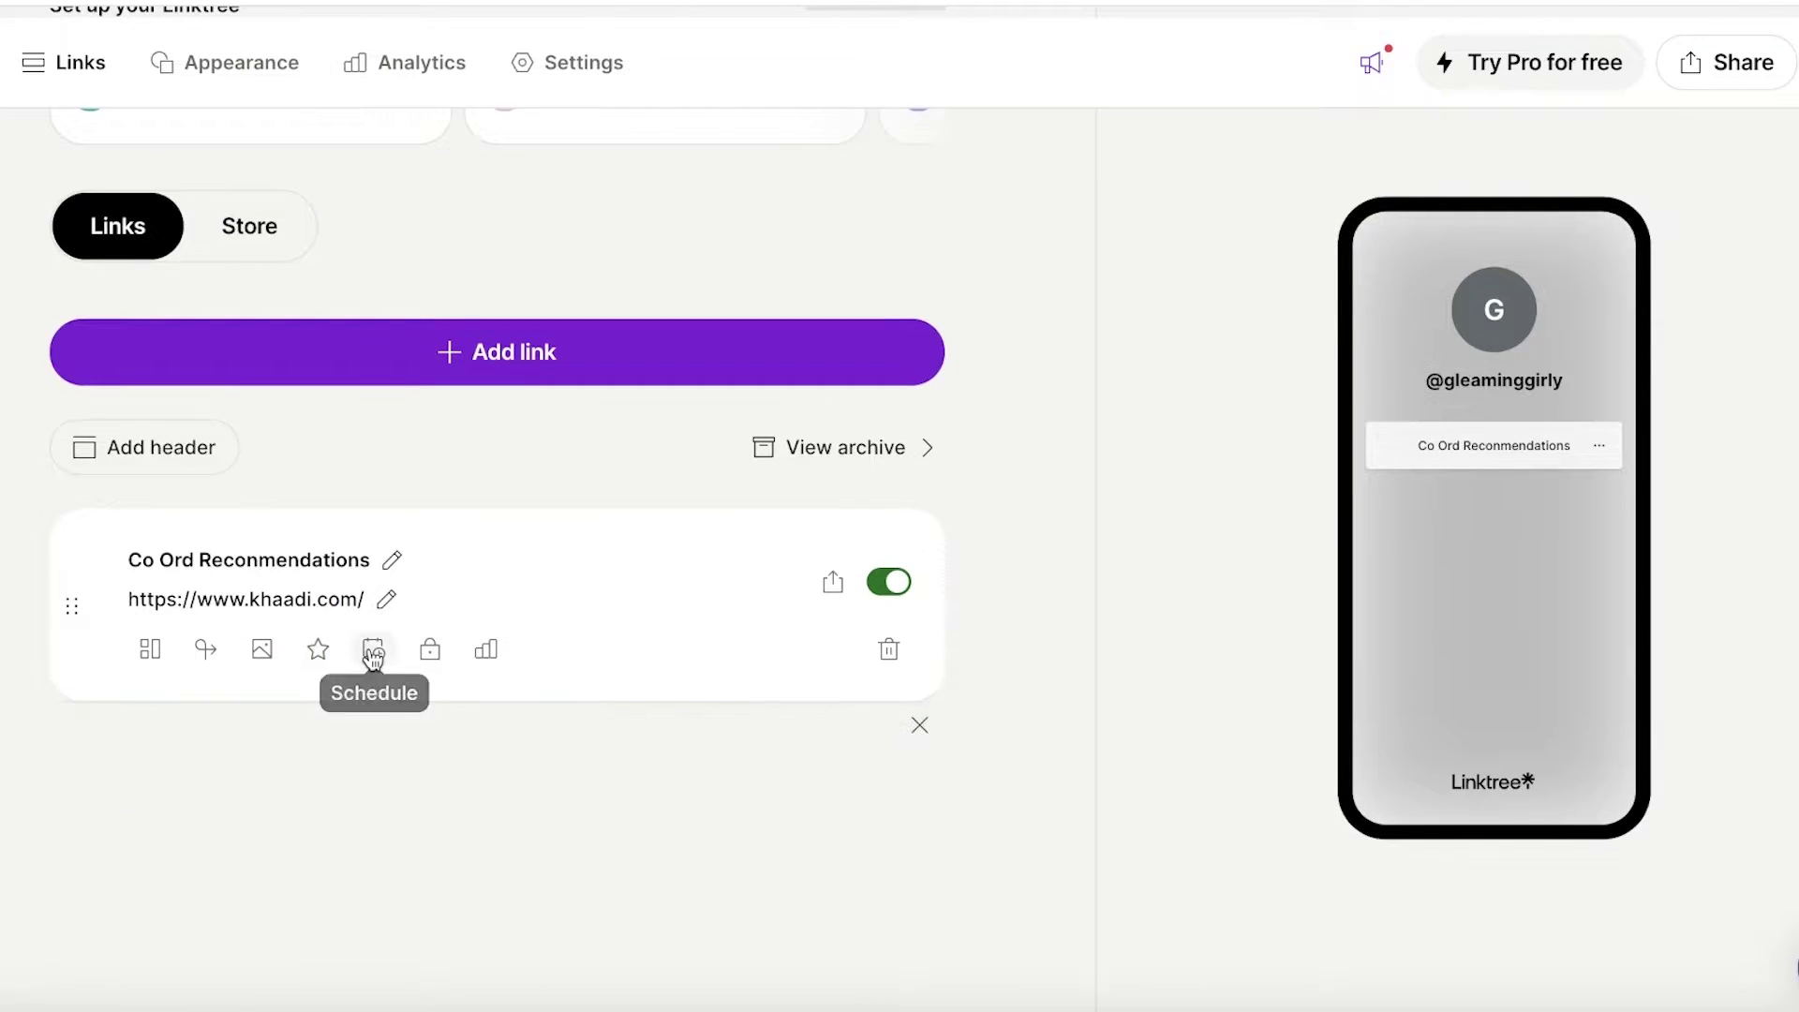
{"action": "left_click", "coordinate": [488, 648]}
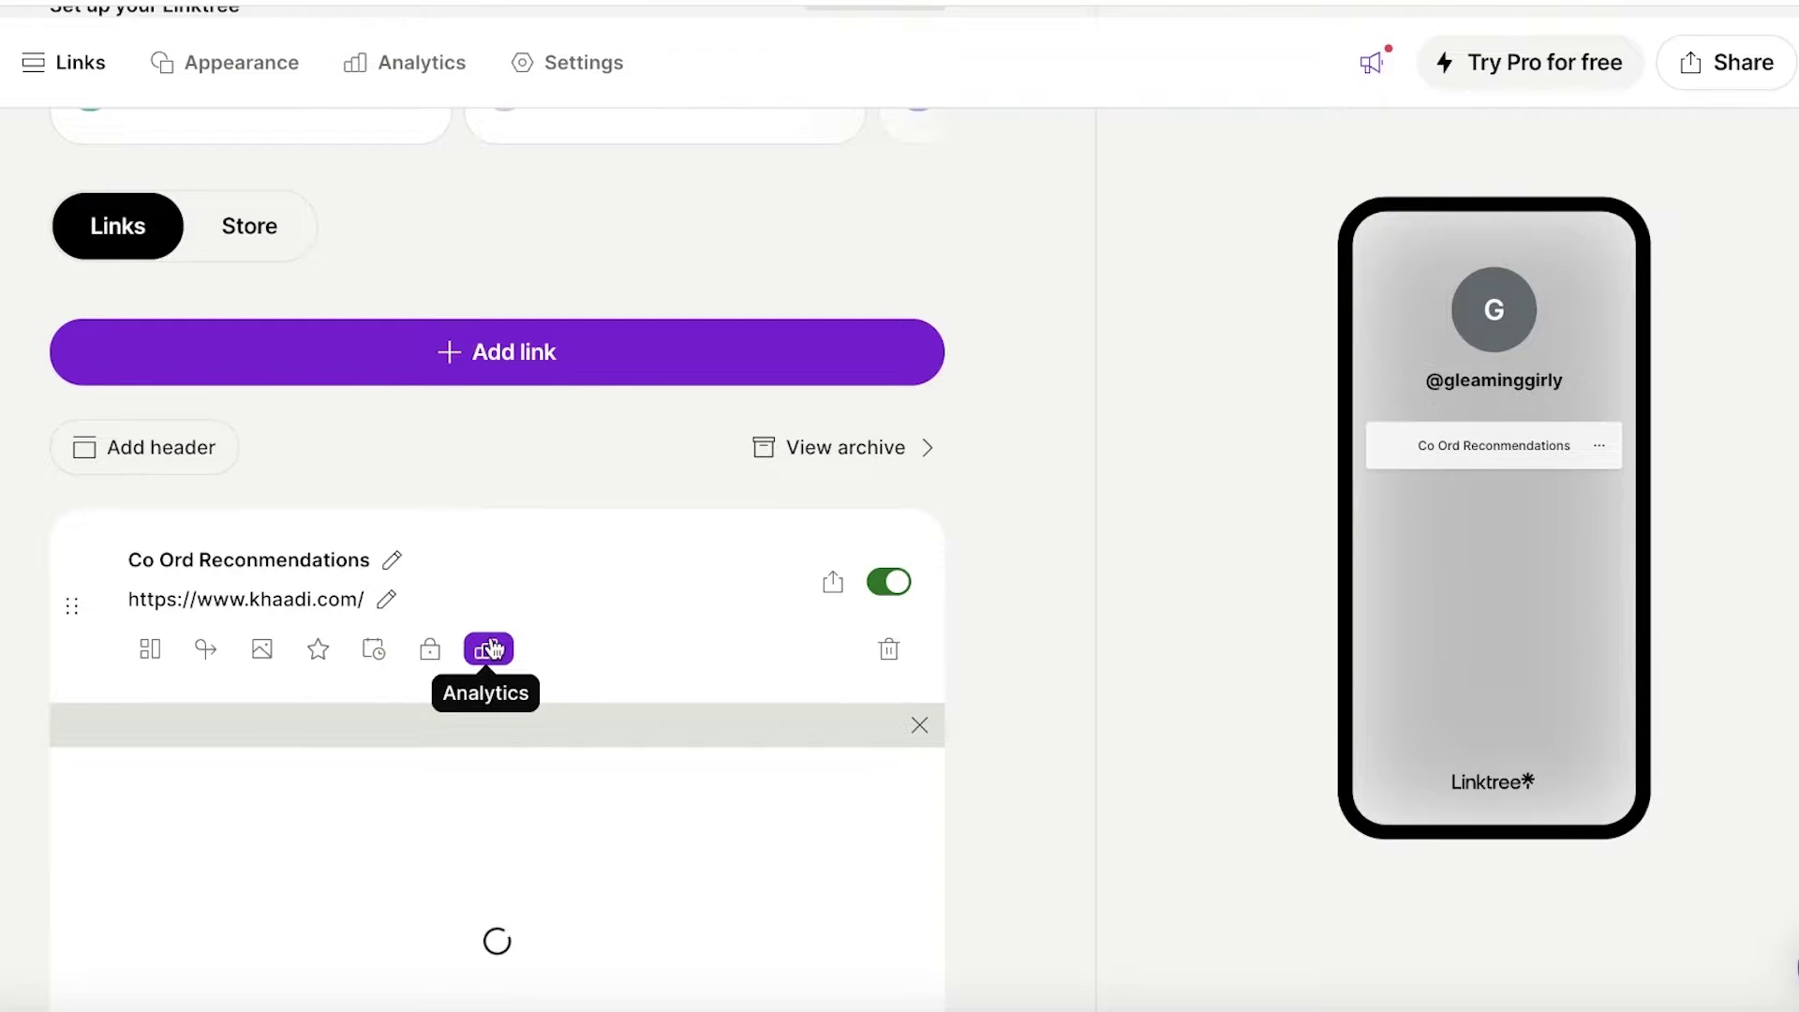
{"action": "left_click", "coordinate": [919, 727]}
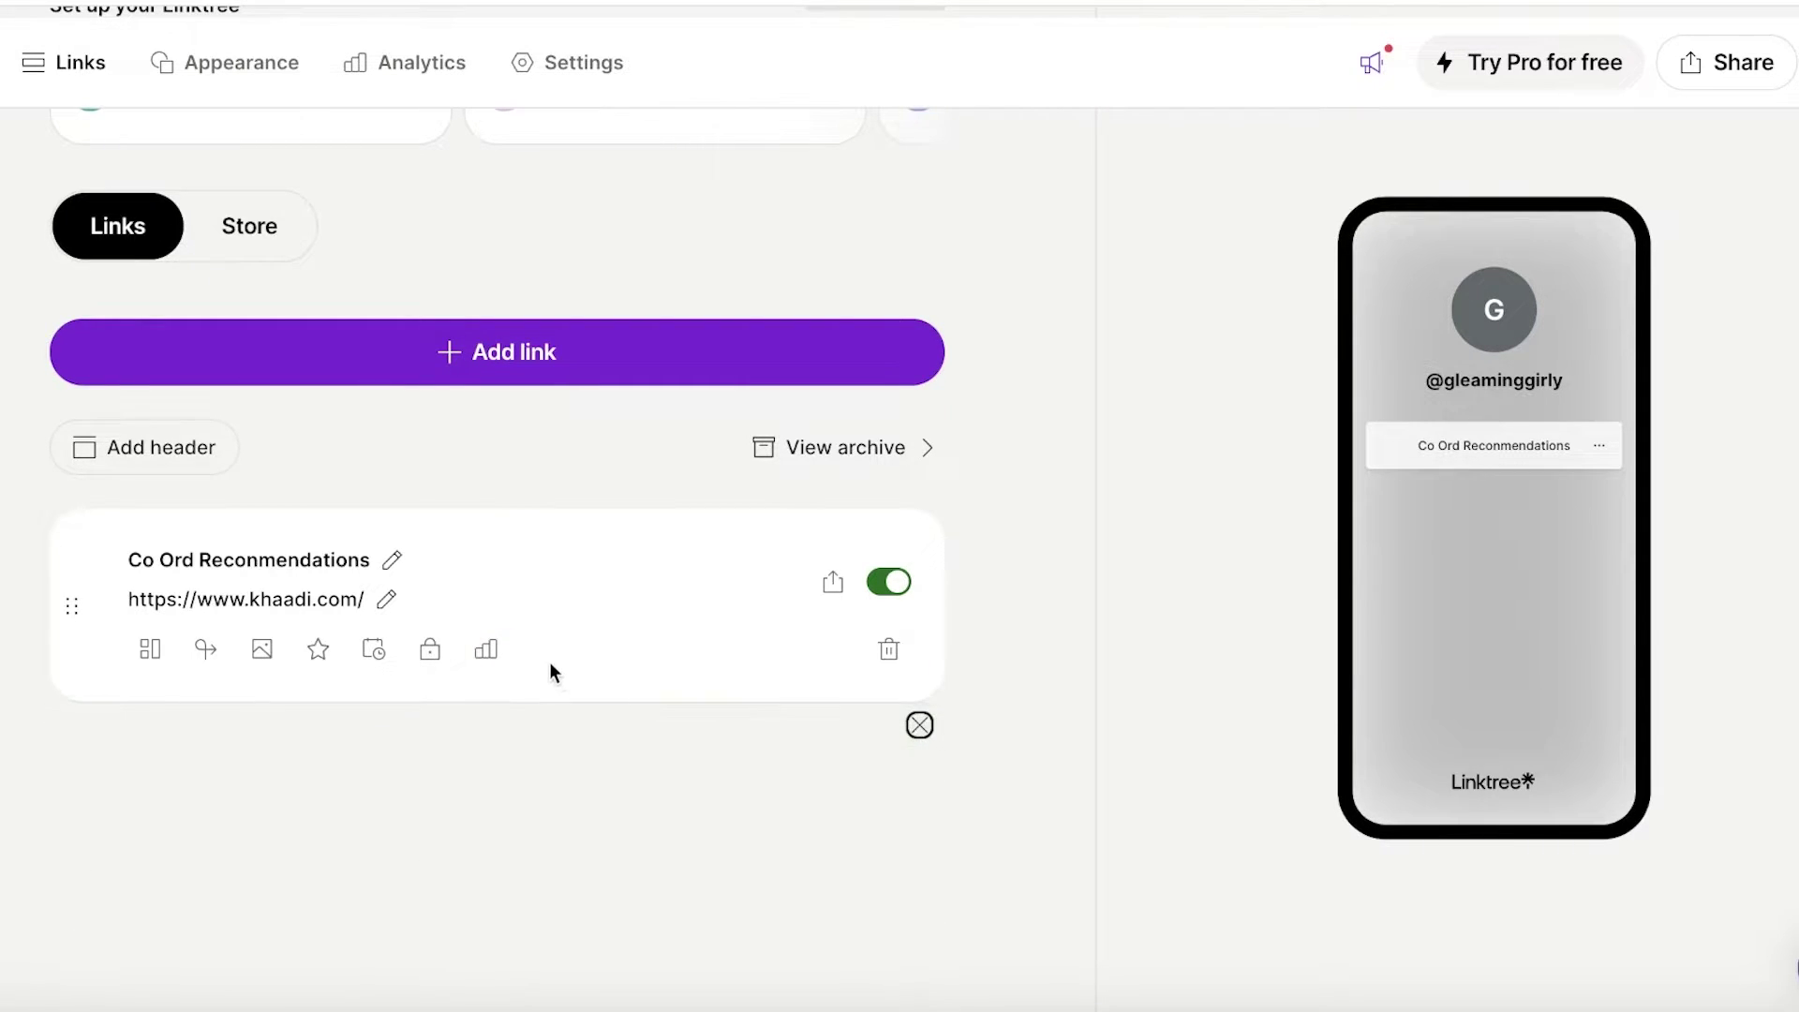
Step: Start a new link, which ends up as an empty Pinterest link, and dismiss the featured-layout tip
{"action": "left_click", "coordinate": [935, 349]}
{"action": "scroll", "coordinate": [1056, 418], "scroll_direction": "down", "scroll_amount": 8}
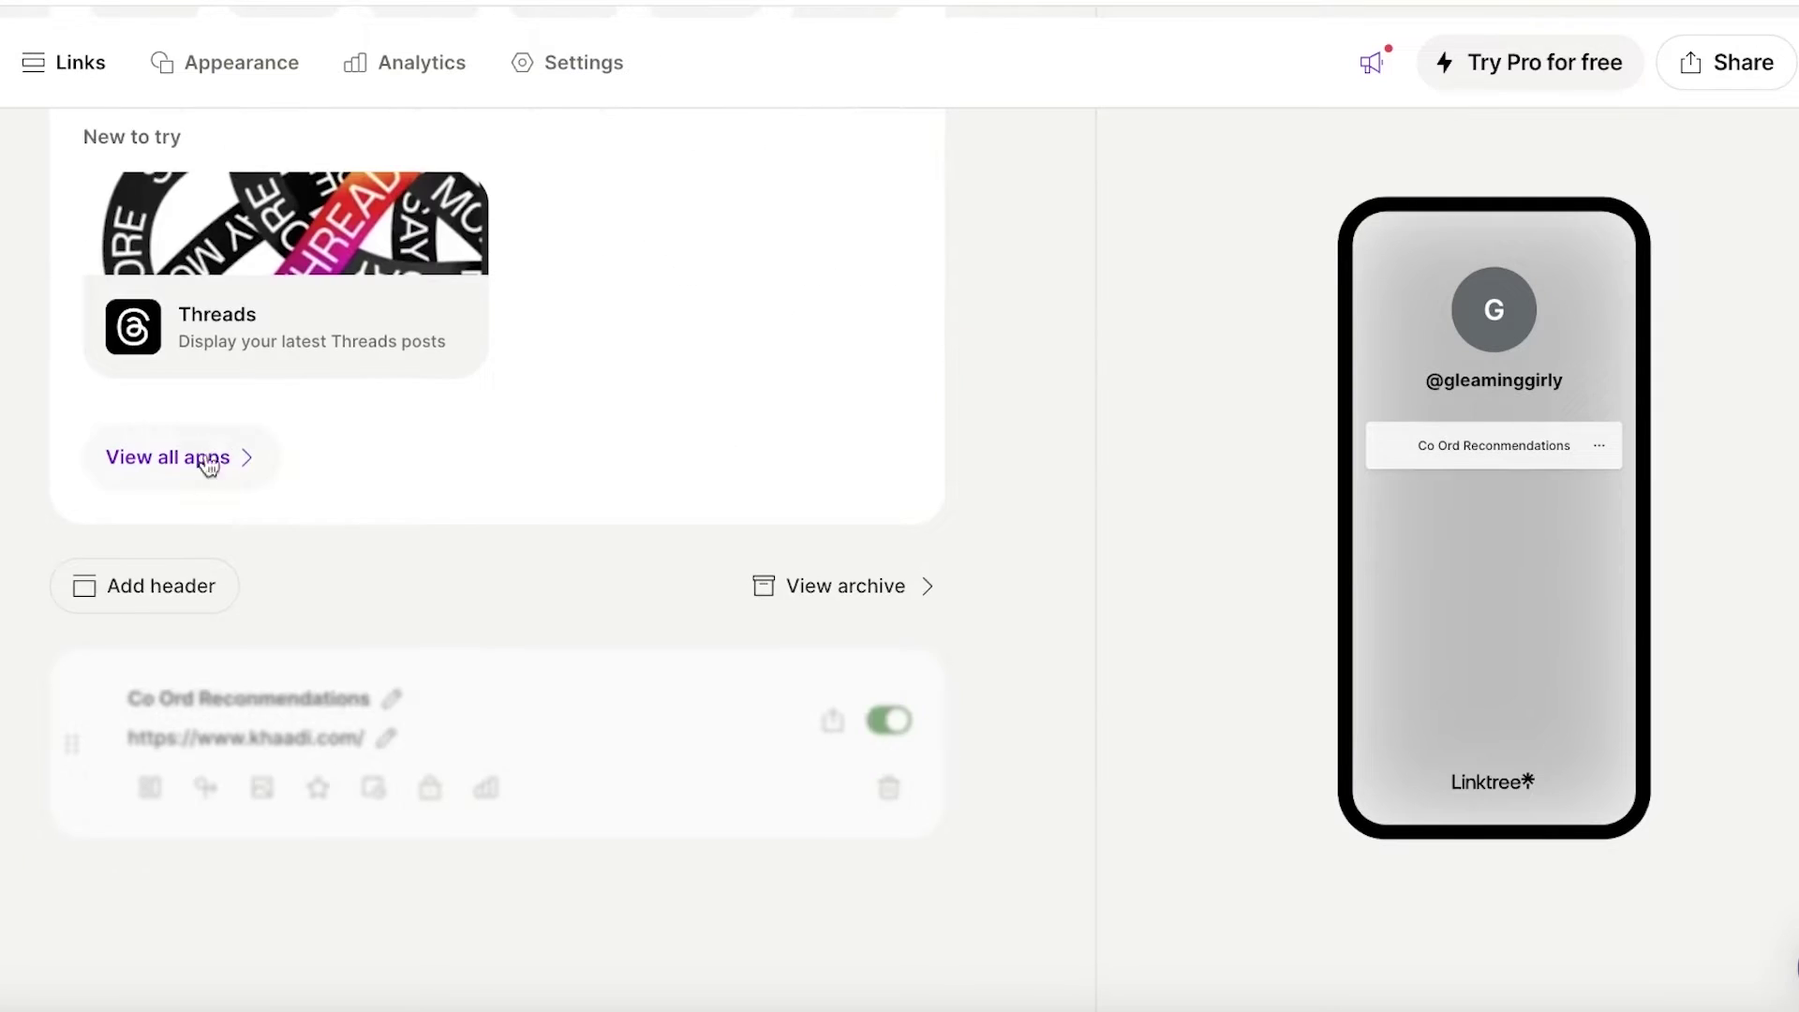
{"action": "scroll", "coordinate": [201, 459], "scroll_direction": "up", "scroll_amount": 8}
{"action": "left_click", "coordinate": [264, 437]}
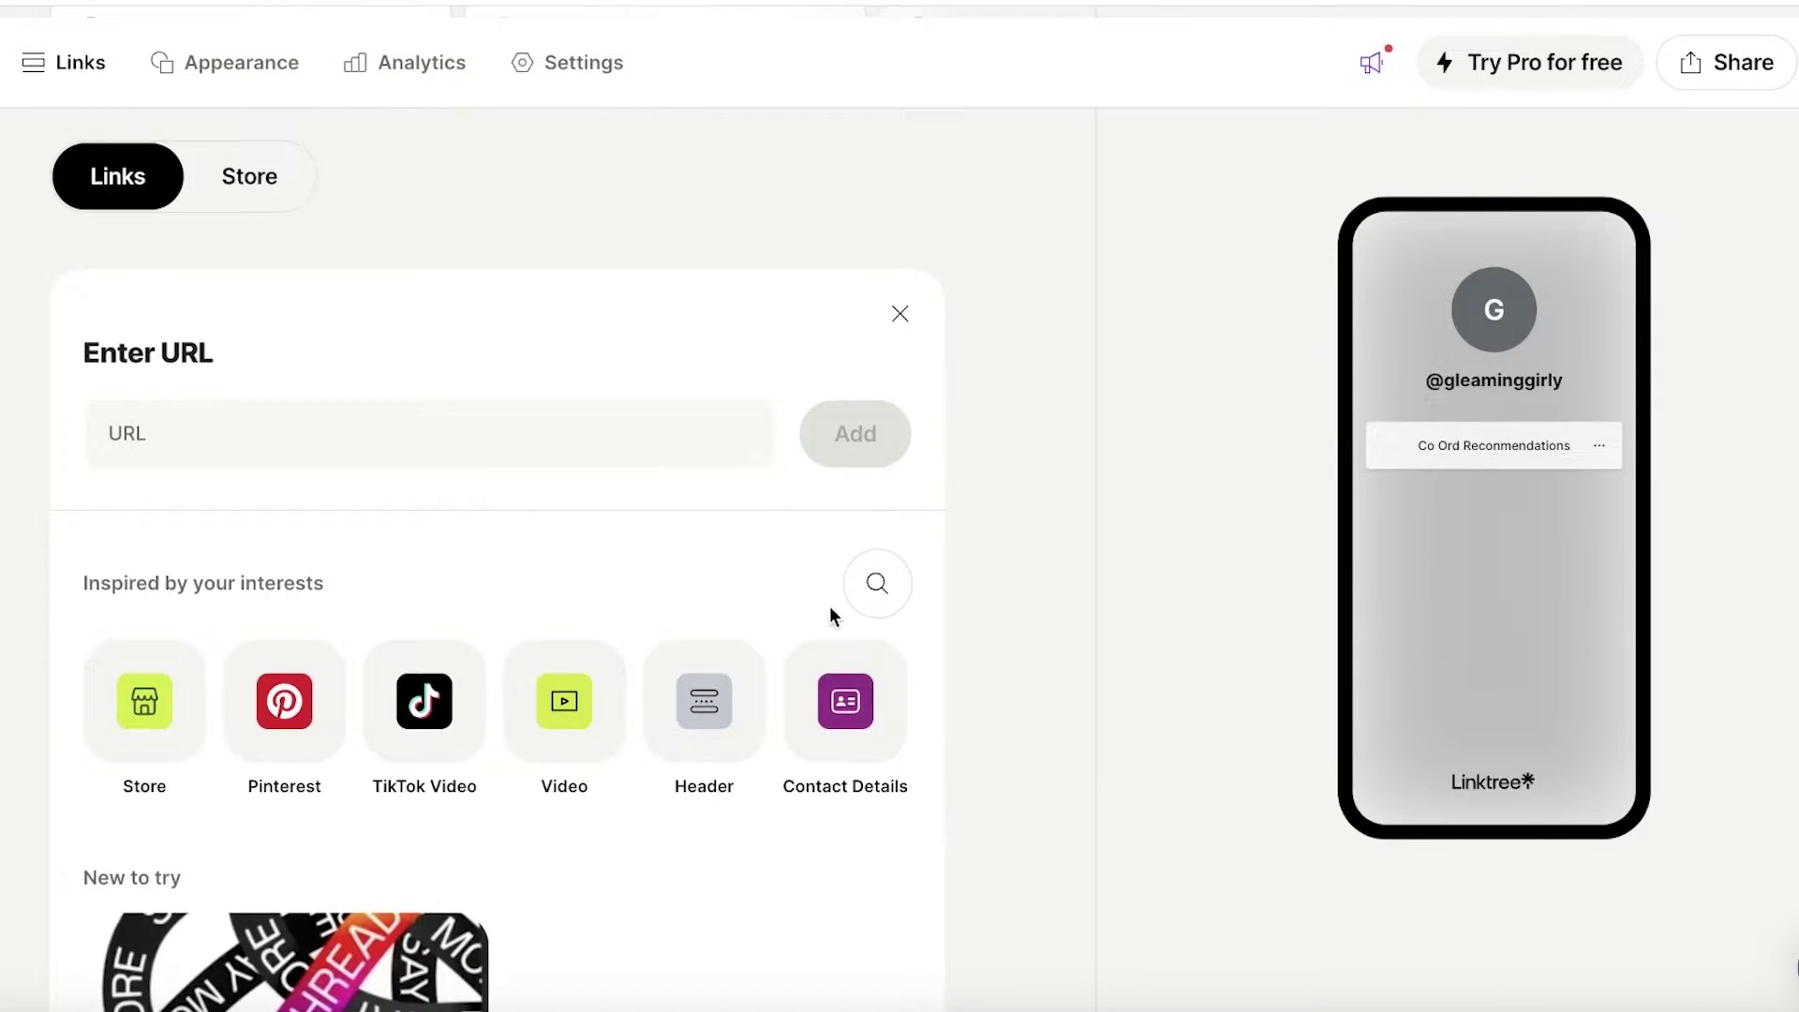
{"action": "scroll", "coordinate": [357, 568], "scroll_direction": "down", "scroll_amount": 3}
{"action": "key", "text": "Escape"}
{"action": "left_click", "coordinate": [84, 374]}
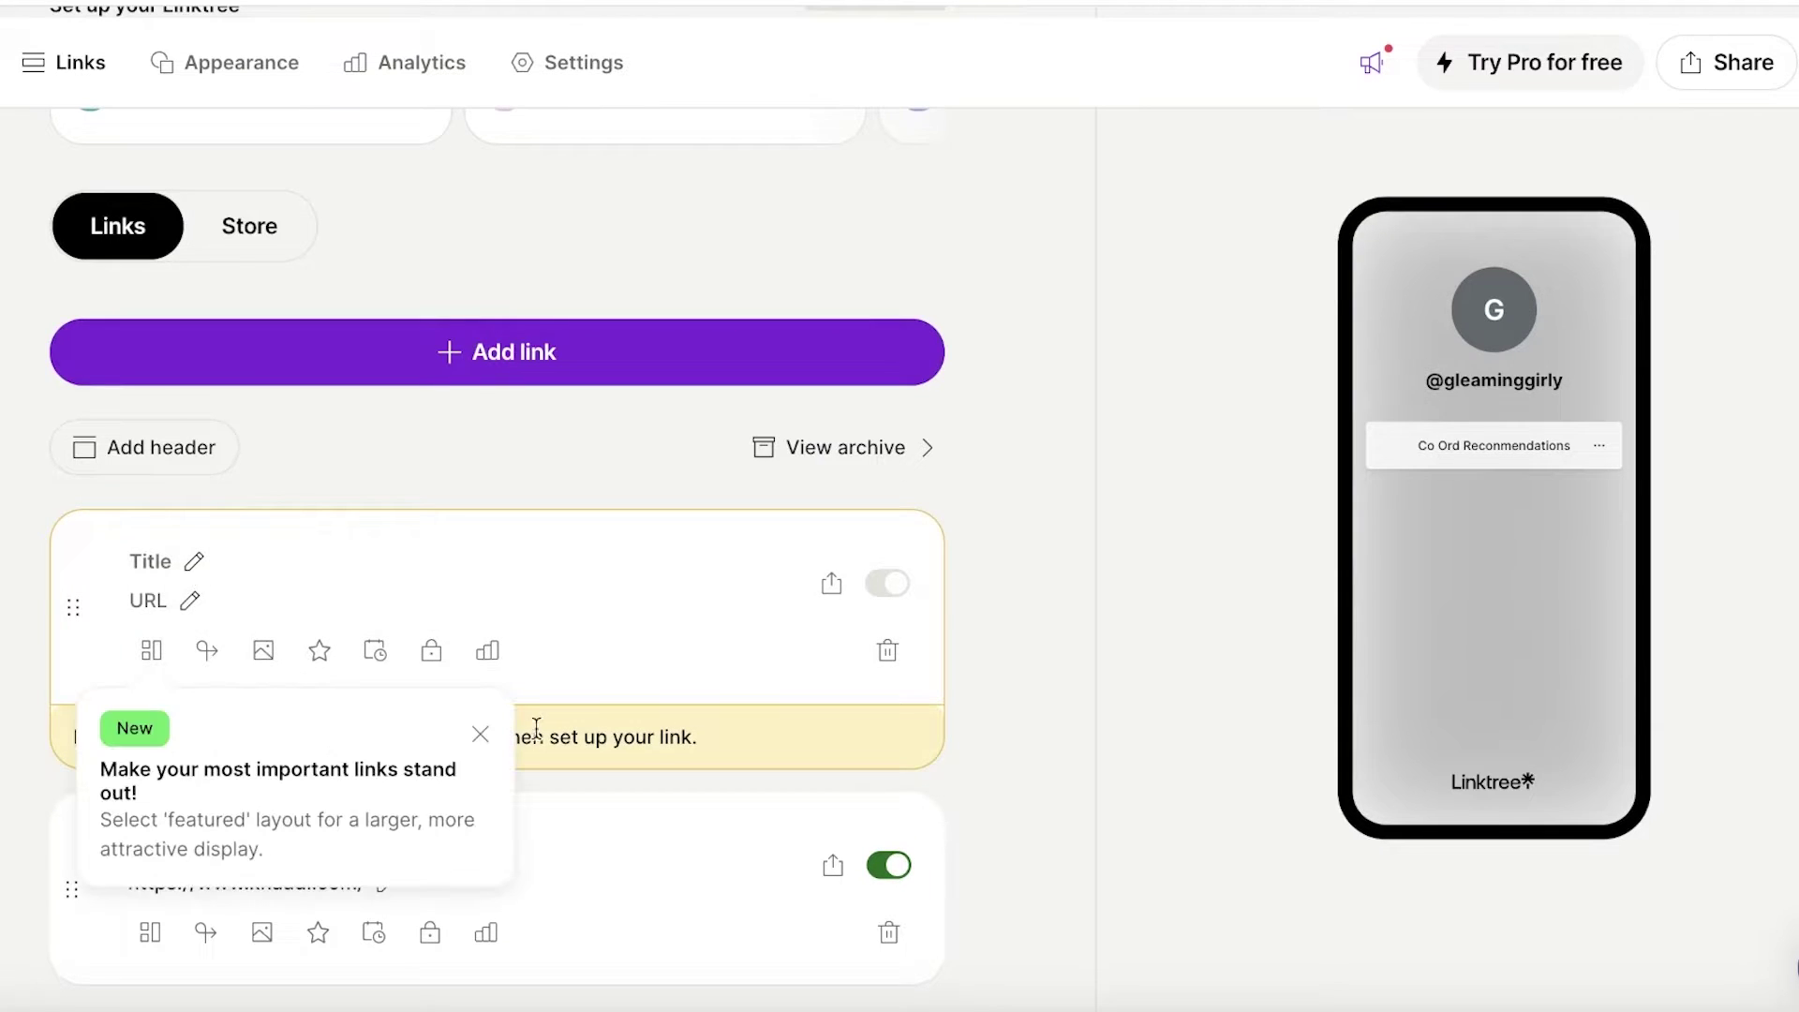
{"action": "left_click", "coordinate": [481, 732]}
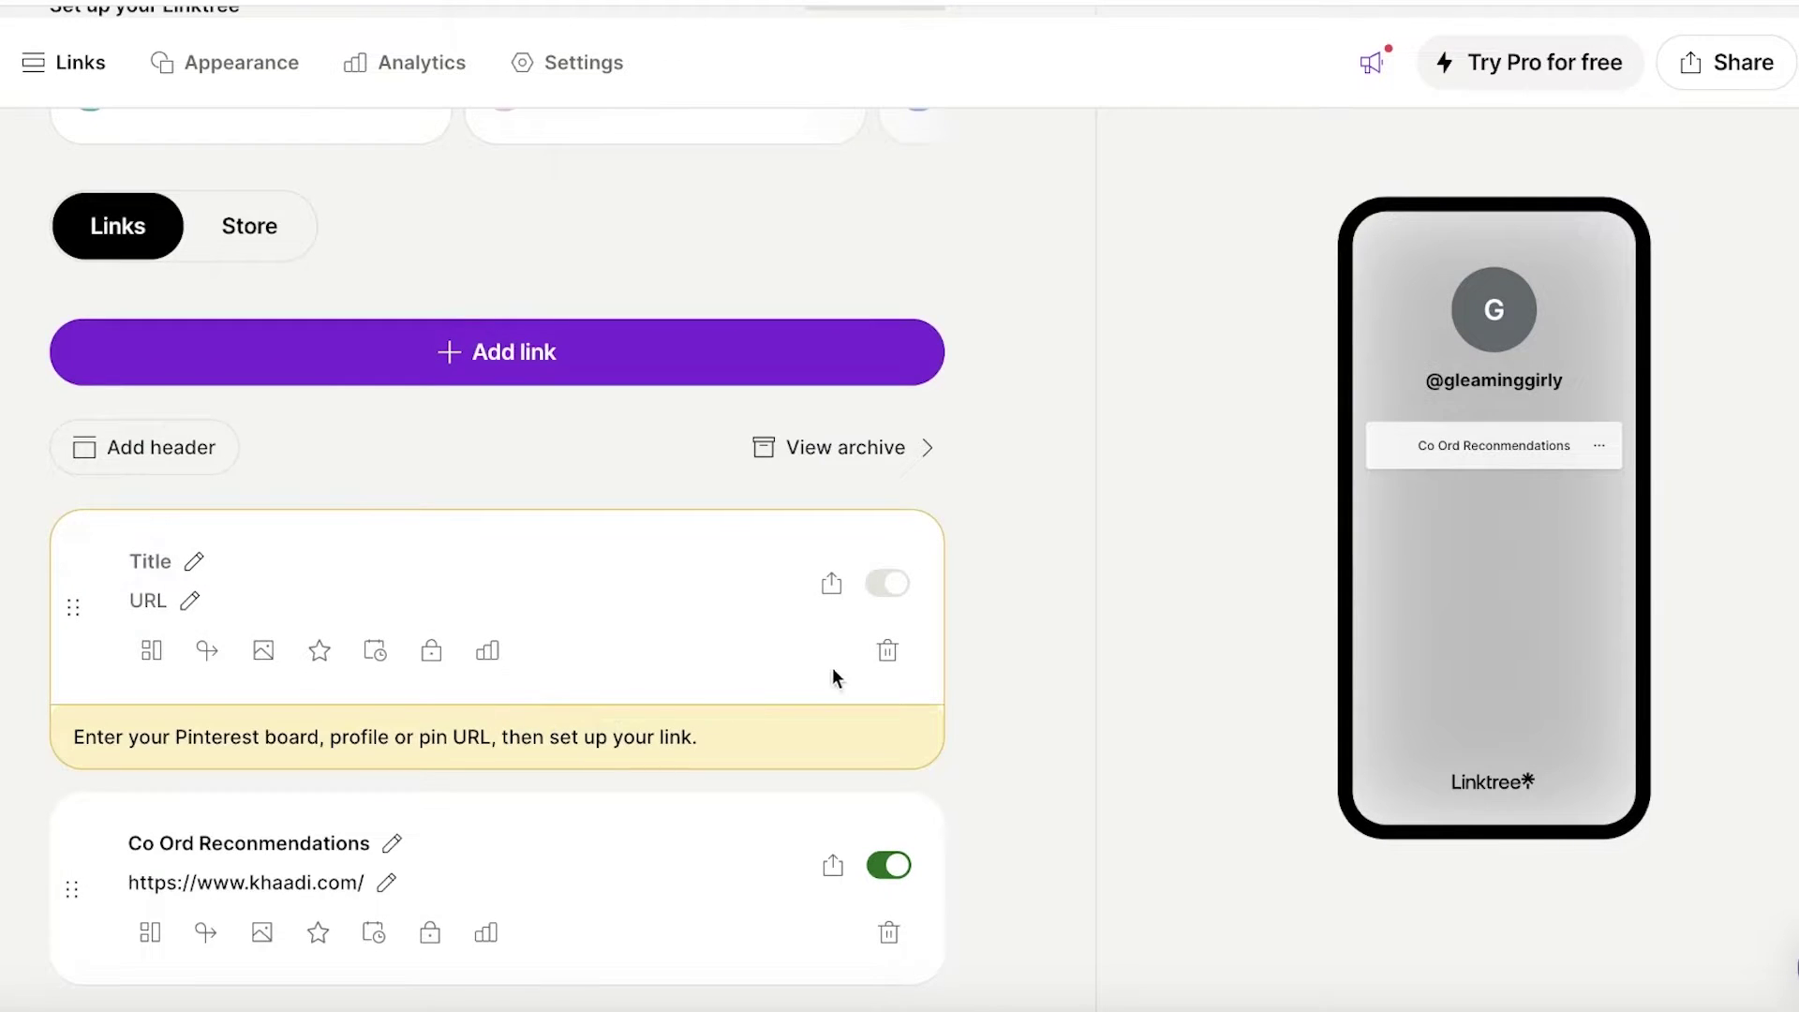
Step: Delete the empty Pinterest link and bring up Add link again
{"action": "left_click", "coordinate": [889, 651]}
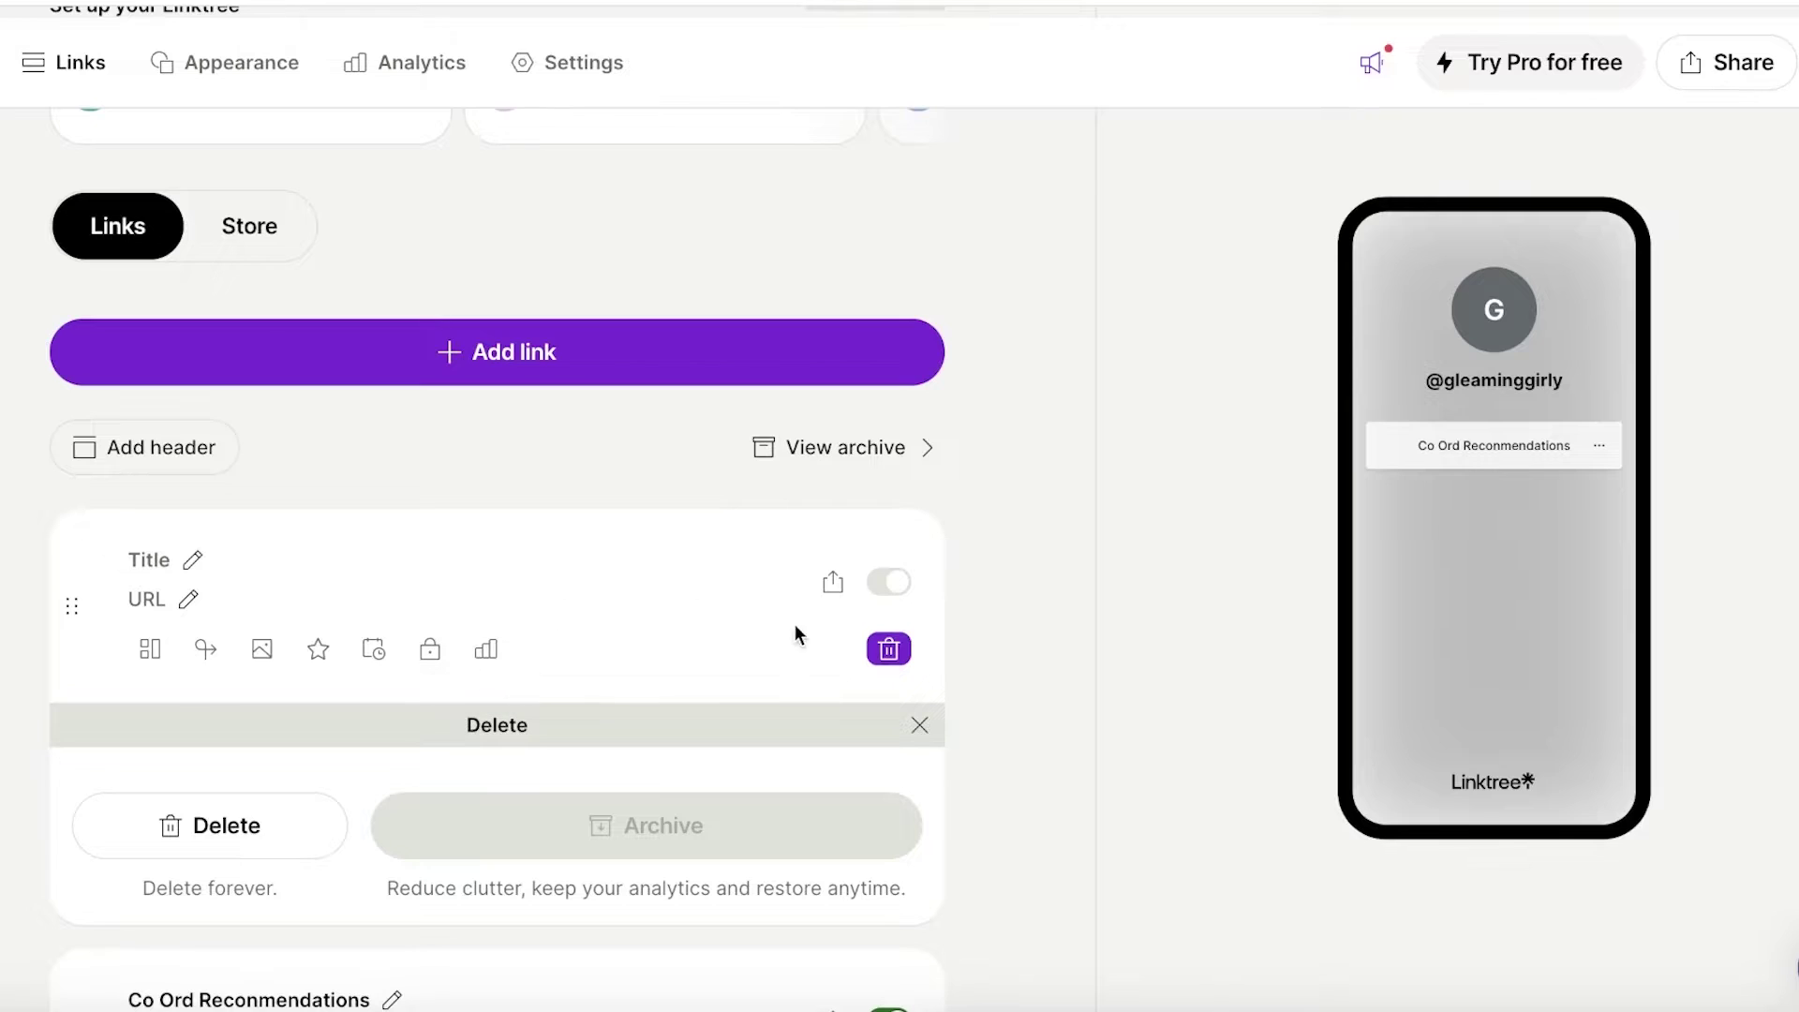
{"action": "left_click", "coordinate": [886, 646]}
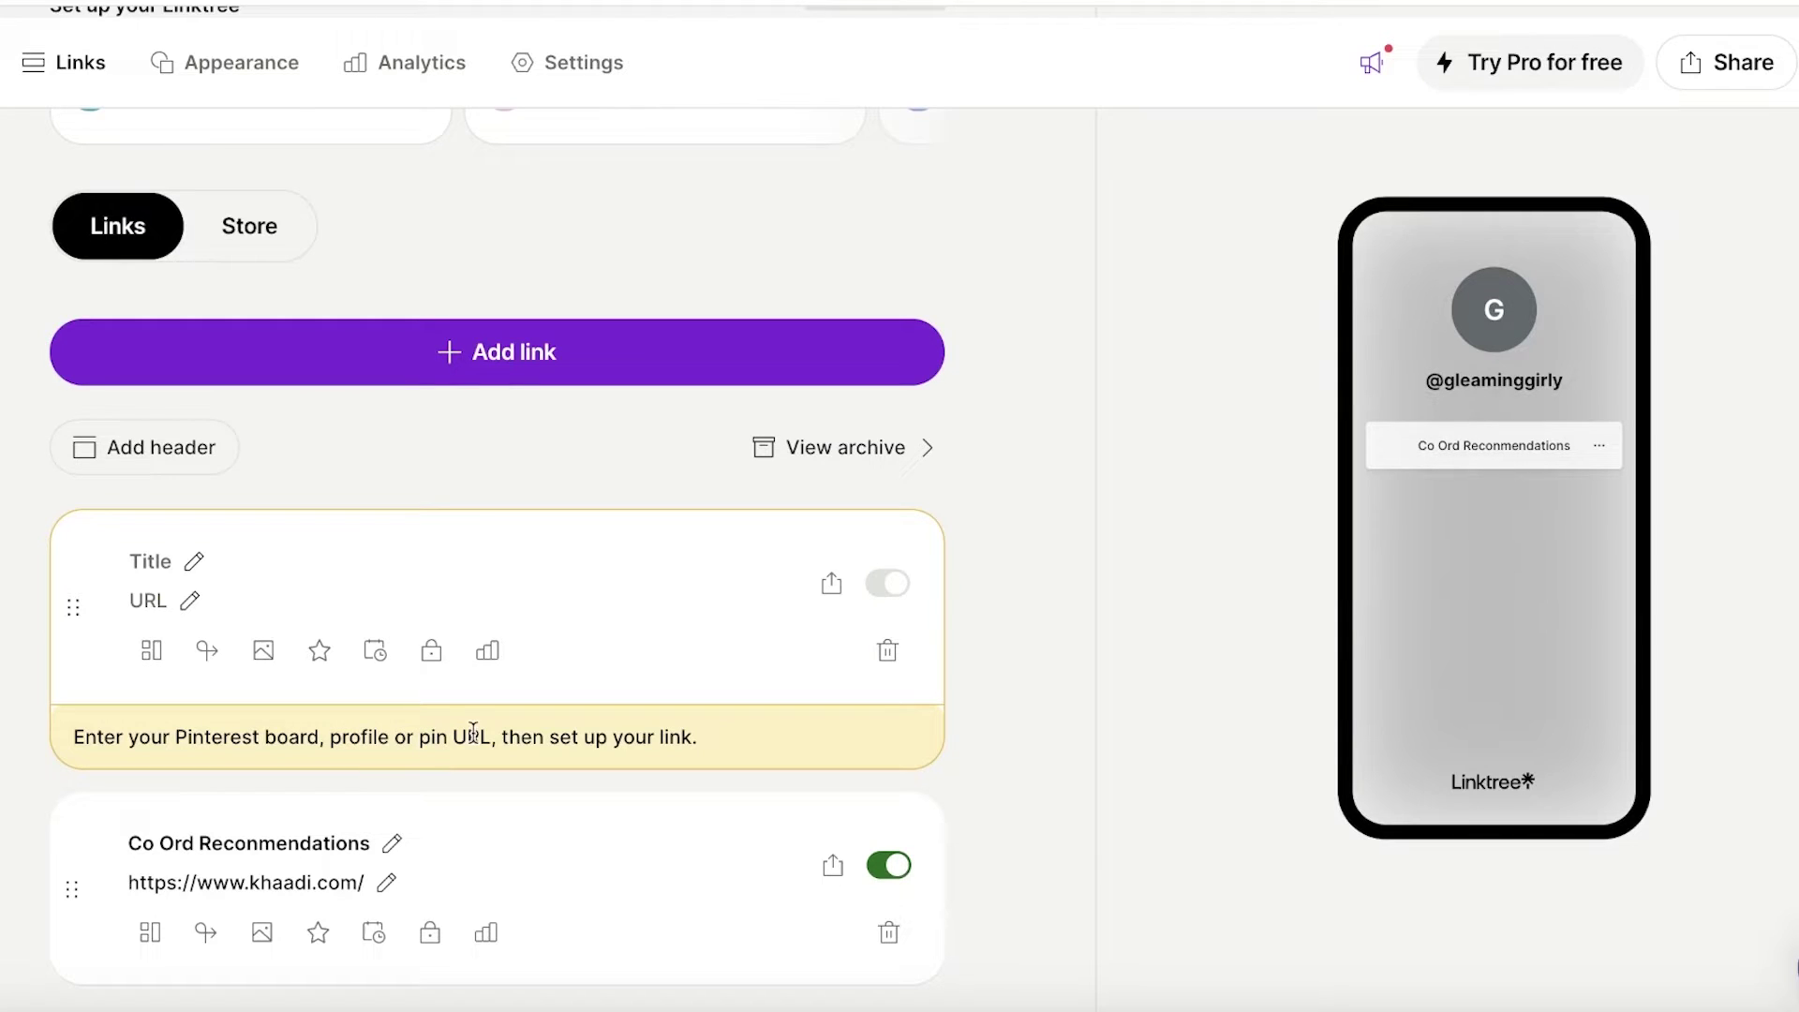
{"action": "left_click", "coordinate": [887, 650]}
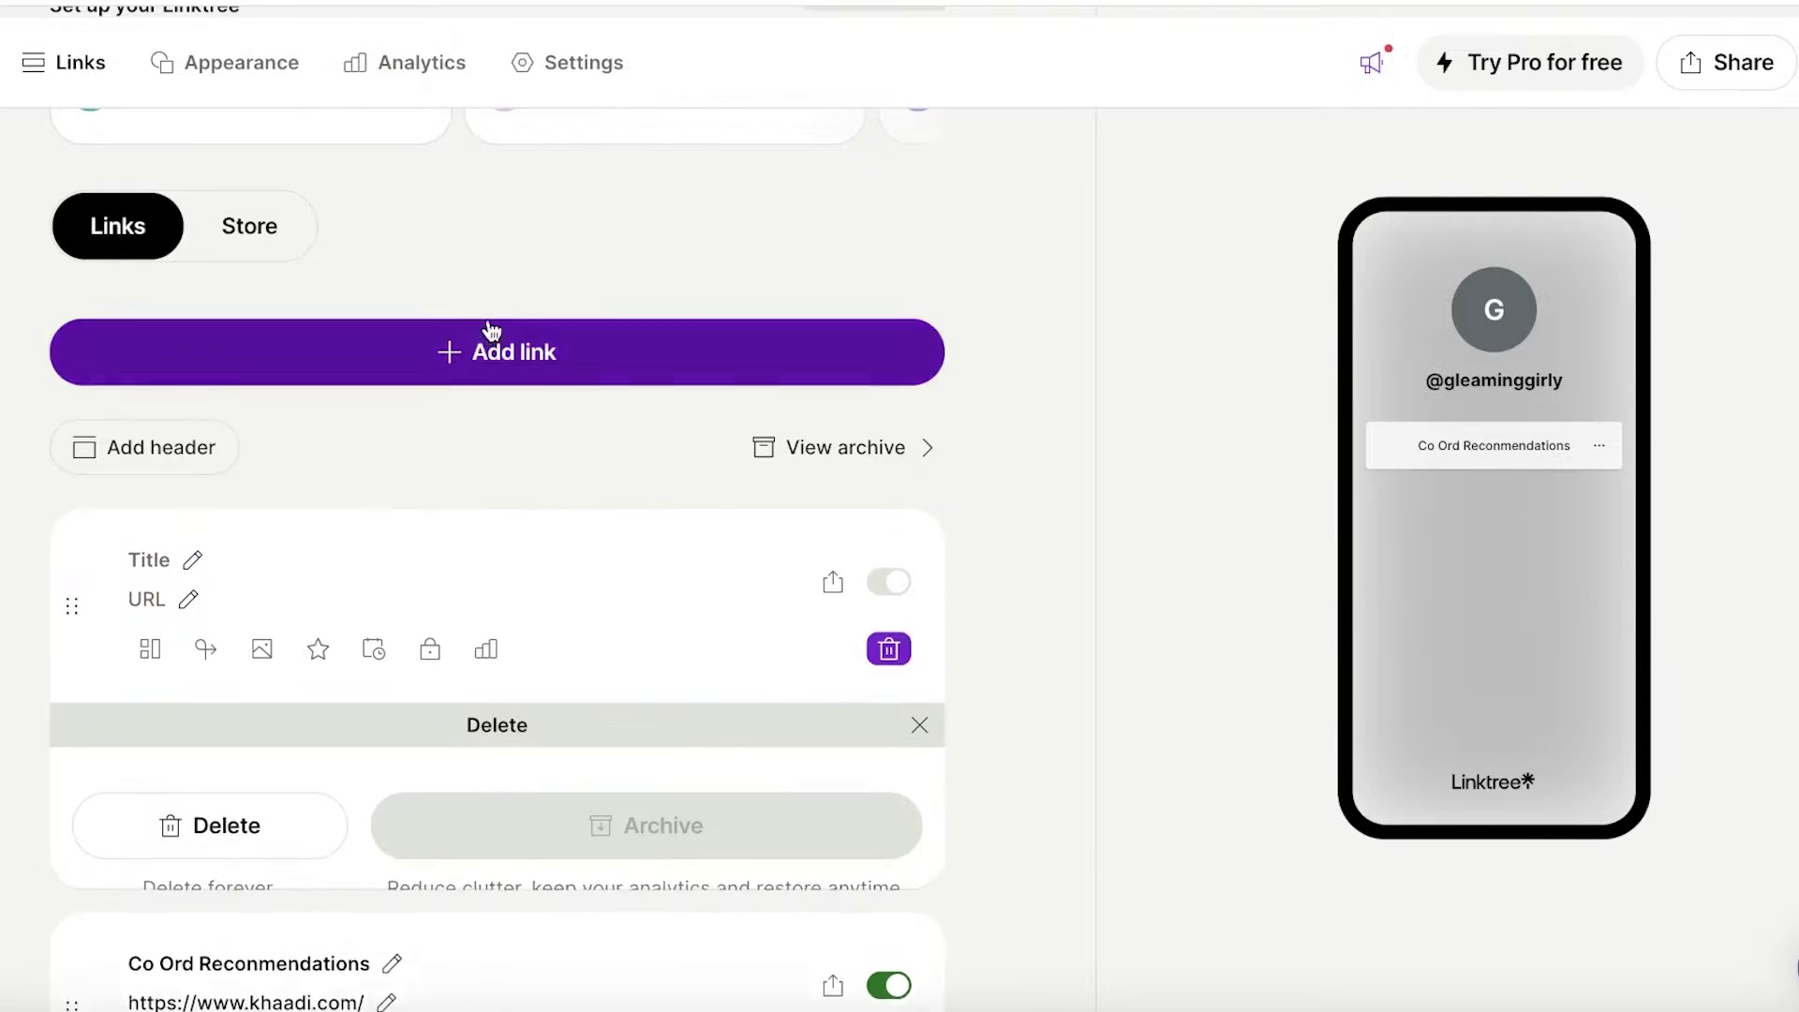
{"action": "left_click", "coordinate": [889, 653]}
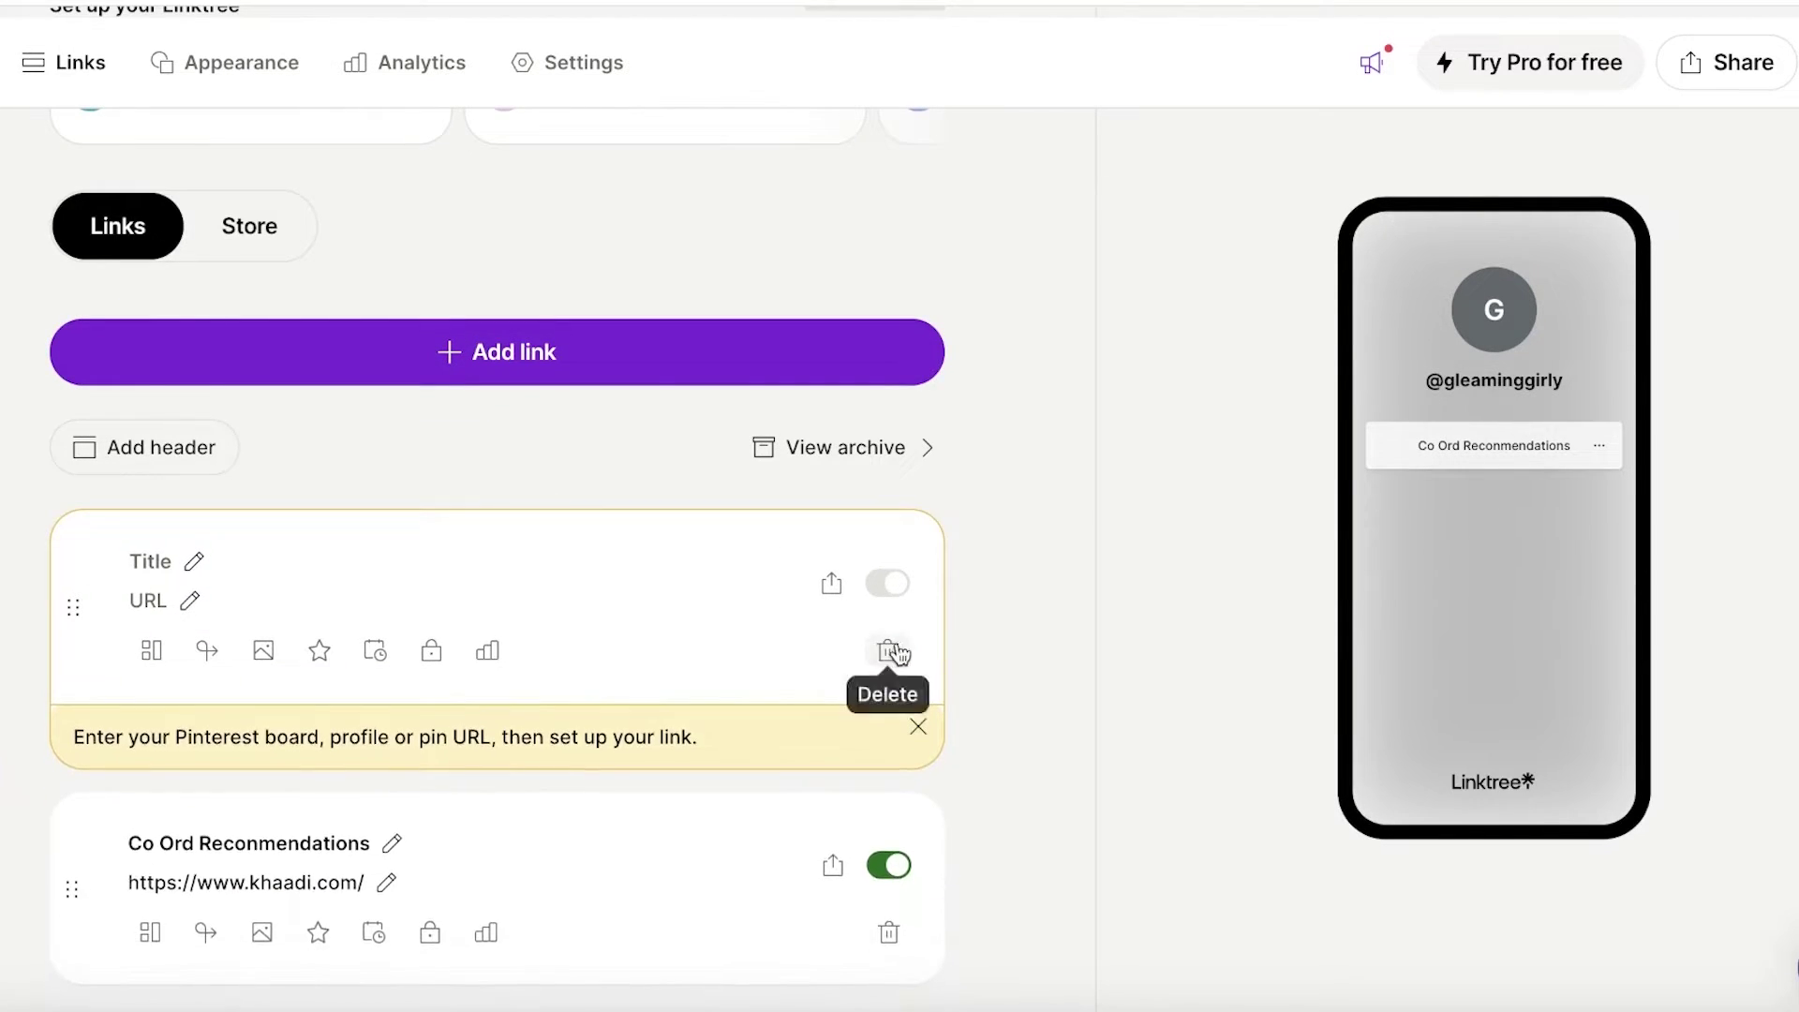
{"action": "left_click", "coordinate": [889, 648]}
{"action": "scroll", "coordinate": [418, 853], "scroll_direction": "down", "scroll_amount": 3}
{"action": "left_click", "coordinate": [286, 567]}
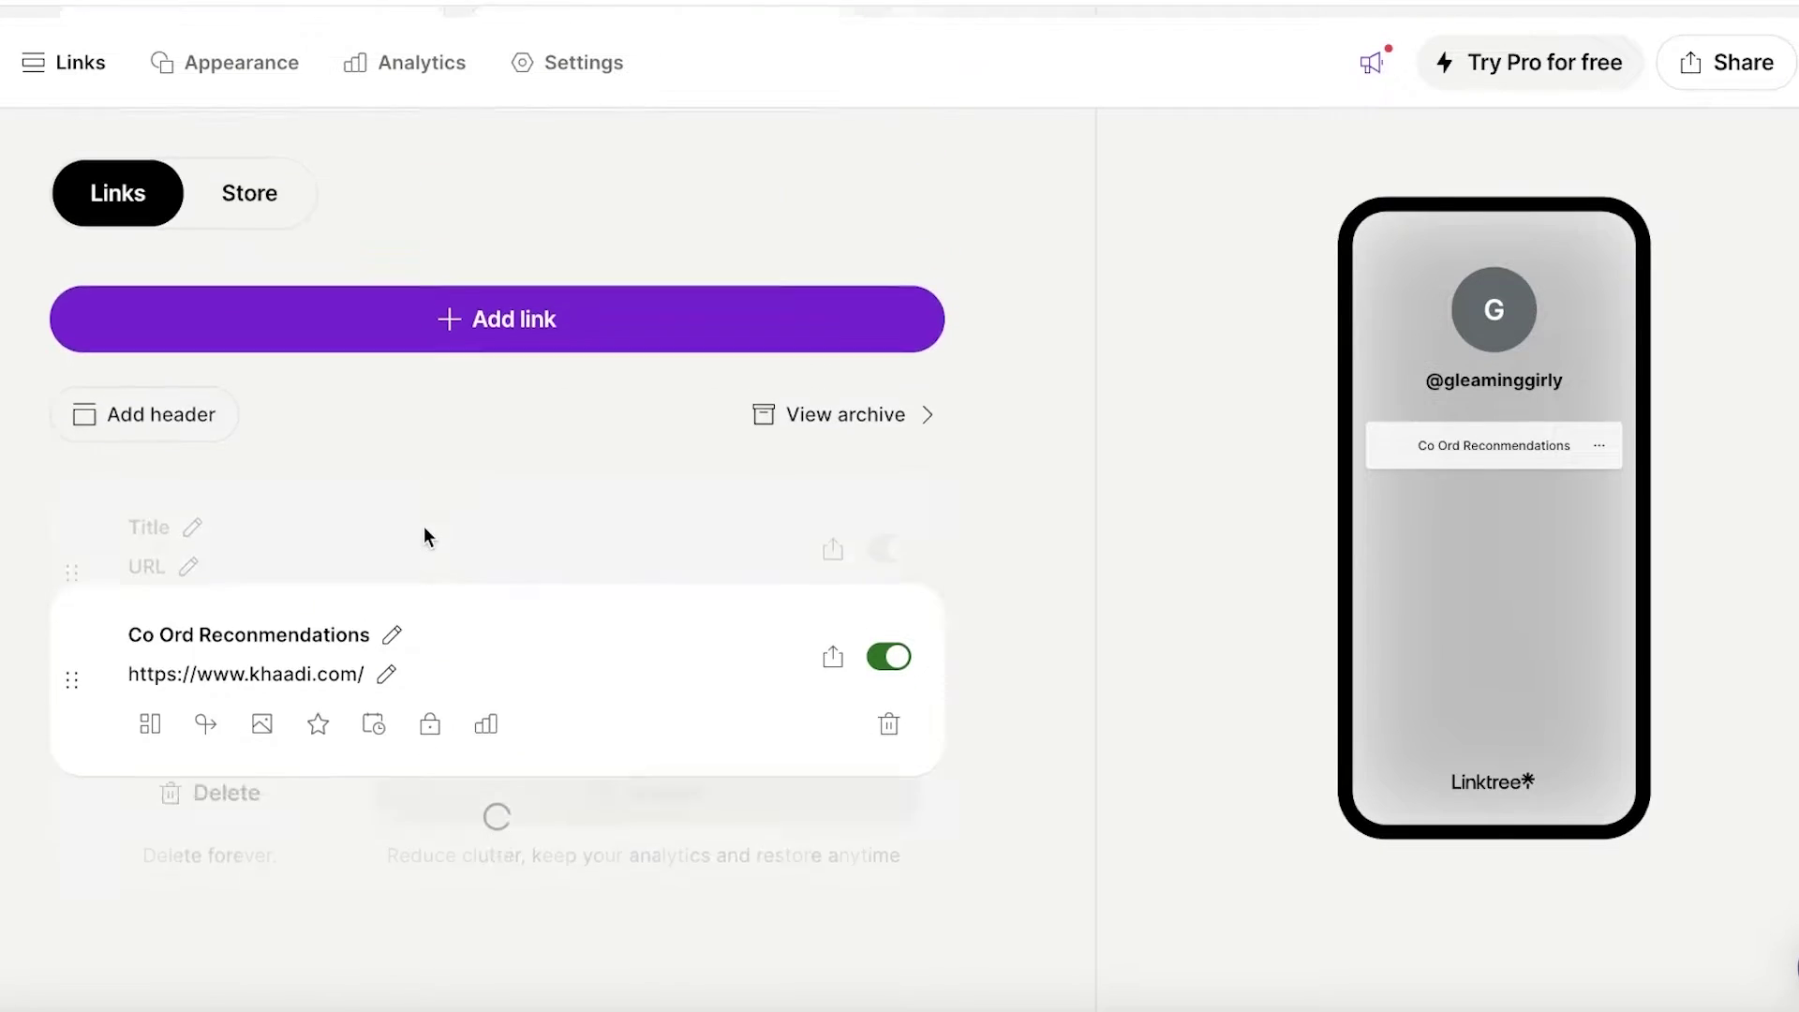
{"action": "left_click", "coordinate": [415, 380]}
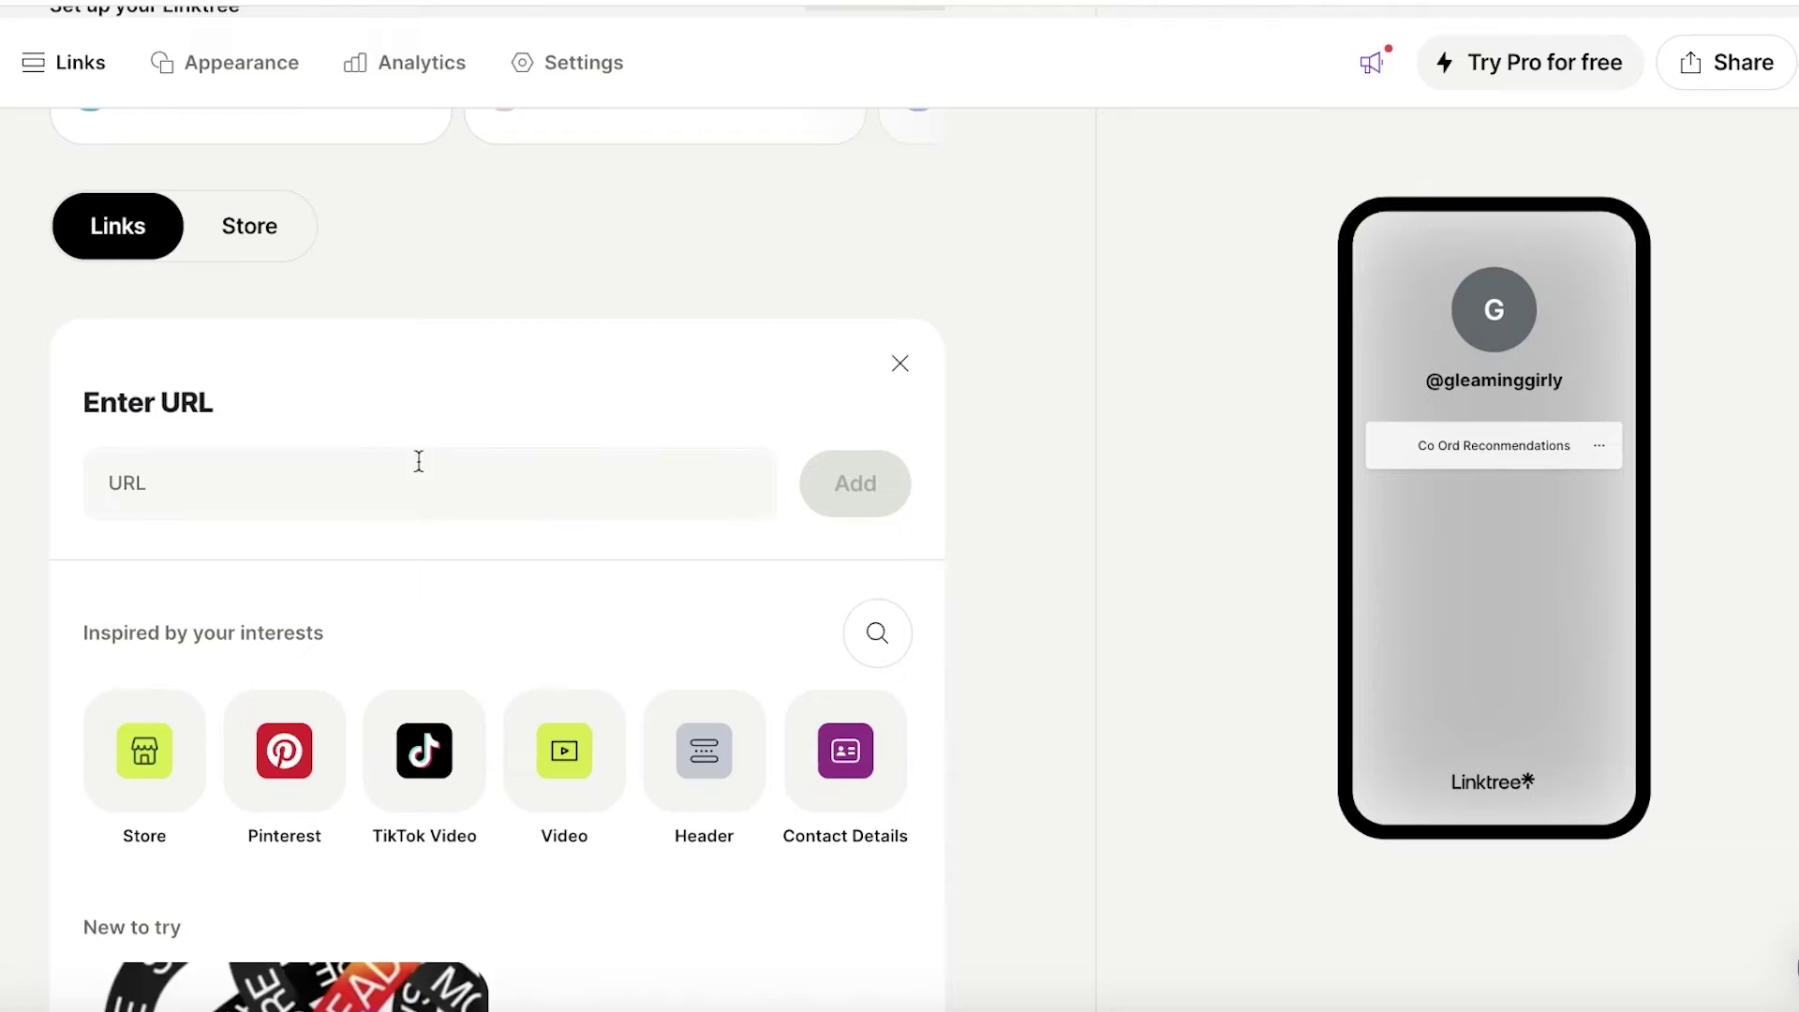
{"action": "left_click", "coordinate": [418, 463]}
{"action": "type", "text": "https://ethnic.pk/"}
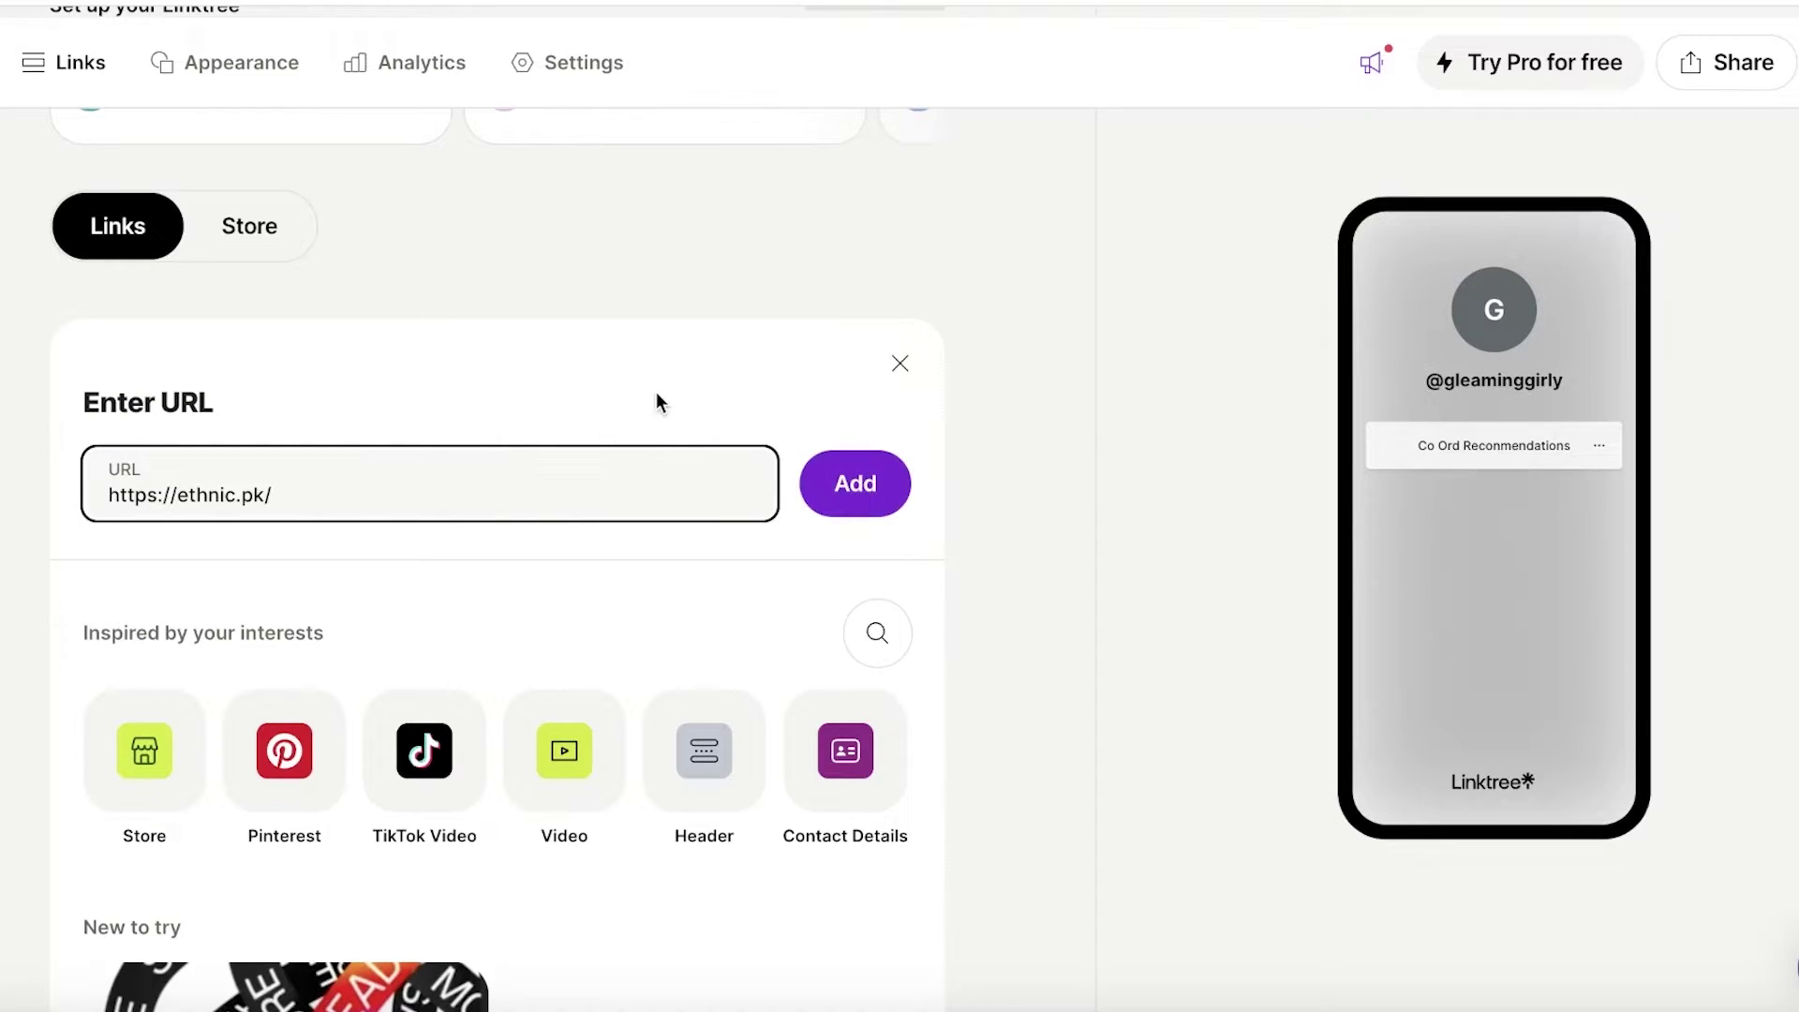
{"action": "left_click", "coordinate": [879, 481]}
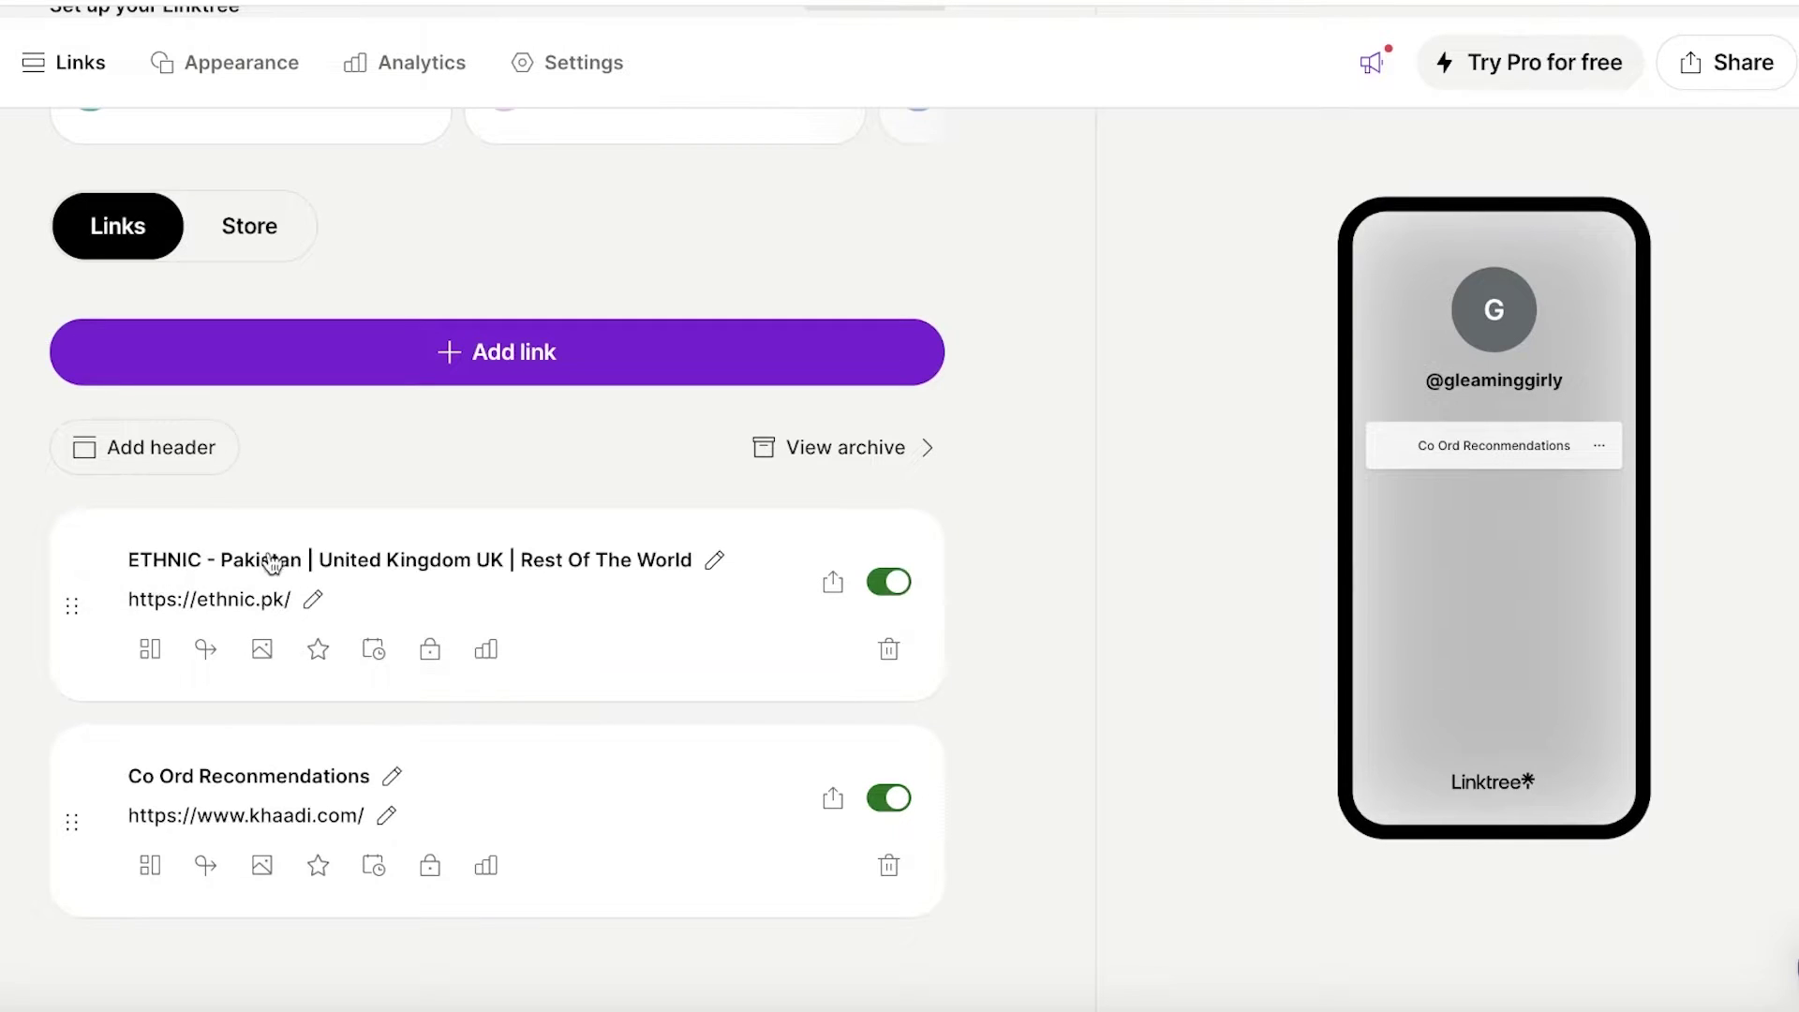
Step: Change the ethnic.pk link's autofilled ETHNIC title to DRESSES
{"action": "left_click", "coordinate": [710, 560]}
{"action": "triple_click", "coordinate": [636, 553]}
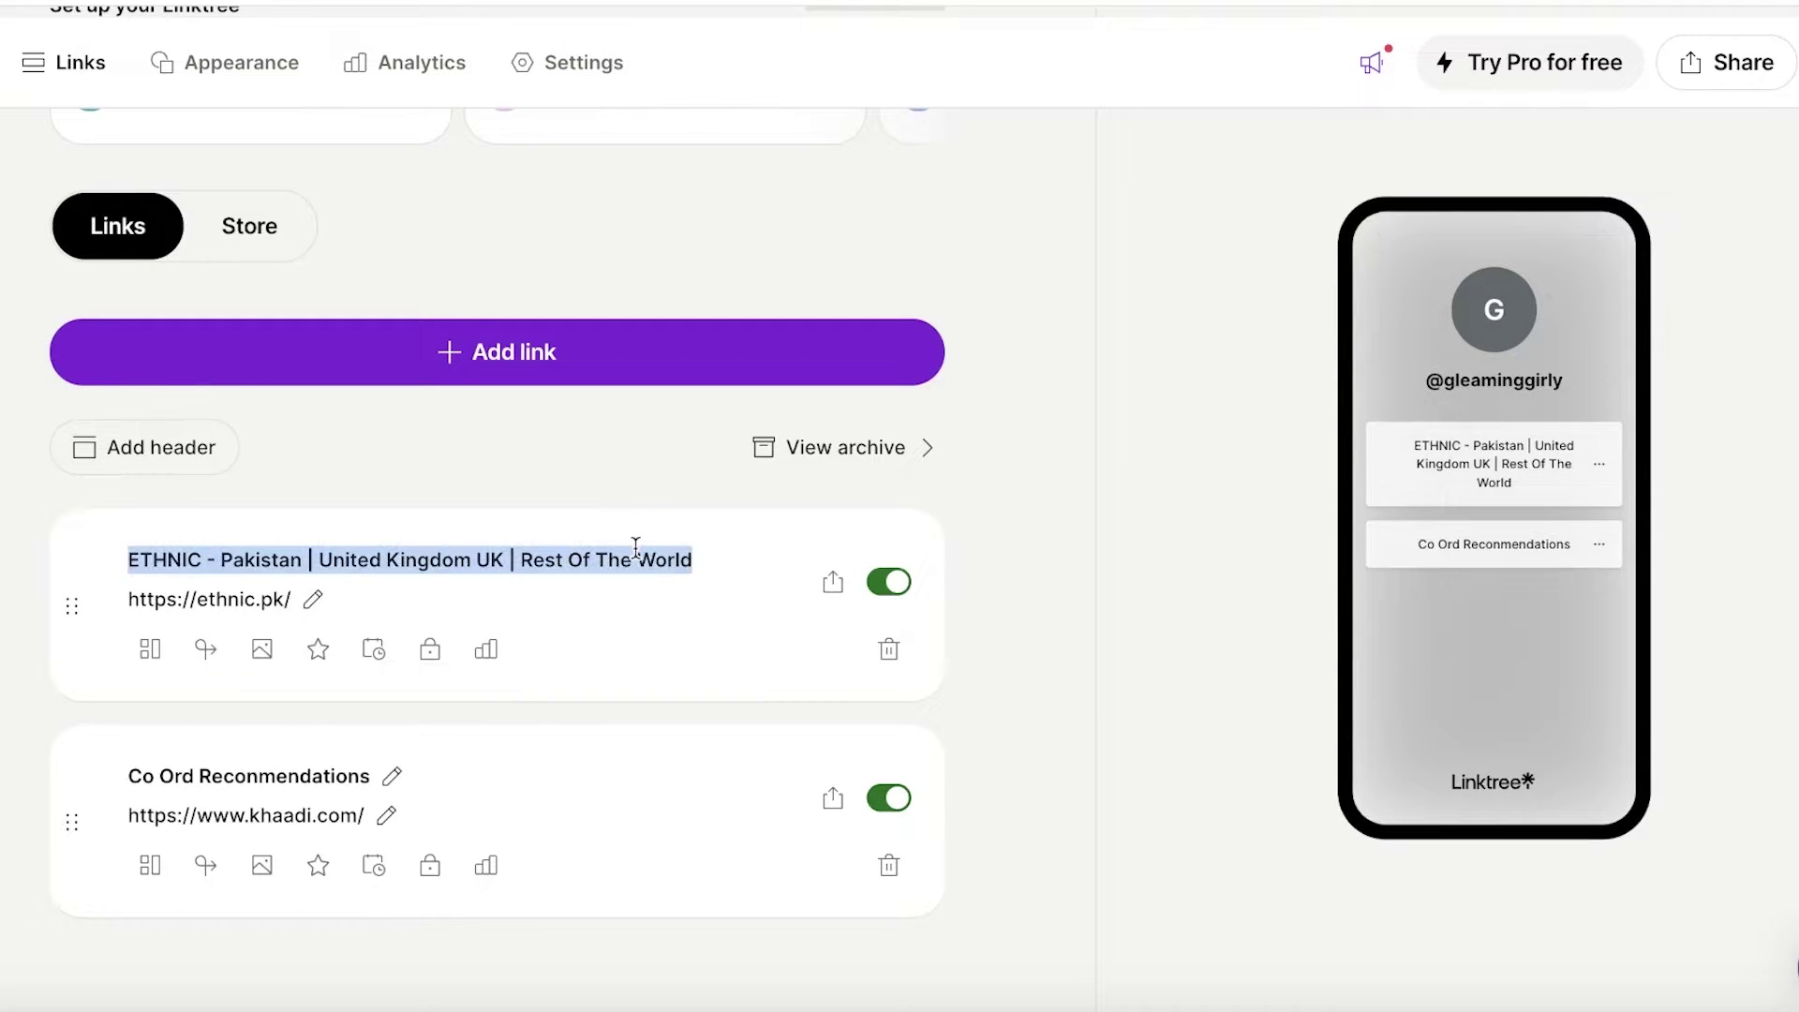
{"action": "key", "text": "BackSpace"}
{"action": "type", "text": "Dres"}
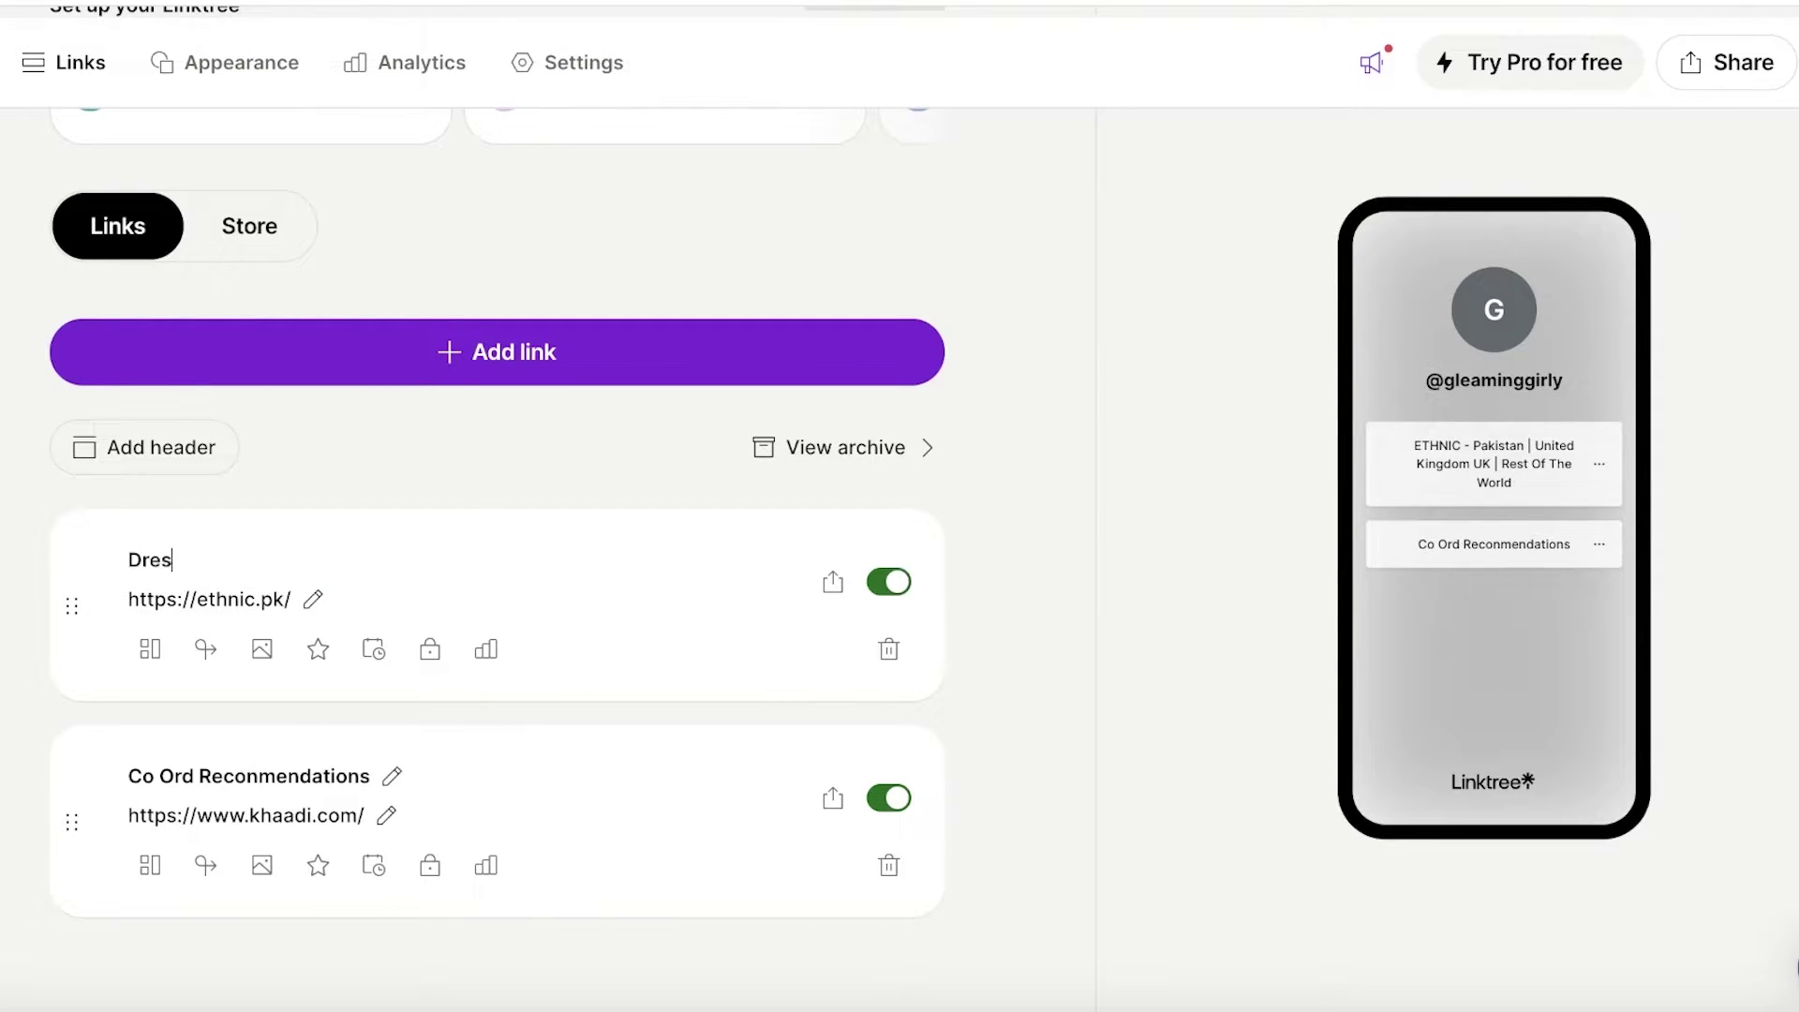
{"action": "type", "text": "s reconmen"}
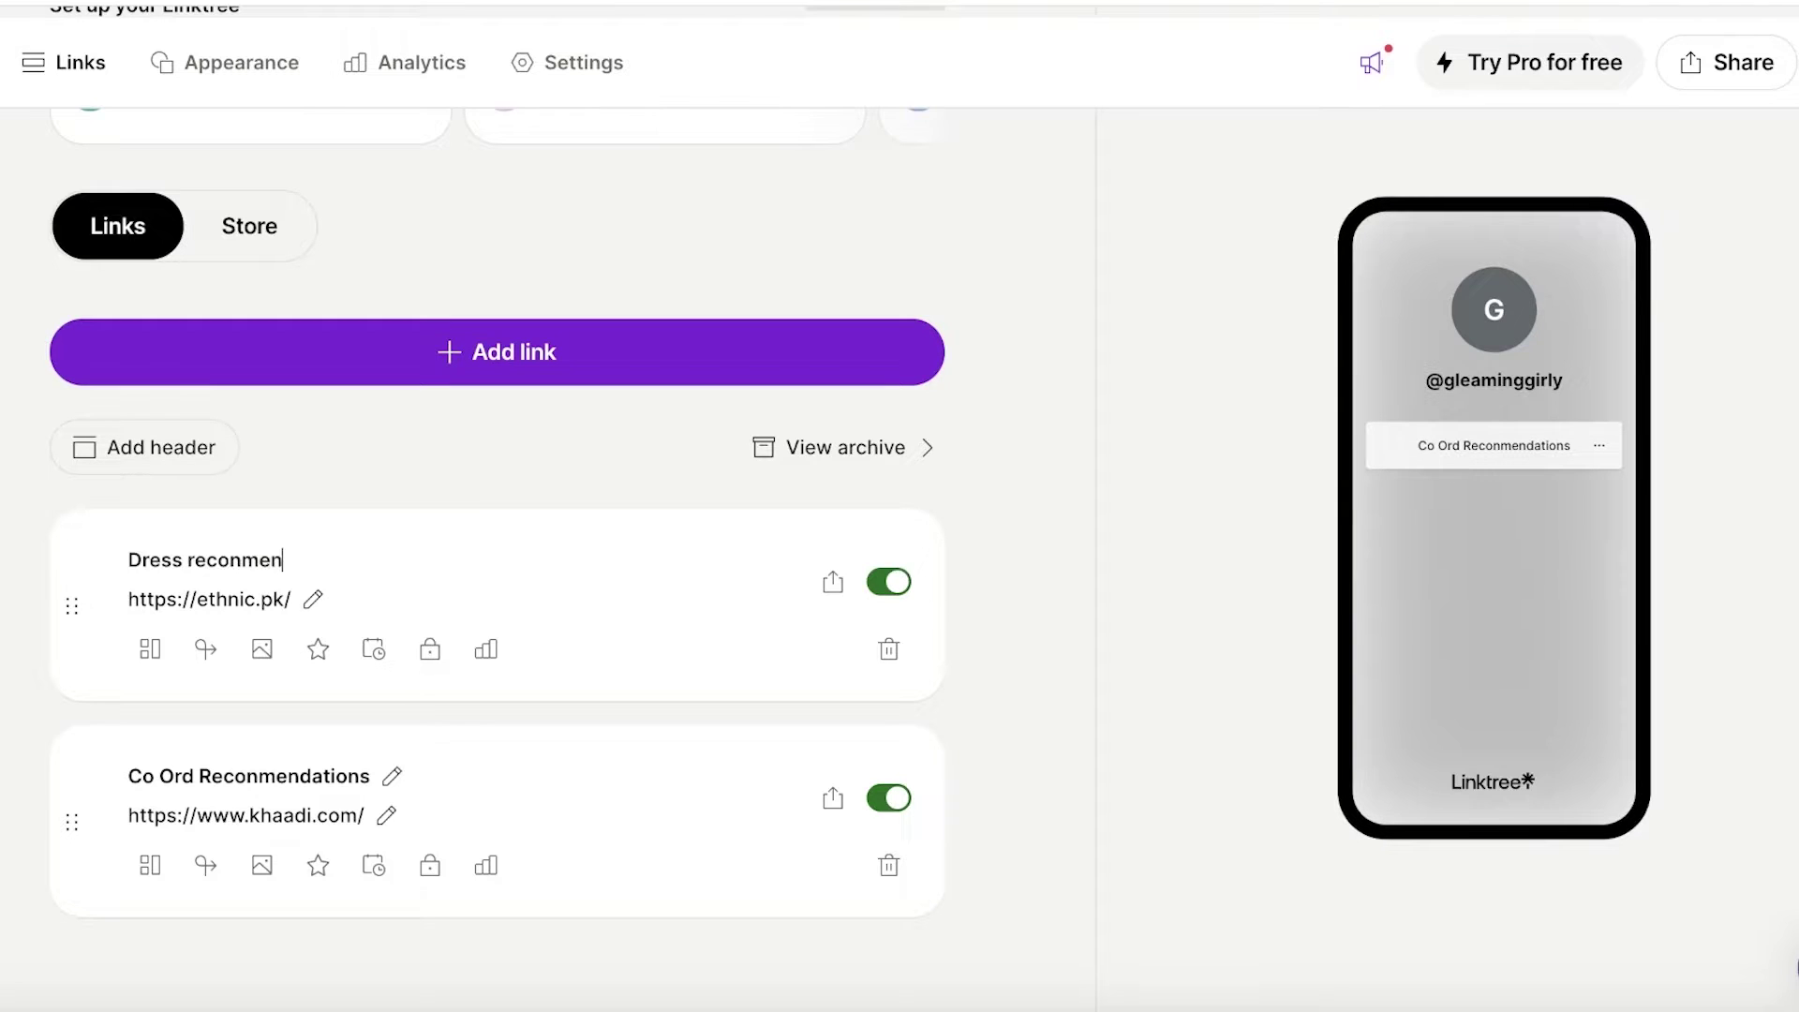
{"action": "key", "text": "BackSpace"}
{"action": "key", "text": "BackSpace"}
{"action": "key", "text": "BackSpace"}
{"action": "key", "text": "BackSpace"}
{"action": "key", "text": "BackSpace"}
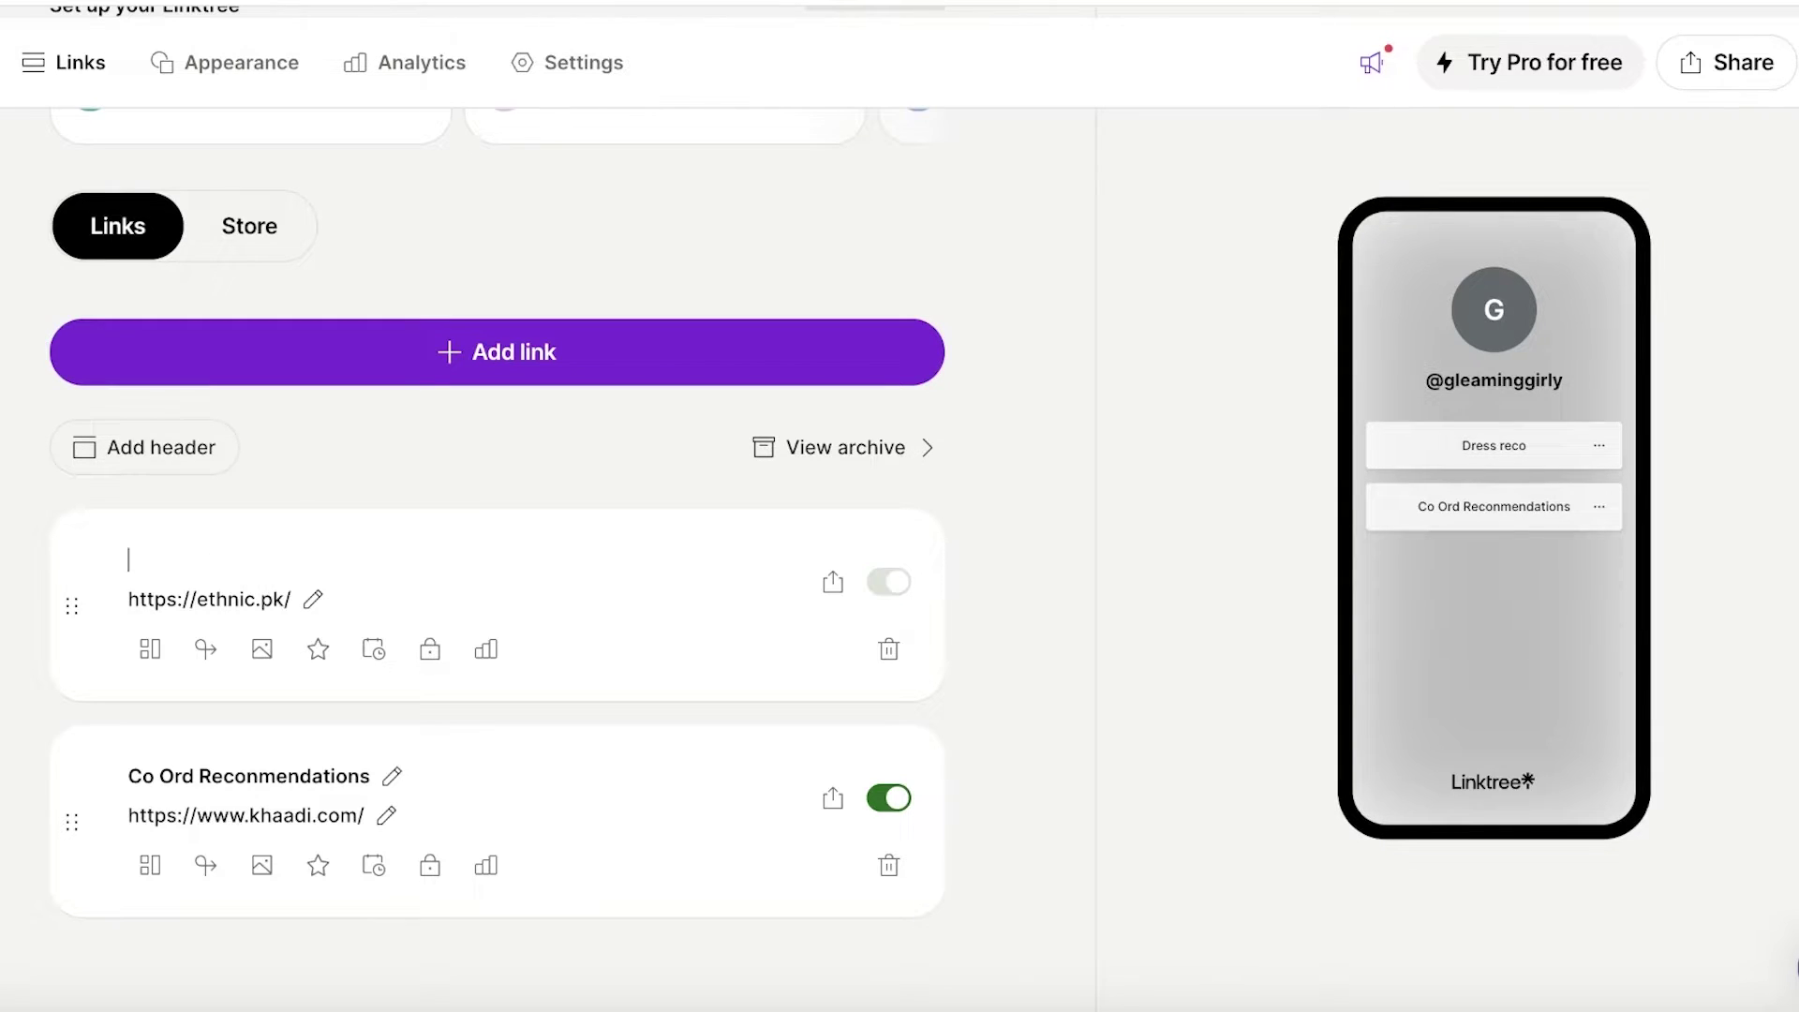
{"action": "type", "text": "DRESSES"}
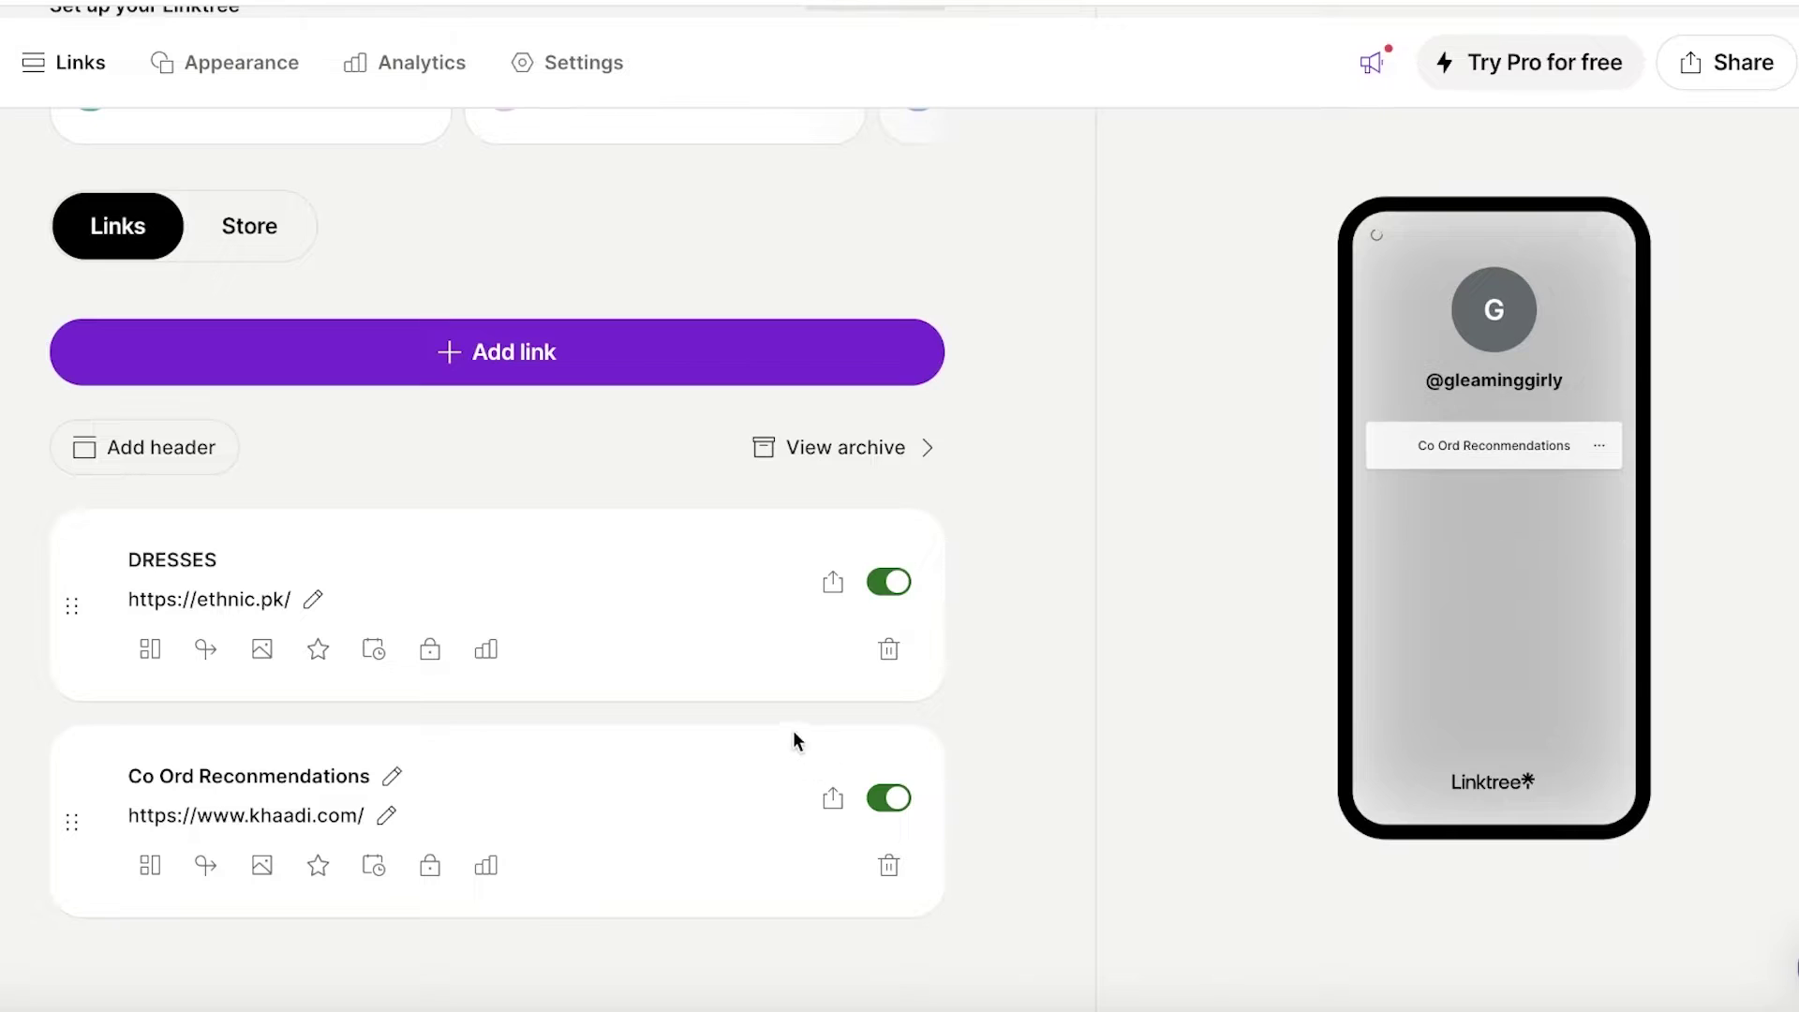
{"action": "left_click", "coordinate": [1241, 635]}
Step: Start retitling the khaadi.com link to MATCHING SETS, then bring up Add link again
{"action": "left_click", "coordinate": [392, 776]}
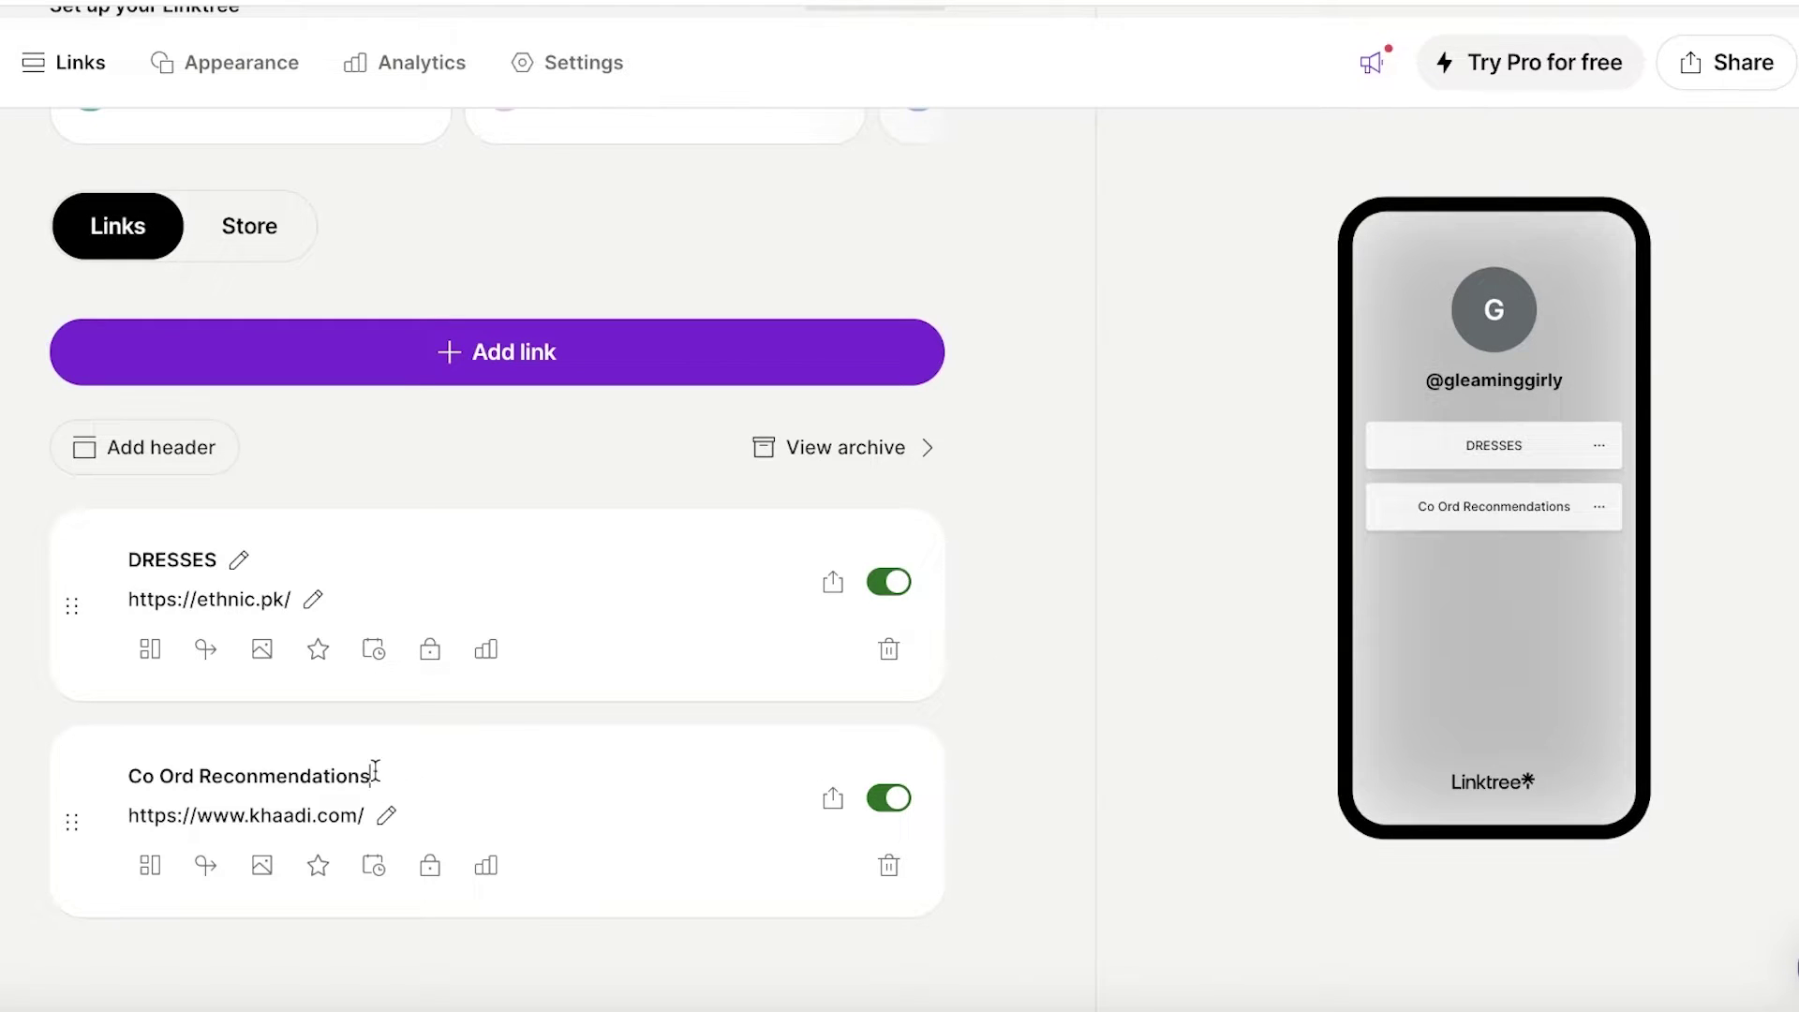
{"action": "triple_click", "coordinate": [374, 771]}
{"action": "type", "text": "MATCHING SETS"}
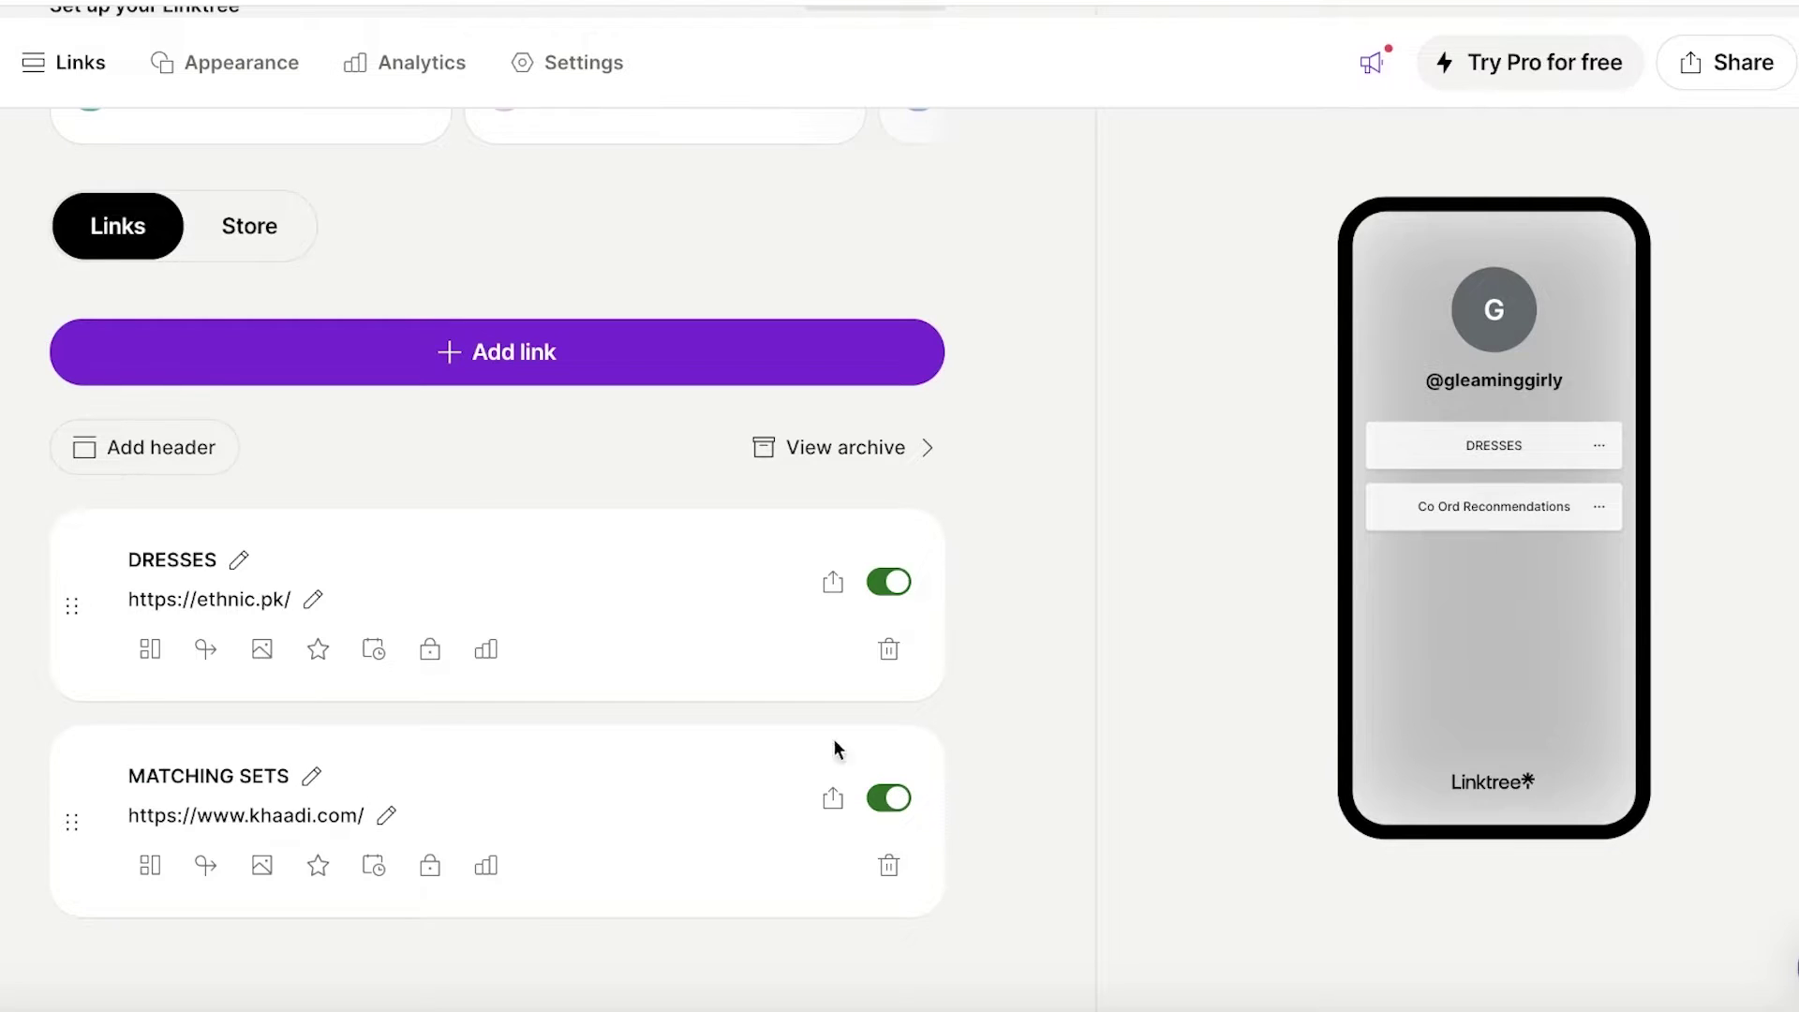
{"action": "left_click", "coordinate": [764, 347]}
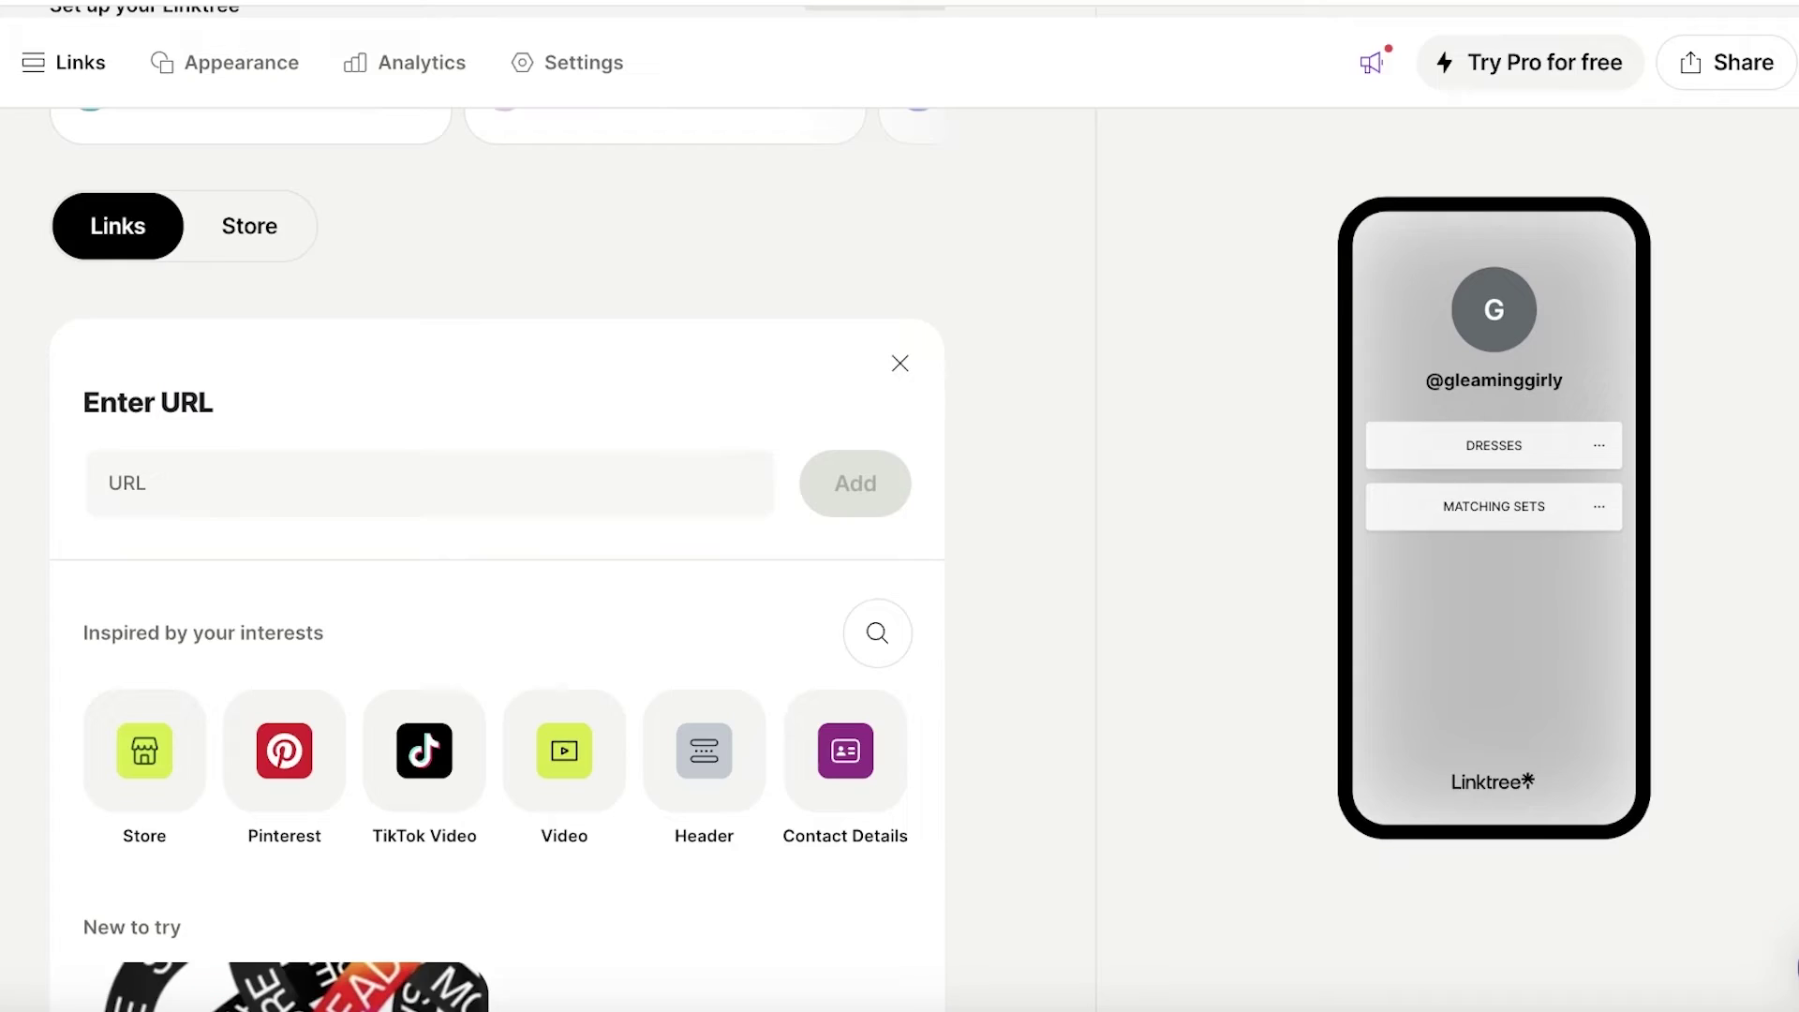
{"action": "left_click", "coordinate": [346, 458]}
{"action": "type", "text": "https://www.gulahmedshop.com/accessories/womens-shoes?p=3"}
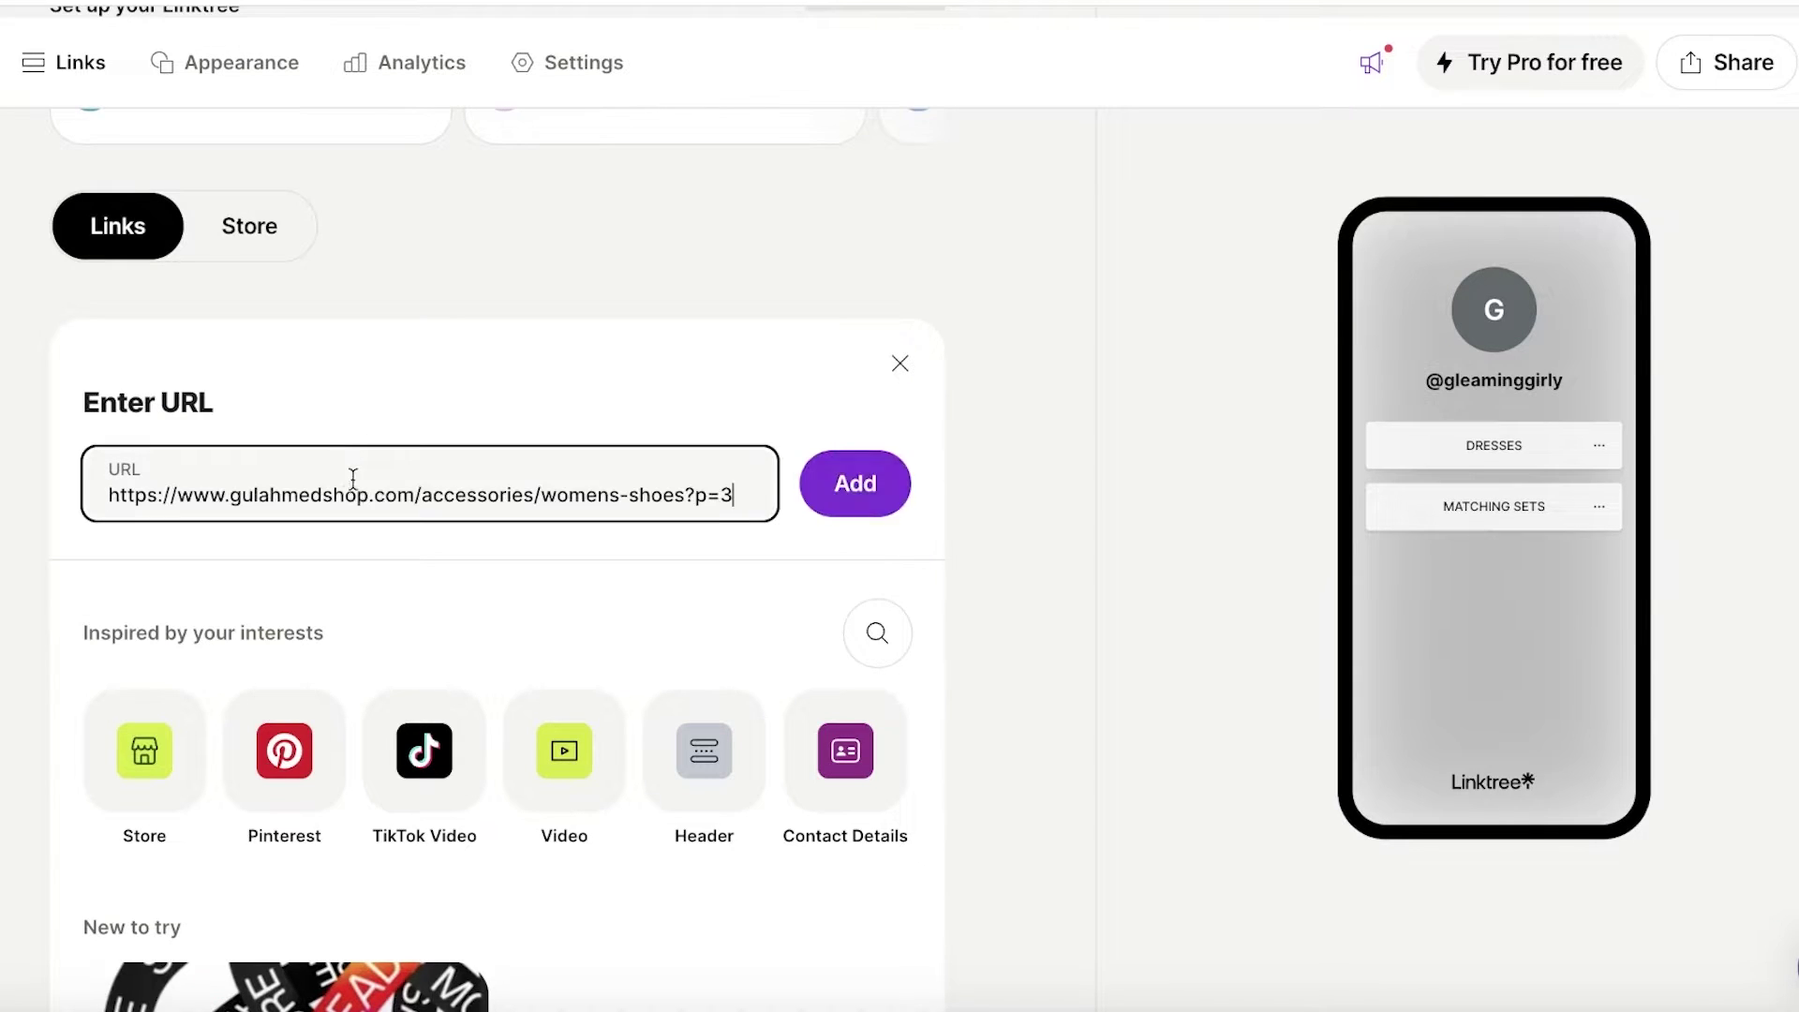
{"action": "left_click", "coordinate": [853, 485]}
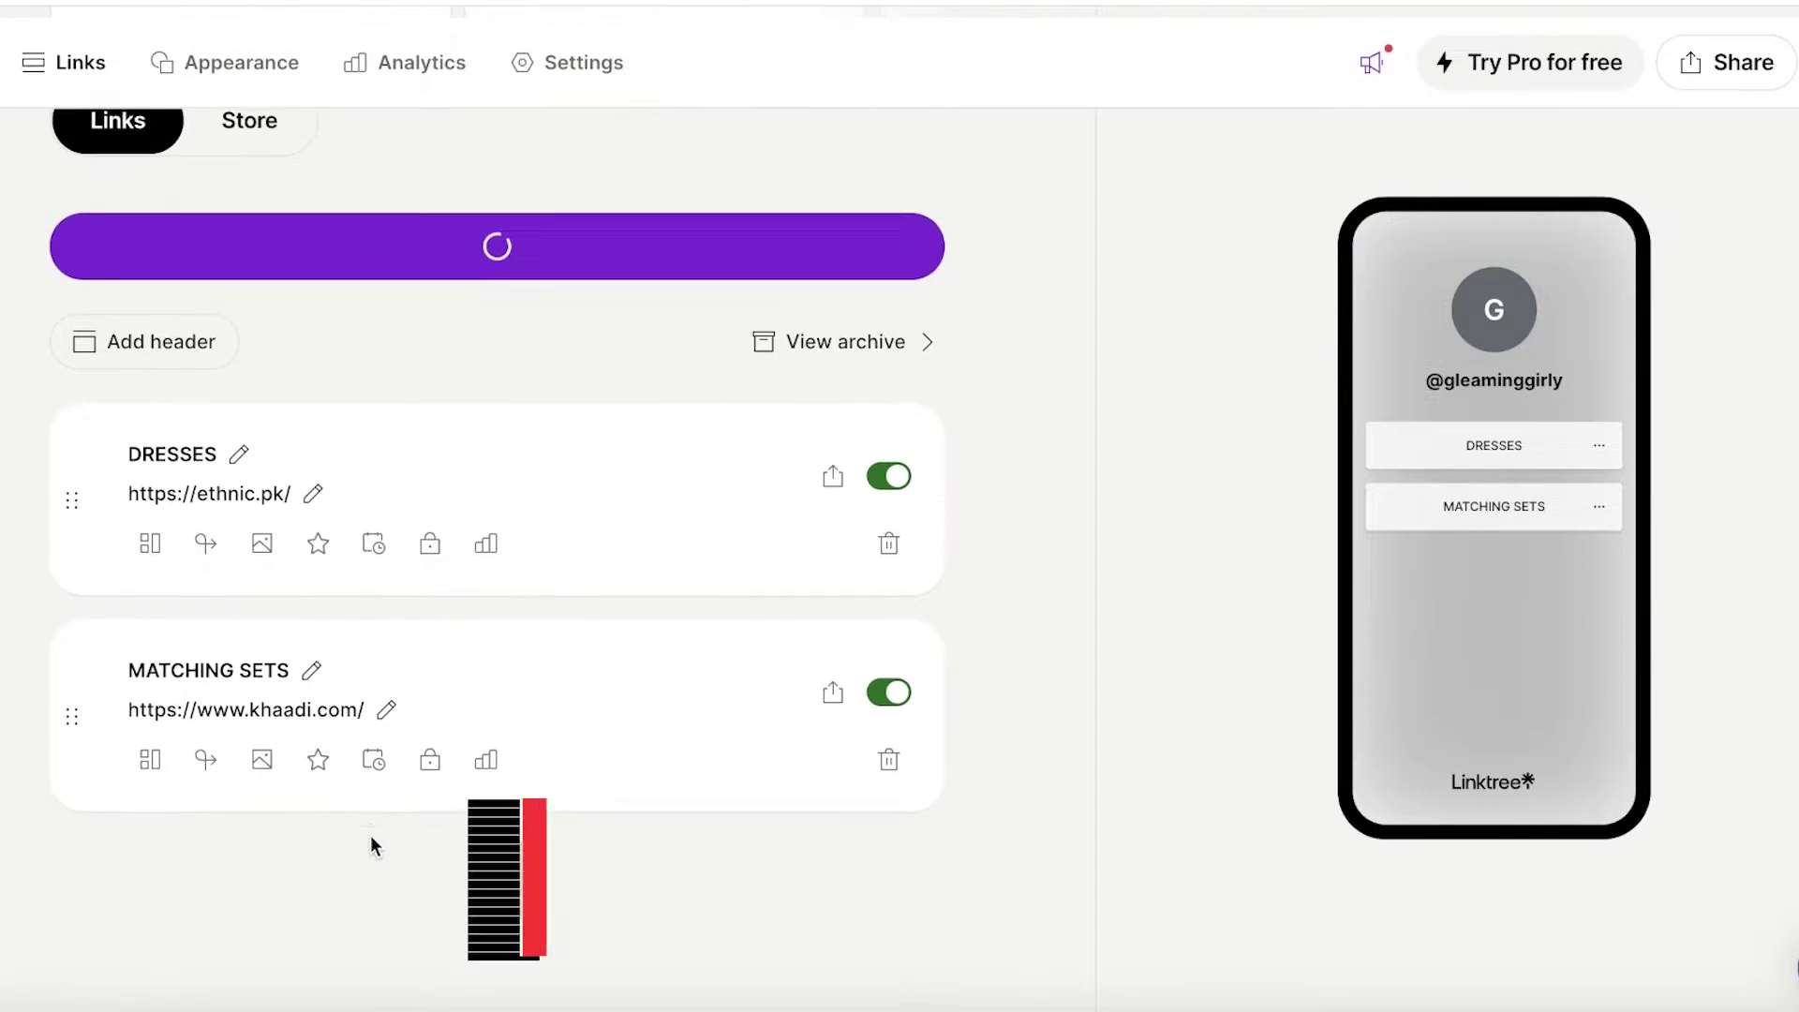
{"action": "left_click", "coordinate": [193, 452]}
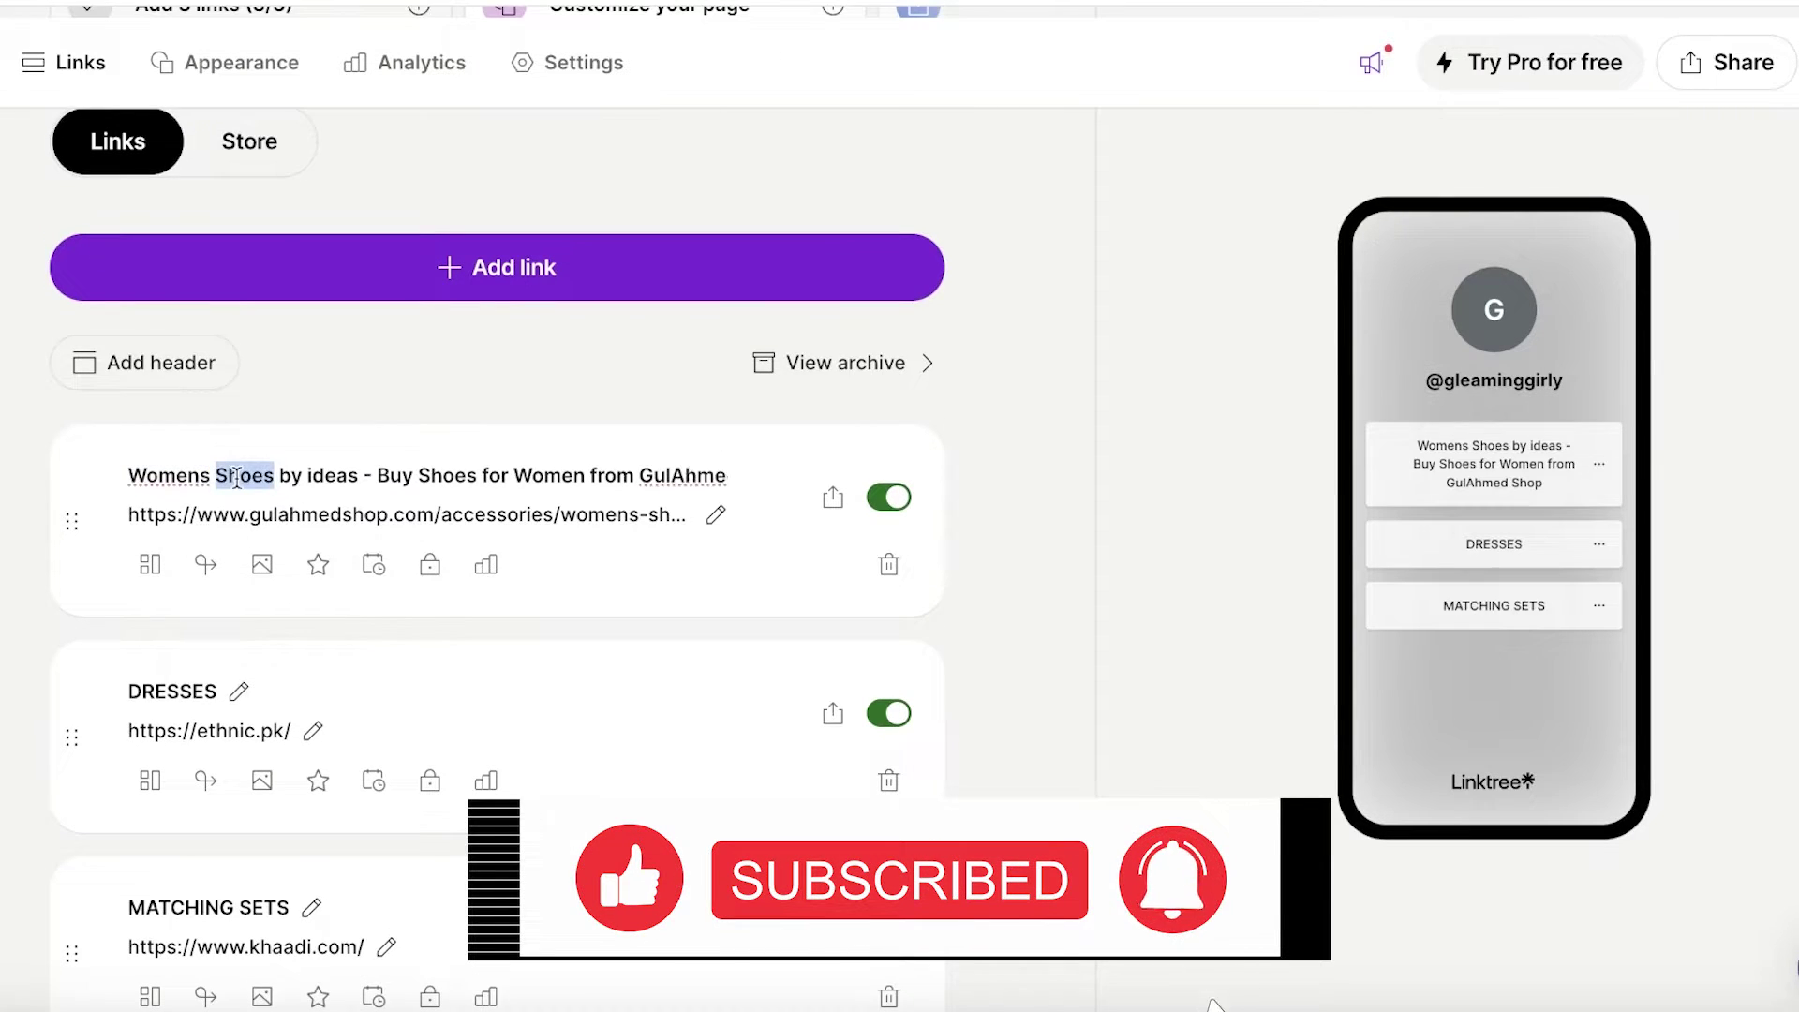
{"action": "triple_click", "coordinate": [236, 476]}
{"action": "type", "text": "VIRAL SHOE"}
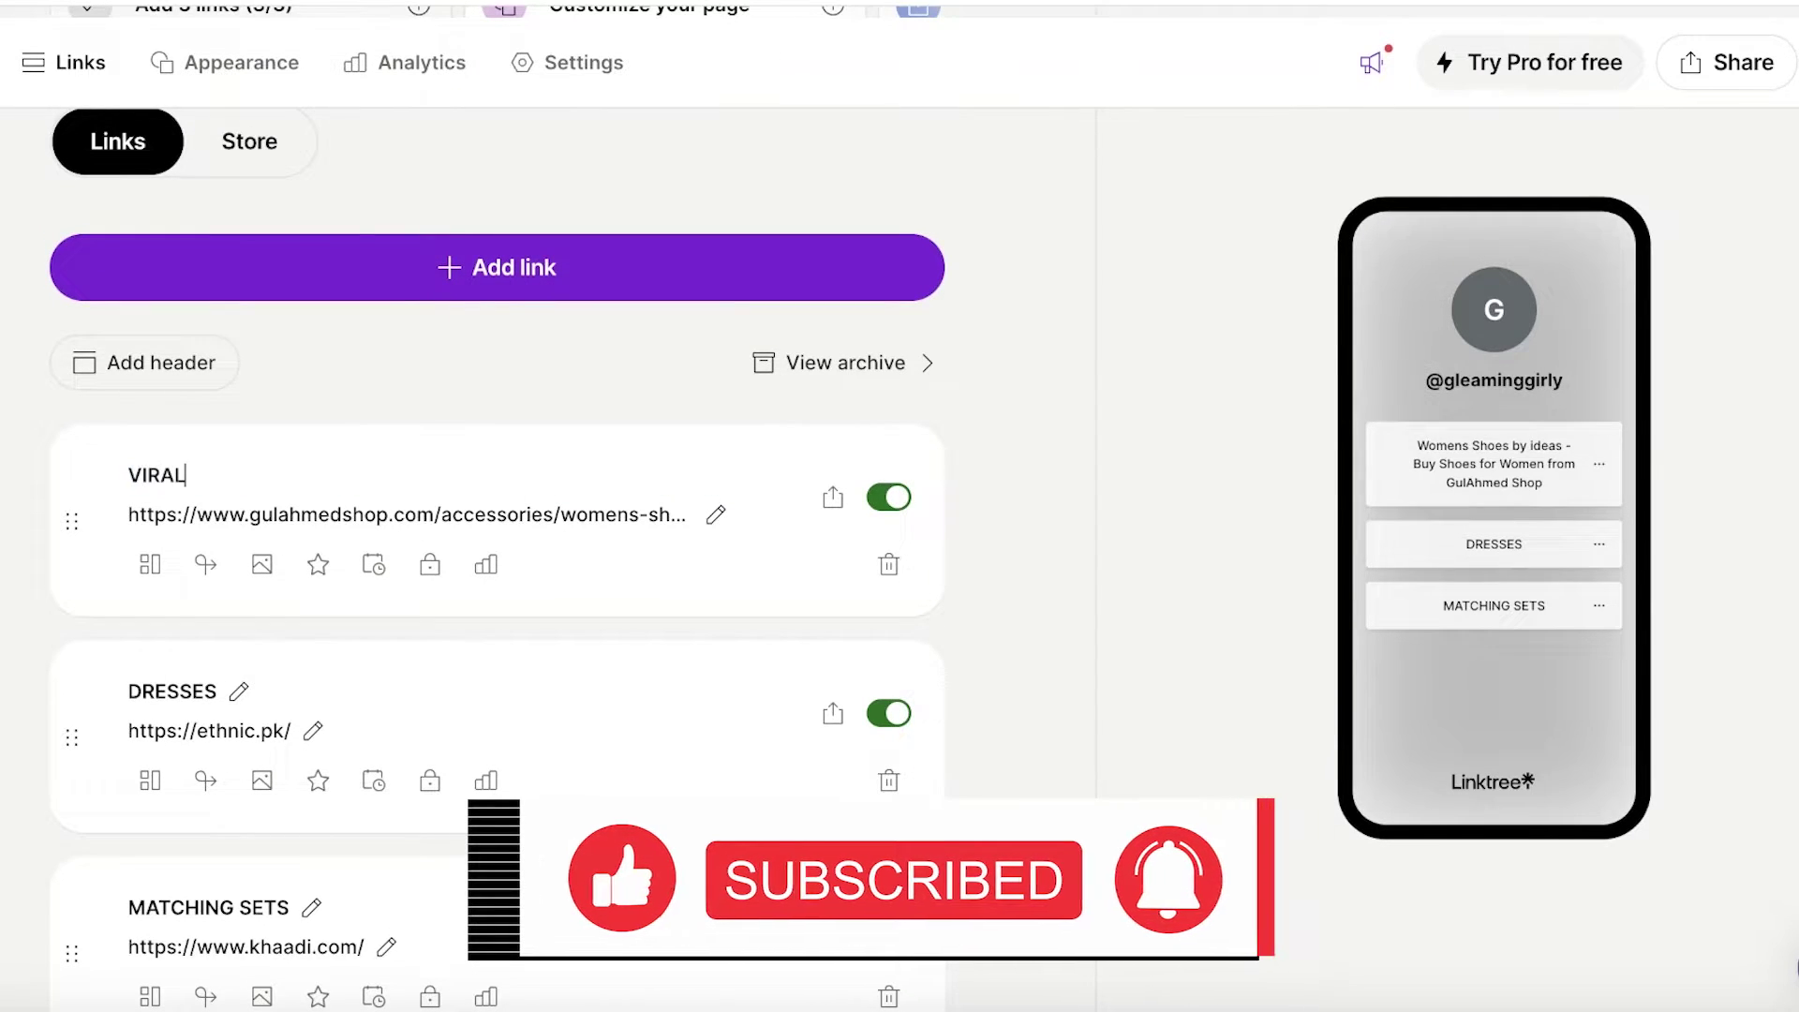
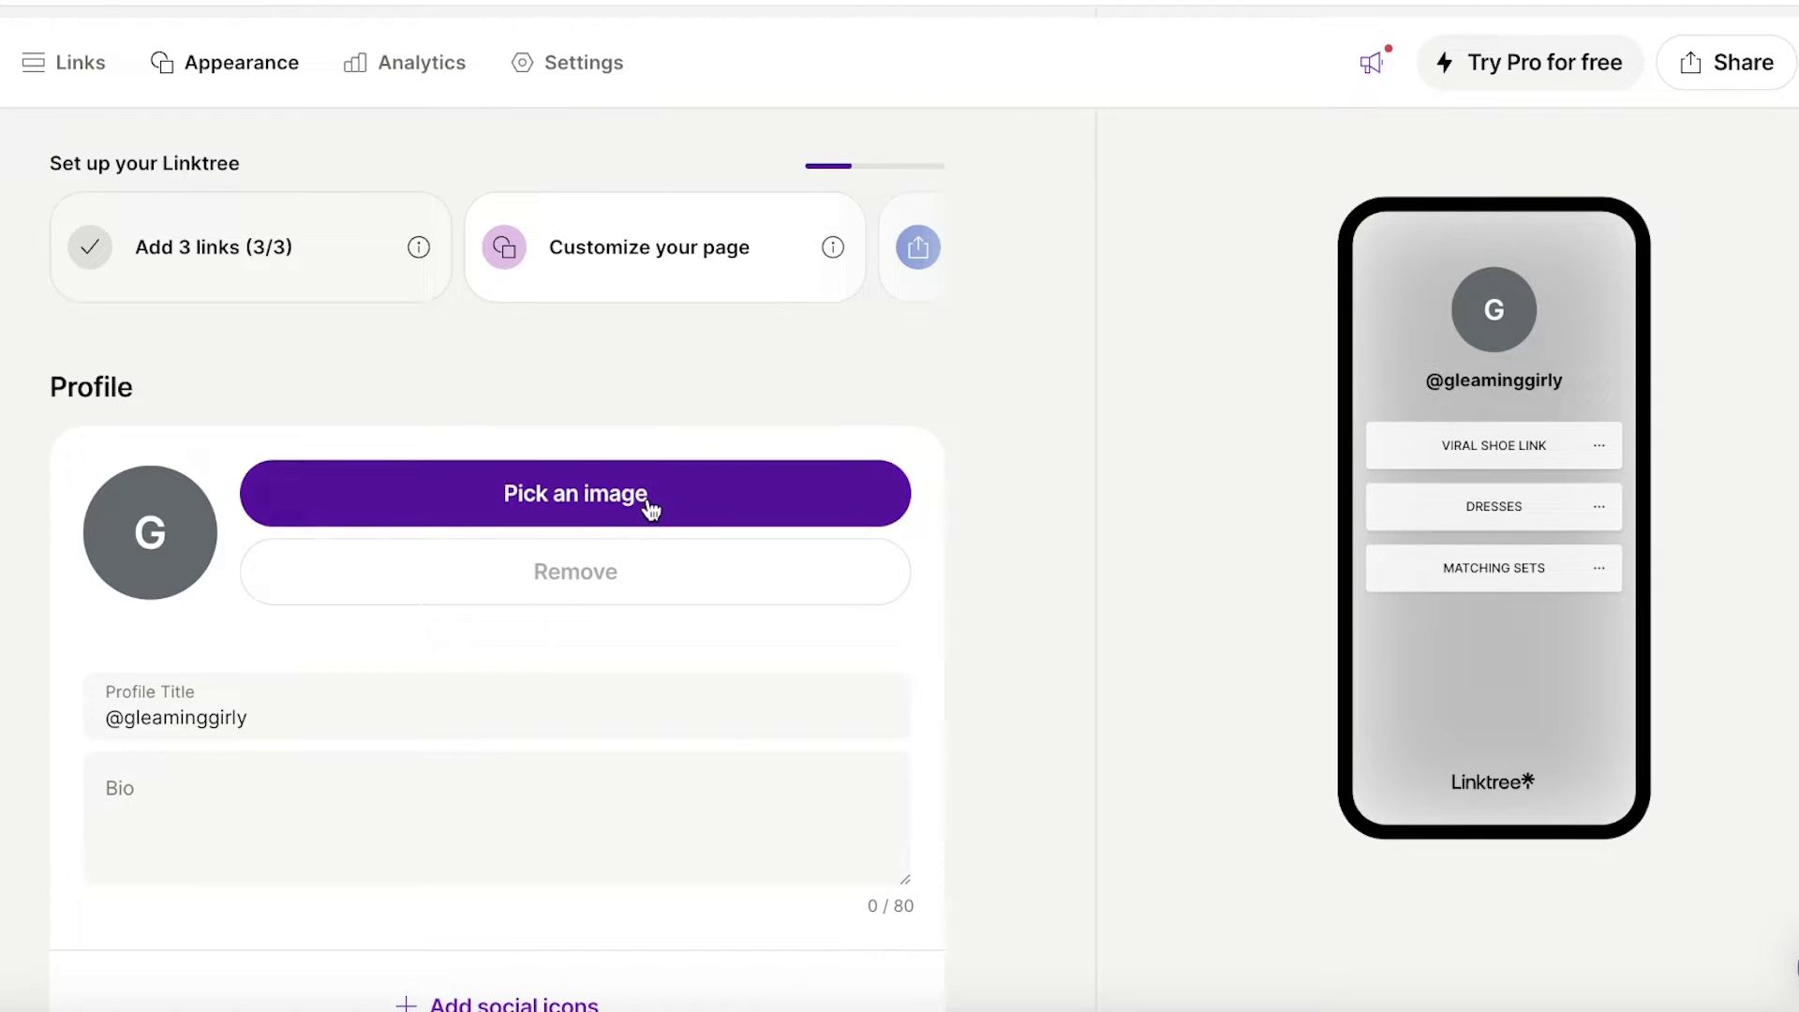
Step: Choose your own upload for the profile picture and pick a photo from Downloads' Steph folder
{"action": "left_click", "coordinate": [643, 500]}
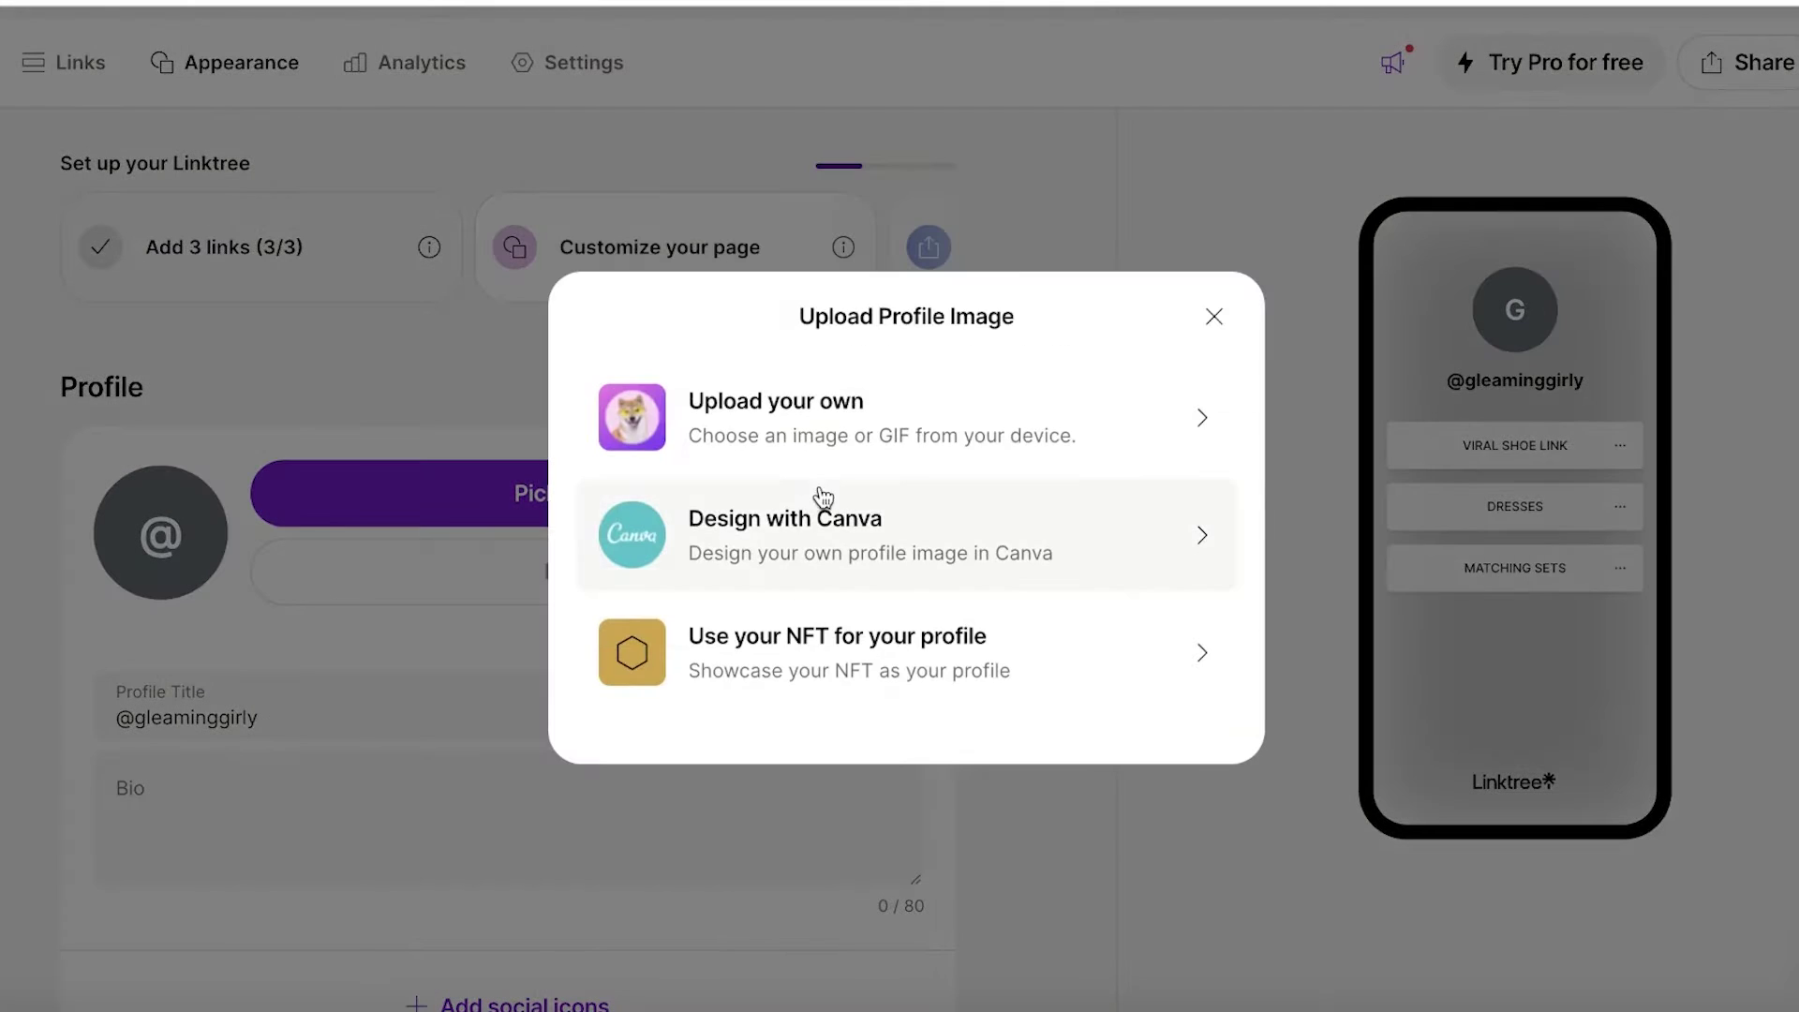
{"action": "left_click", "coordinate": [821, 418]}
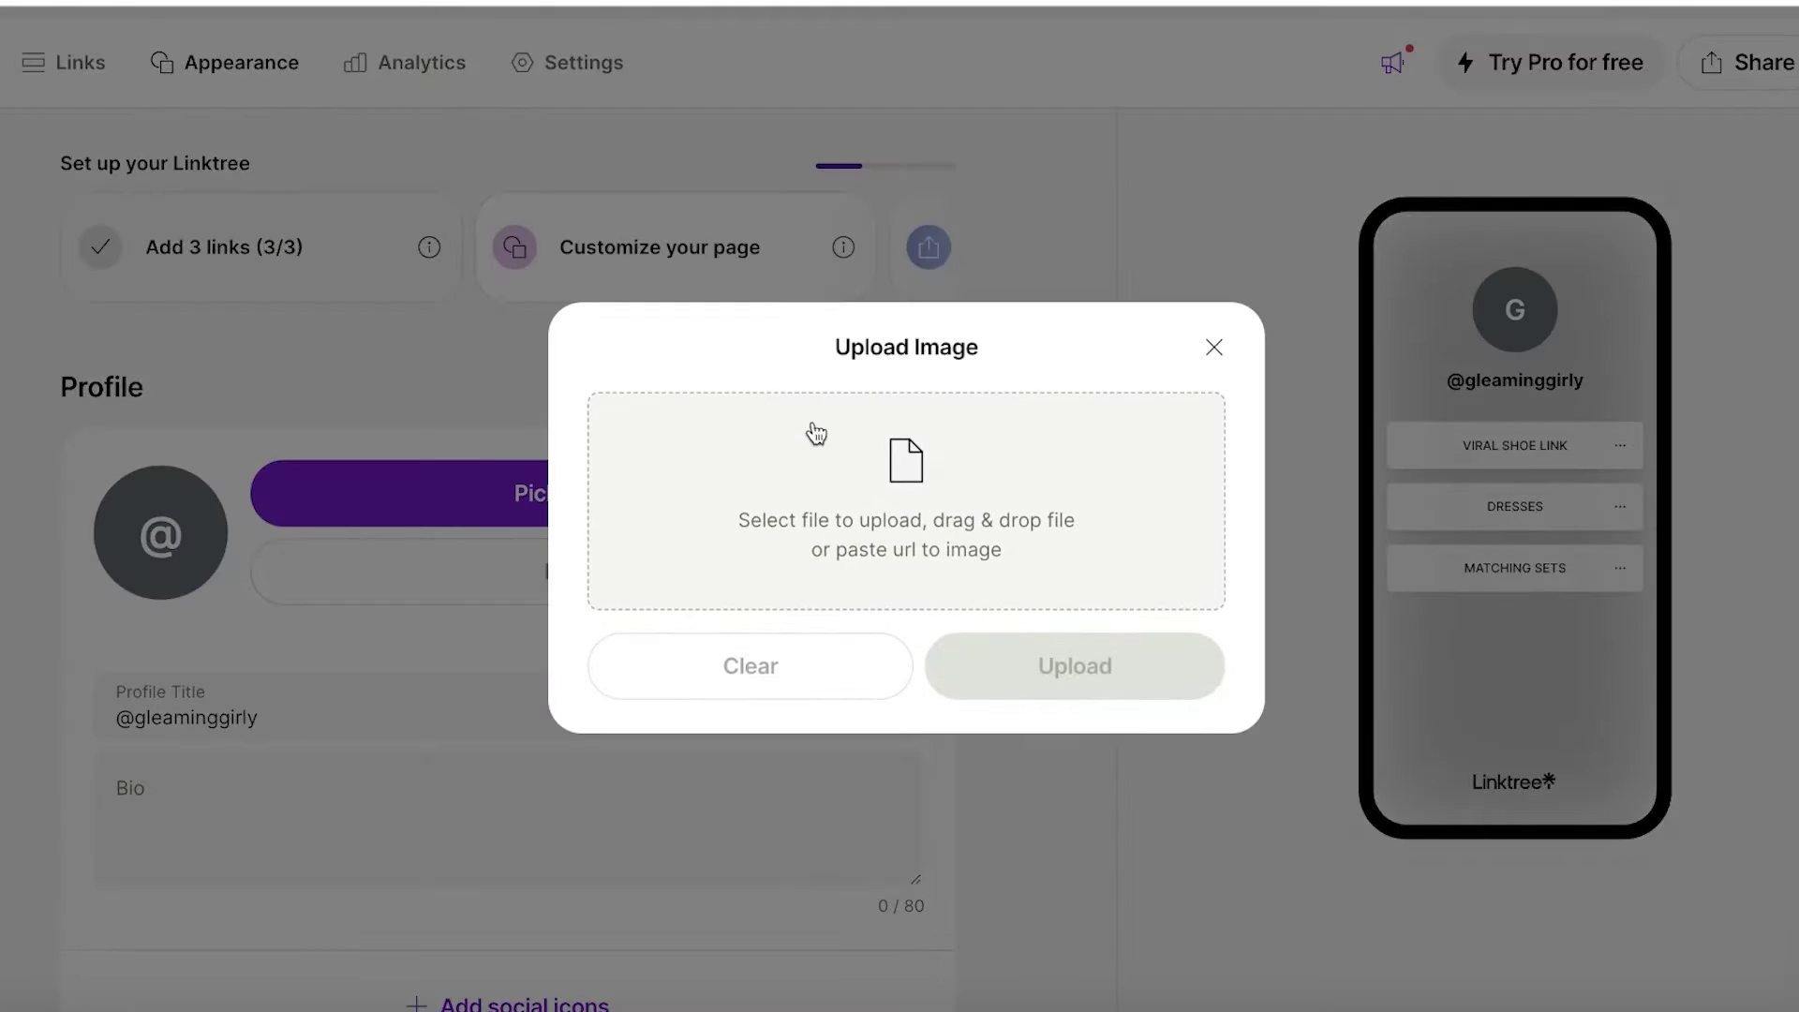
{"action": "left_click", "coordinate": [852, 469]}
{"action": "left_click", "coordinate": [450, 323]}
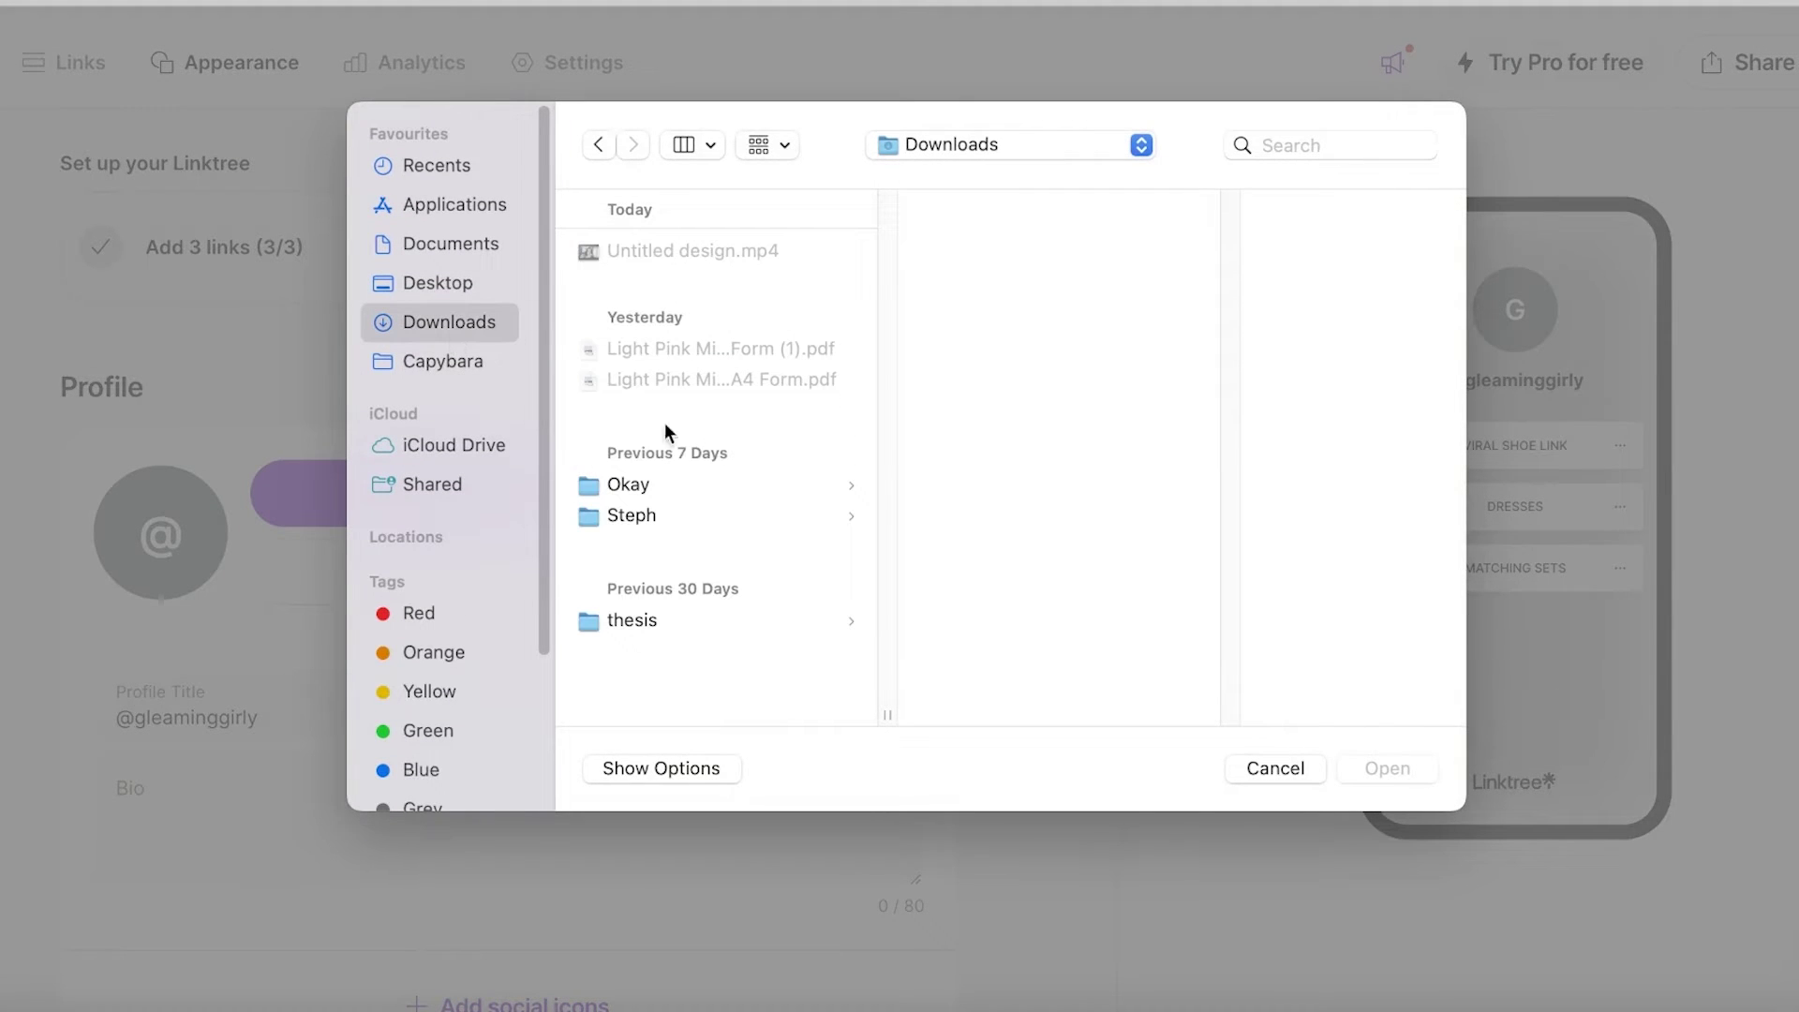
{"action": "left_click", "coordinate": [638, 515]}
{"action": "left_click", "coordinate": [1003, 348]}
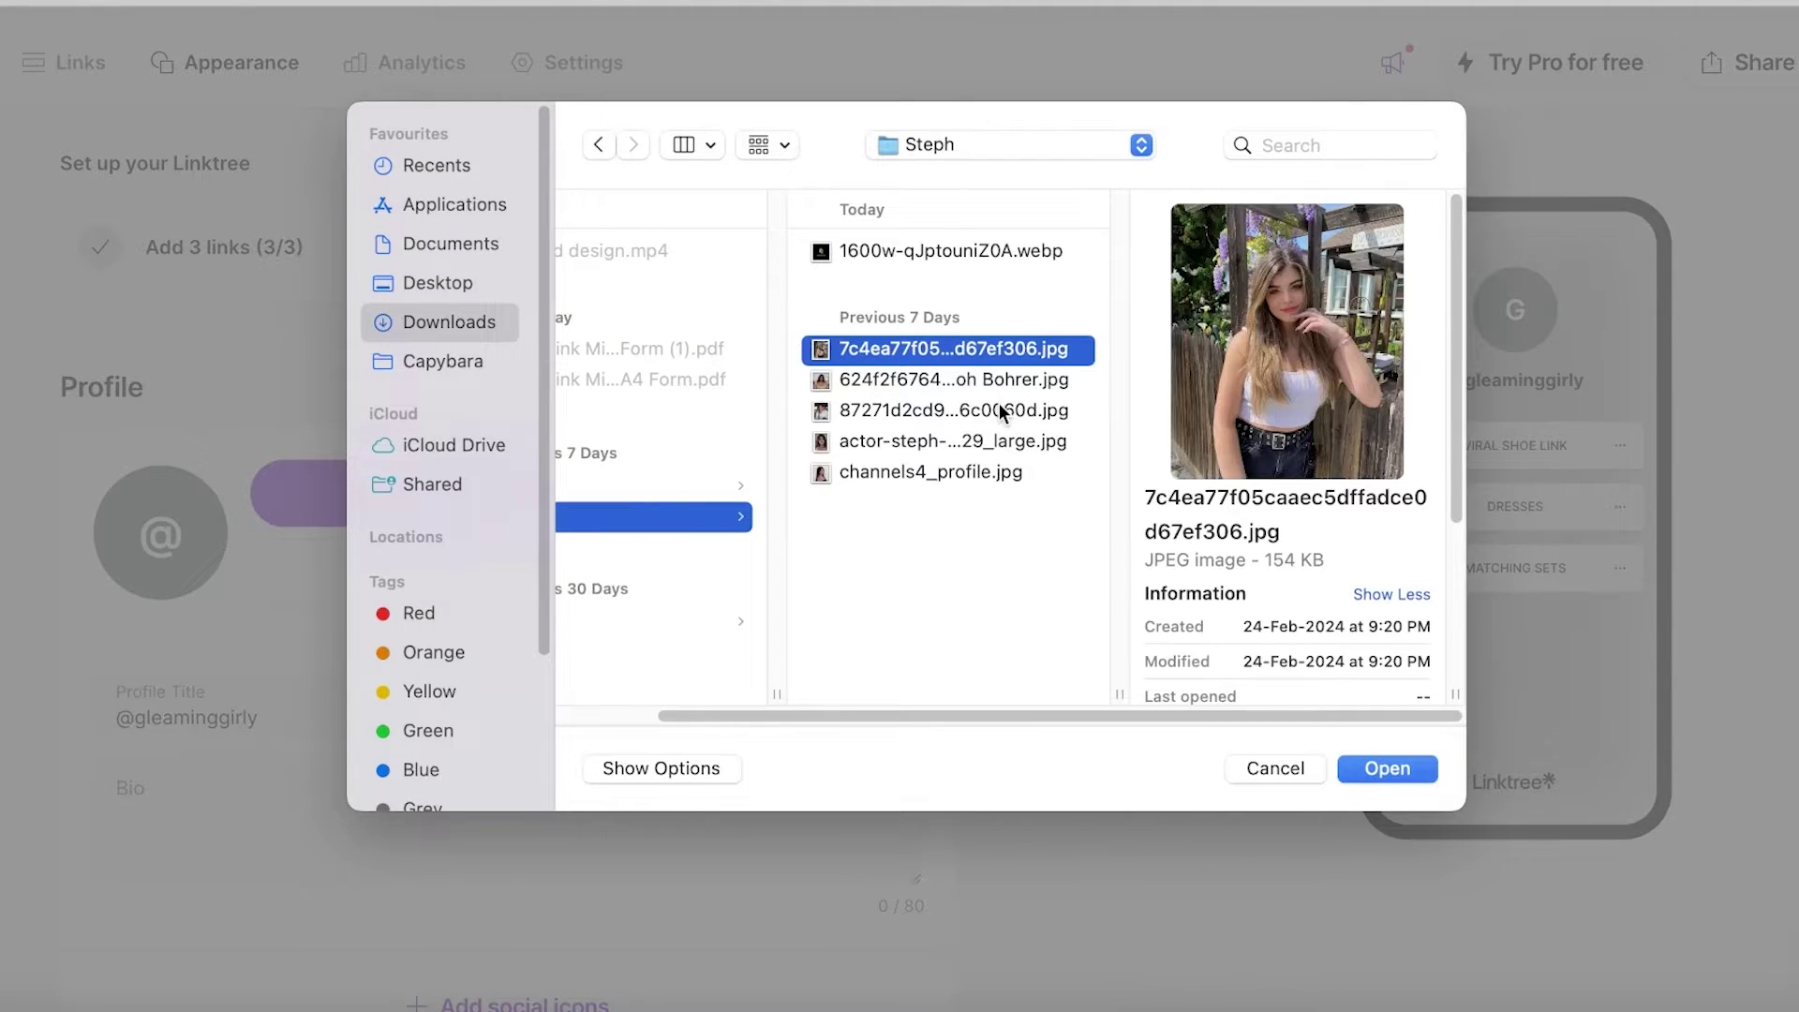
{"action": "left_click", "coordinate": [994, 413]}
{"action": "left_click", "coordinate": [952, 437]}
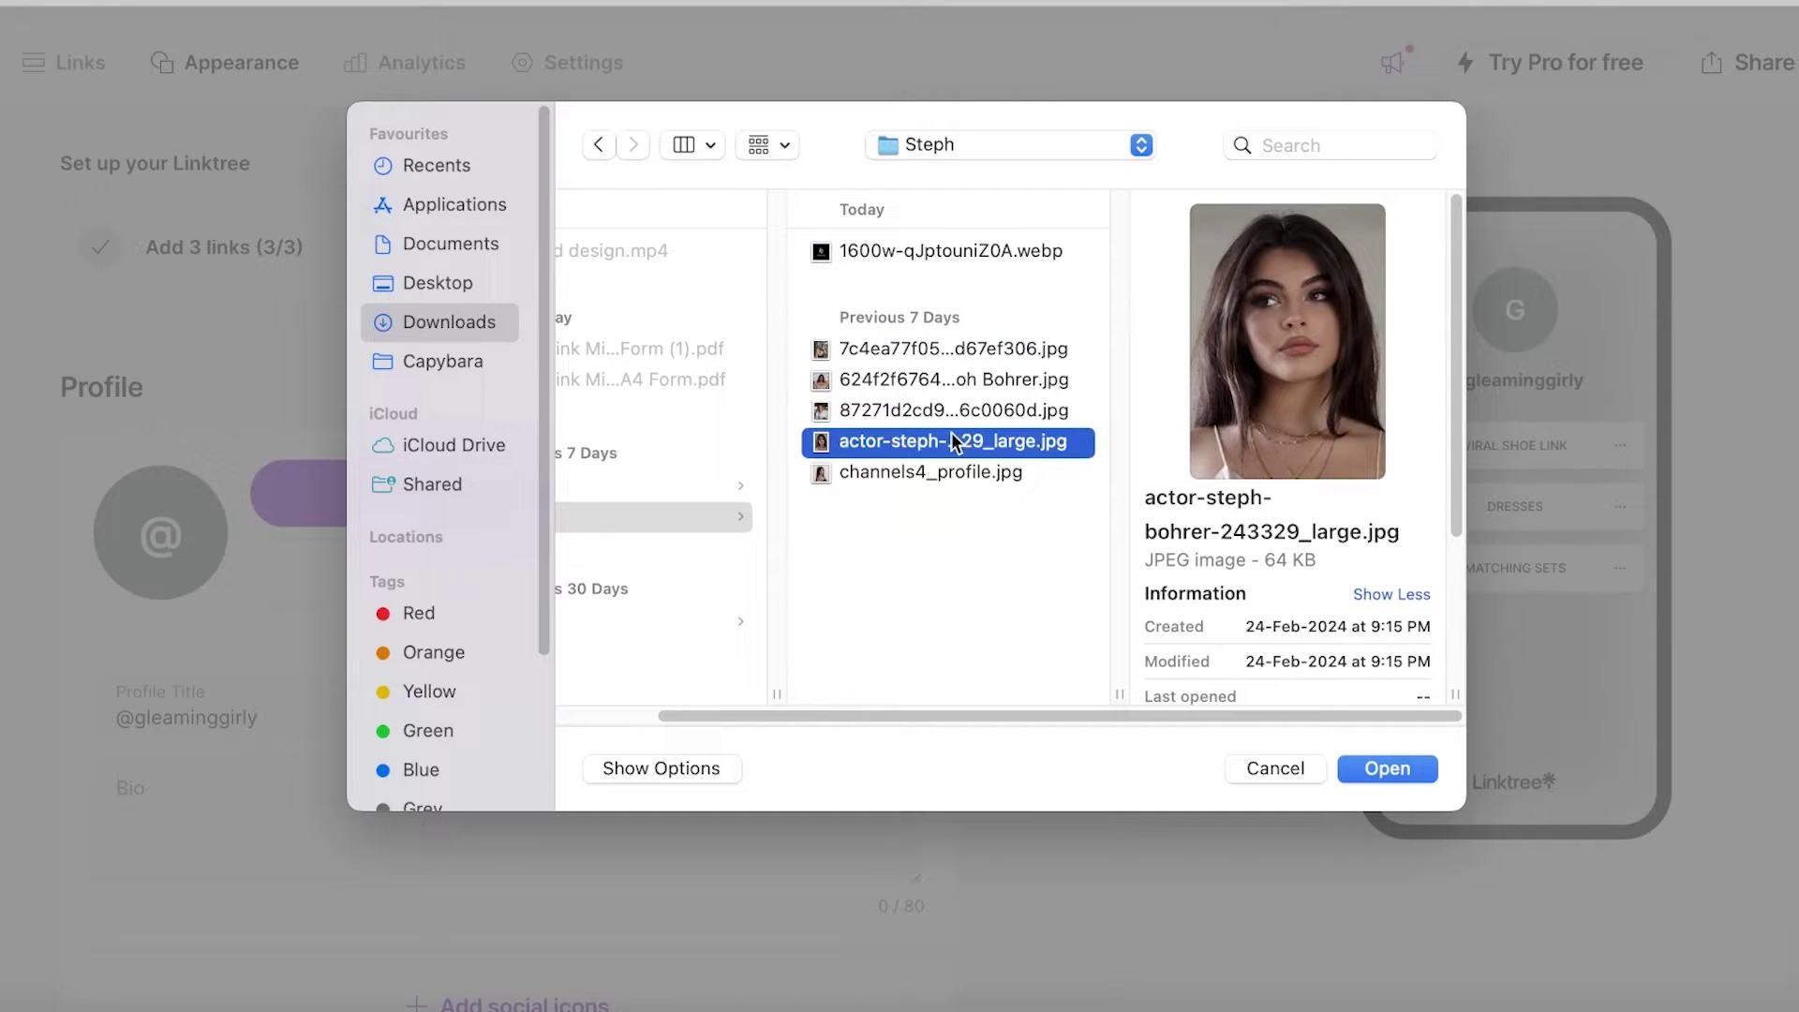
{"action": "left_click", "coordinate": [954, 379]}
Step: Crop the chosen portrait photo and upload it as the profile image
{"action": "left_click", "coordinate": [1394, 765]}
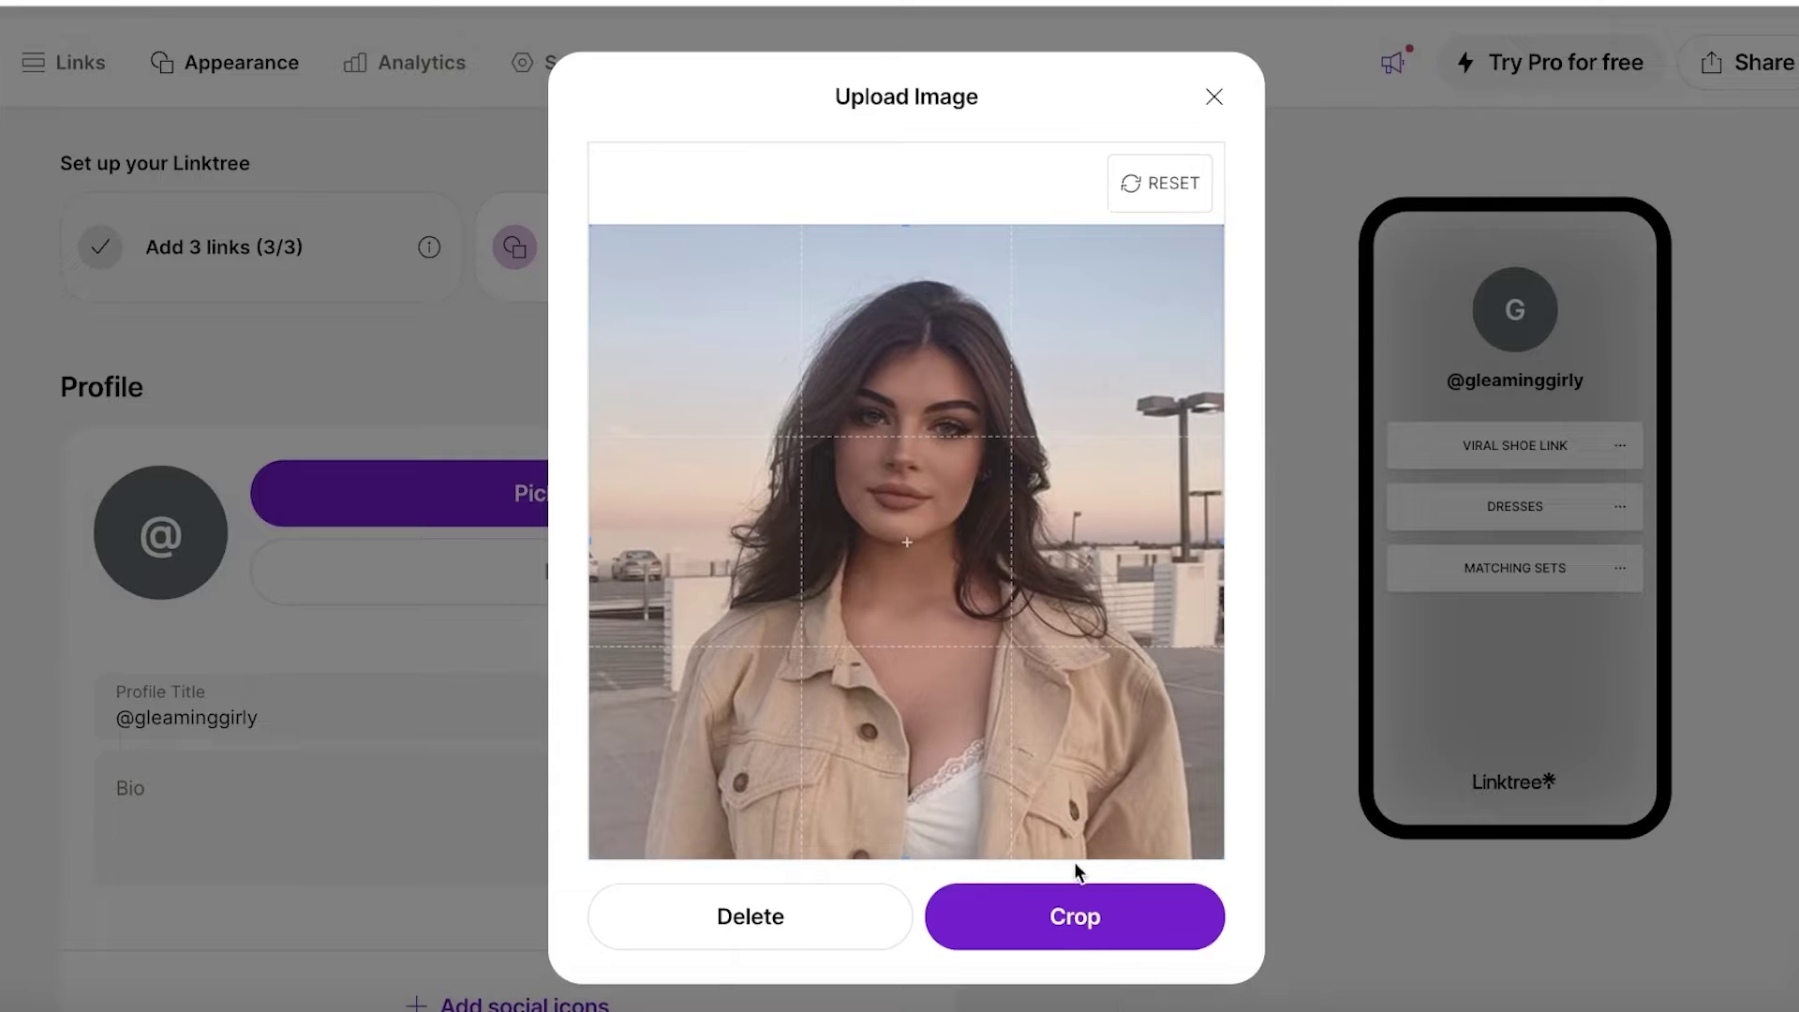
{"action": "left_click", "coordinate": [1041, 937]}
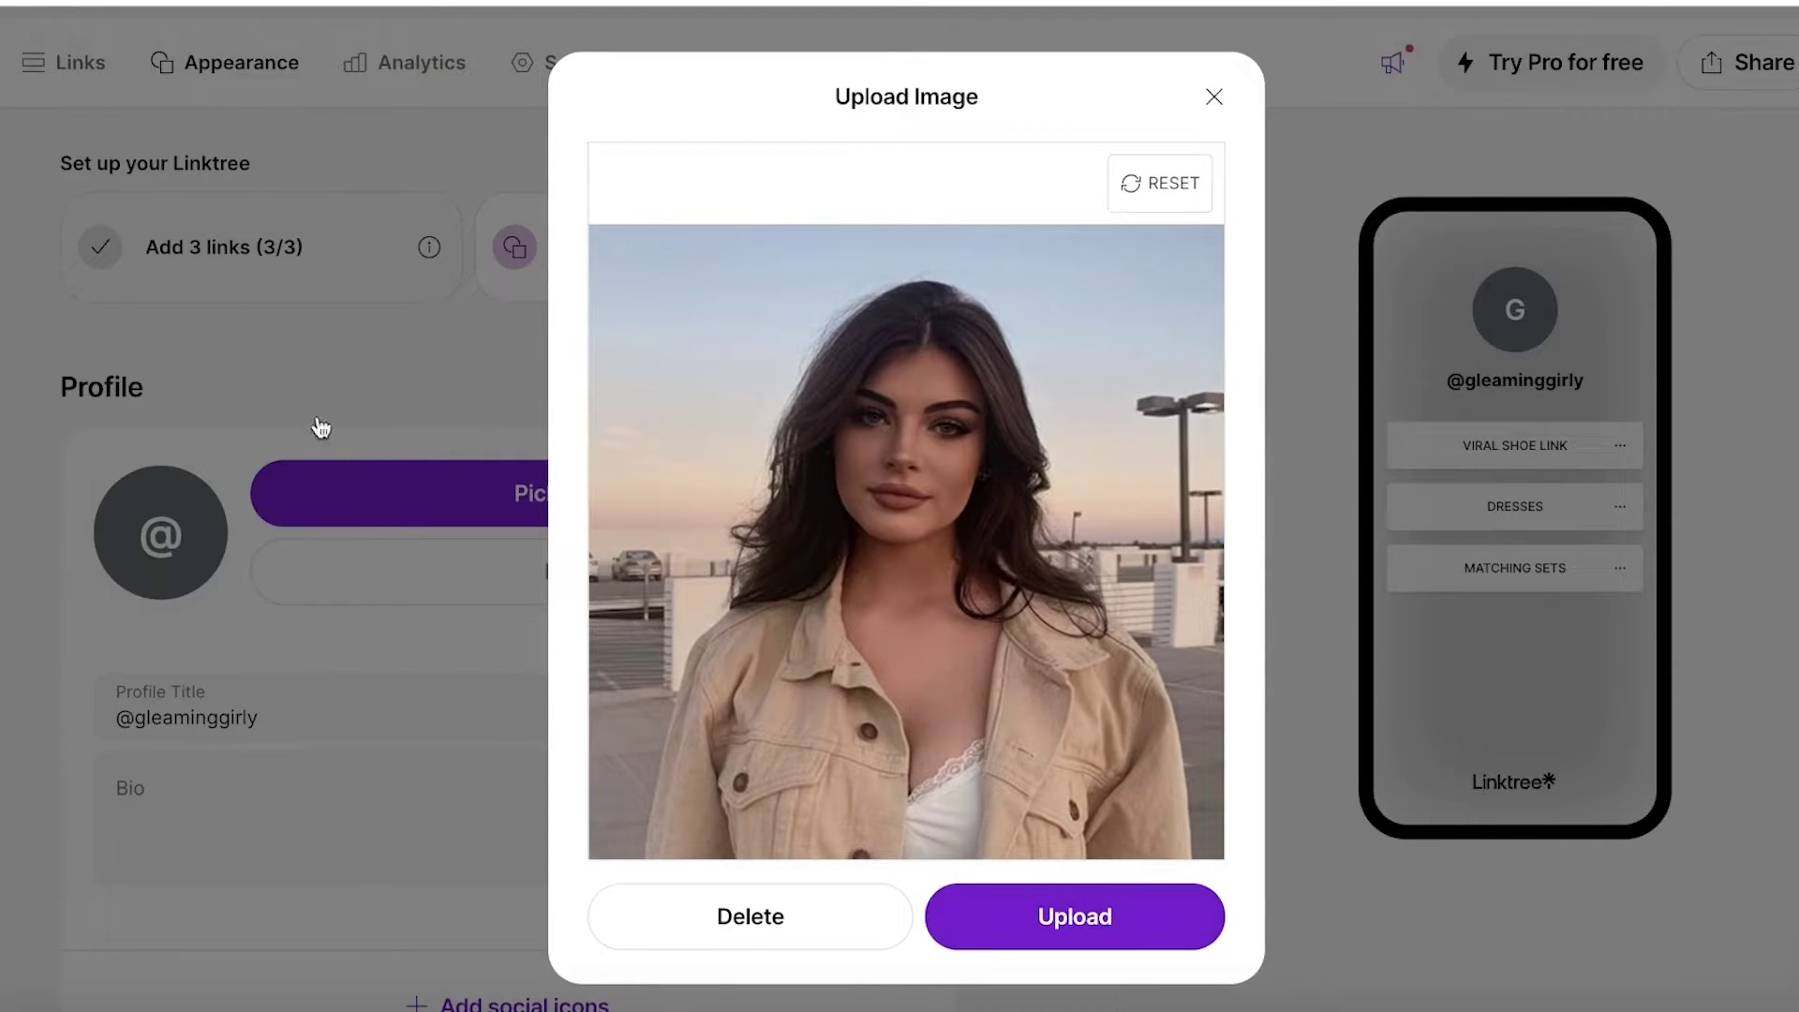
{"action": "left_click", "coordinate": [1117, 945]}
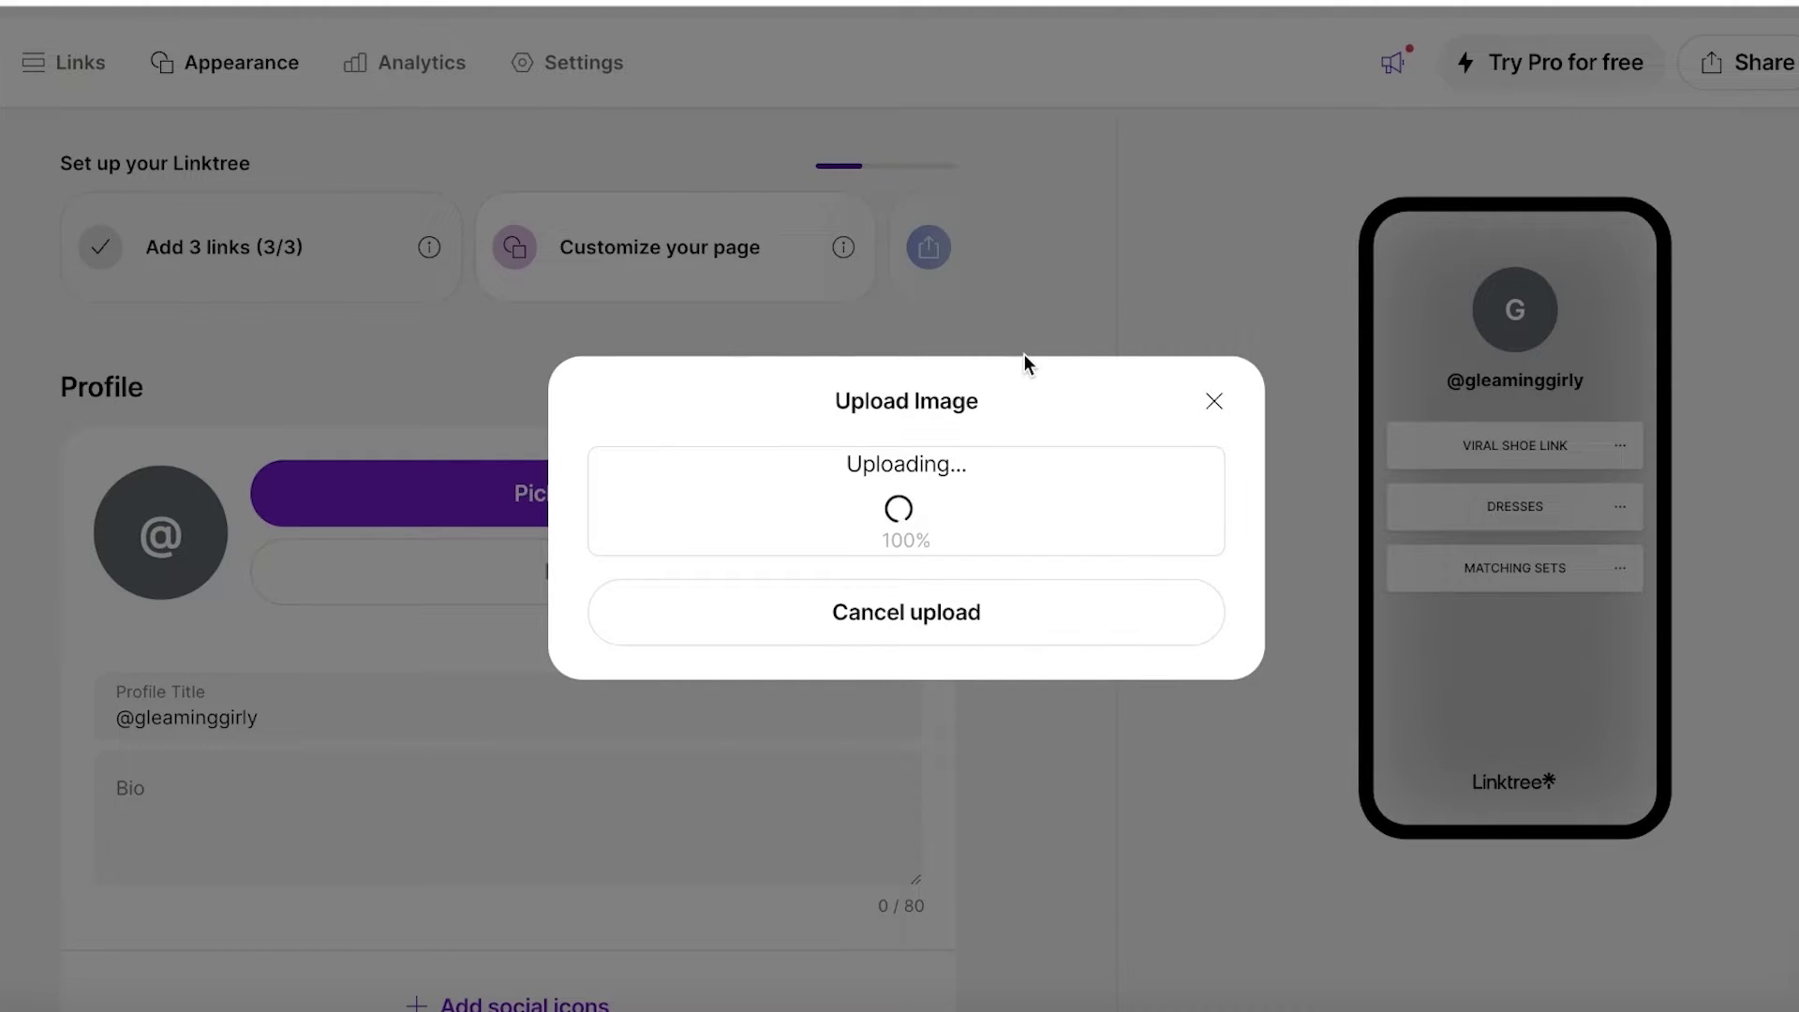
{"action": "scroll", "coordinate": [730, 465], "scroll_direction": "down", "scroll_amount": 3}
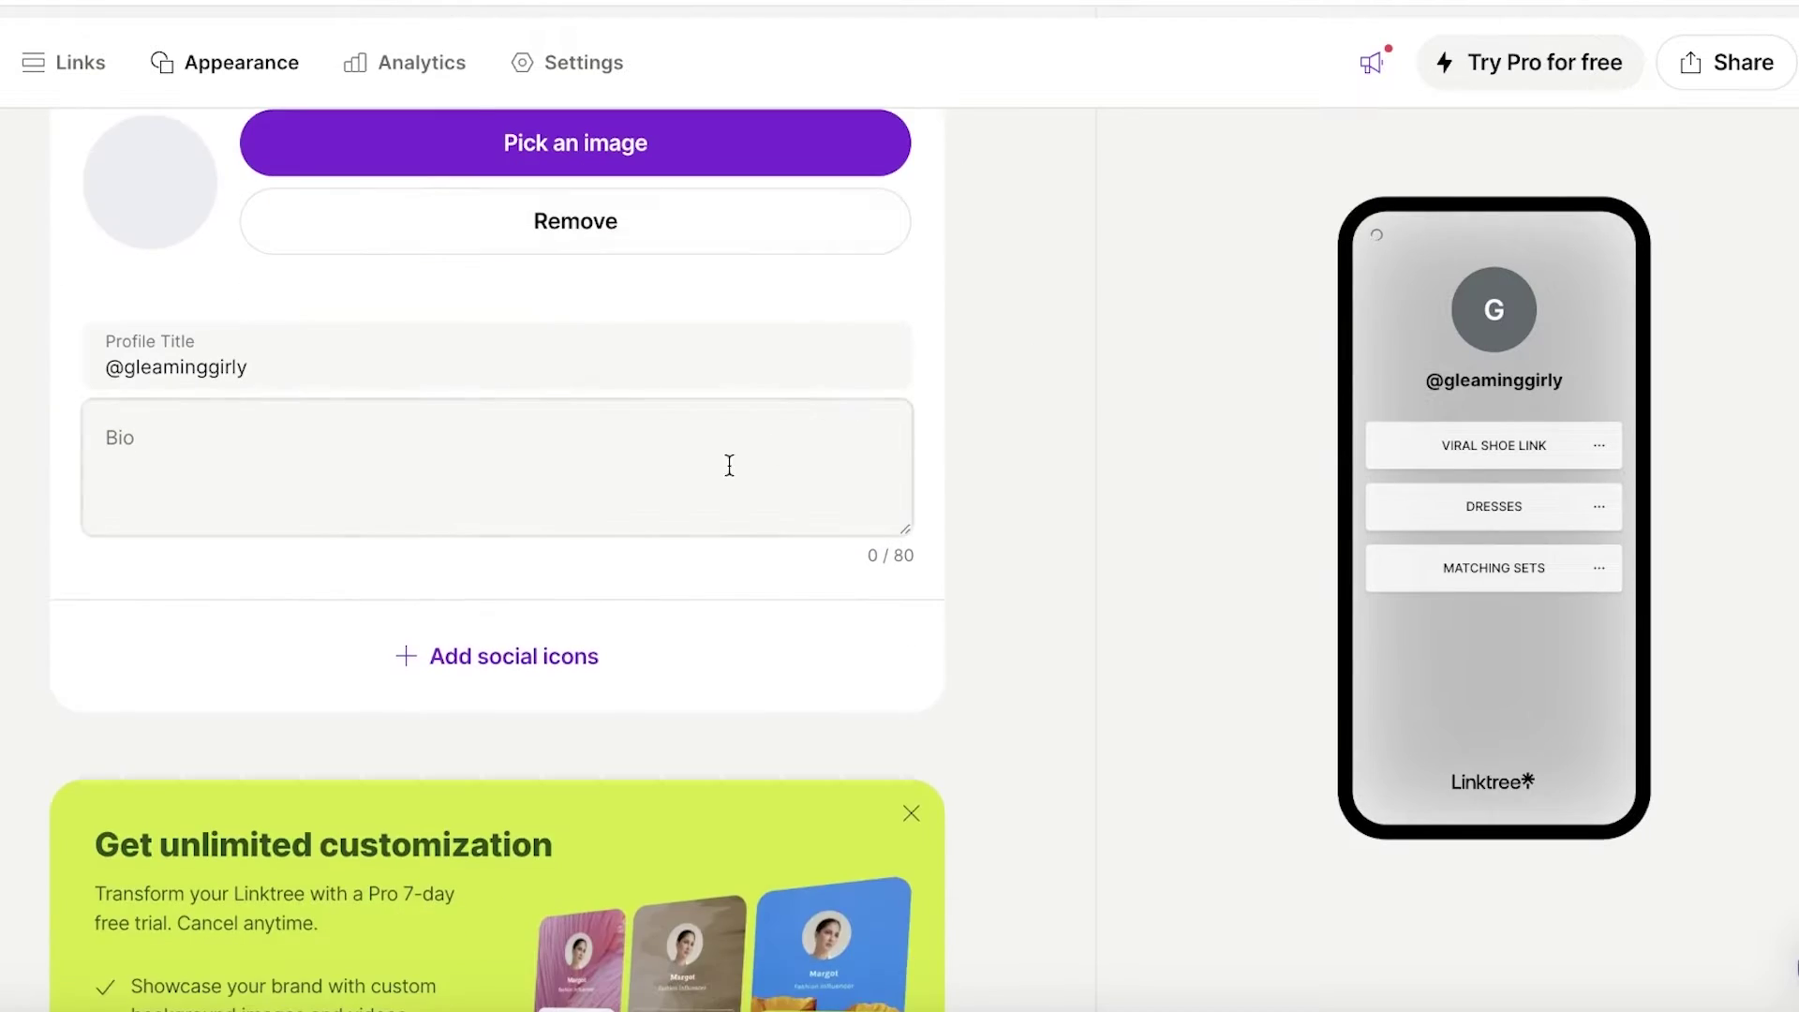
Step: Write 'MY CLOTHING INSPO AND RECONMENDATIONS' into the profile's Bio field
{"action": "left_click", "coordinate": [323, 462]}
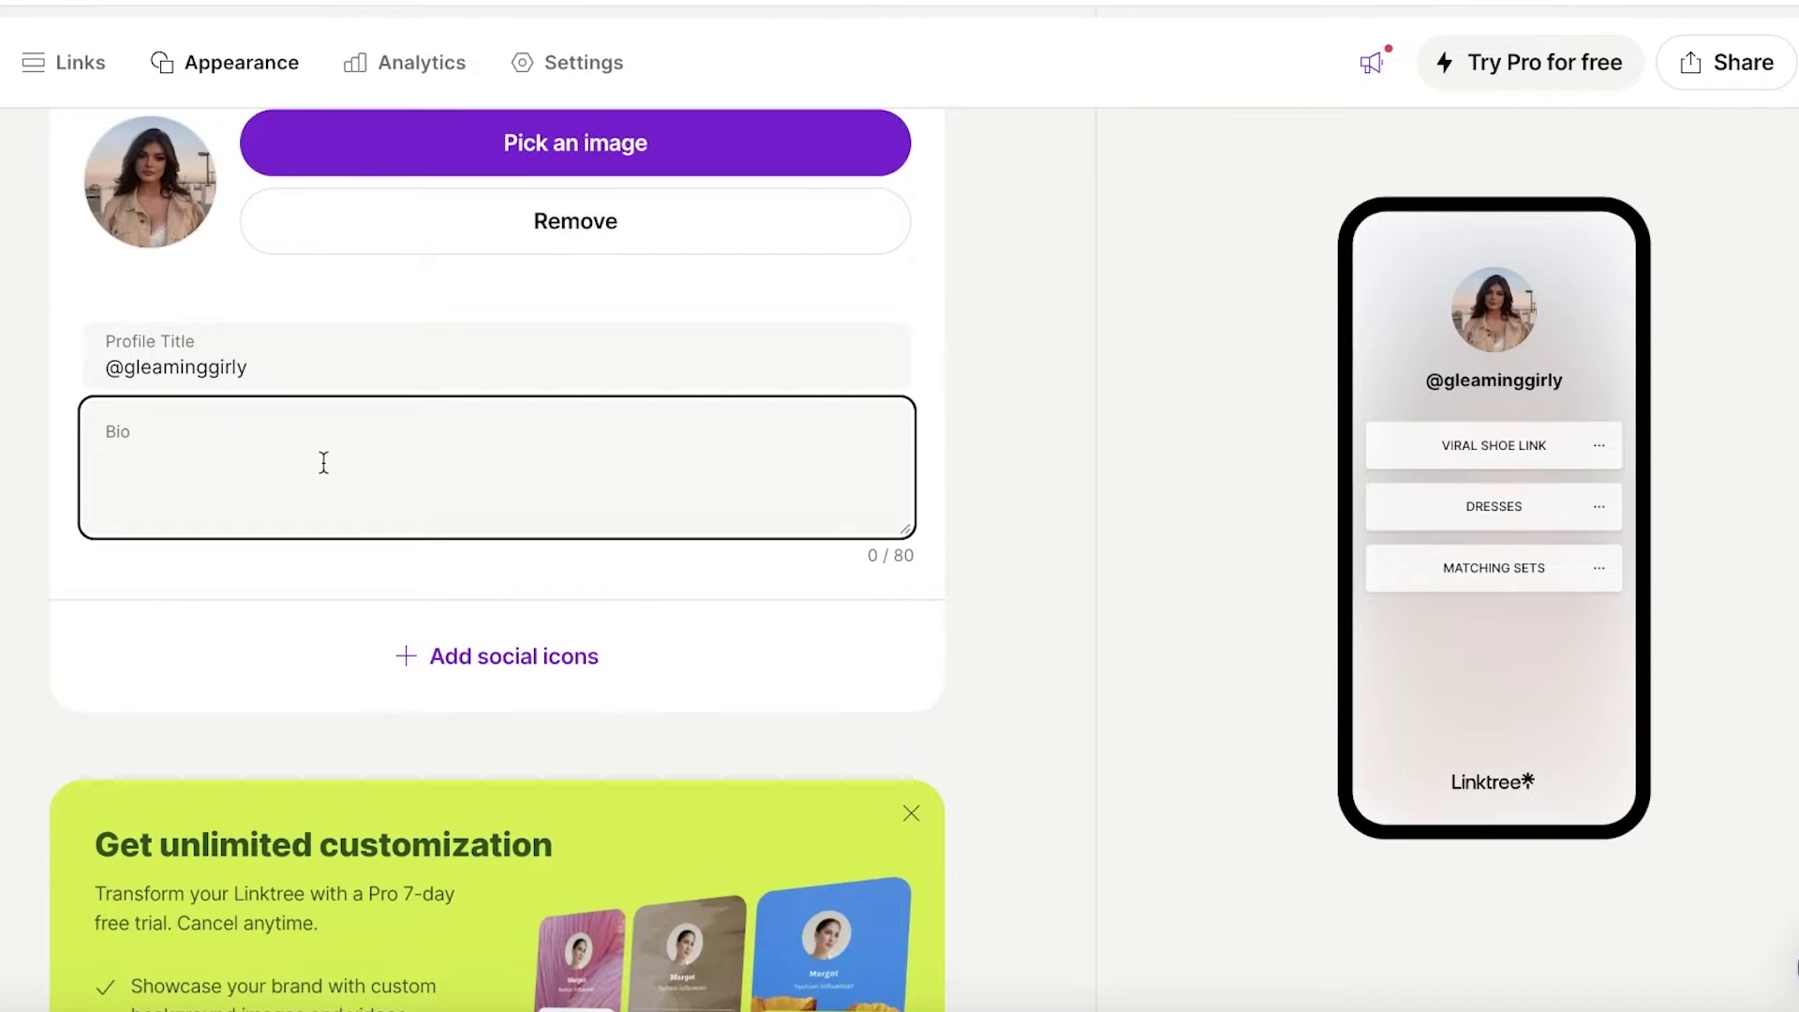
{"action": "type", "text": "MY CLOTHING INST"}
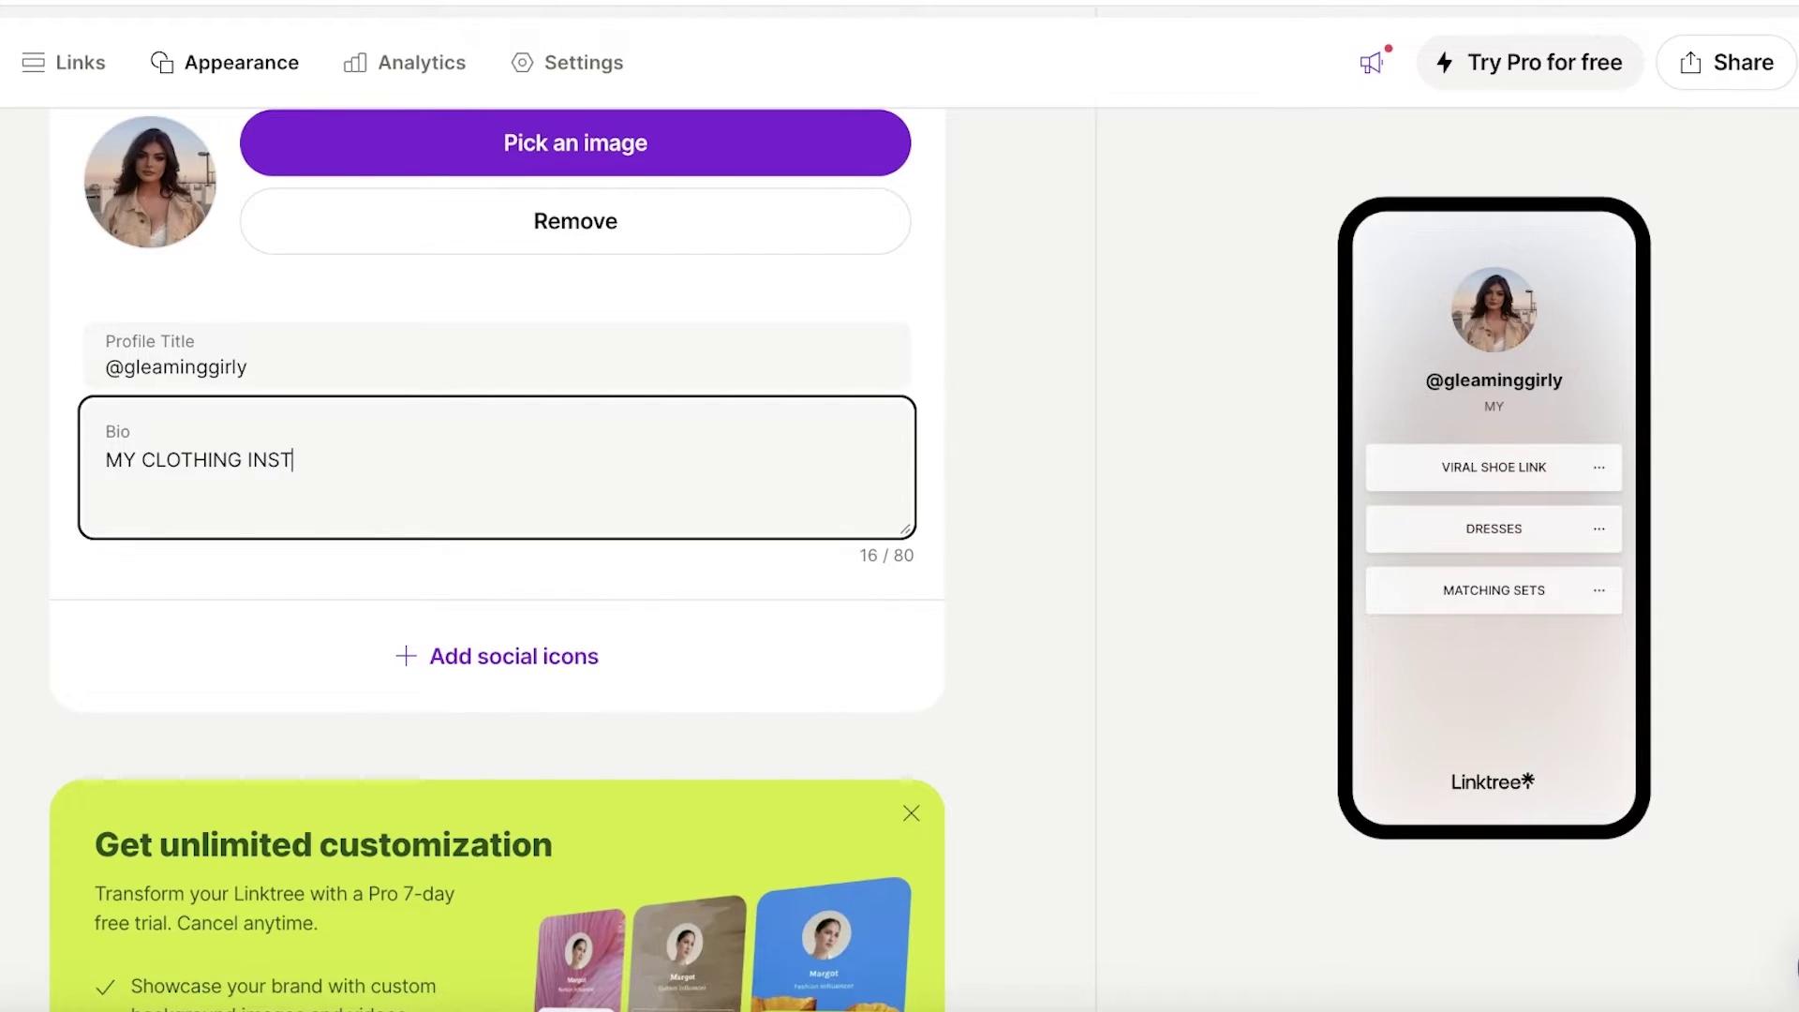
{"action": "type", "text": "O AND RECONMENDATIONS"}
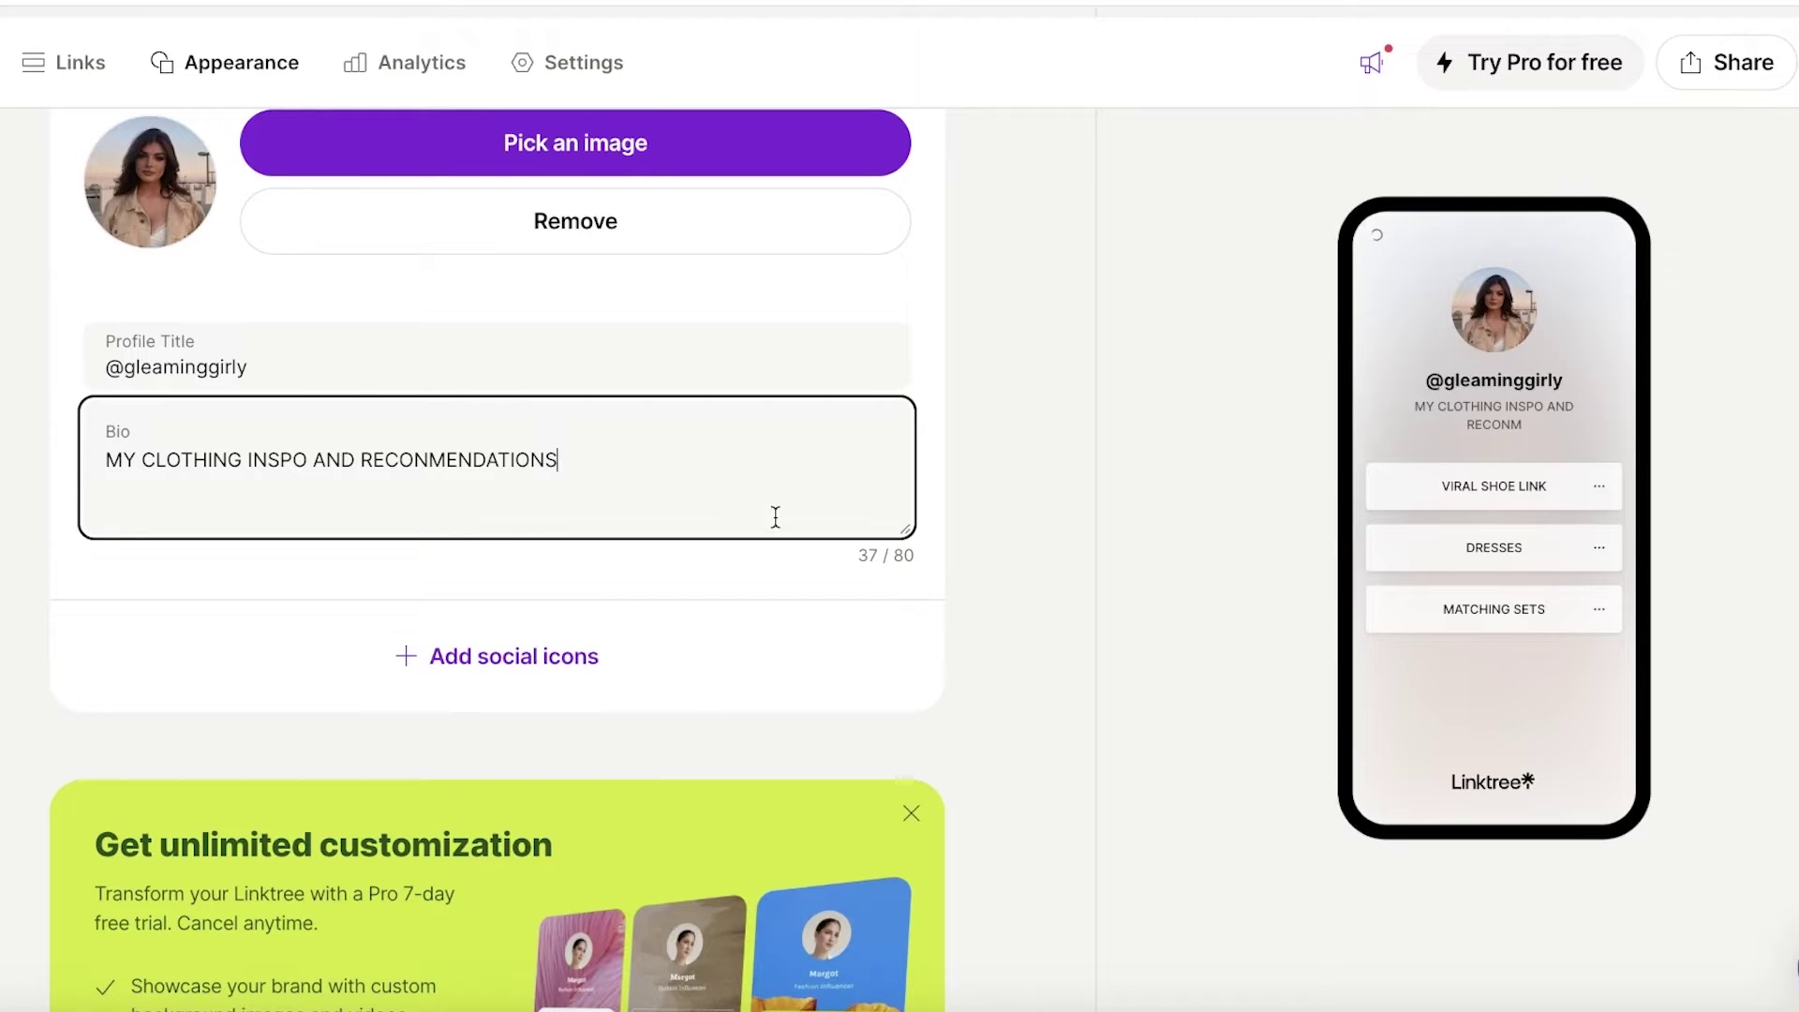
{"action": "left_click", "coordinate": [960, 568]}
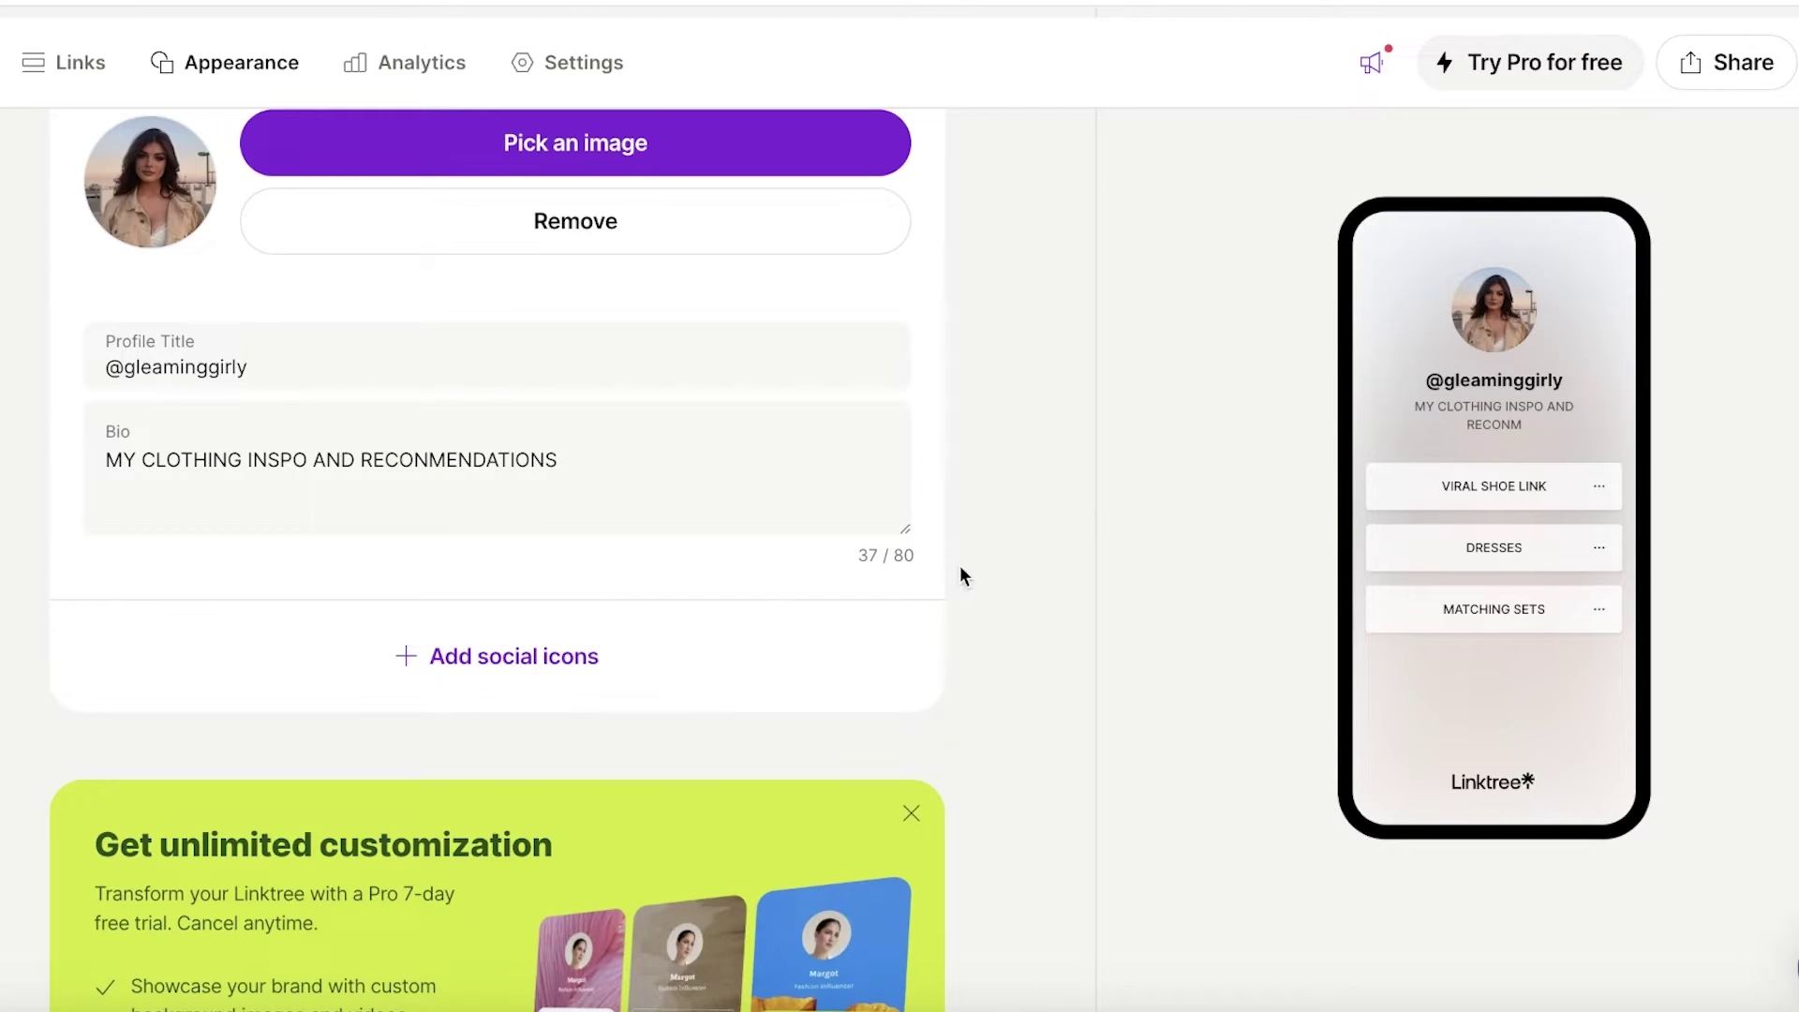
Step: Go to social icons and pick YouTube from the platform list
{"action": "left_click", "coordinate": [443, 659]}
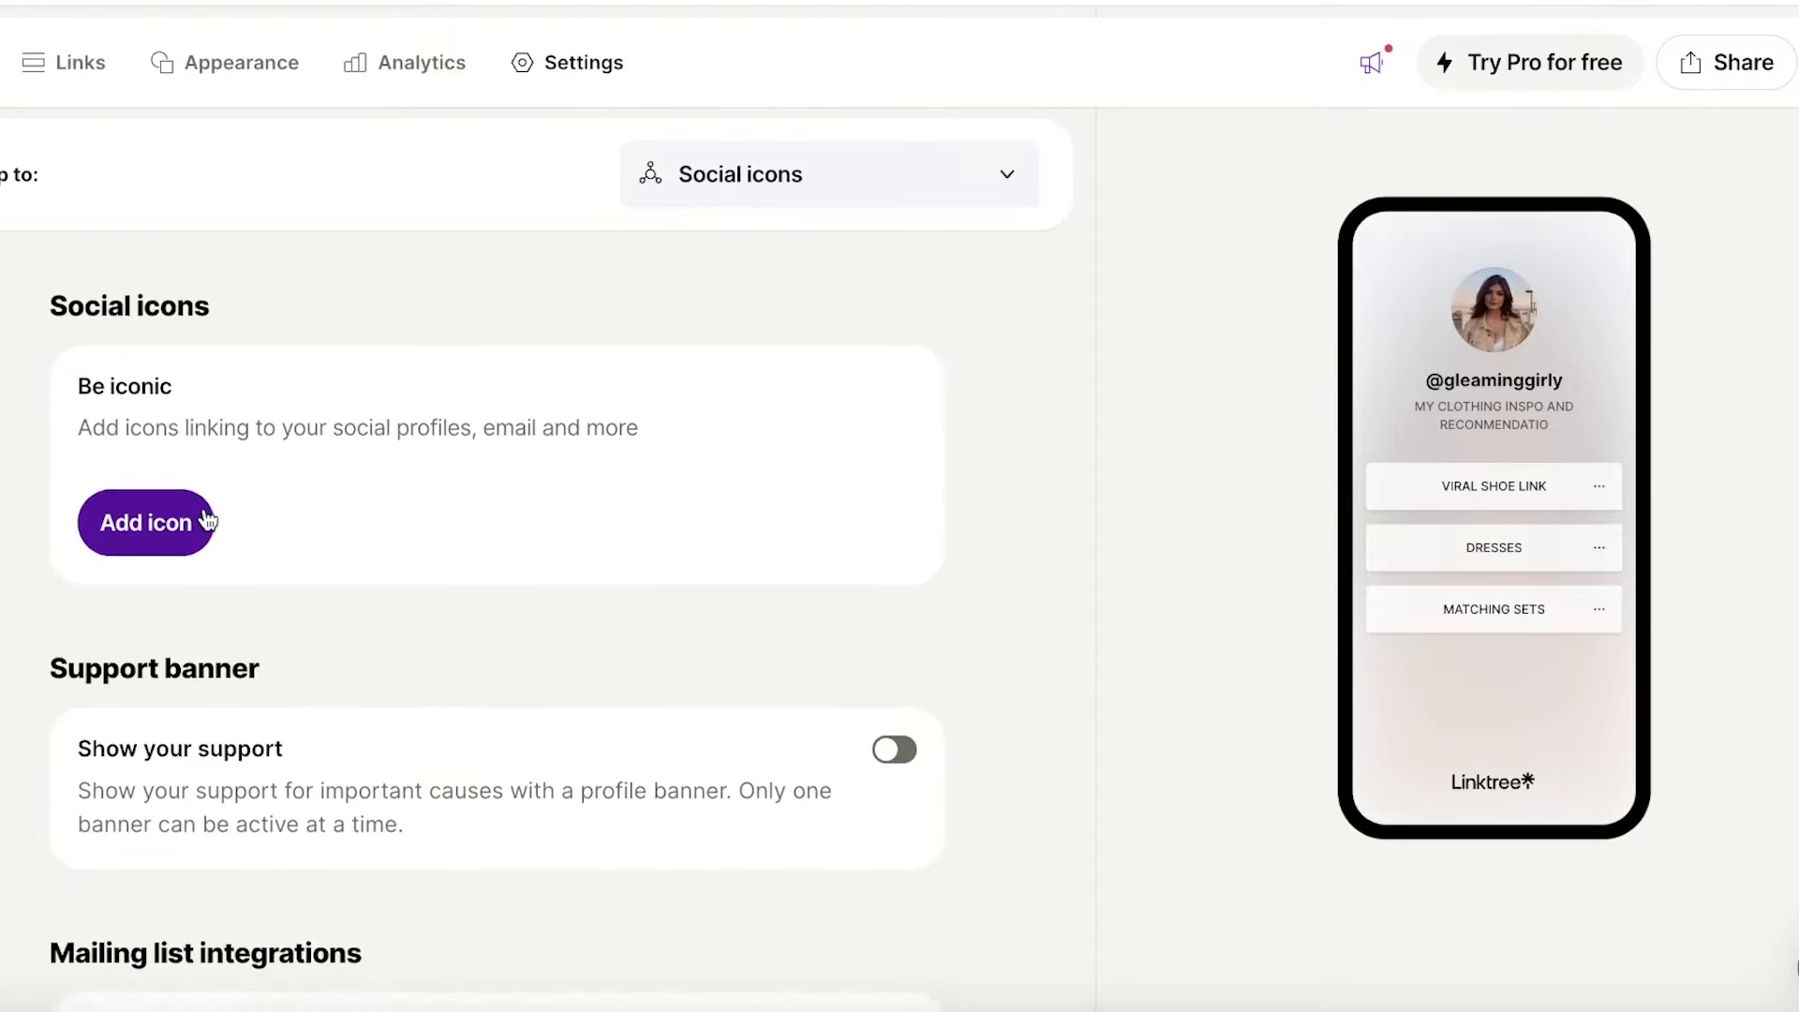
{"action": "left_click", "coordinate": [102, 542]}
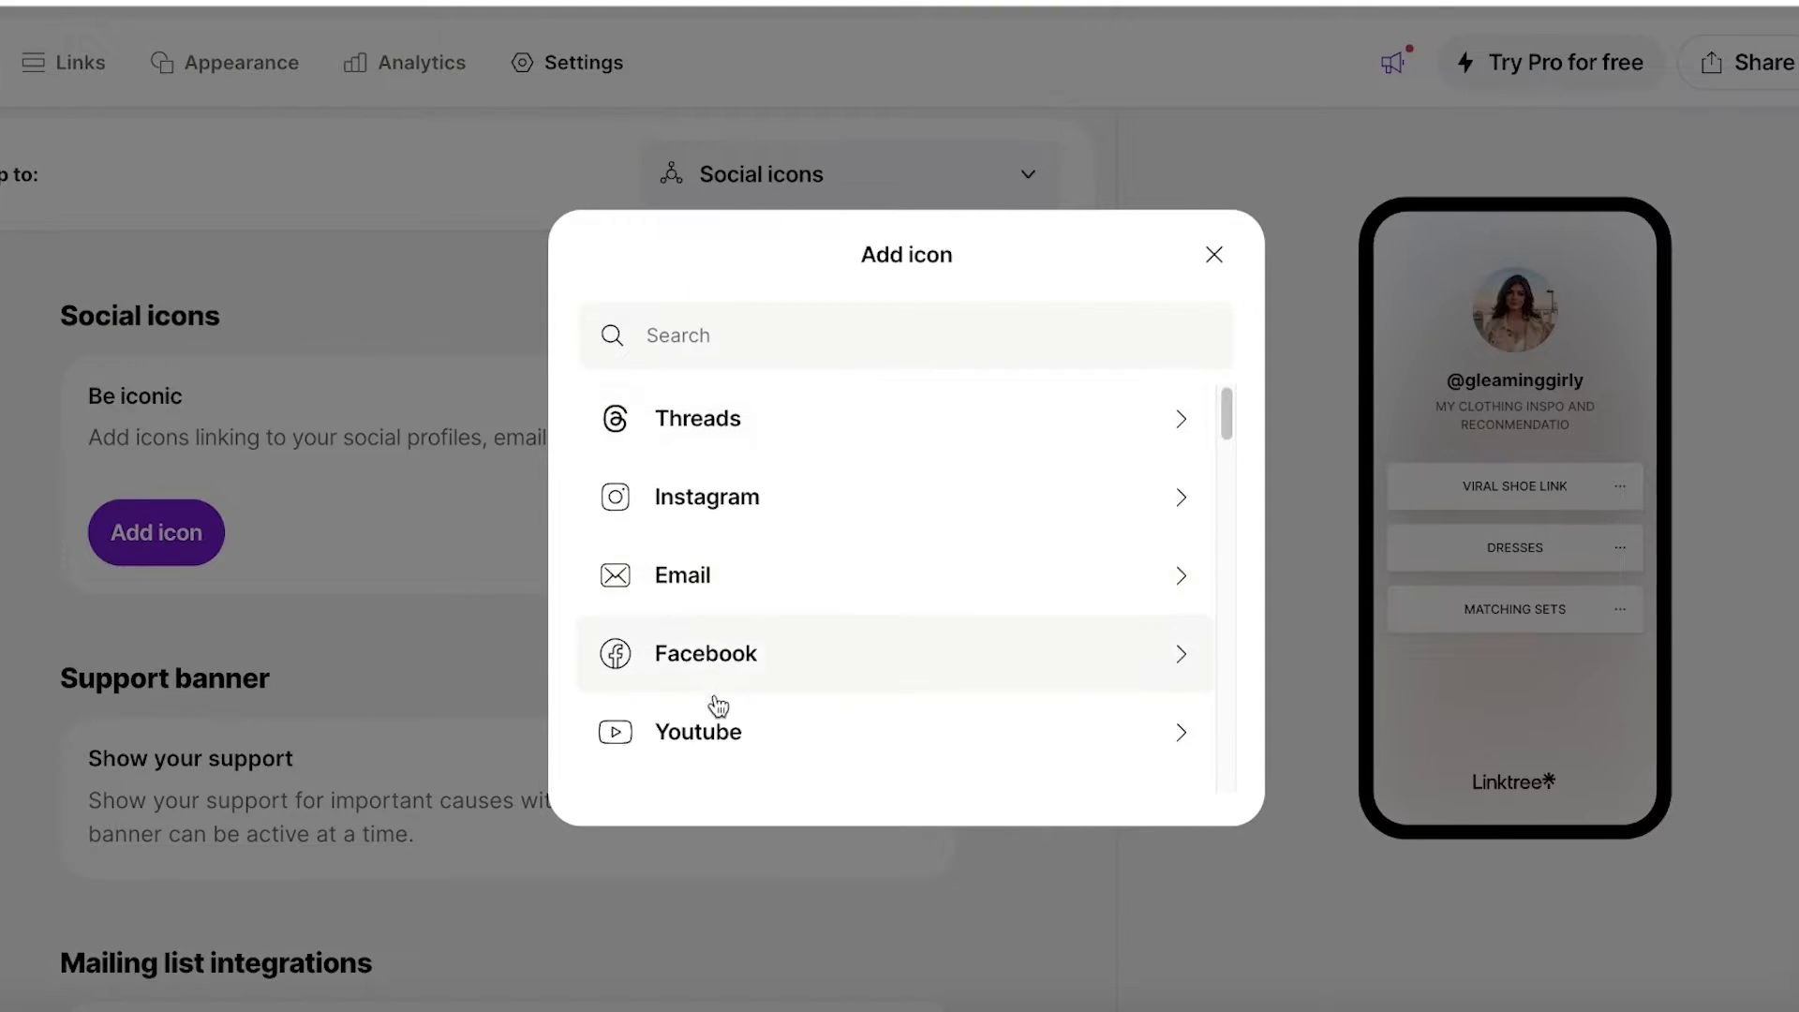
{"action": "scroll", "coordinate": [715, 693], "scroll_direction": "down", "scroll_amount": 5}
{"action": "scroll", "coordinate": [724, 568], "scroll_direction": "down", "scroll_amount": 5}
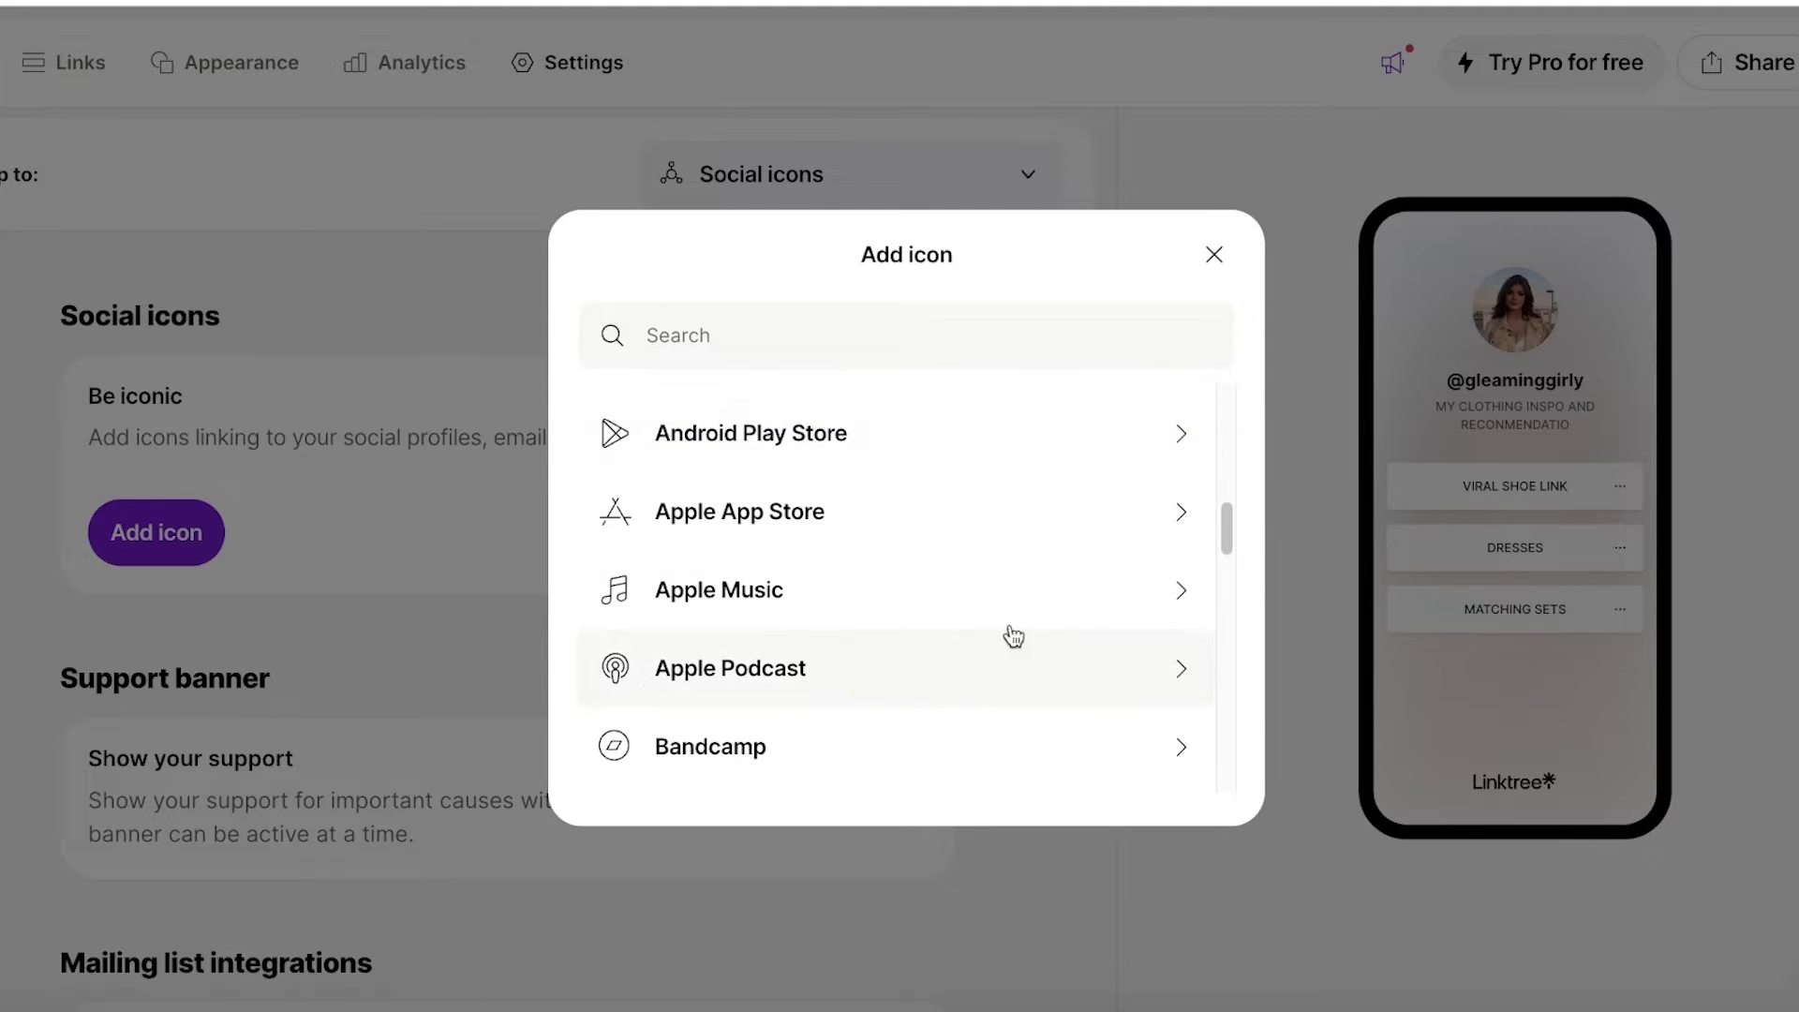
{"action": "scroll", "coordinate": [1068, 609], "scroll_direction": "down", "scroll_amount": 5}
{"action": "left_click", "coordinate": [667, 522]}
{"action": "left_click", "coordinate": [777, 452]}
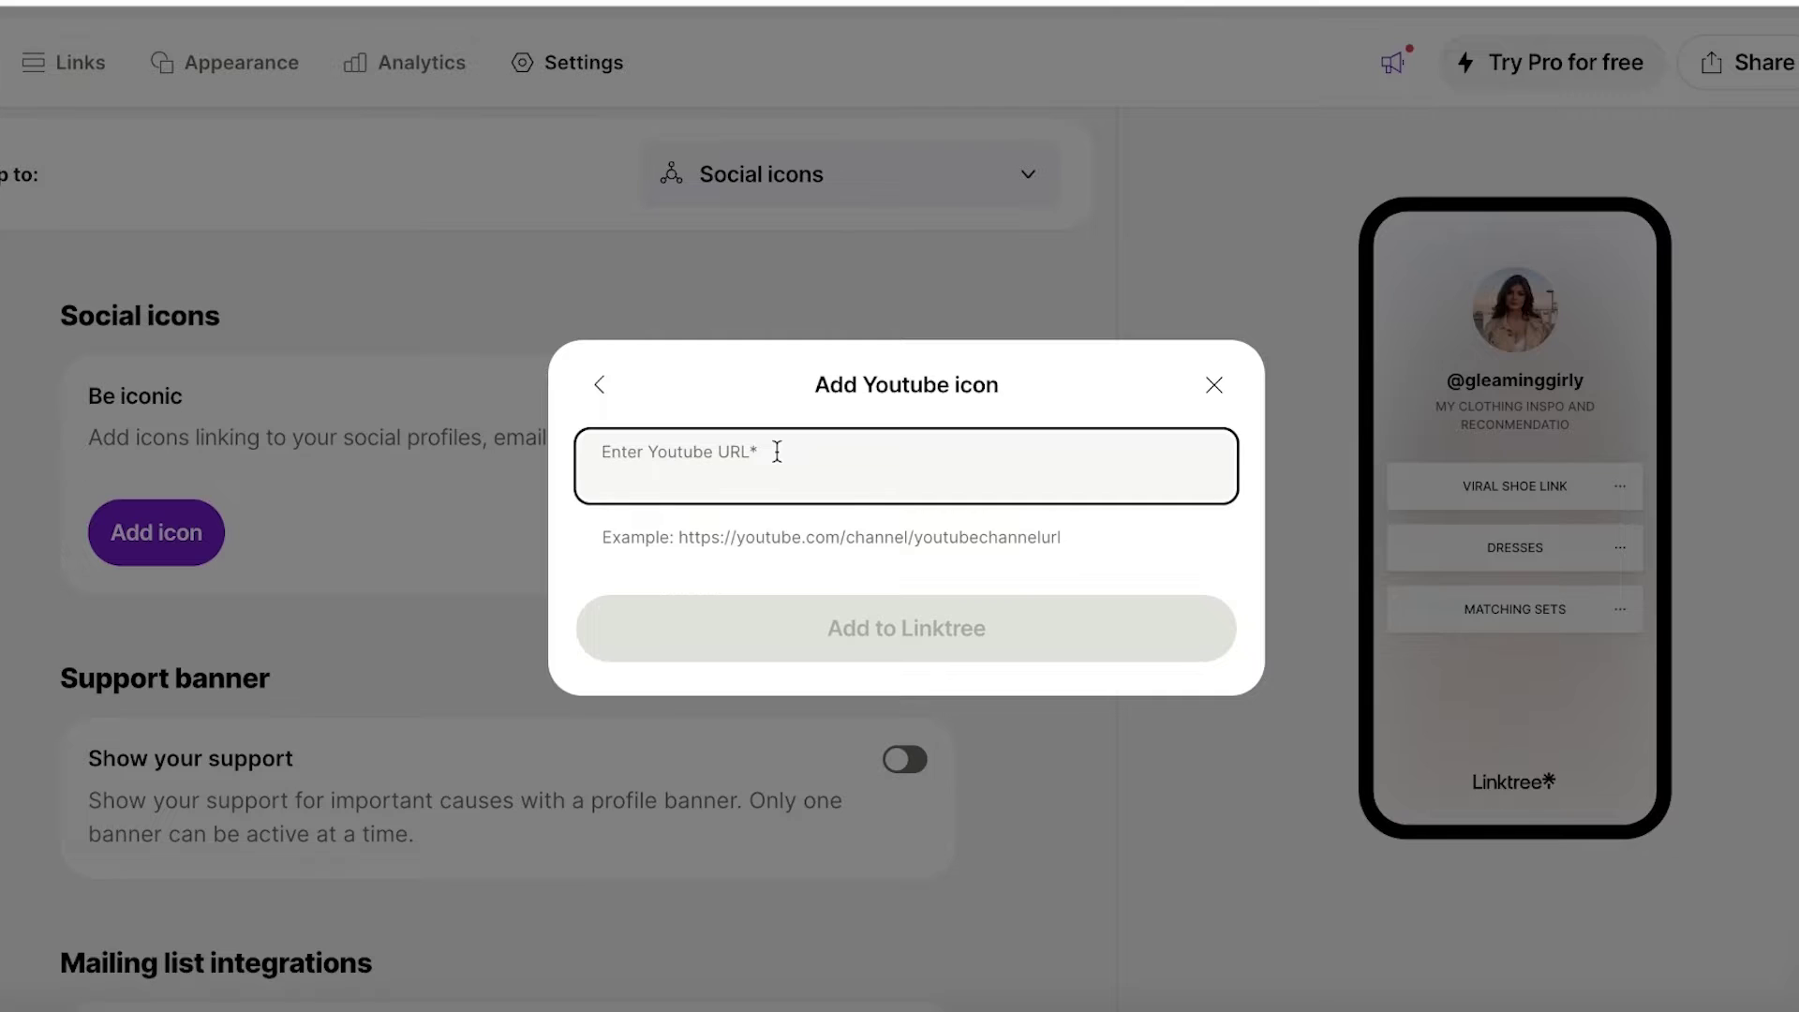
{"action": "type", "text": "GLA"}
{"action": "key", "text": "BackSpace"}
{"action": "key", "text": "BackSpace"}
{"action": "key", "text": "BackSpace"}
{"action": "type", "text": "Z"}
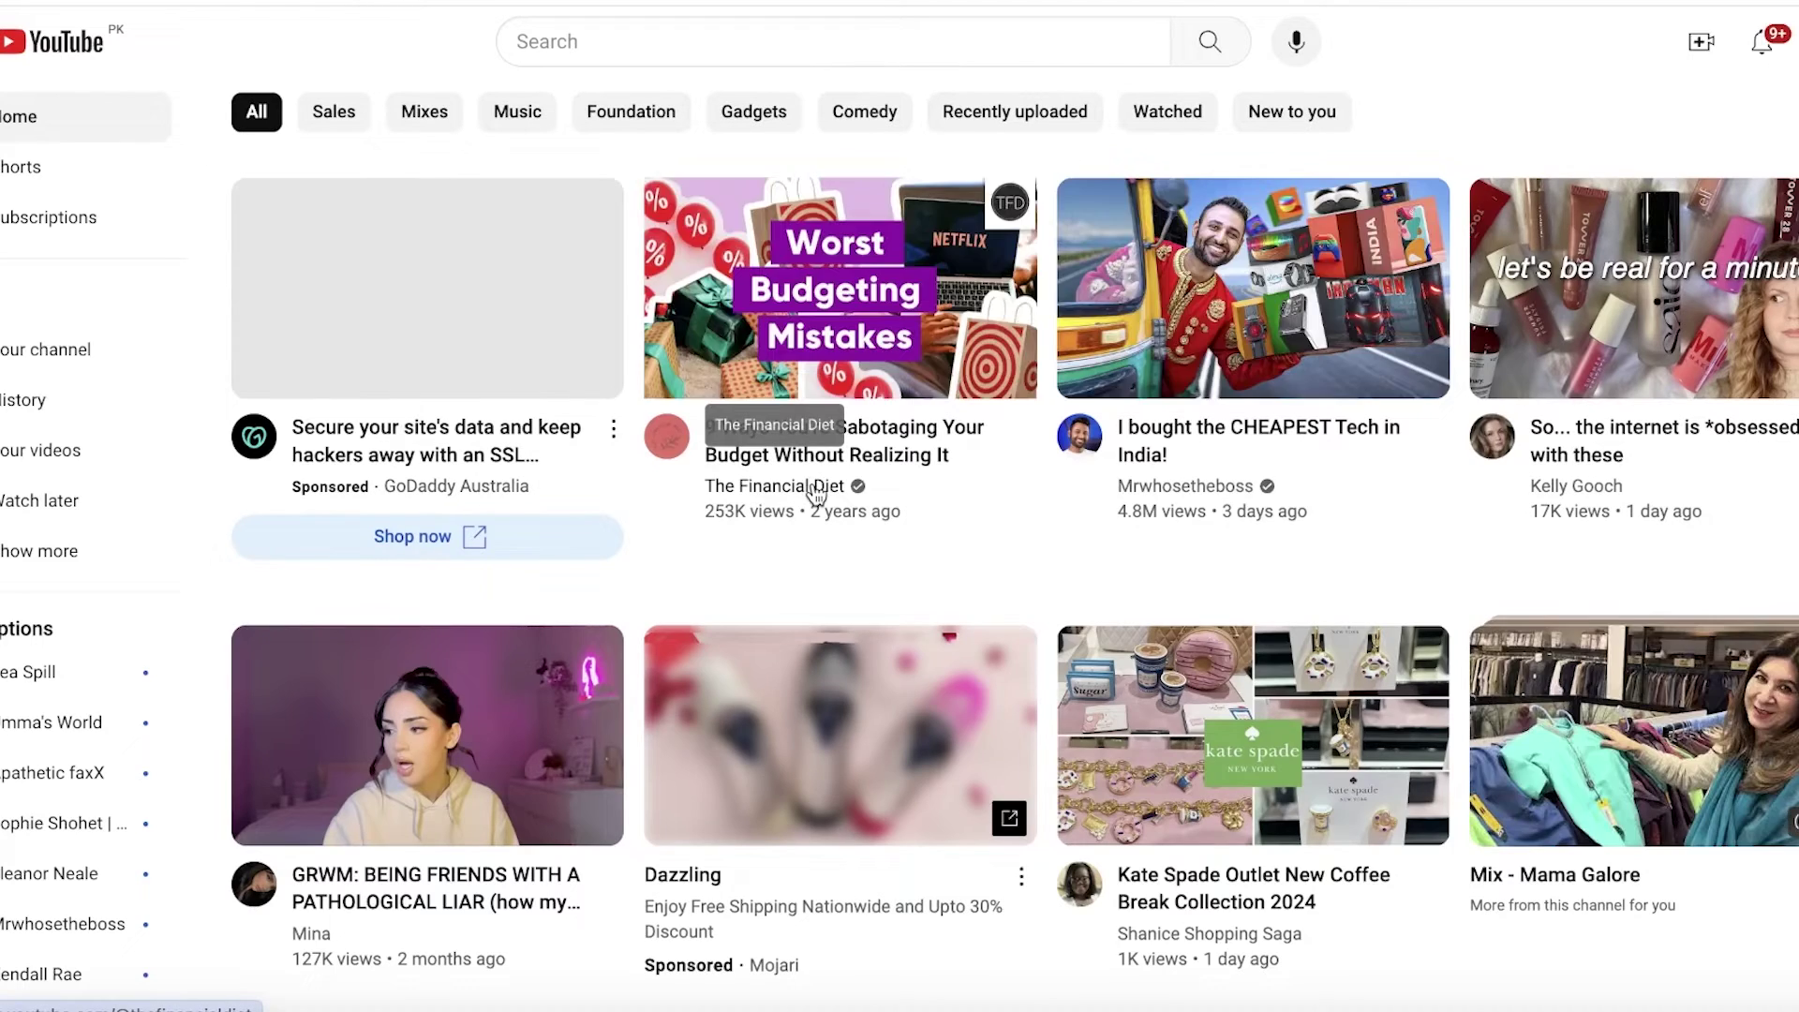
{"action": "left_click", "coordinate": [731, 510]}
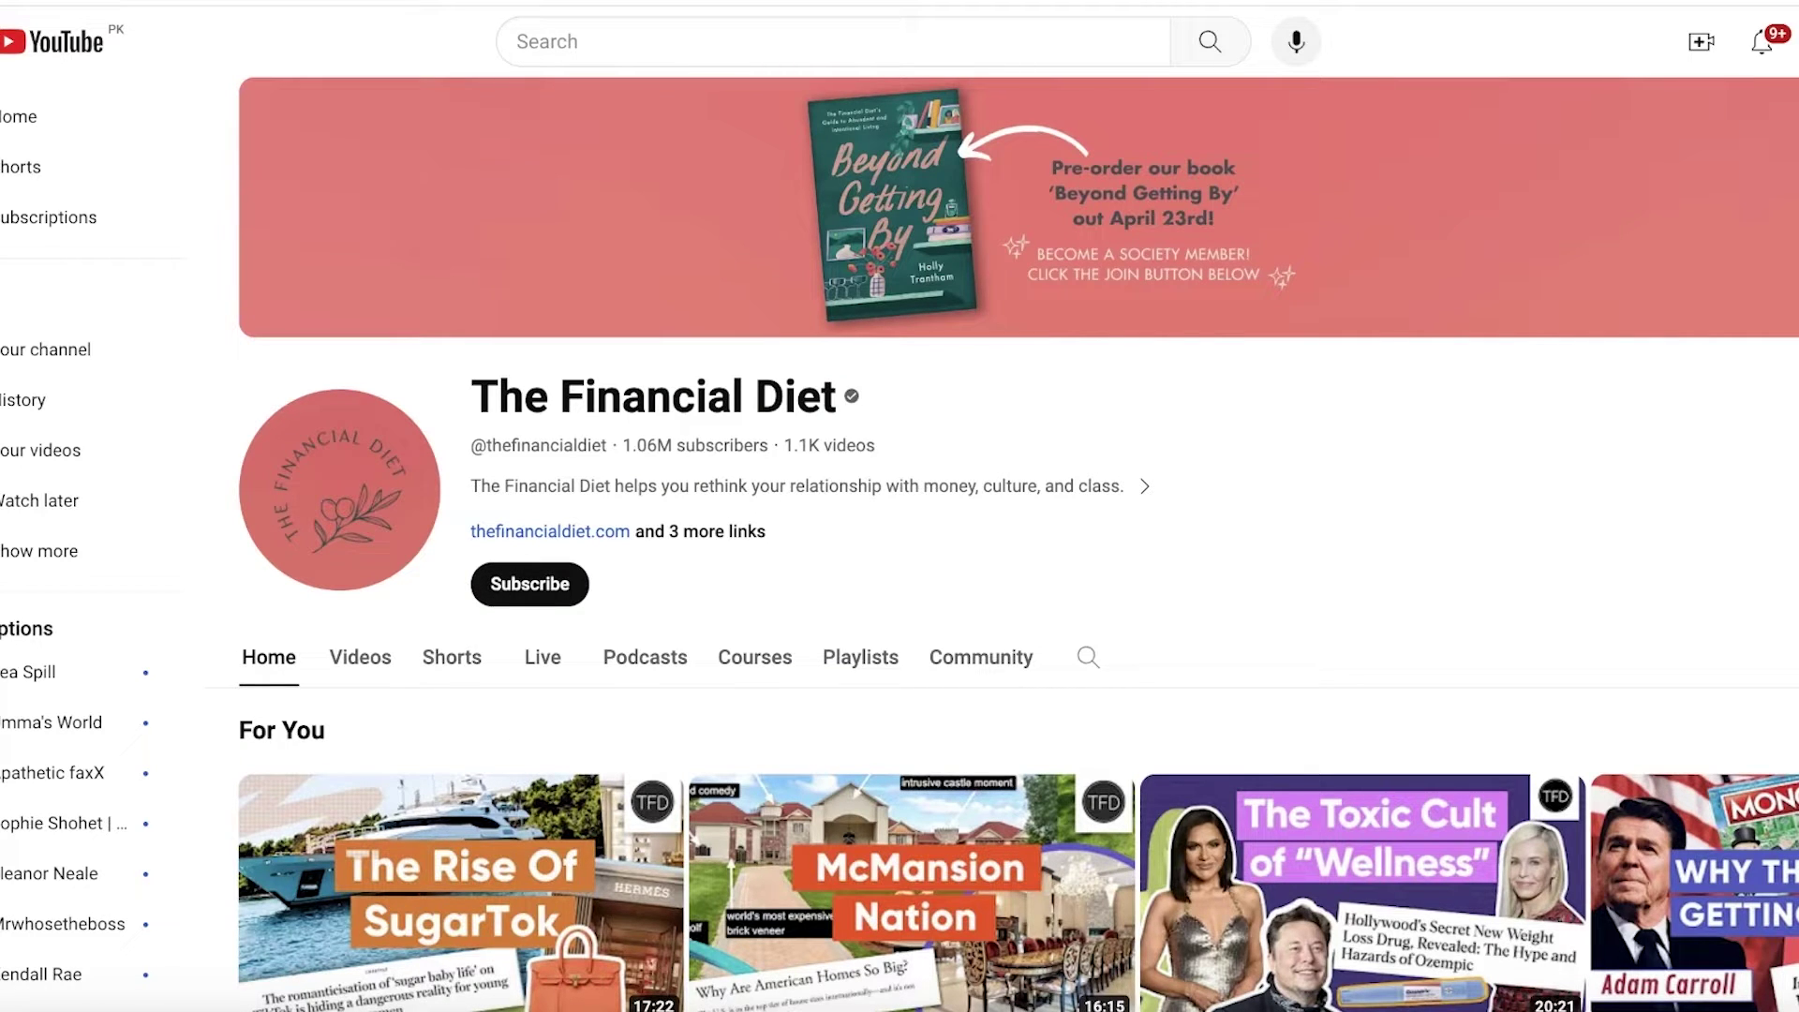
{"action": "double_click", "coordinate": [547, 445]}
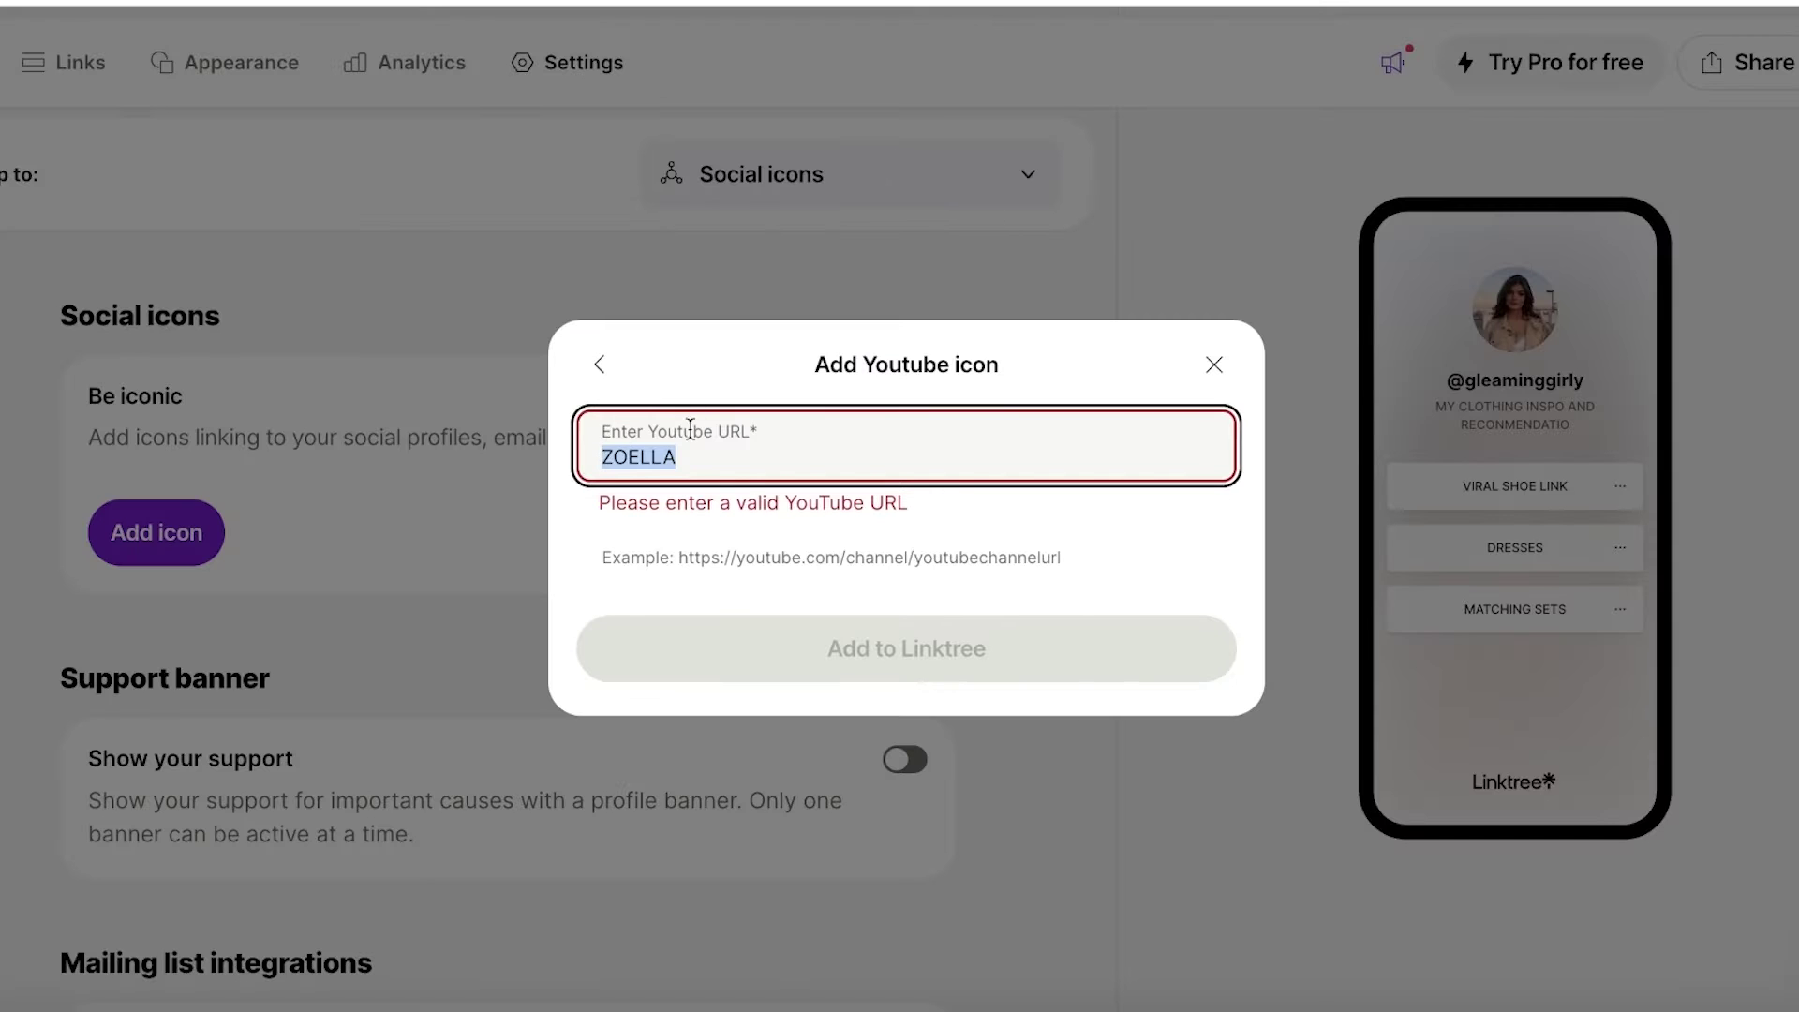
Step: Add the YouTube icon with The Financial Diet channel URL, keeping icons positioned at the bottom
{"action": "type", "text": "https://www.youtube.com/@thefinancialdiet"}
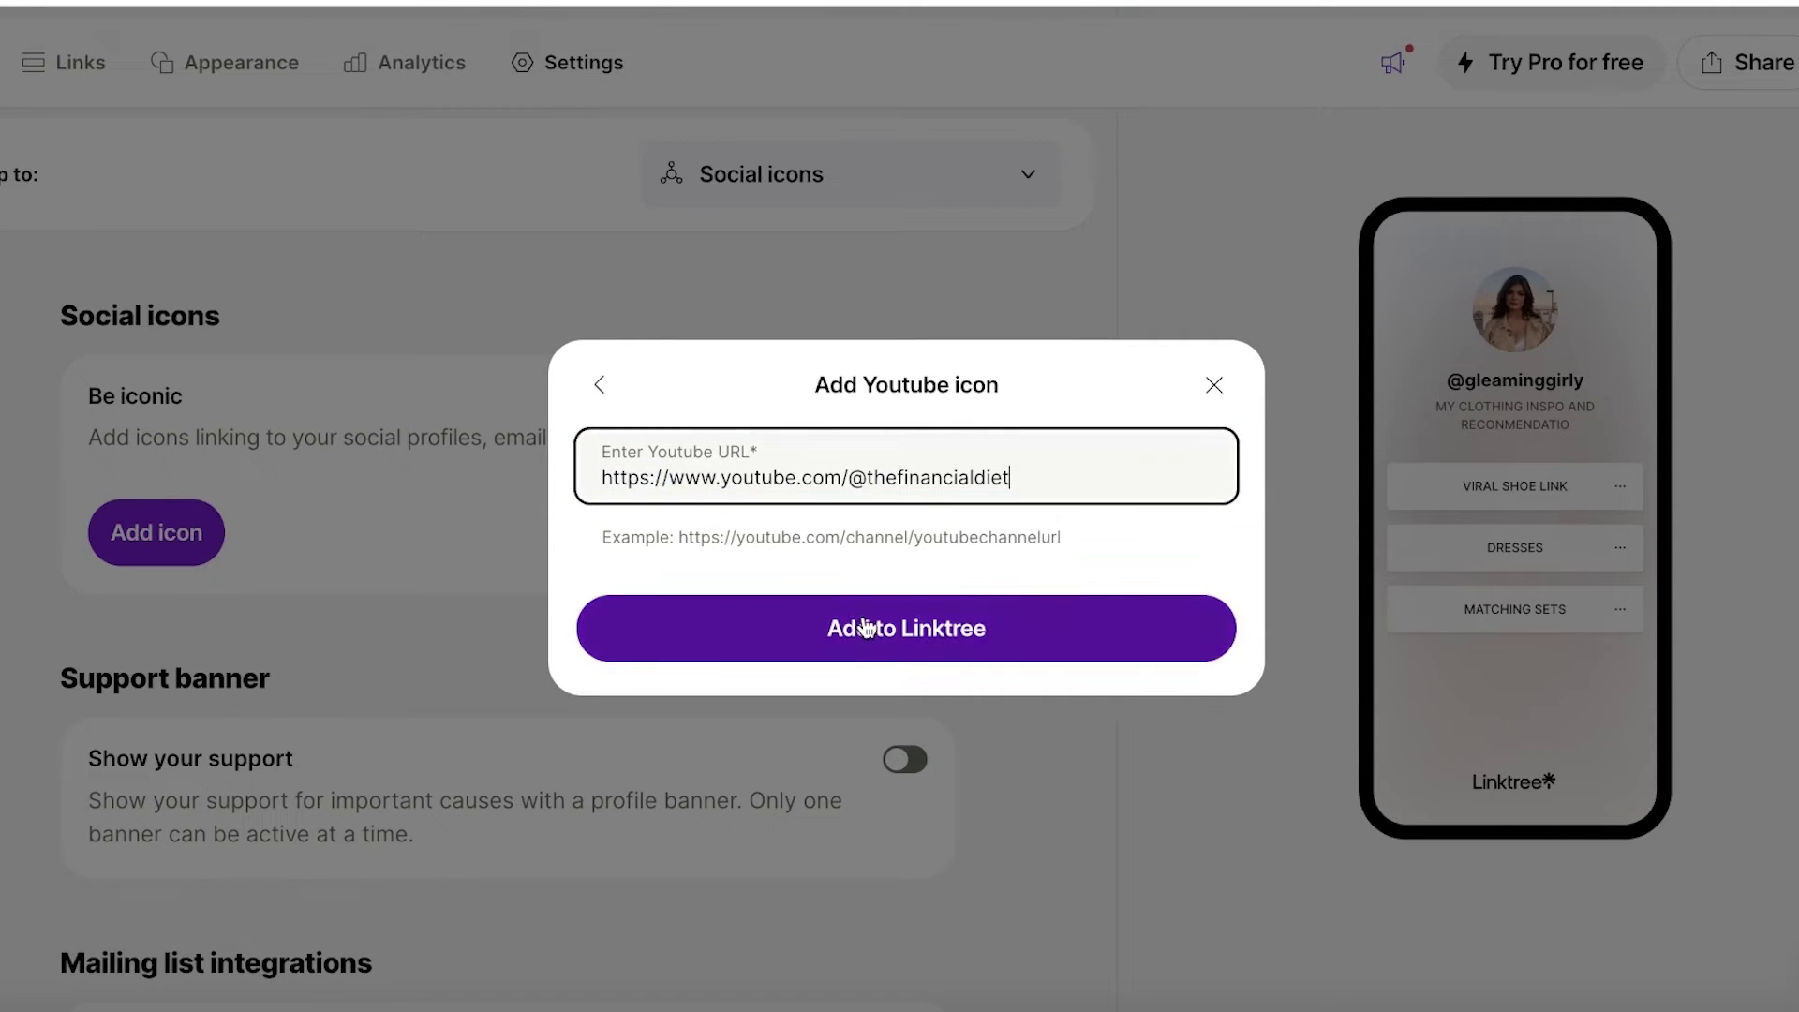
{"action": "left_click", "coordinate": [865, 626]}
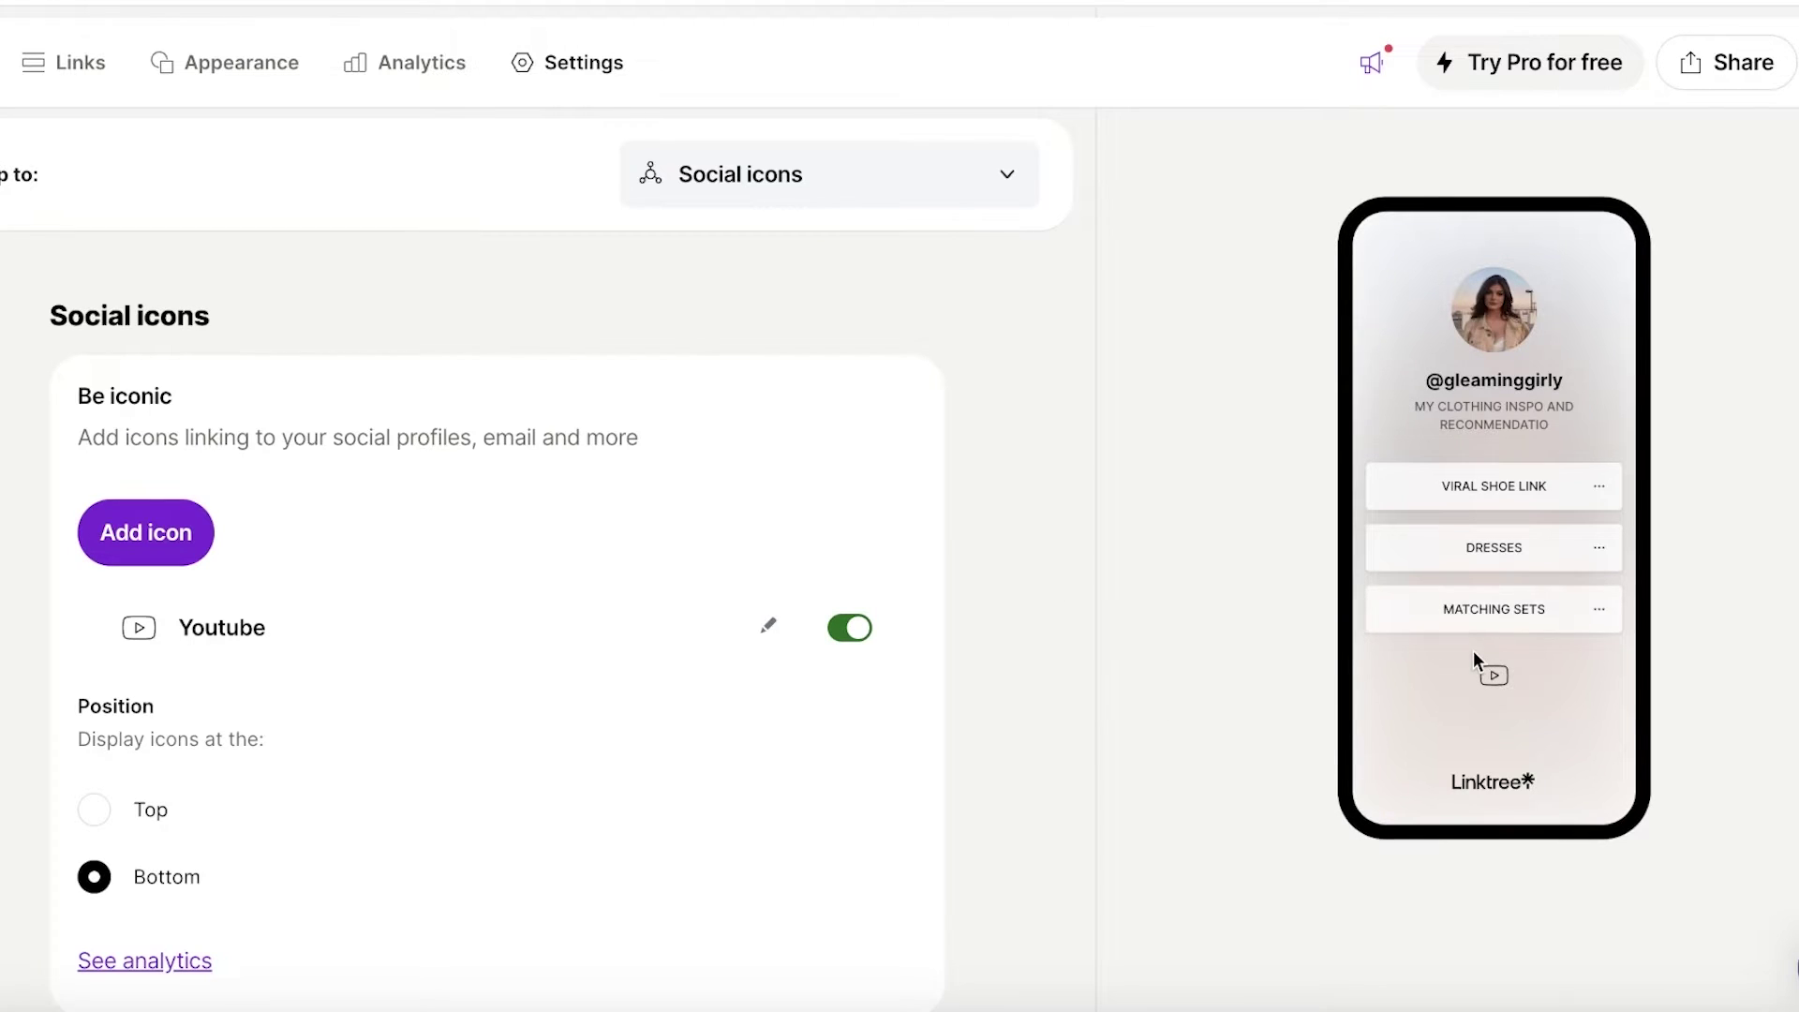
{"action": "scroll", "coordinate": [1474, 651], "scroll_direction": "down", "scroll_amount": 3}
{"action": "left_click", "coordinate": [137, 574]}
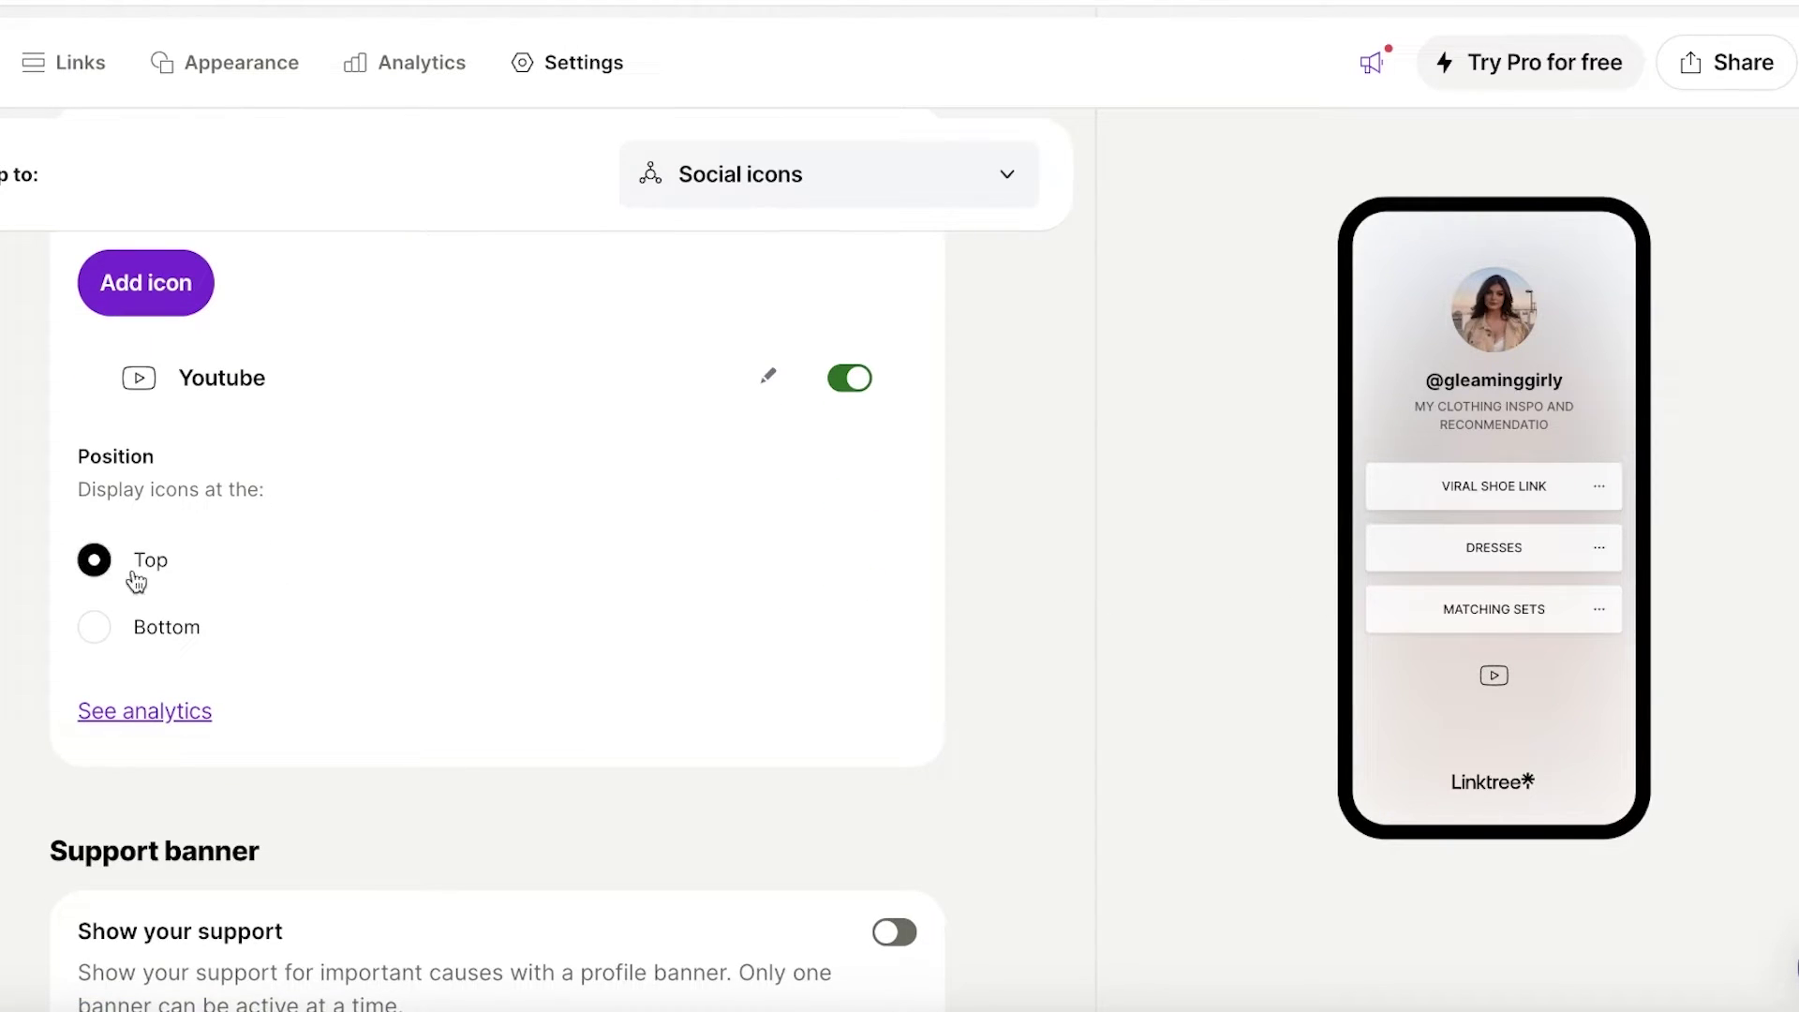
{"action": "left_click", "coordinate": [139, 703]}
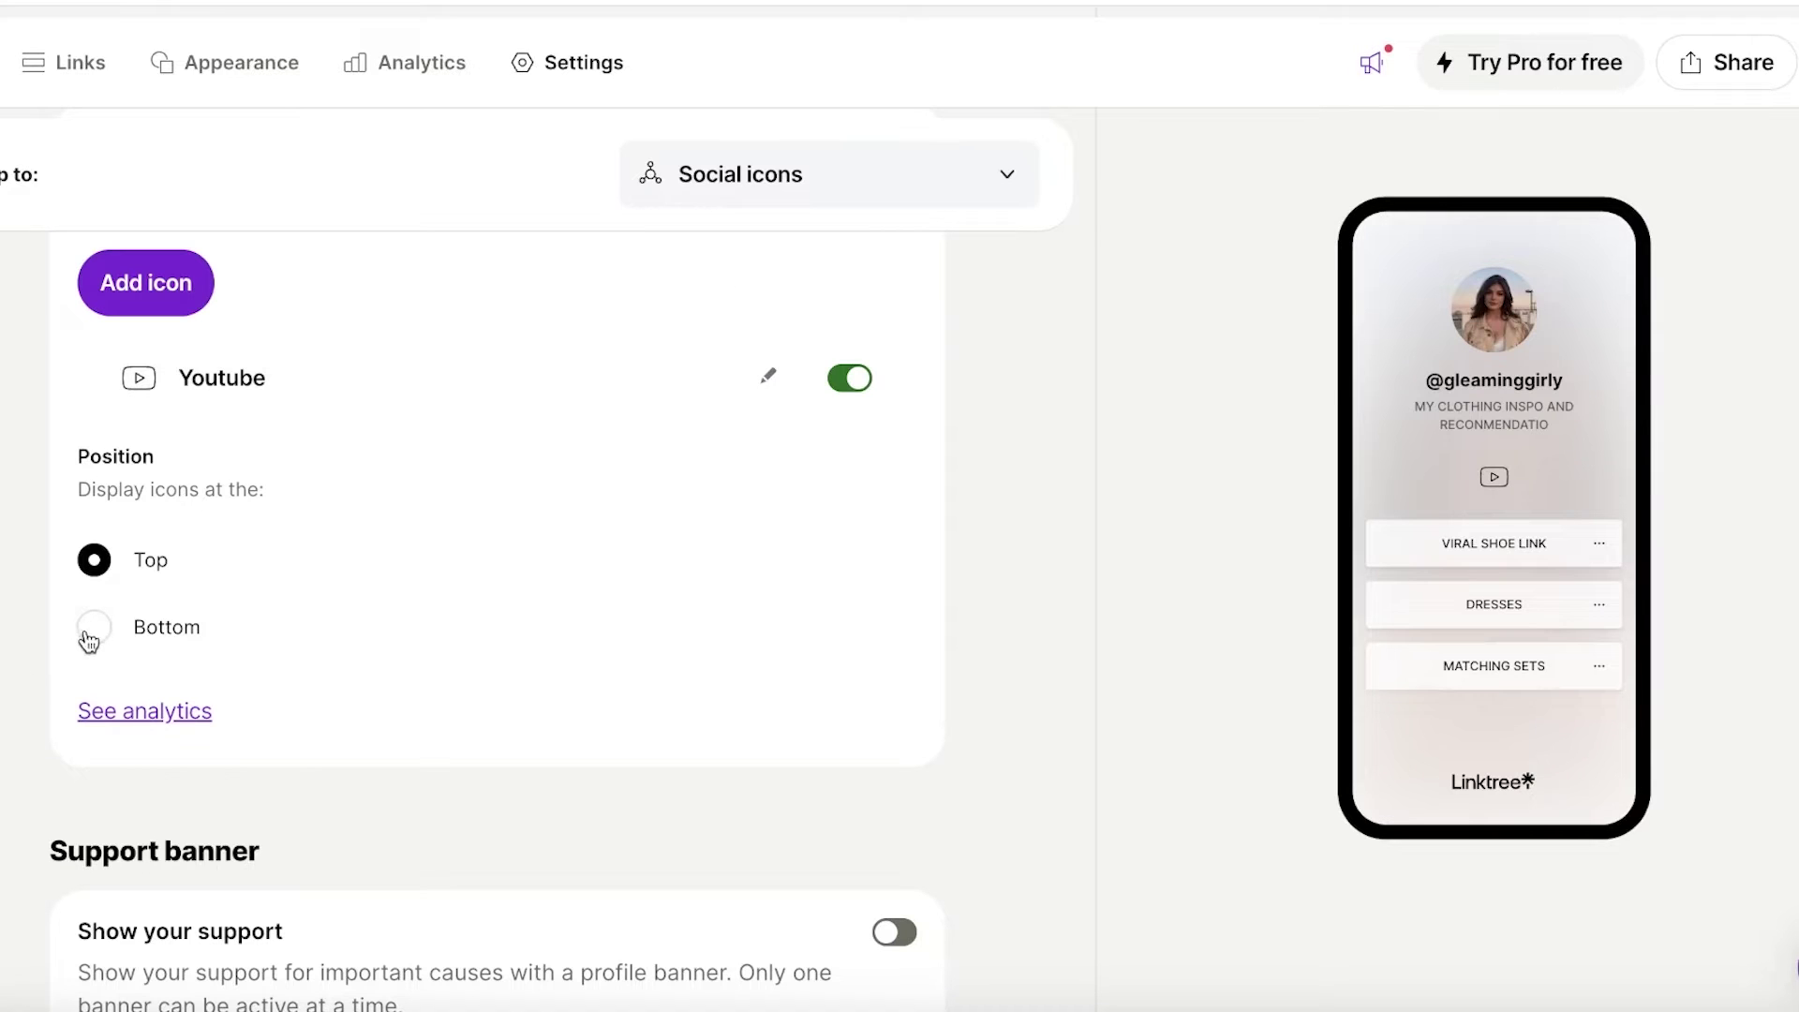
{"action": "left_click", "coordinate": [91, 630]}
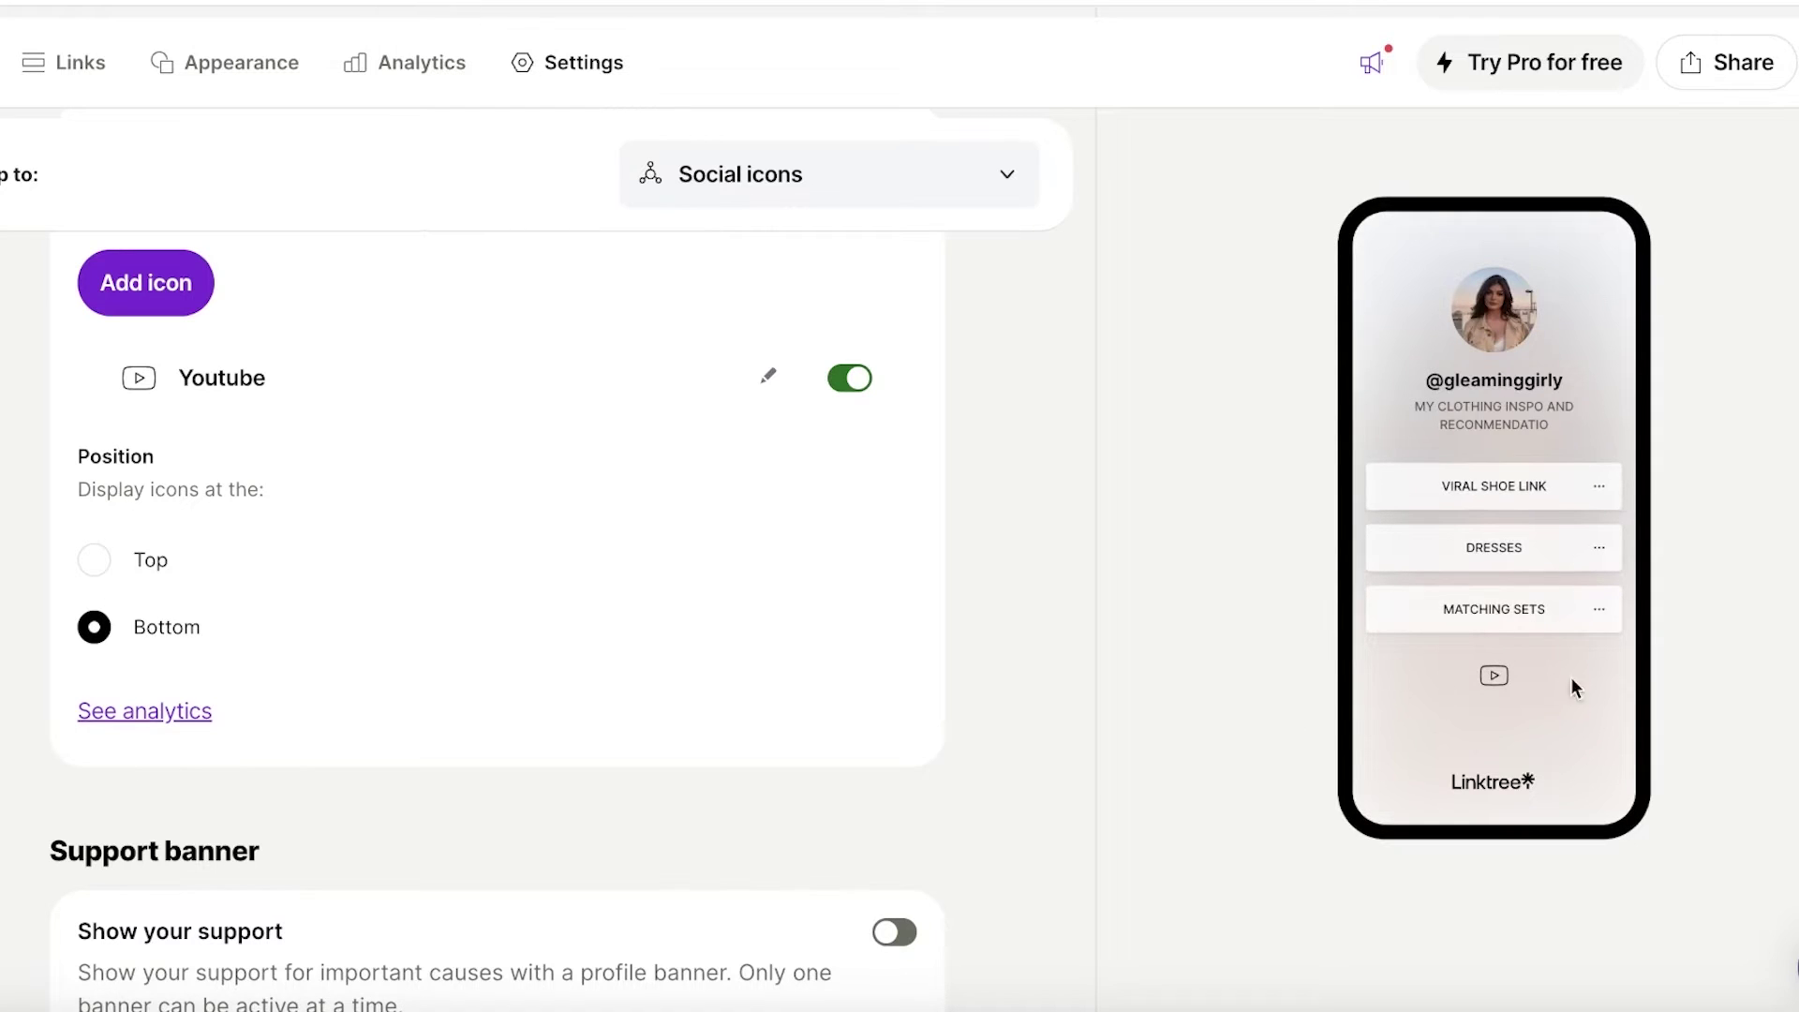
{"action": "scroll", "coordinate": [656, 726], "scroll_direction": "down", "scroll_amount": 10}
{"action": "scroll", "coordinate": [456, 733], "scroll_direction": "up", "scroll_amount": 12}
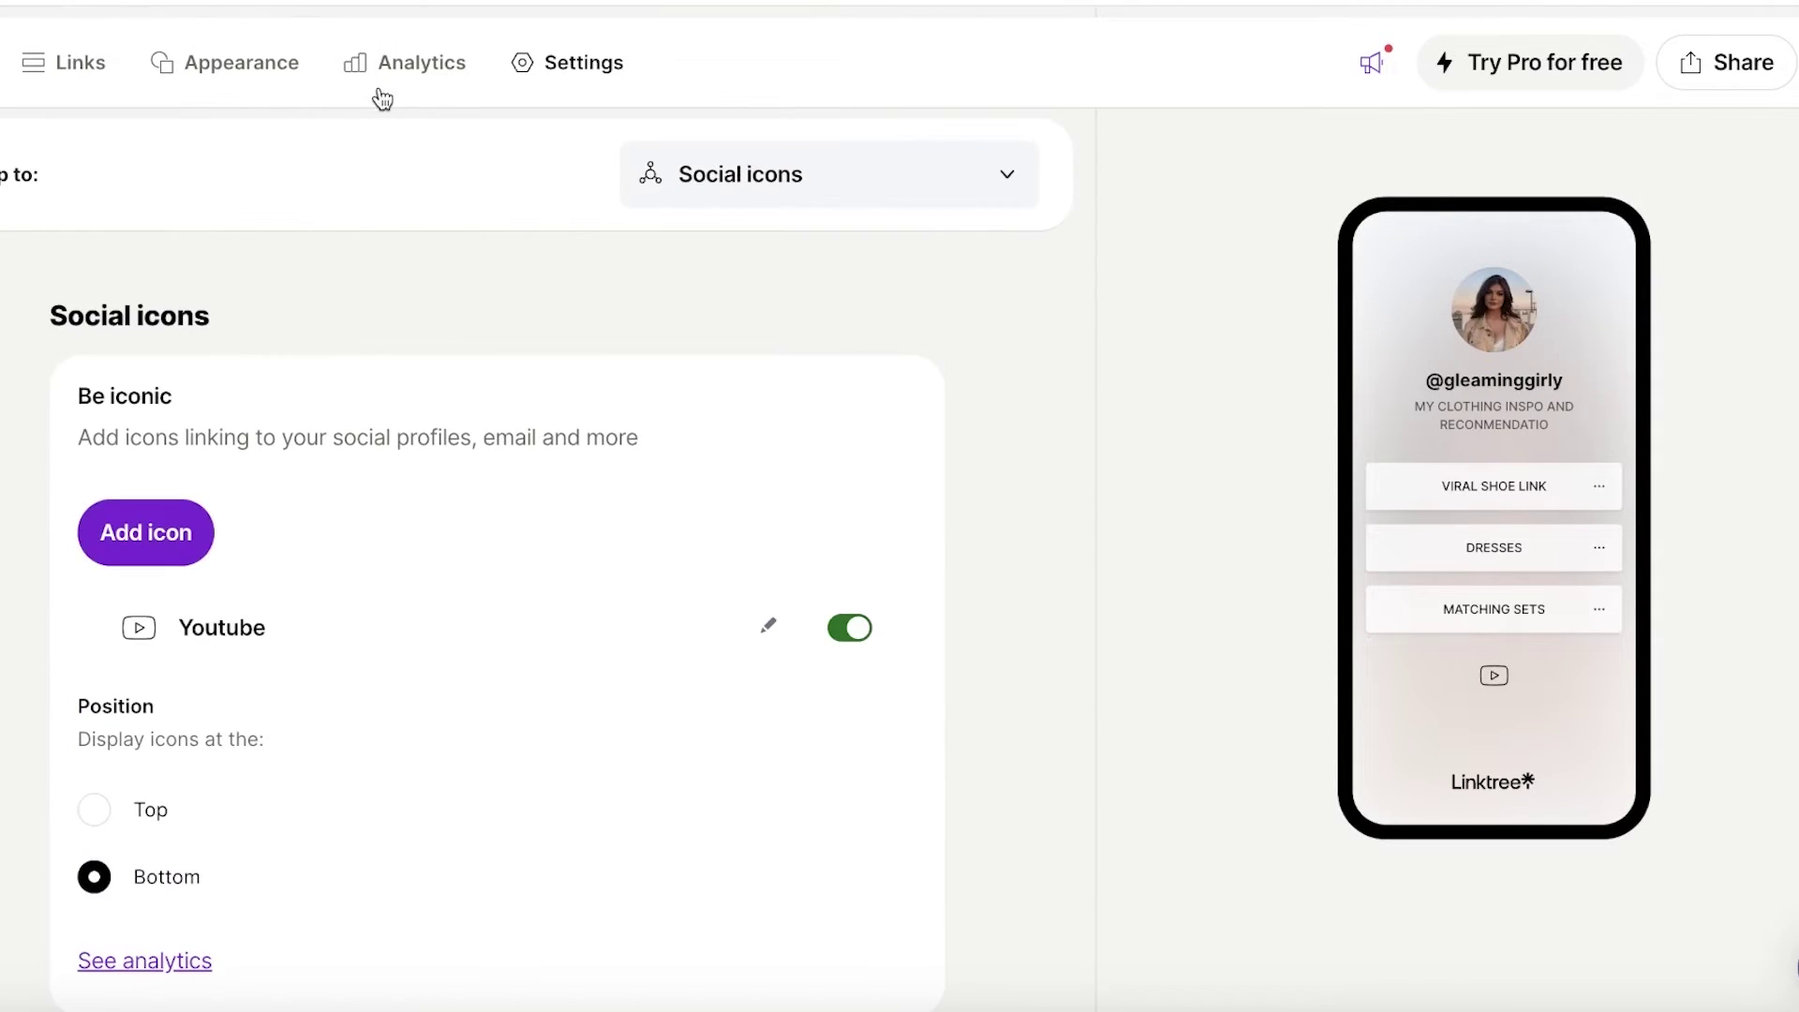
Step: Browse the Appearance themes and try the Iris theme
{"action": "left_click", "coordinate": [199, 52]}
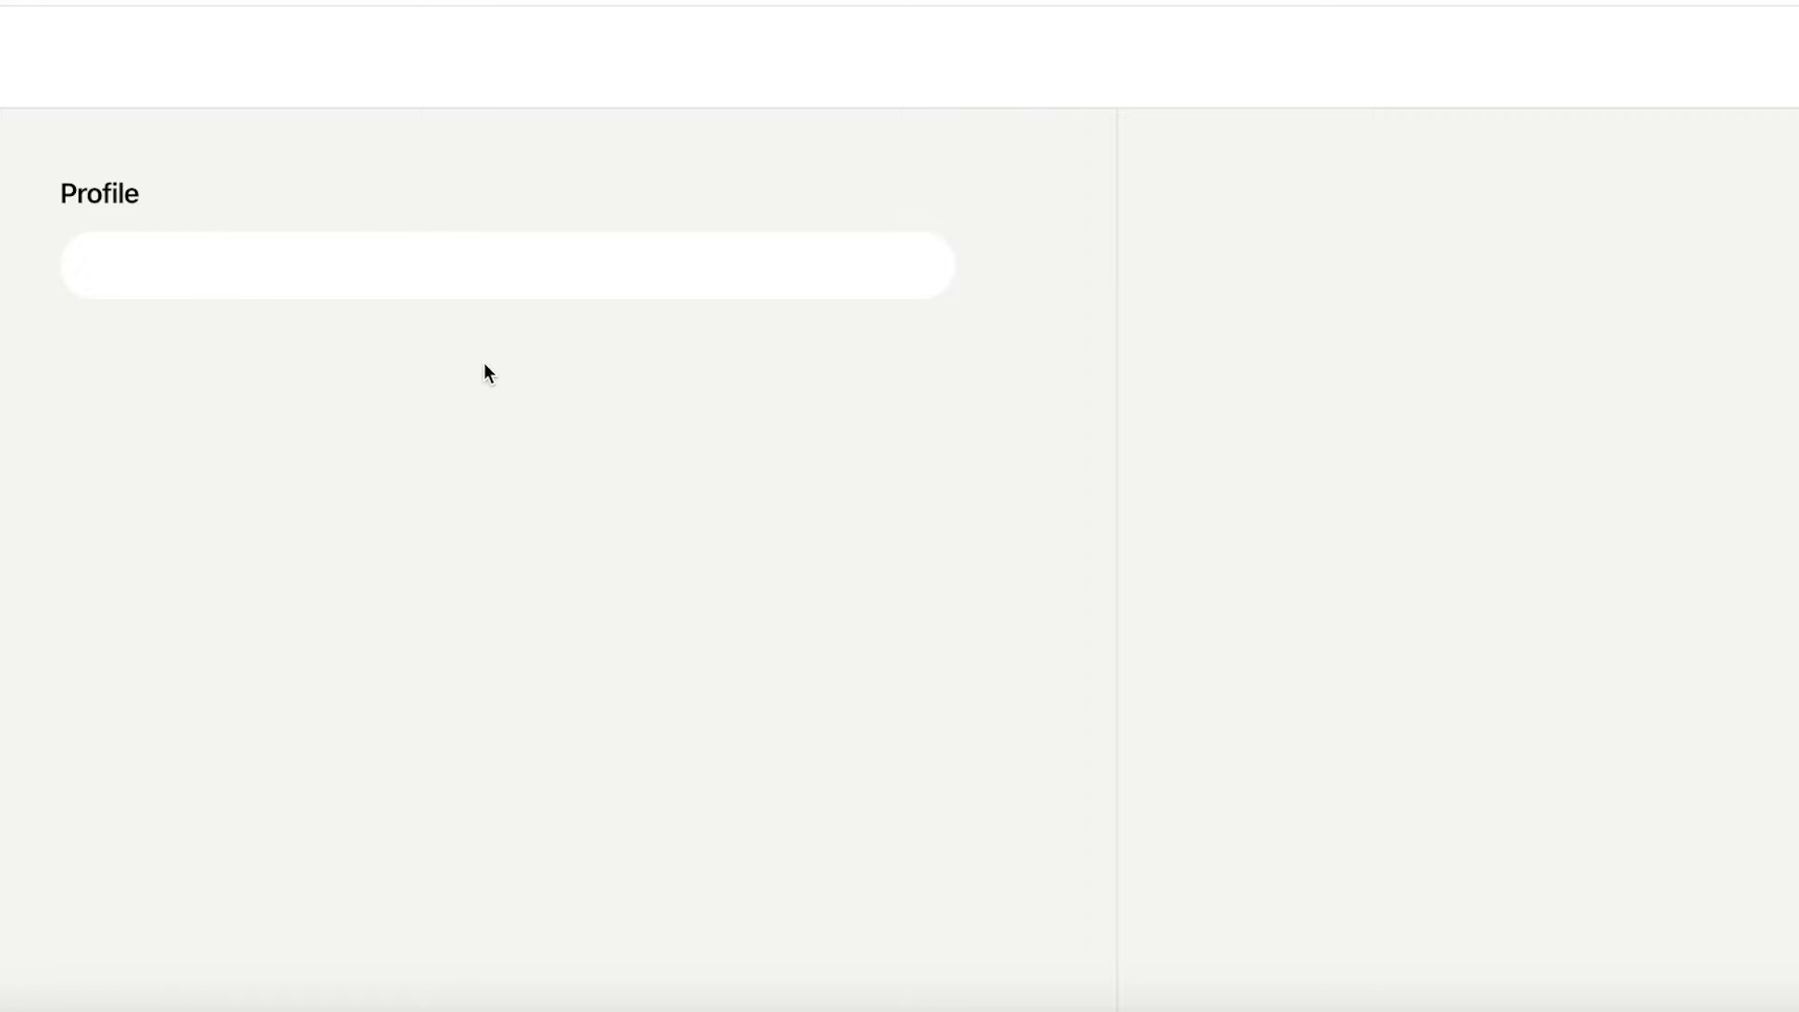
{"action": "scroll", "coordinate": [488, 403], "scroll_direction": "down", "scroll_amount": 10}
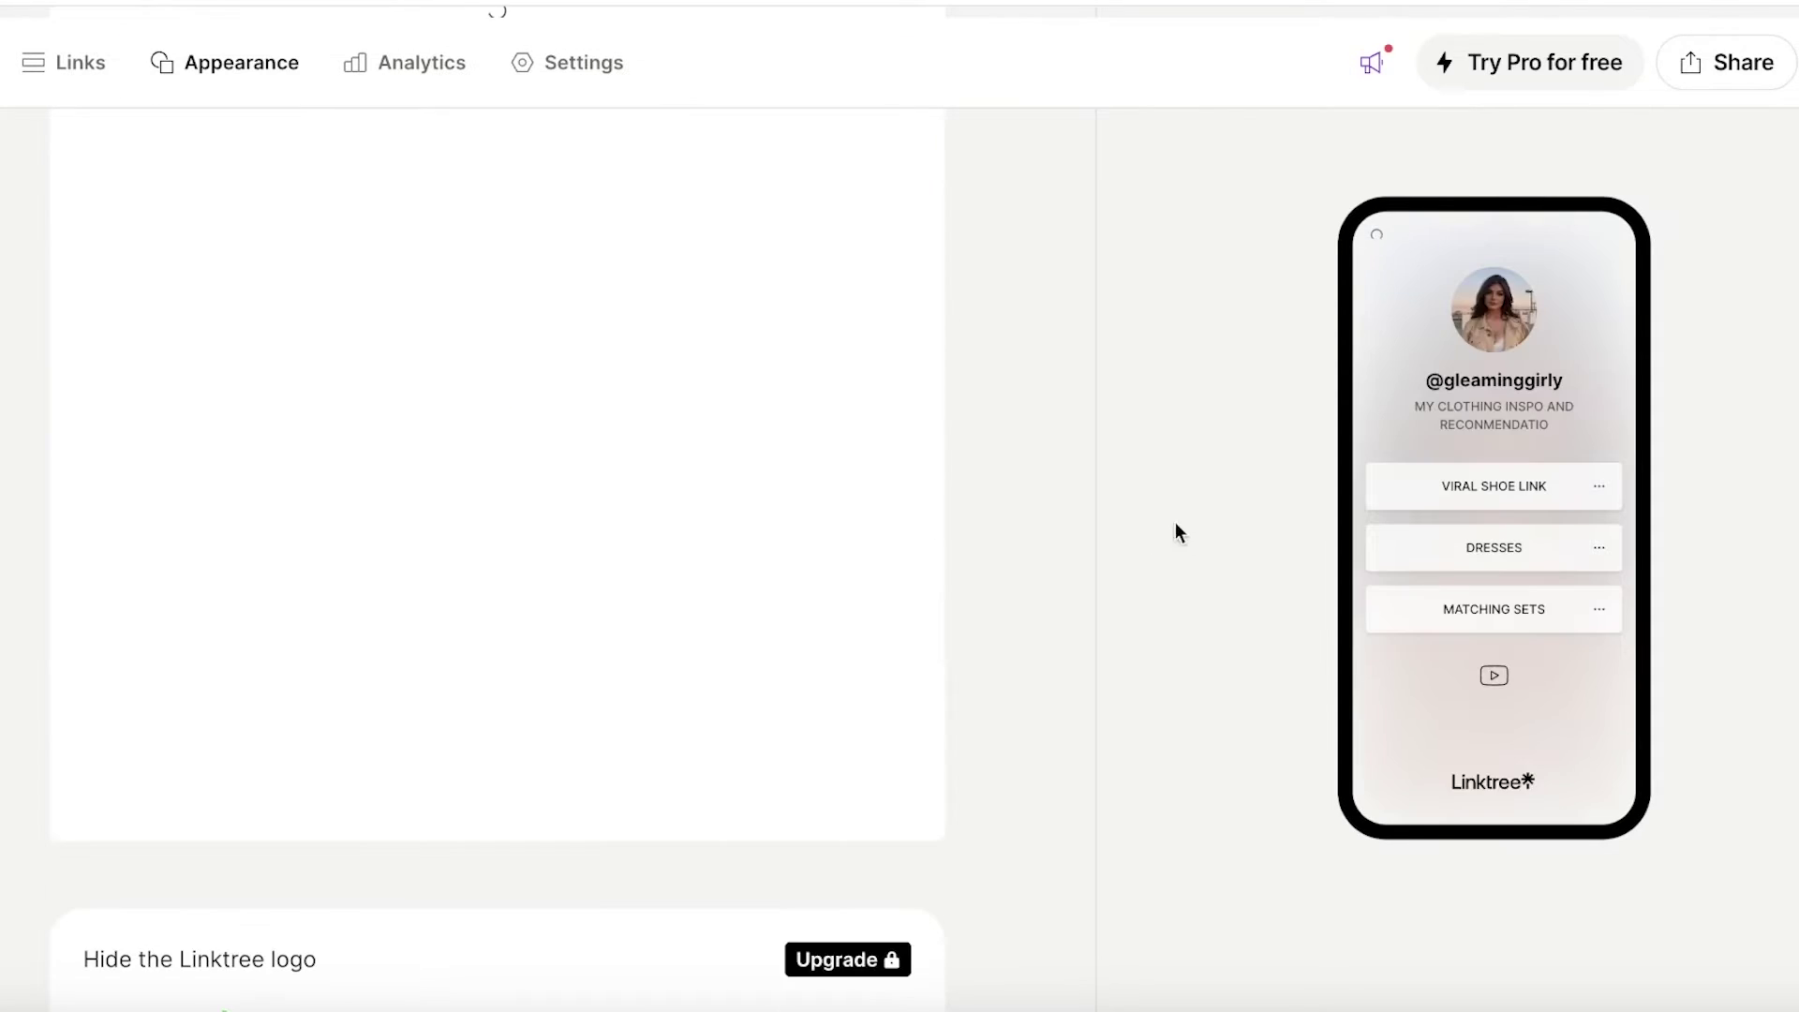
{"action": "scroll", "coordinate": [575, 559], "scroll_direction": "down", "scroll_amount": 10}
{"action": "scroll", "coordinate": [537, 615], "scroll_direction": "up", "scroll_amount": 5}
{"action": "scroll", "coordinate": [538, 611], "scroll_direction": "up", "scroll_amount": 14}
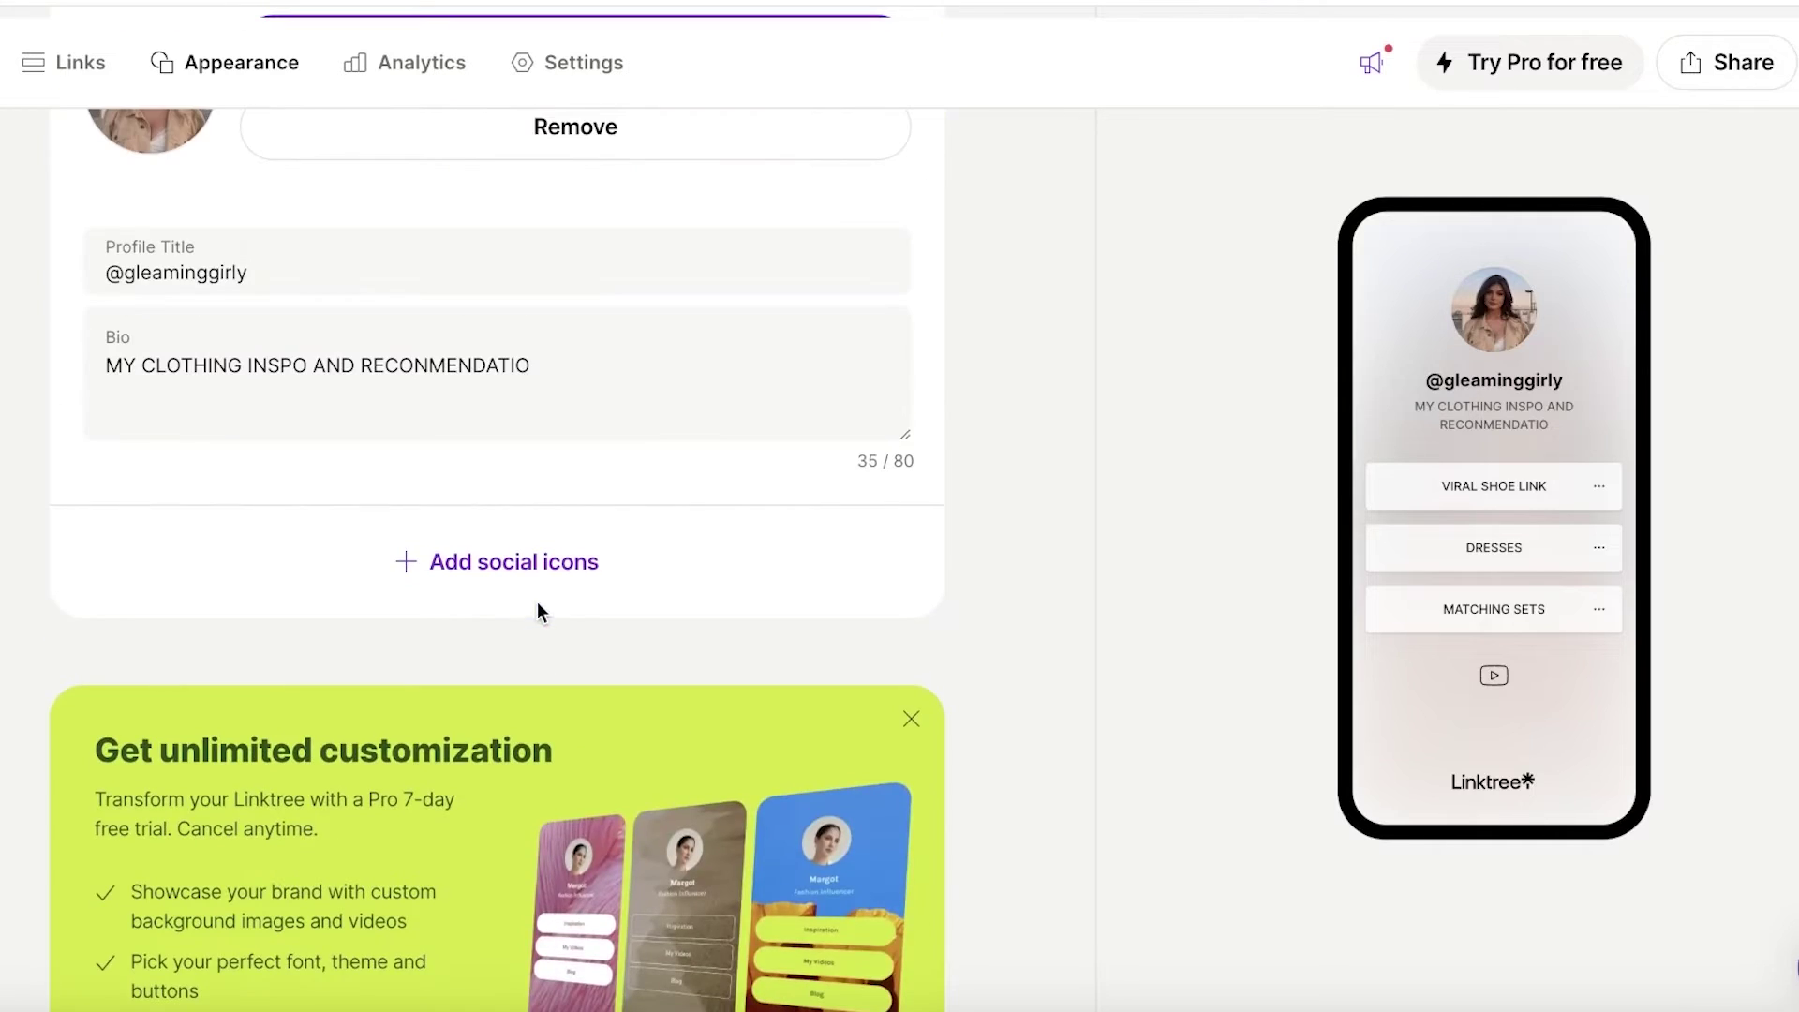
{"action": "scroll", "coordinate": [540, 614], "scroll_direction": "down", "scroll_amount": 13}
{"action": "scroll", "coordinate": [390, 671], "scroll_direction": "up", "scroll_amount": 3}
{"action": "scroll", "coordinate": [261, 614], "scroll_direction": "down", "scroll_amount": 12}
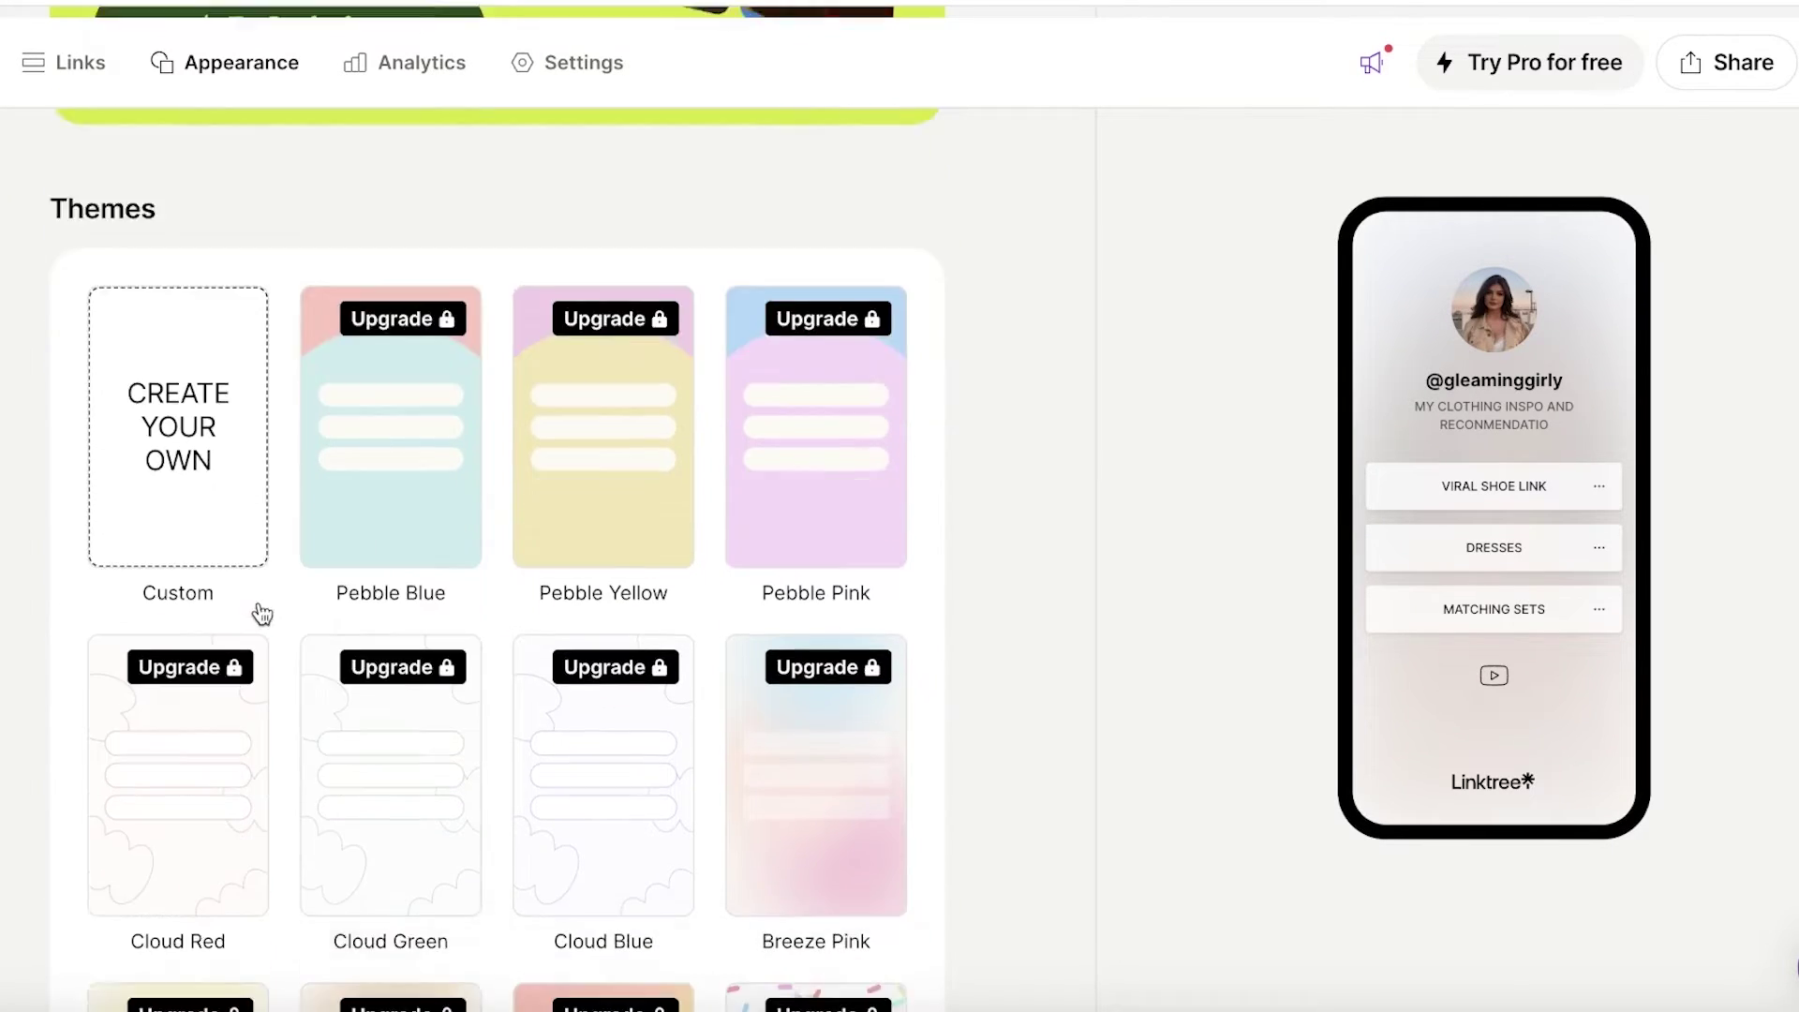
{"action": "scroll", "coordinate": [623, 289], "scroll_direction": "up", "scroll_amount": 8}
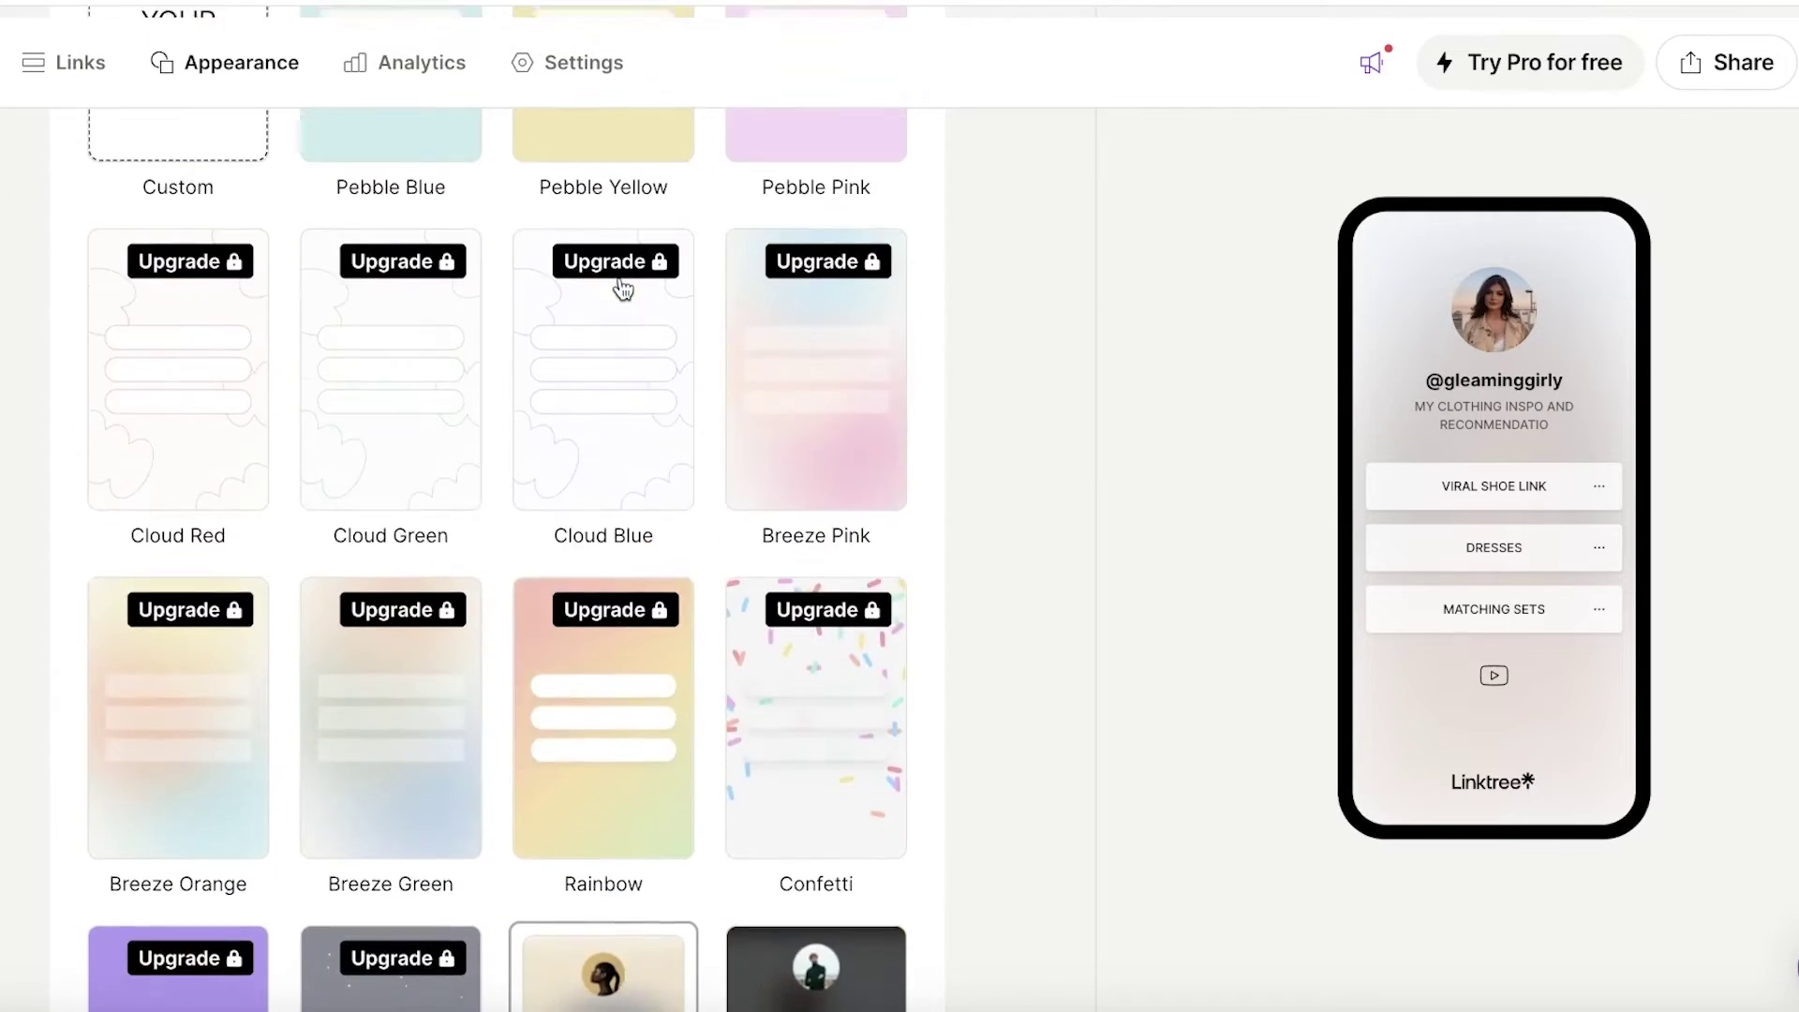
{"action": "scroll", "coordinate": [611, 379], "scroll_direction": "down", "scroll_amount": 8}
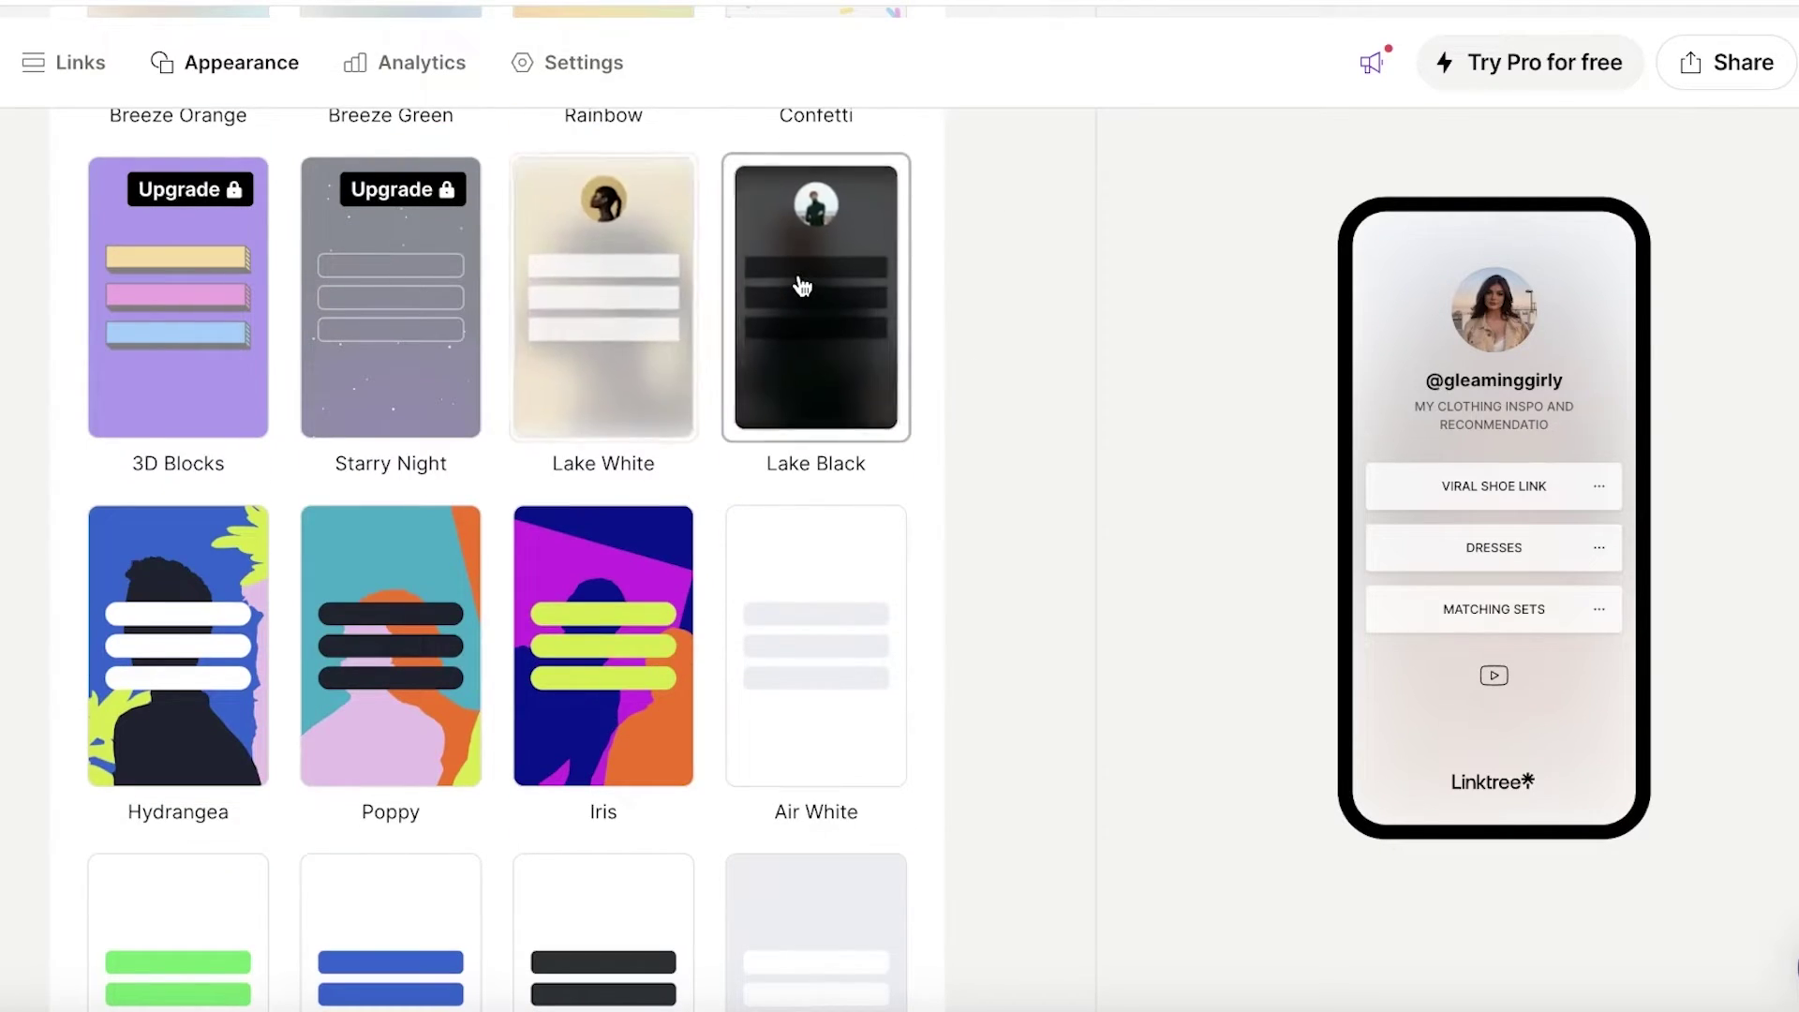
{"action": "left_click", "coordinate": [597, 674]}
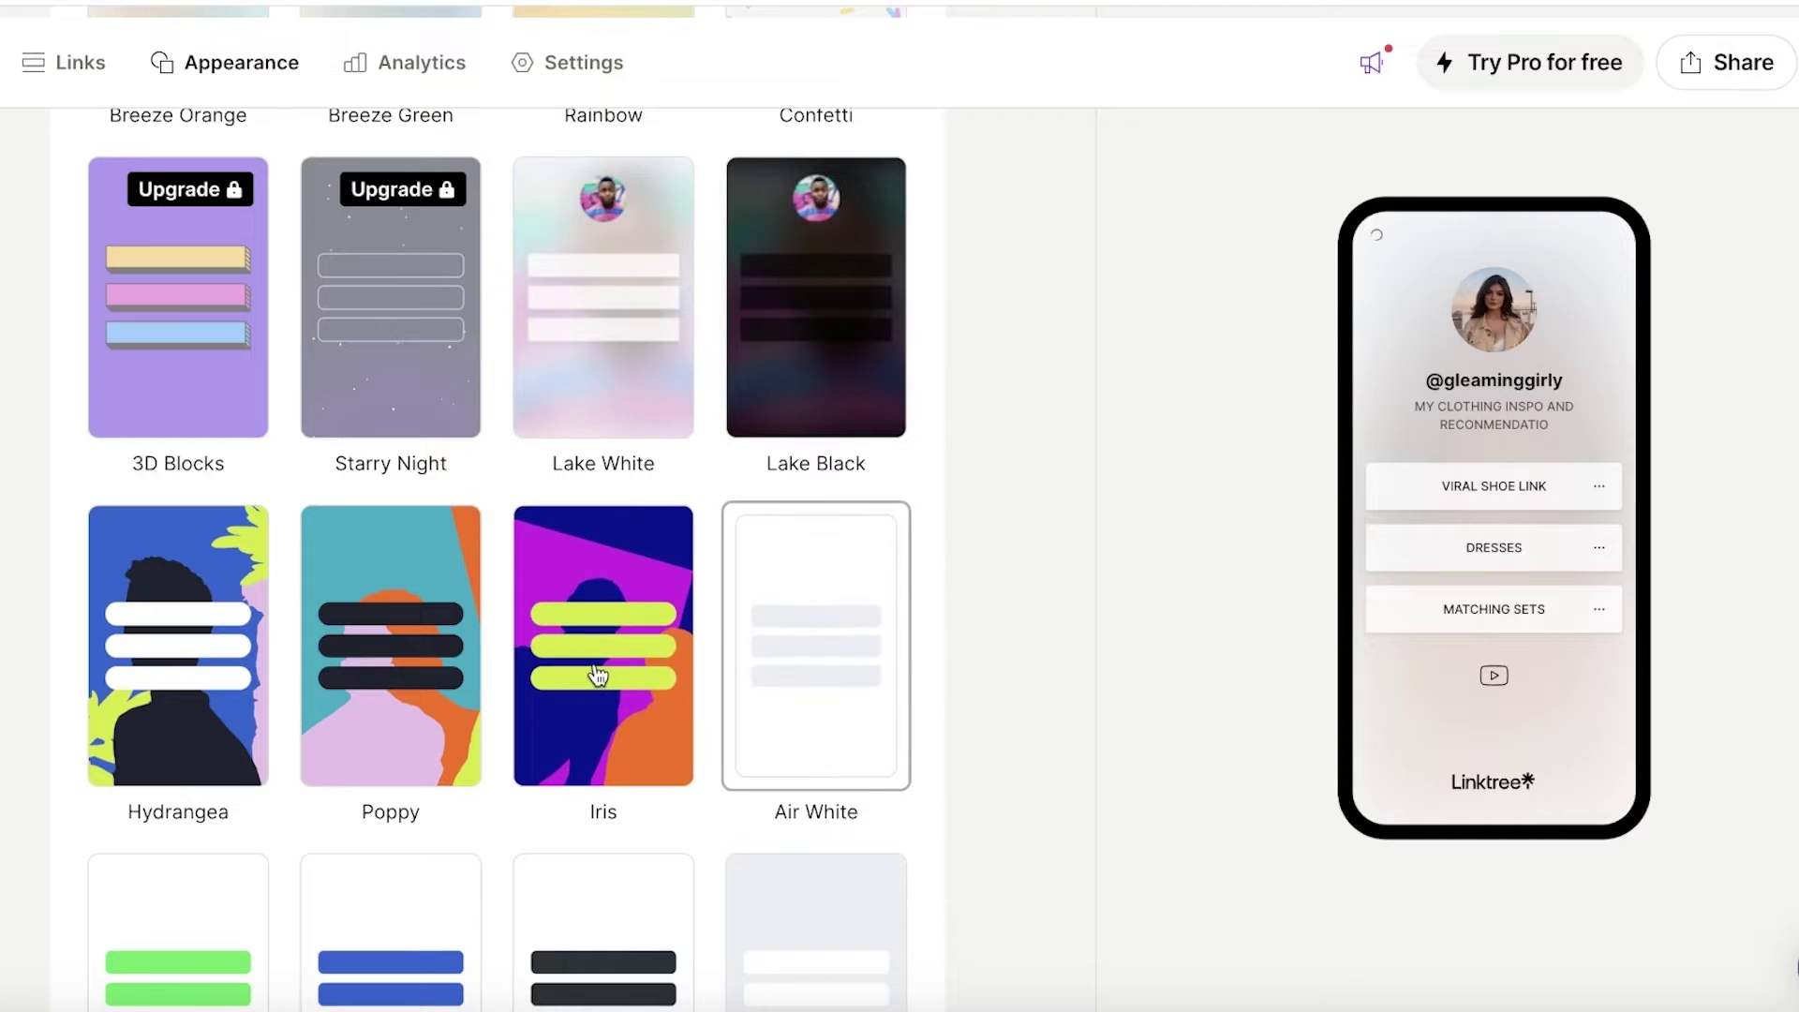
Step: Switch the page theme to Linktree x Daniel Triendl
{"action": "scroll", "coordinate": [313, 515], "scroll_direction": "down", "scroll_amount": 10}
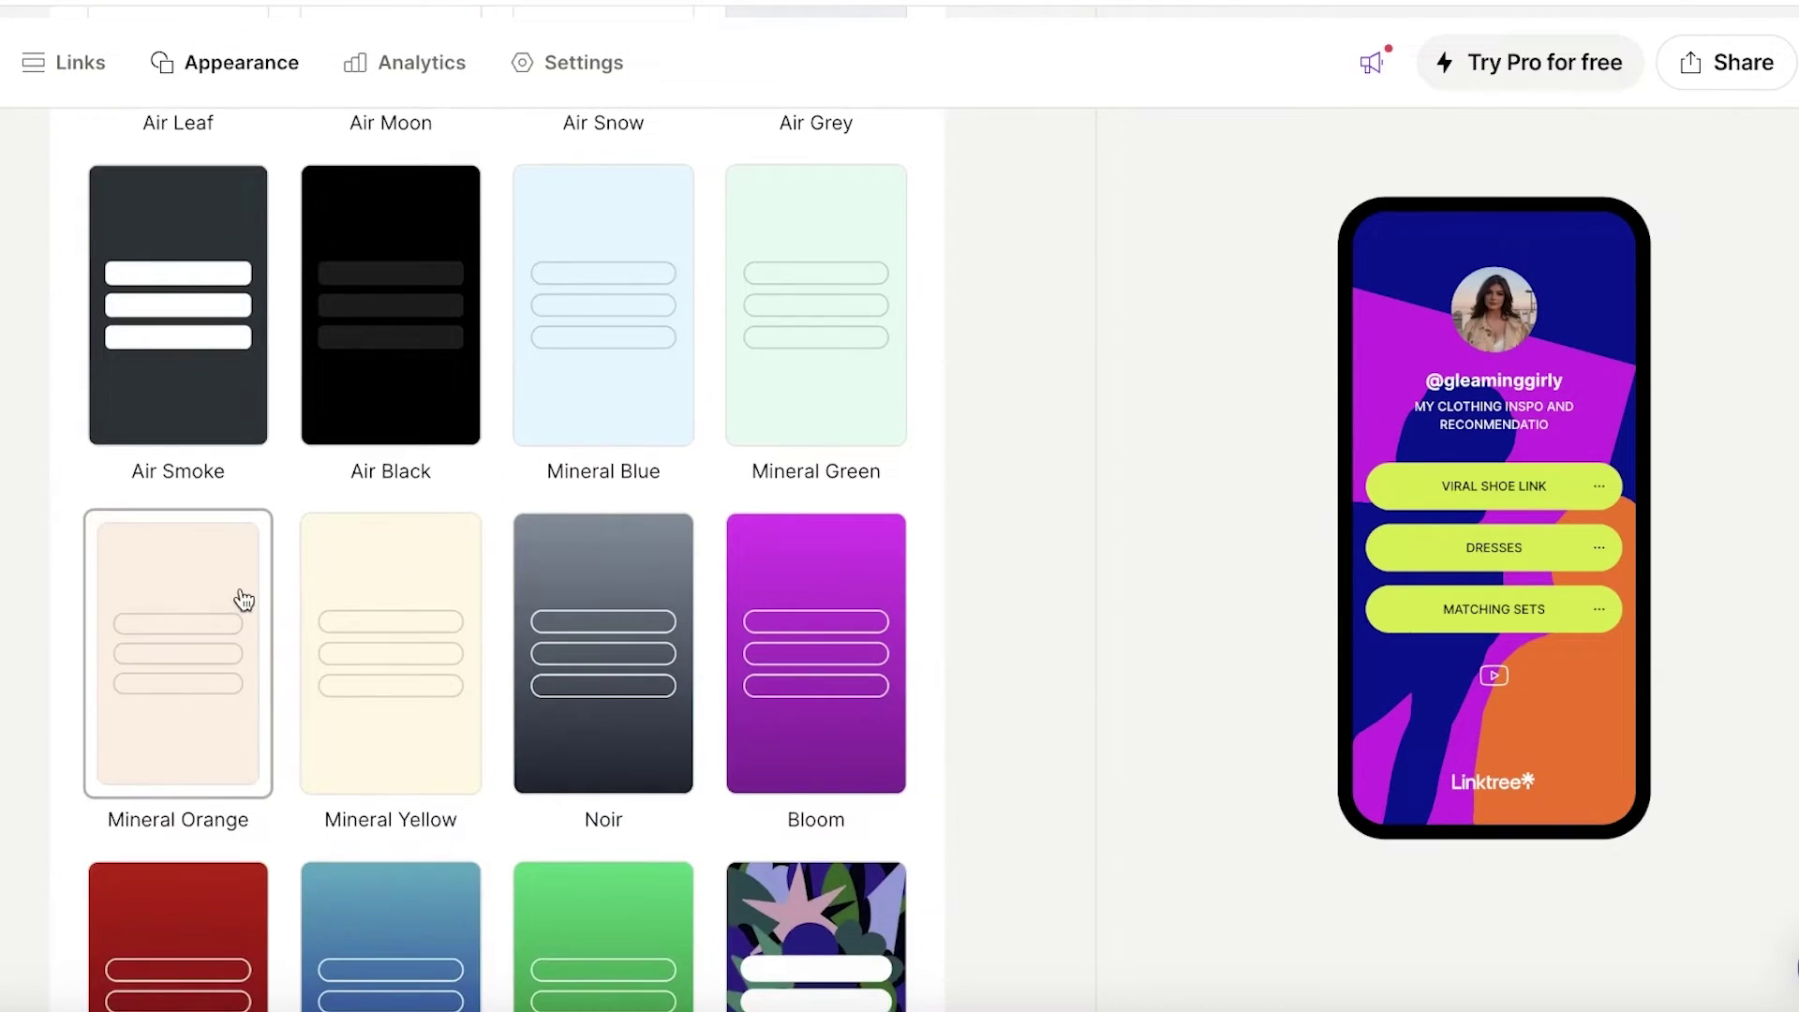
{"action": "scroll", "coordinate": [987, 605], "scroll_direction": "down", "scroll_amount": 14}
{"action": "scroll", "coordinate": [988, 606], "scroll_direction": "up", "scroll_amount": 8}
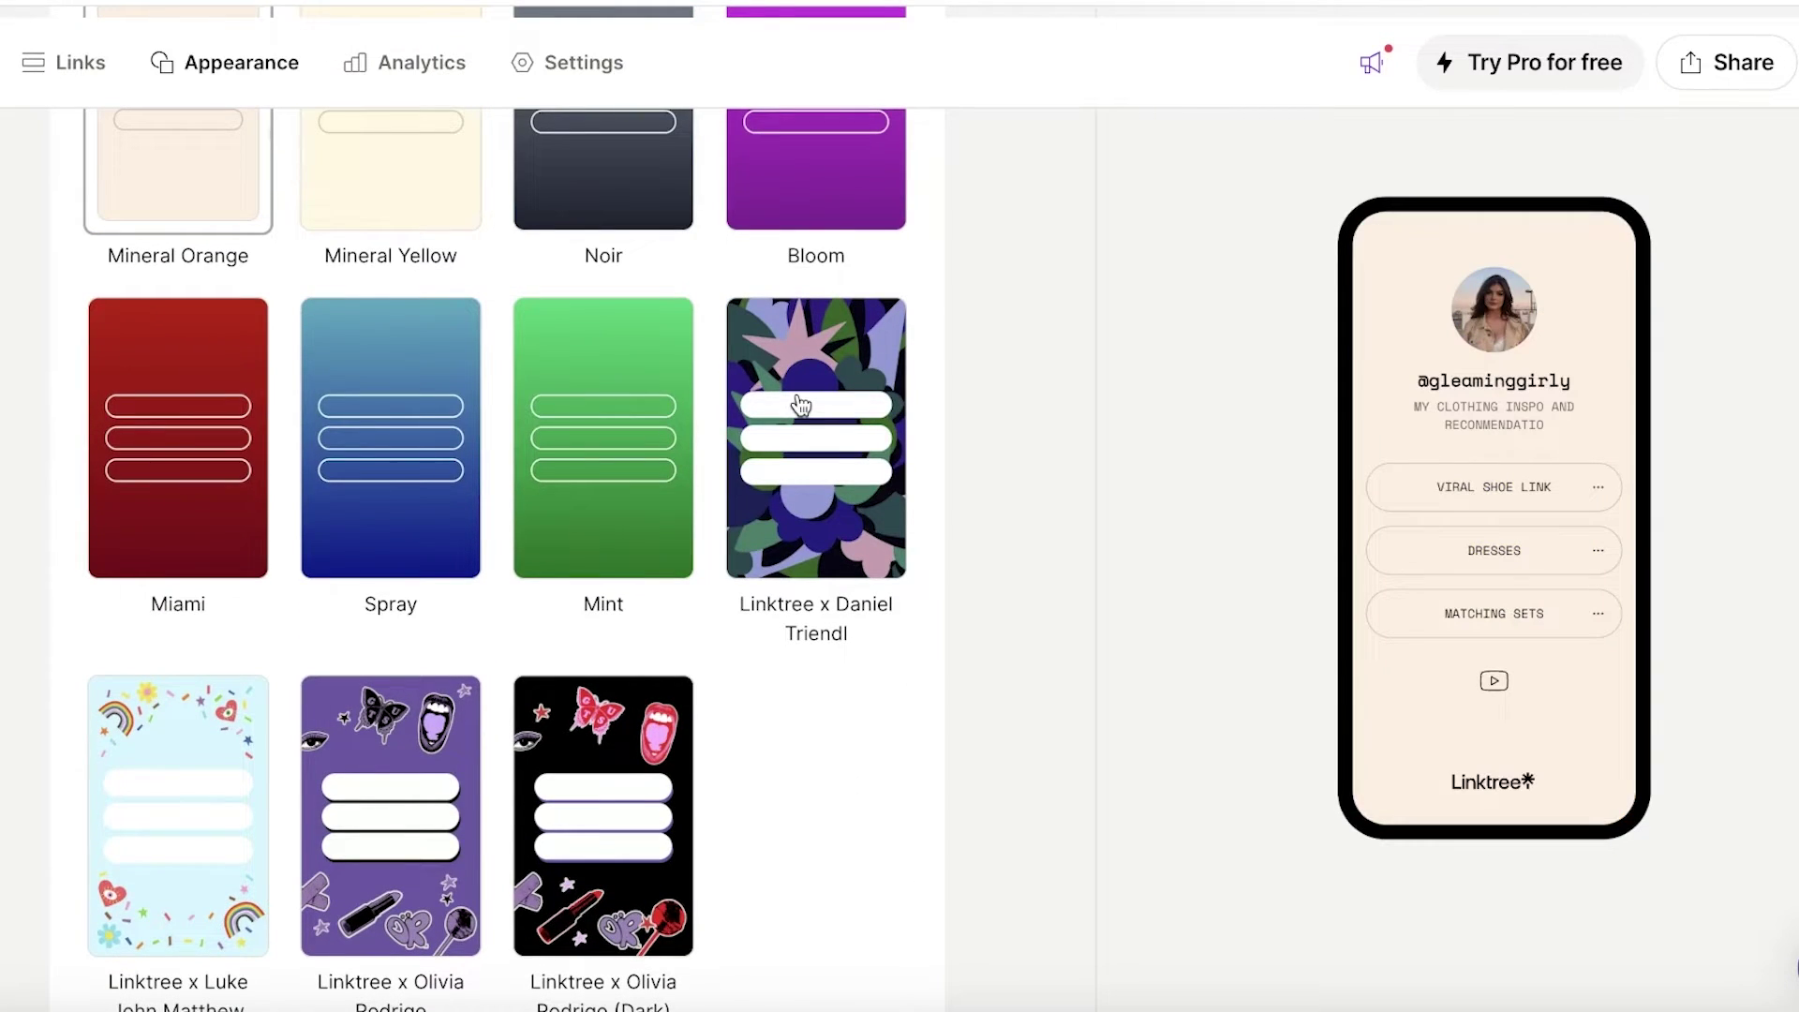
{"action": "left_click", "coordinate": [801, 404]}
{"action": "scroll", "coordinate": [802, 411], "scroll_direction": "up", "scroll_amount": 5}
{"action": "scroll", "coordinate": [802, 412], "scroll_direction": "down", "scroll_amount": 12}
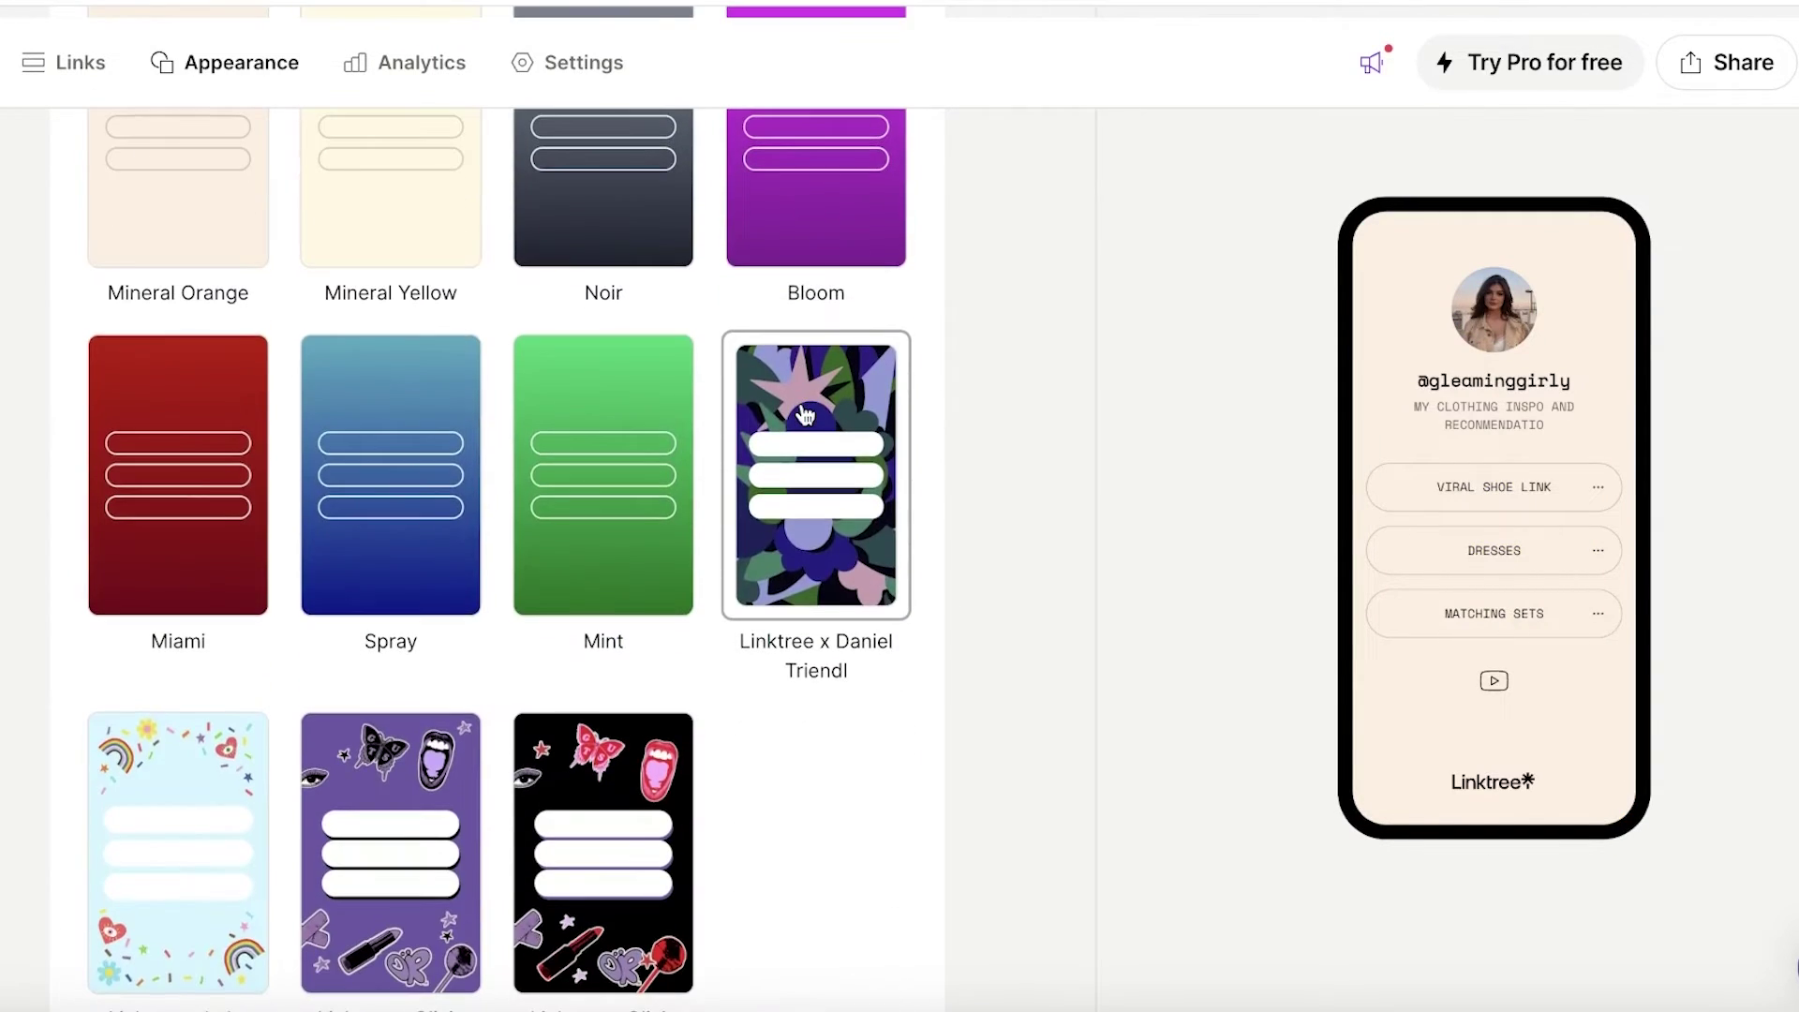
{"action": "scroll", "coordinate": [280, 503], "scroll_direction": "down", "scroll_amount": 12}
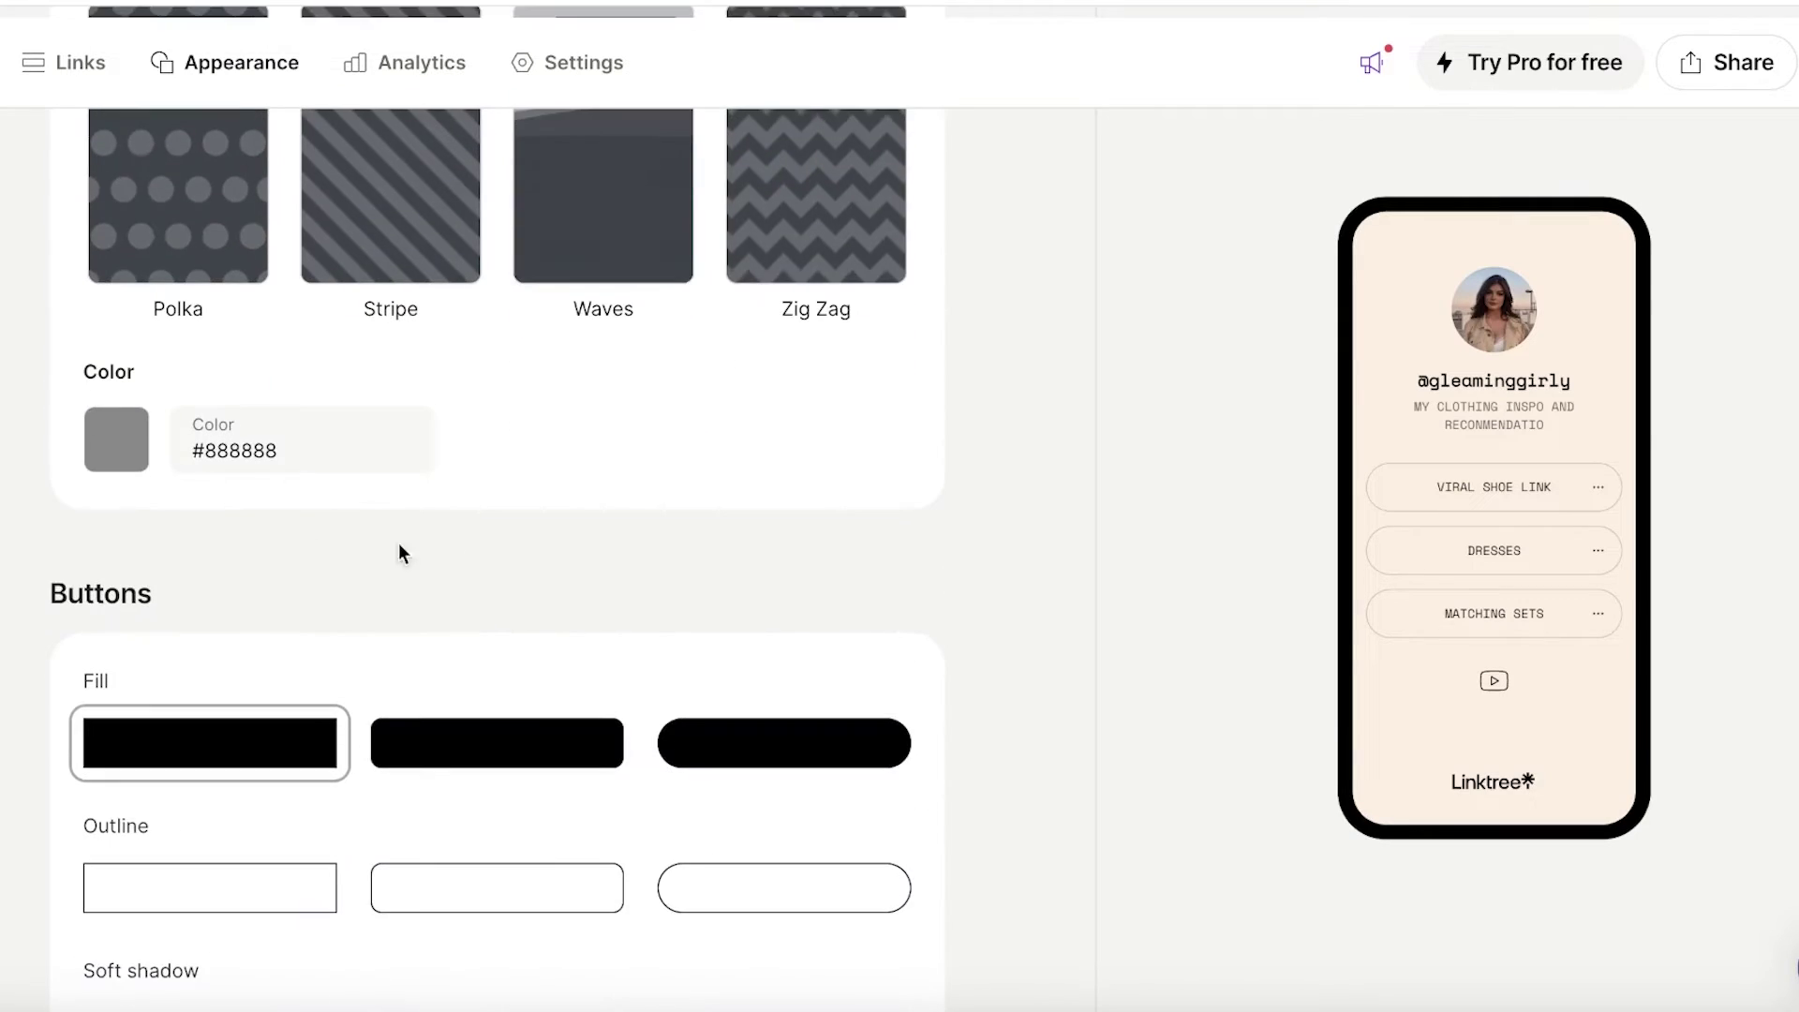
Step: Set the button colour to black (#000000)
{"action": "scroll", "coordinate": [189, 626], "scroll_direction": "up", "scroll_amount": 2}
{"action": "scroll", "coordinate": [200, 626], "scroll_direction": "down", "scroll_amount": 4}
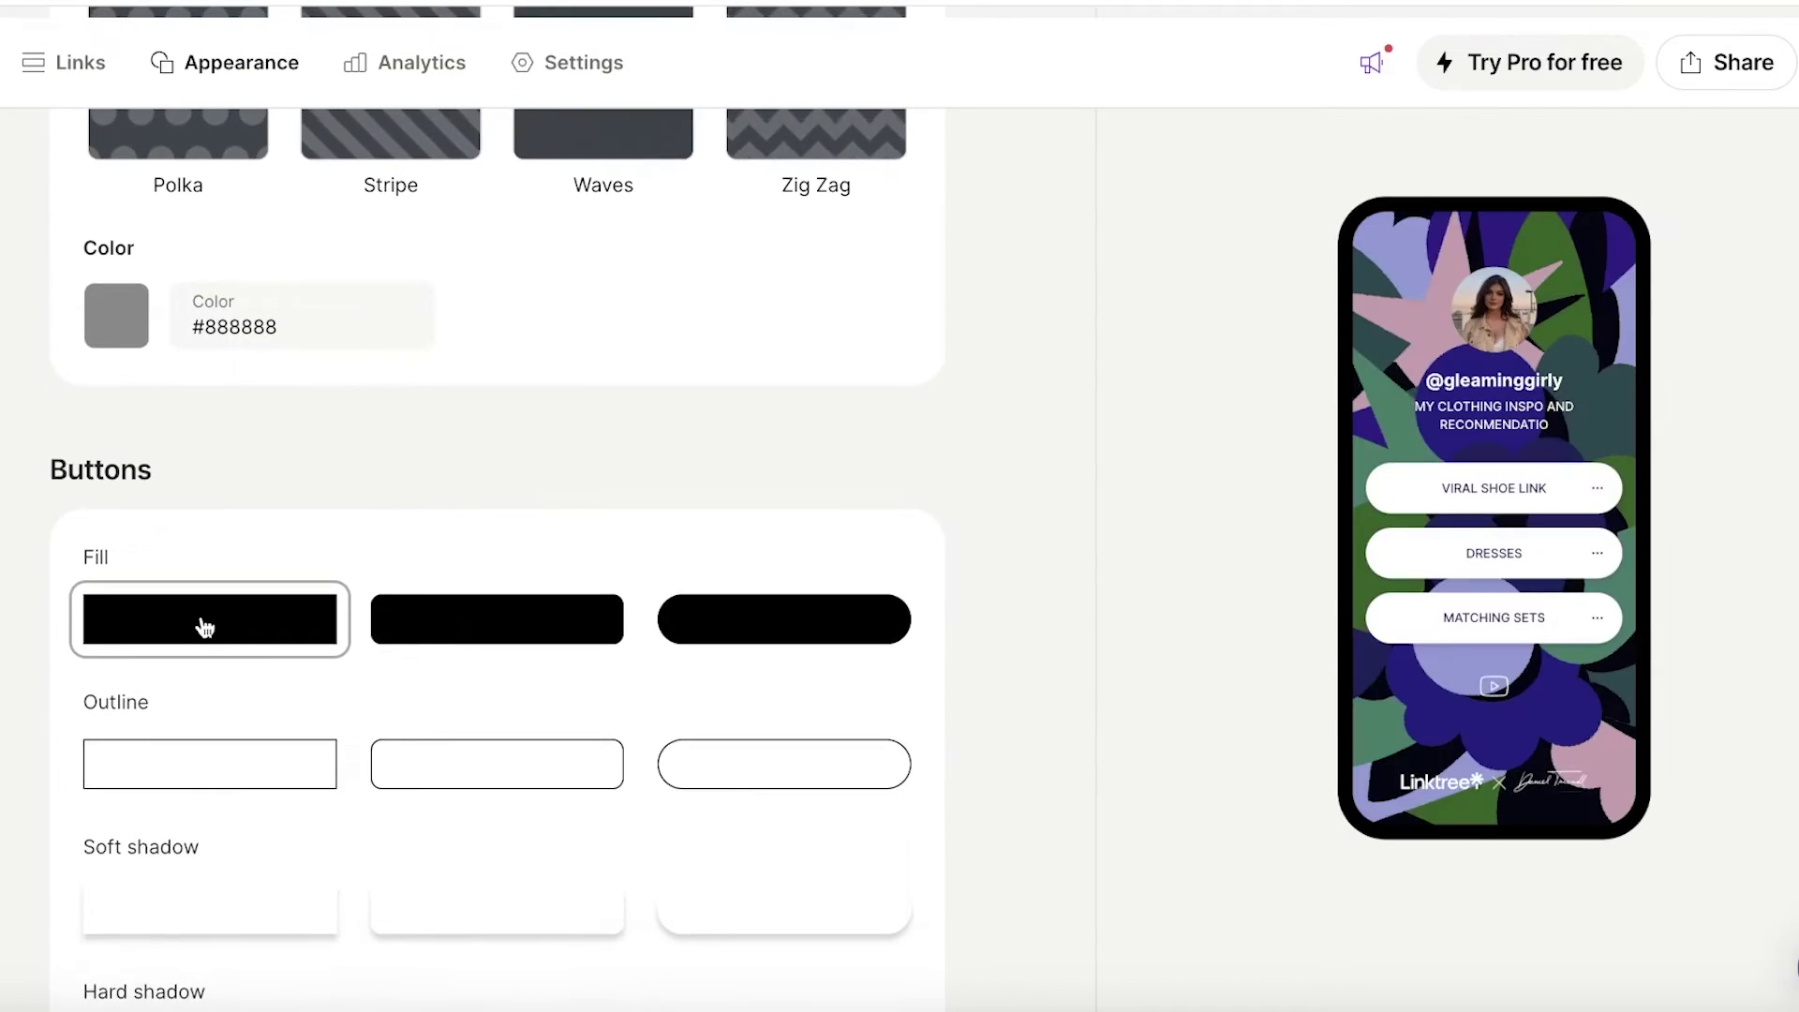
{"action": "scroll", "coordinate": [323, 519], "scroll_direction": "down", "scroll_amount": 1}
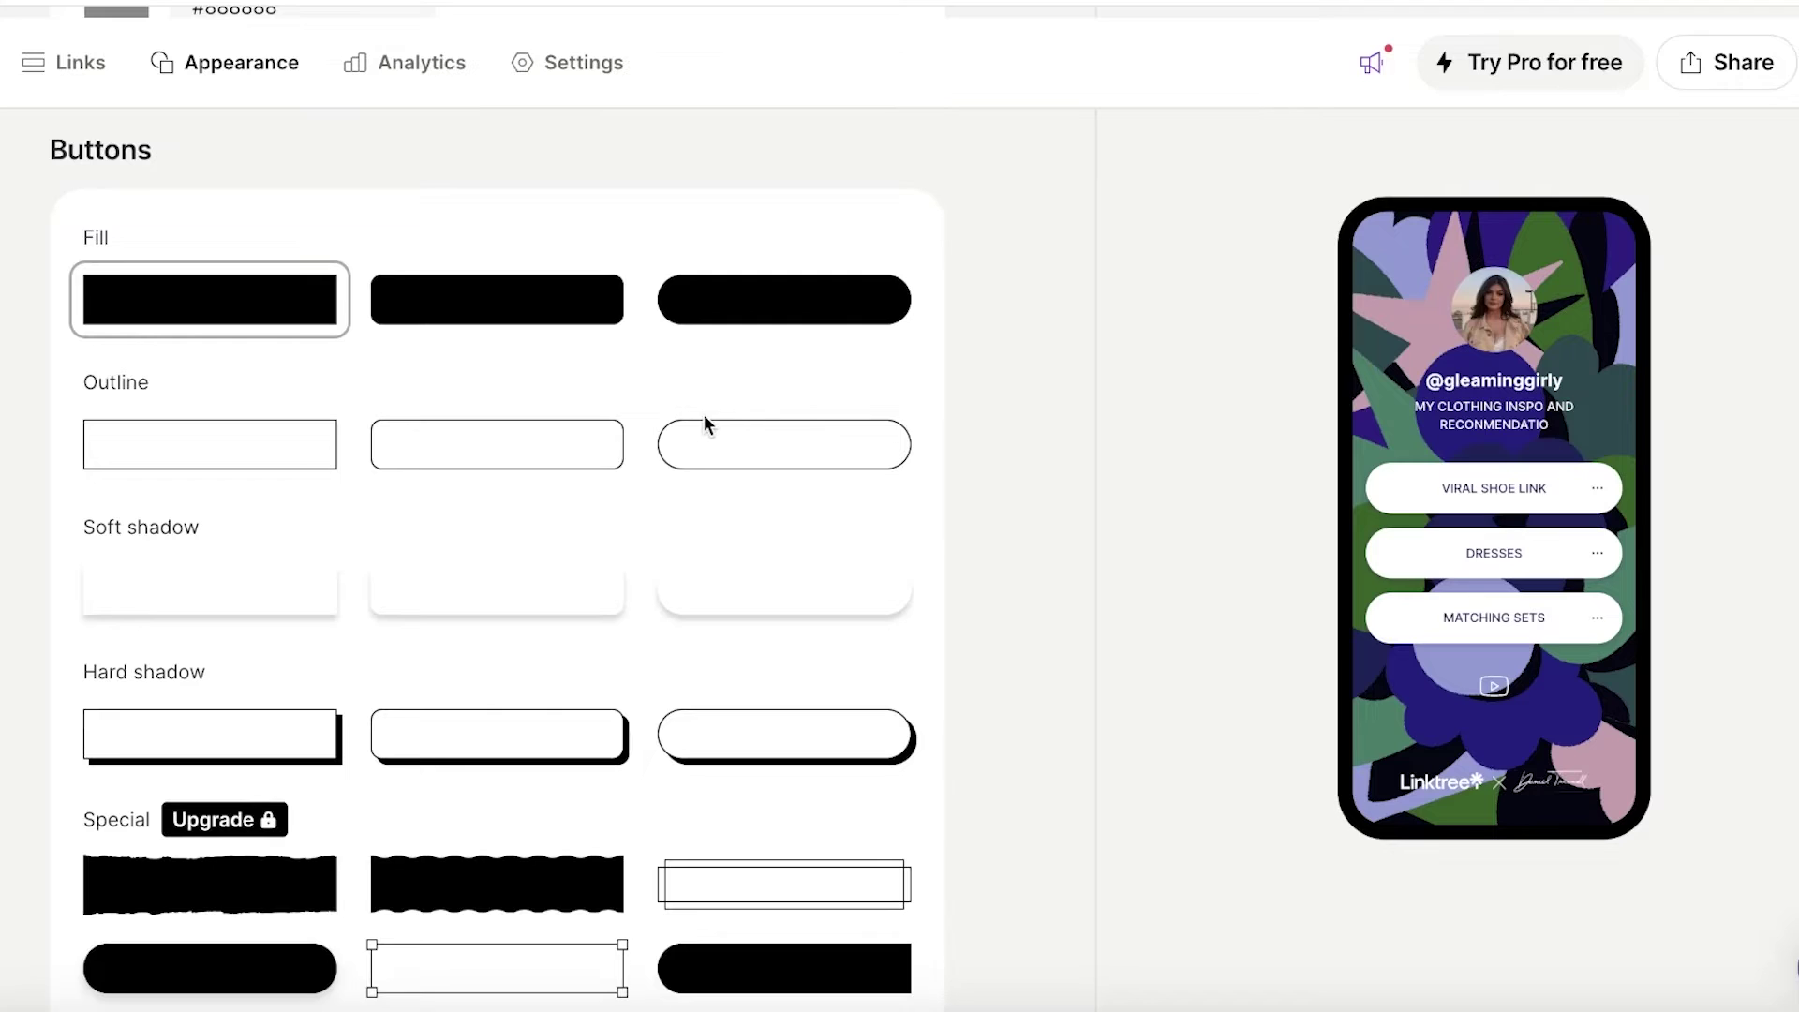
{"action": "scroll", "coordinate": [131, 463], "scroll_direction": "up", "scroll_amount": 1}
{"action": "scroll", "coordinate": [262, 526], "scroll_direction": "down", "scroll_amount": 10}
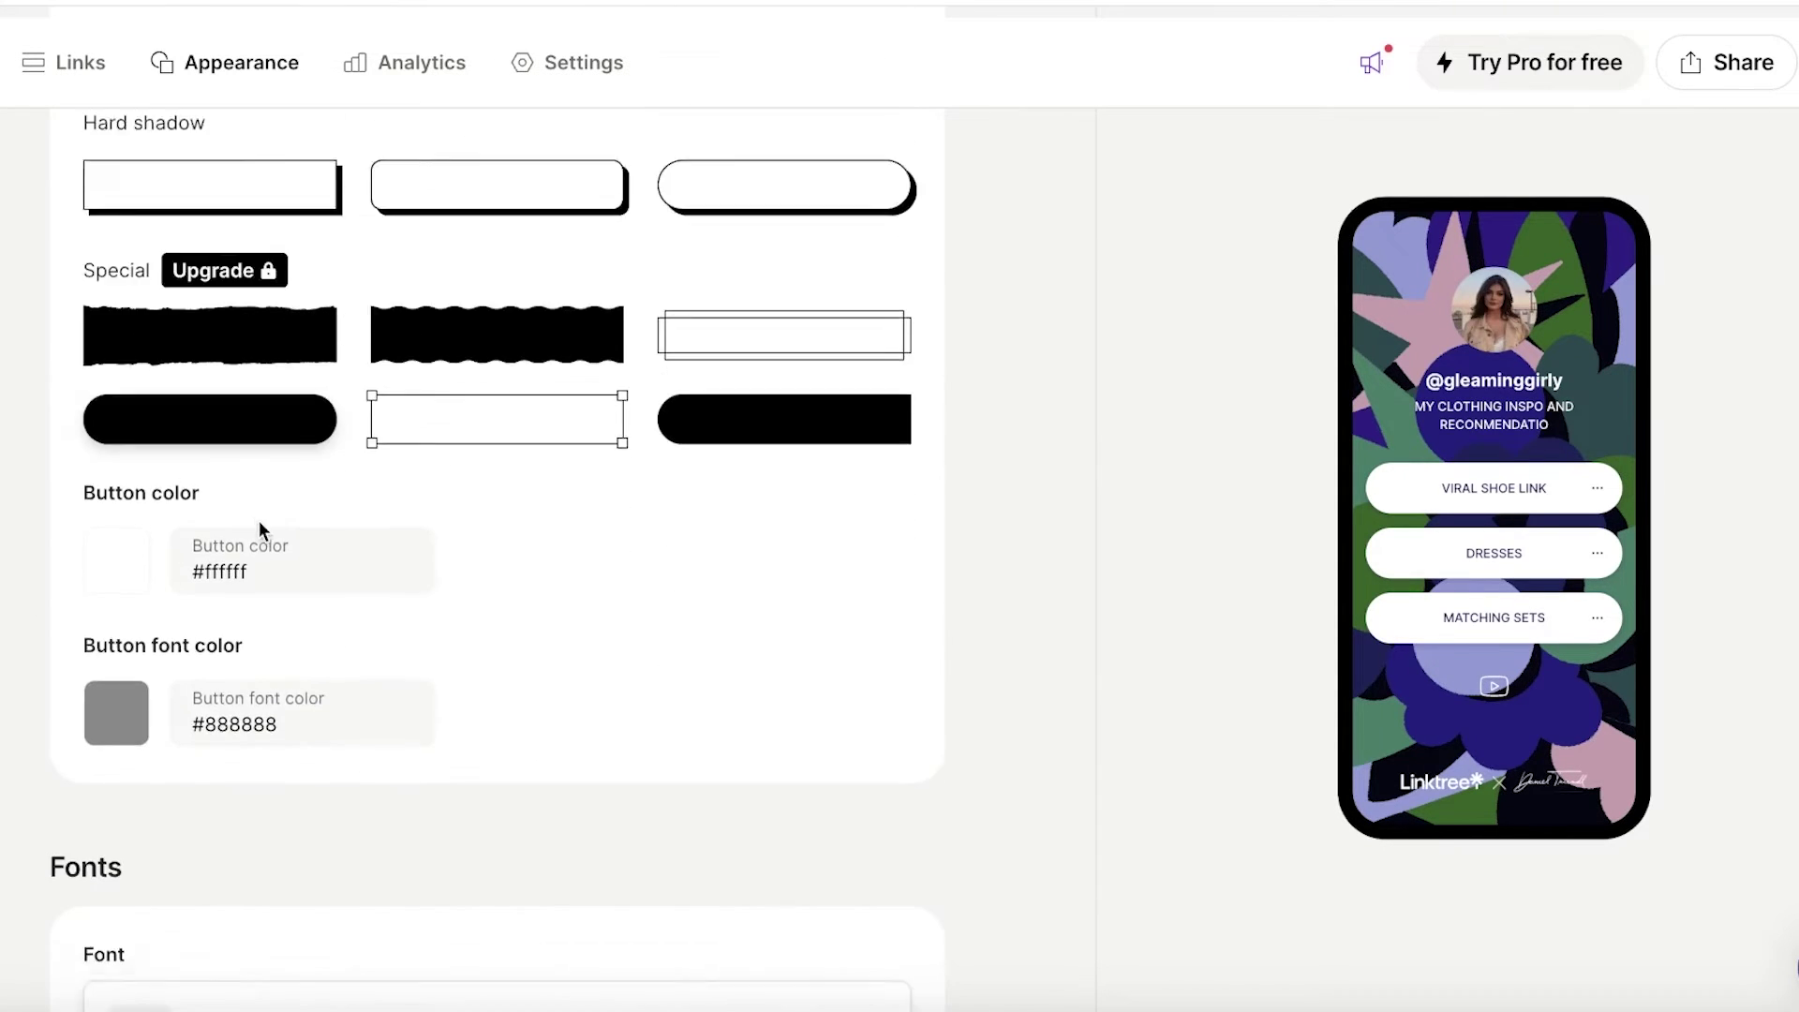
{"action": "scroll", "coordinate": [265, 562], "scroll_direction": "up", "scroll_amount": 1}
{"action": "scroll", "coordinate": [94, 347], "scroll_direction": "up", "scroll_amount": 1}
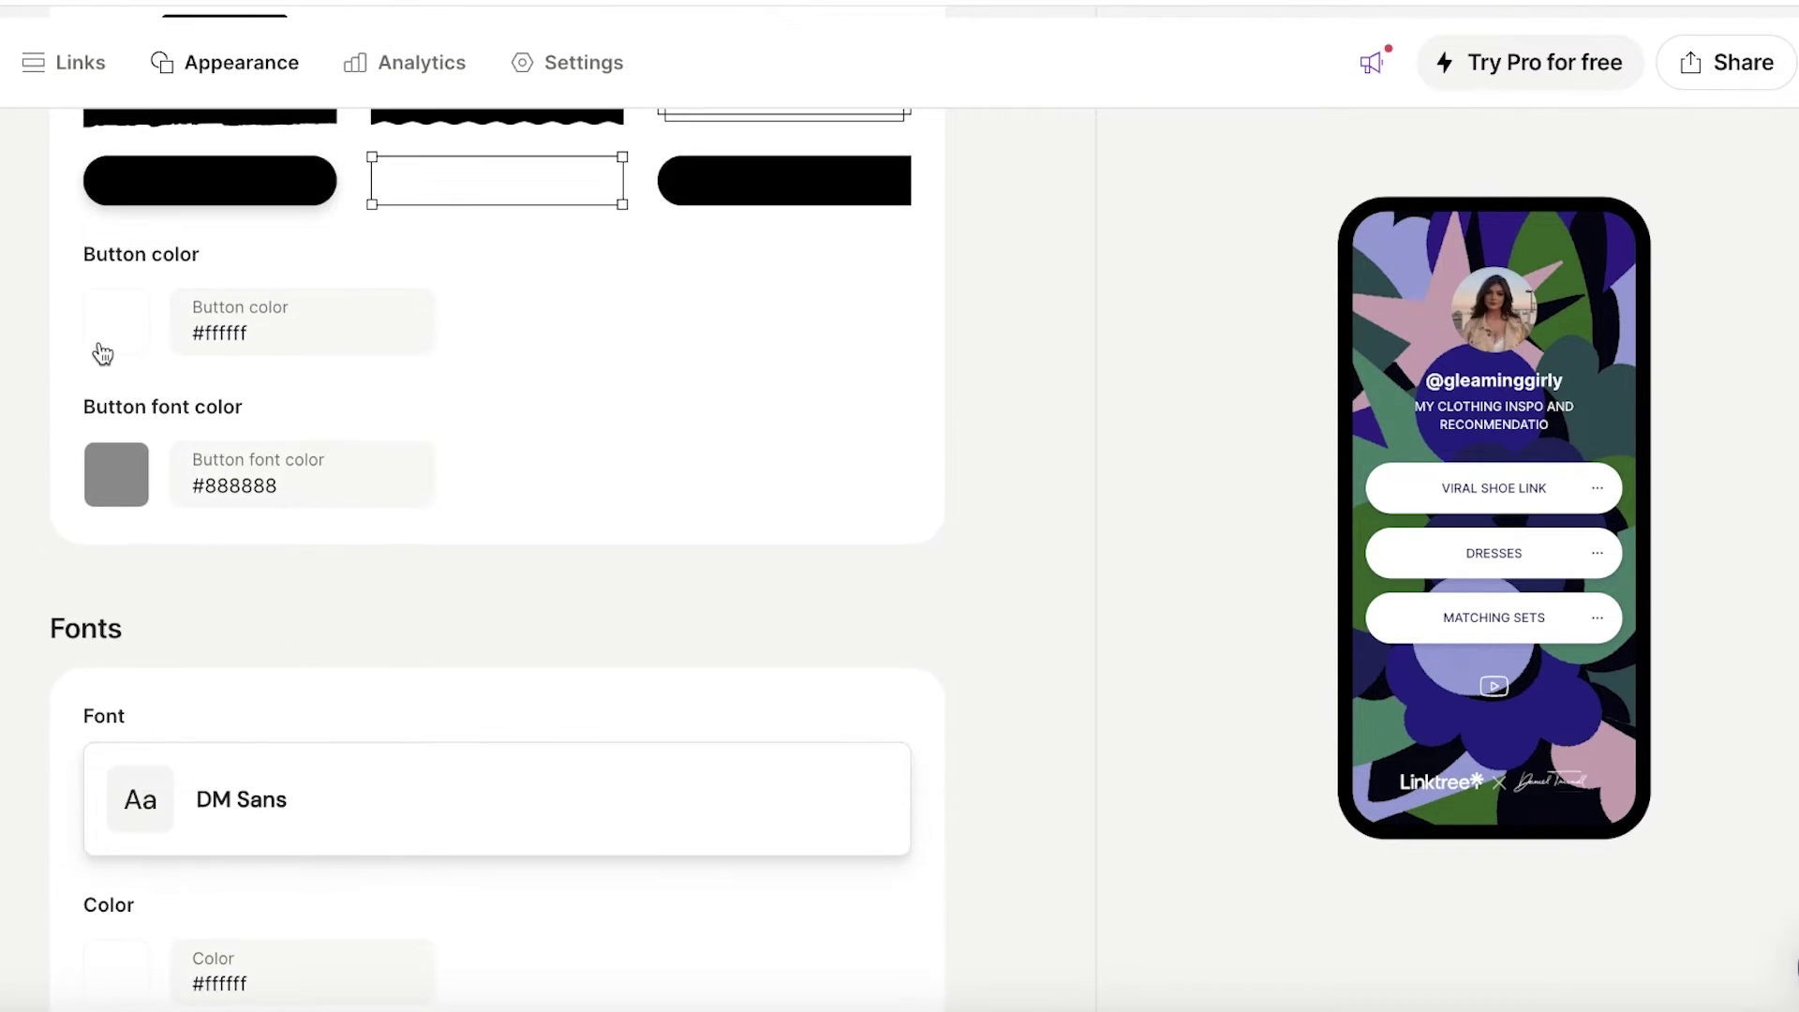
{"action": "left_click", "coordinate": [105, 345]}
{"action": "left_click", "coordinate": [675, 387]}
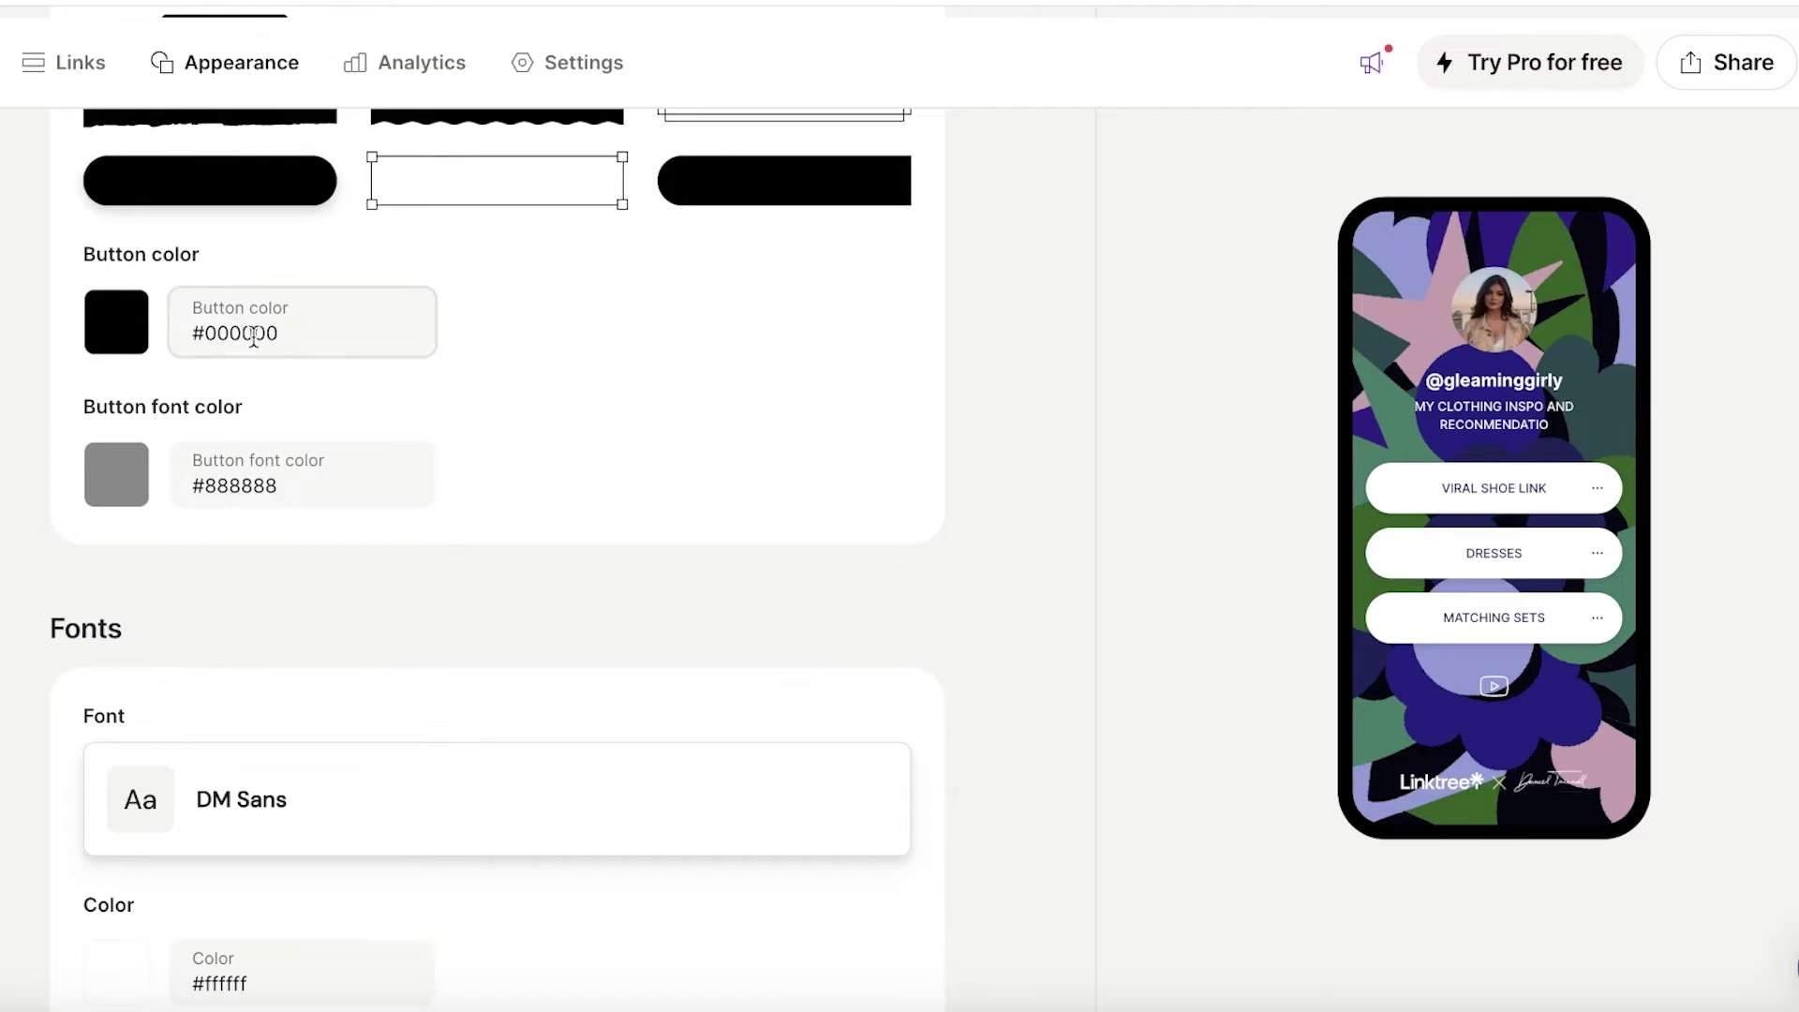
{"action": "scroll", "coordinate": [600, 375], "scroll_direction": "up", "scroll_amount": 1}
Step: Set the button font colour to white (#ffffff), keeping buttons black
{"action": "left_click", "coordinate": [116, 534]}
{"action": "left_click", "coordinate": [131, 544]}
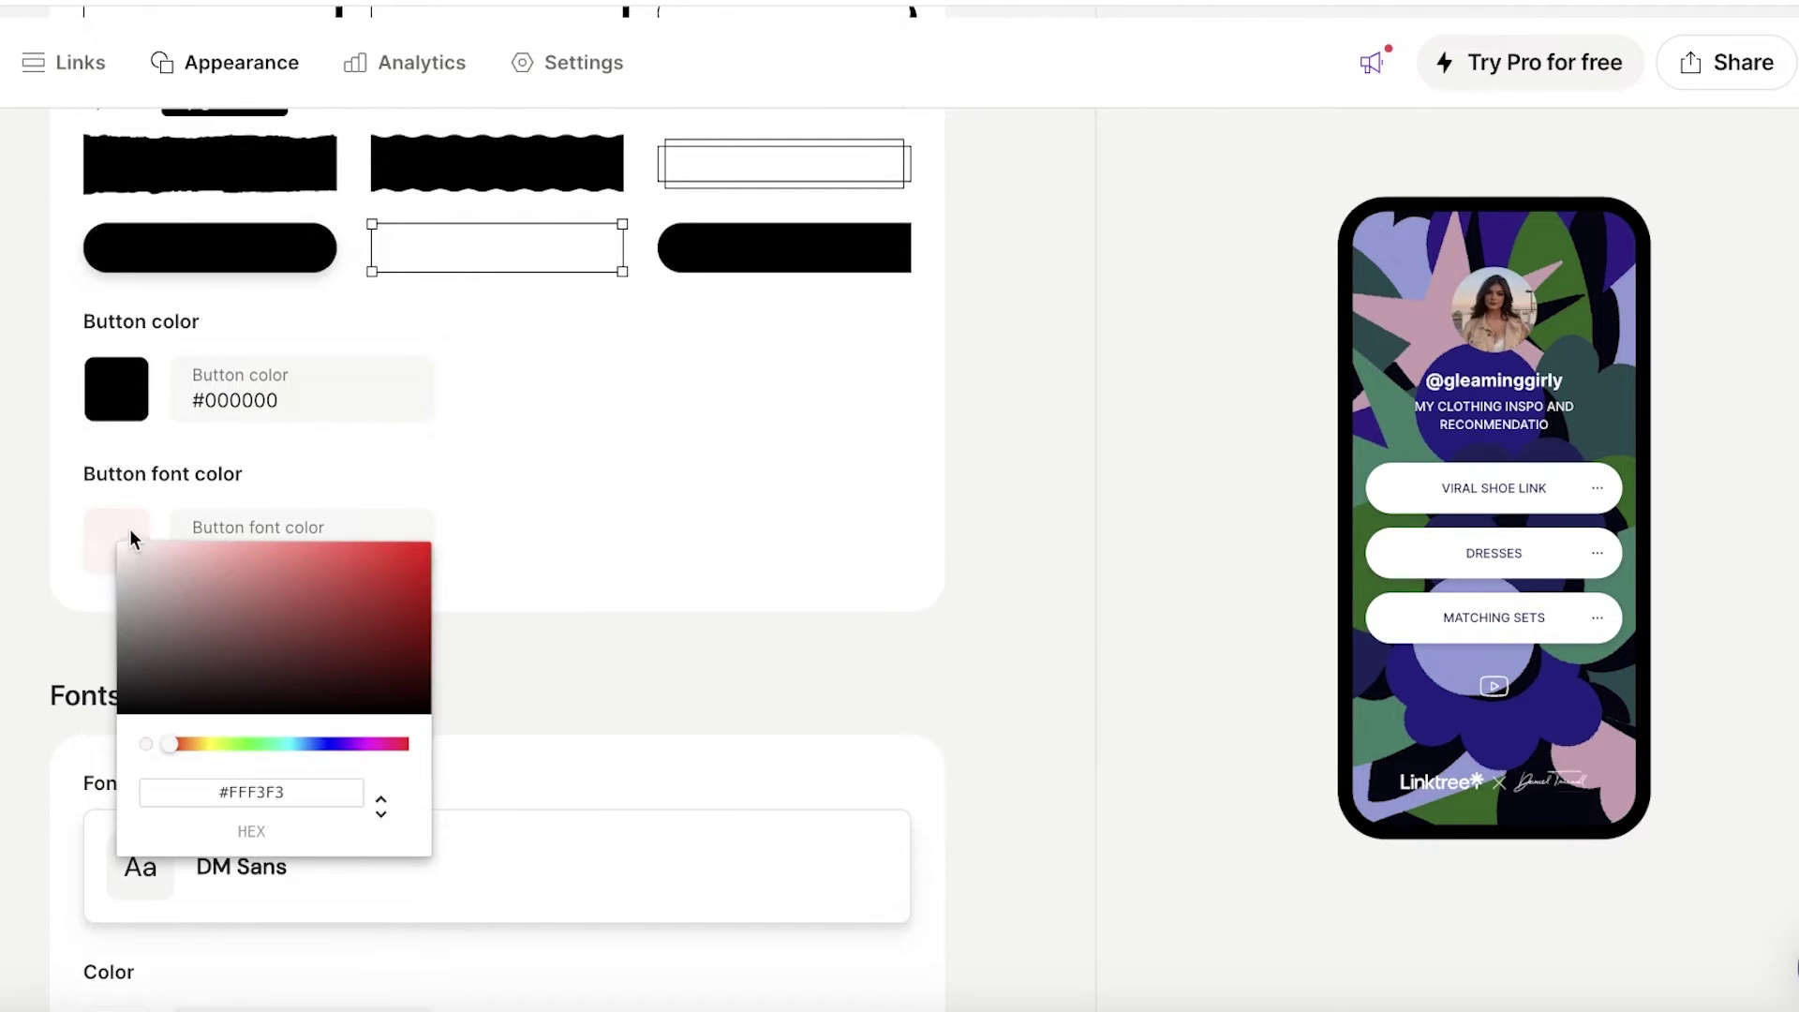
{"action": "left_click", "coordinate": [618, 504]}
{"action": "left_click", "coordinate": [117, 545]}
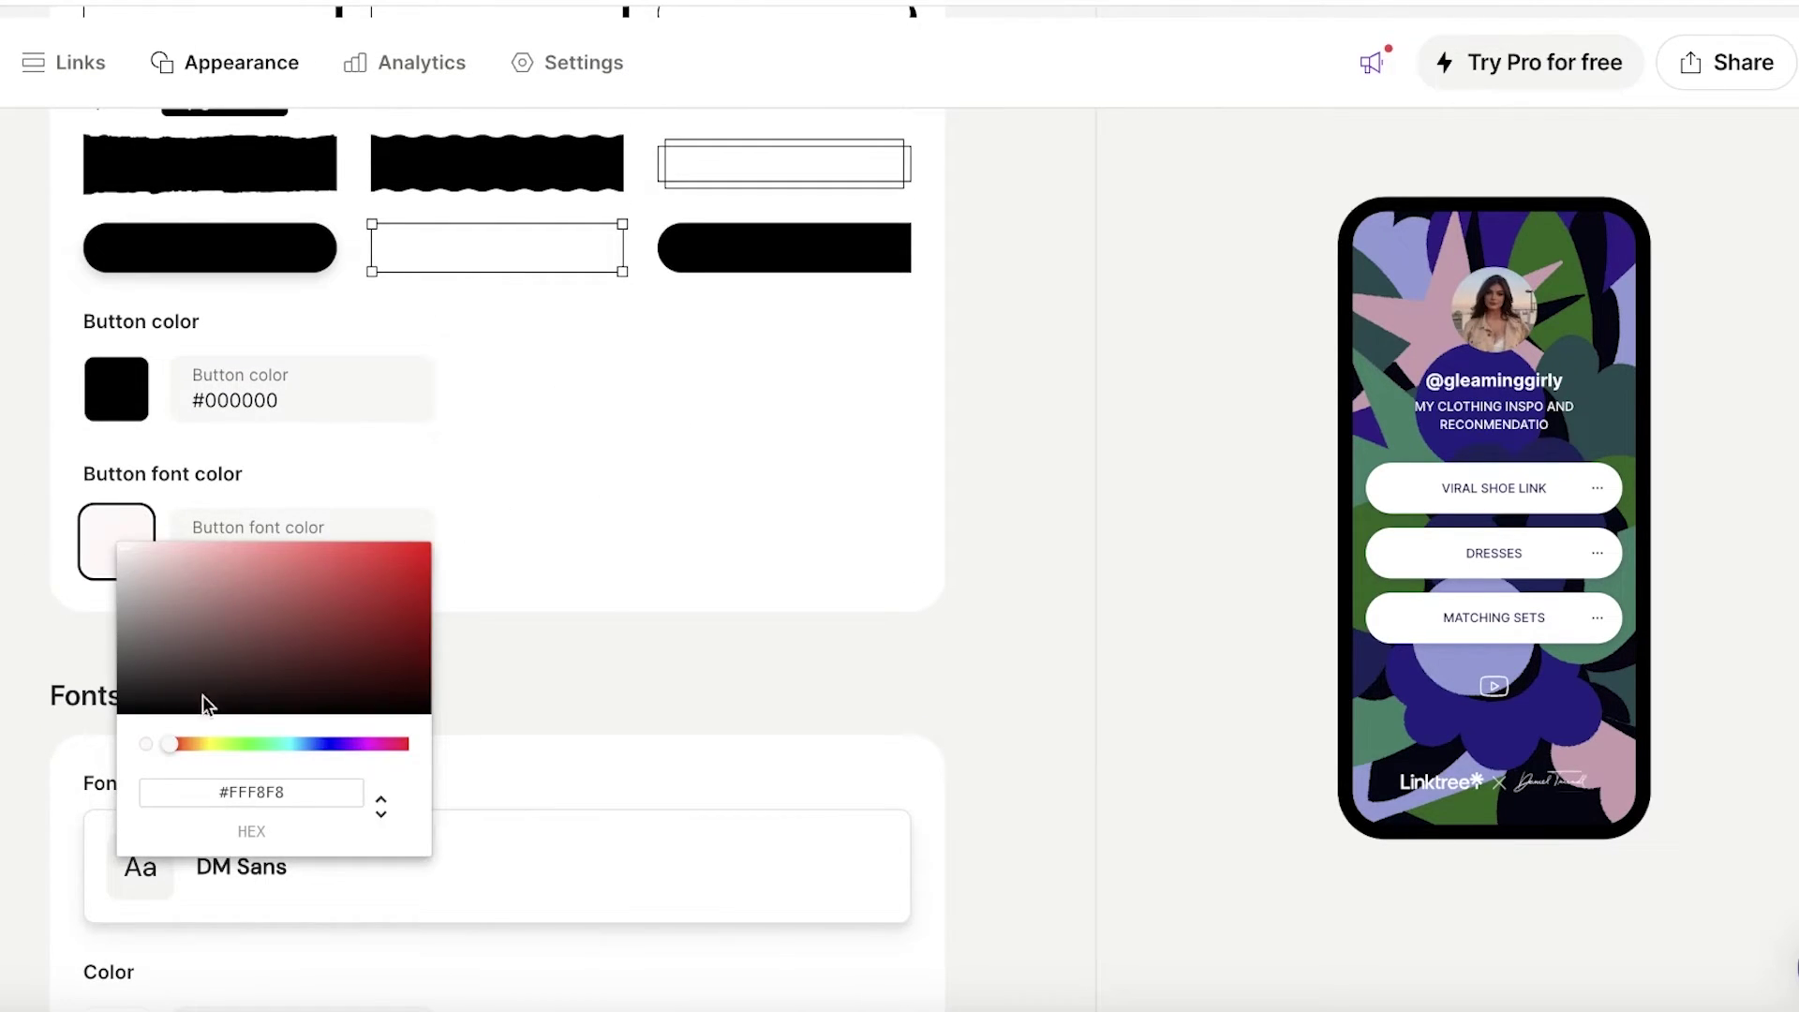
{"action": "left_click", "coordinate": [133, 634]}
{"action": "left_click", "coordinate": [582, 426]}
{"action": "left_click", "coordinate": [105, 409]}
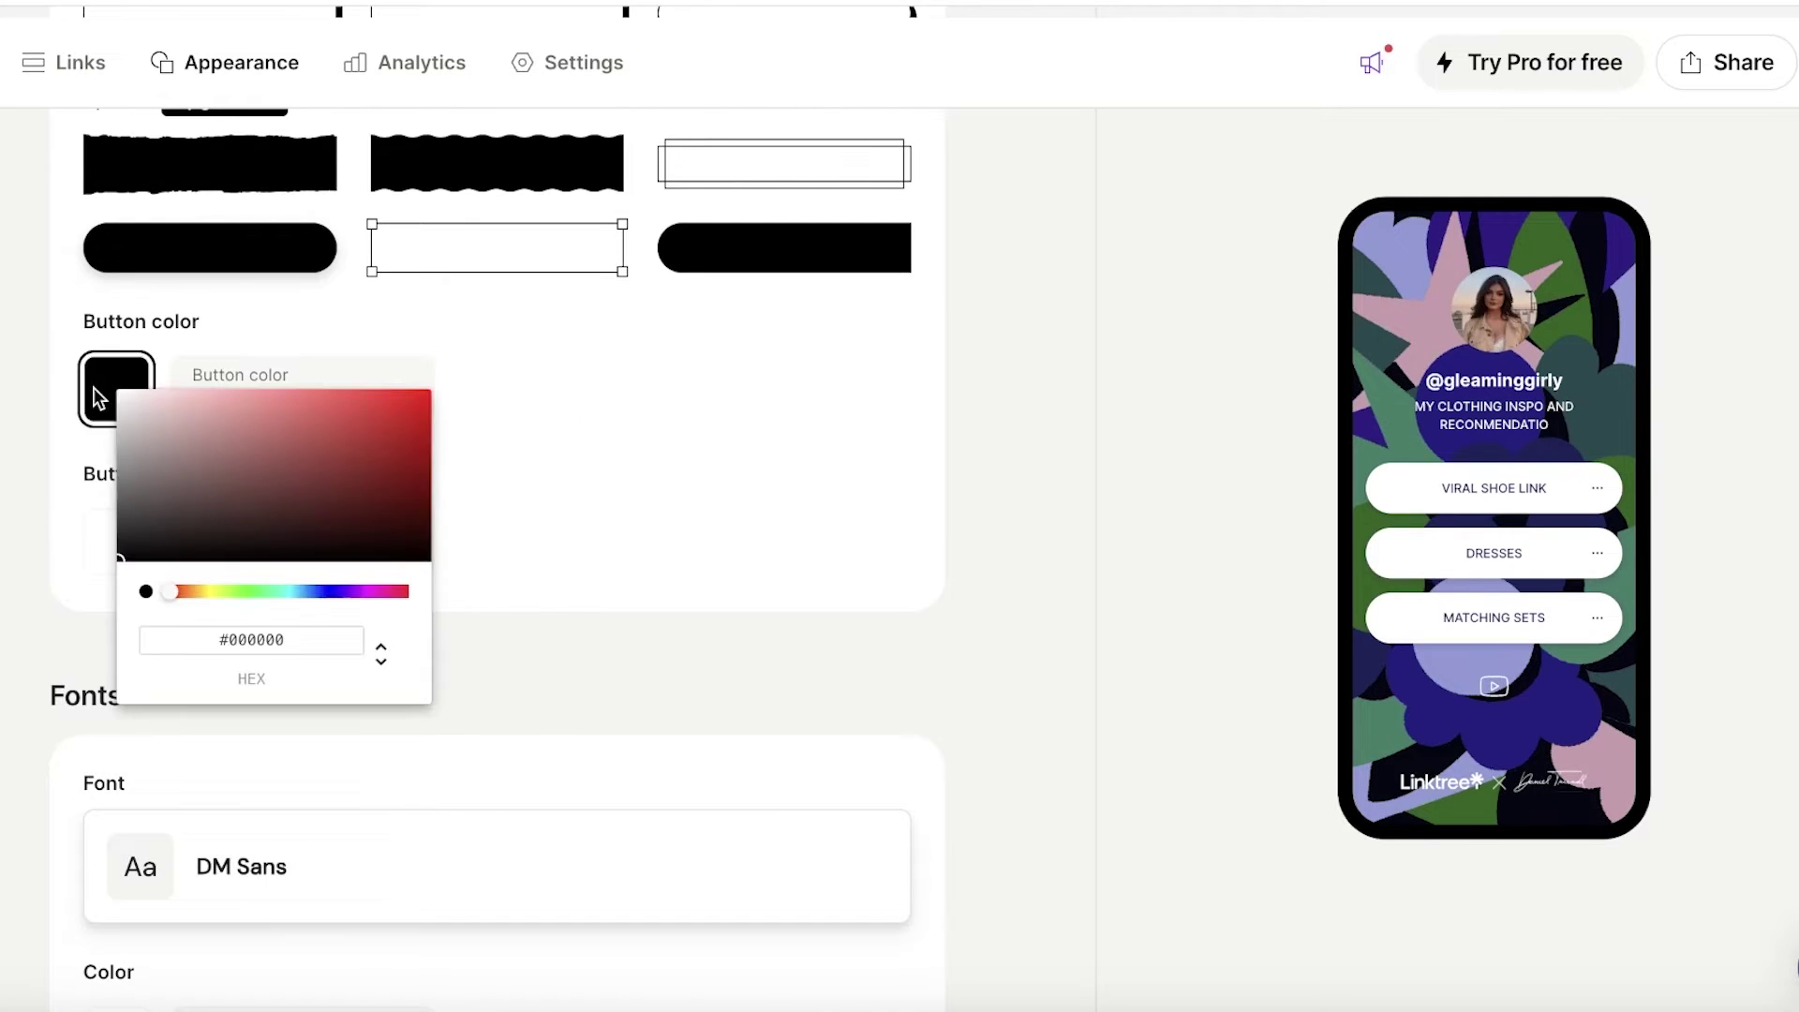
{"action": "left_click", "coordinate": [581, 389]}
Step: Dismiss the Pro upsell for a locked style and choose the rounded-corner Fill button style
{"action": "left_click", "coordinate": [225, 244]}
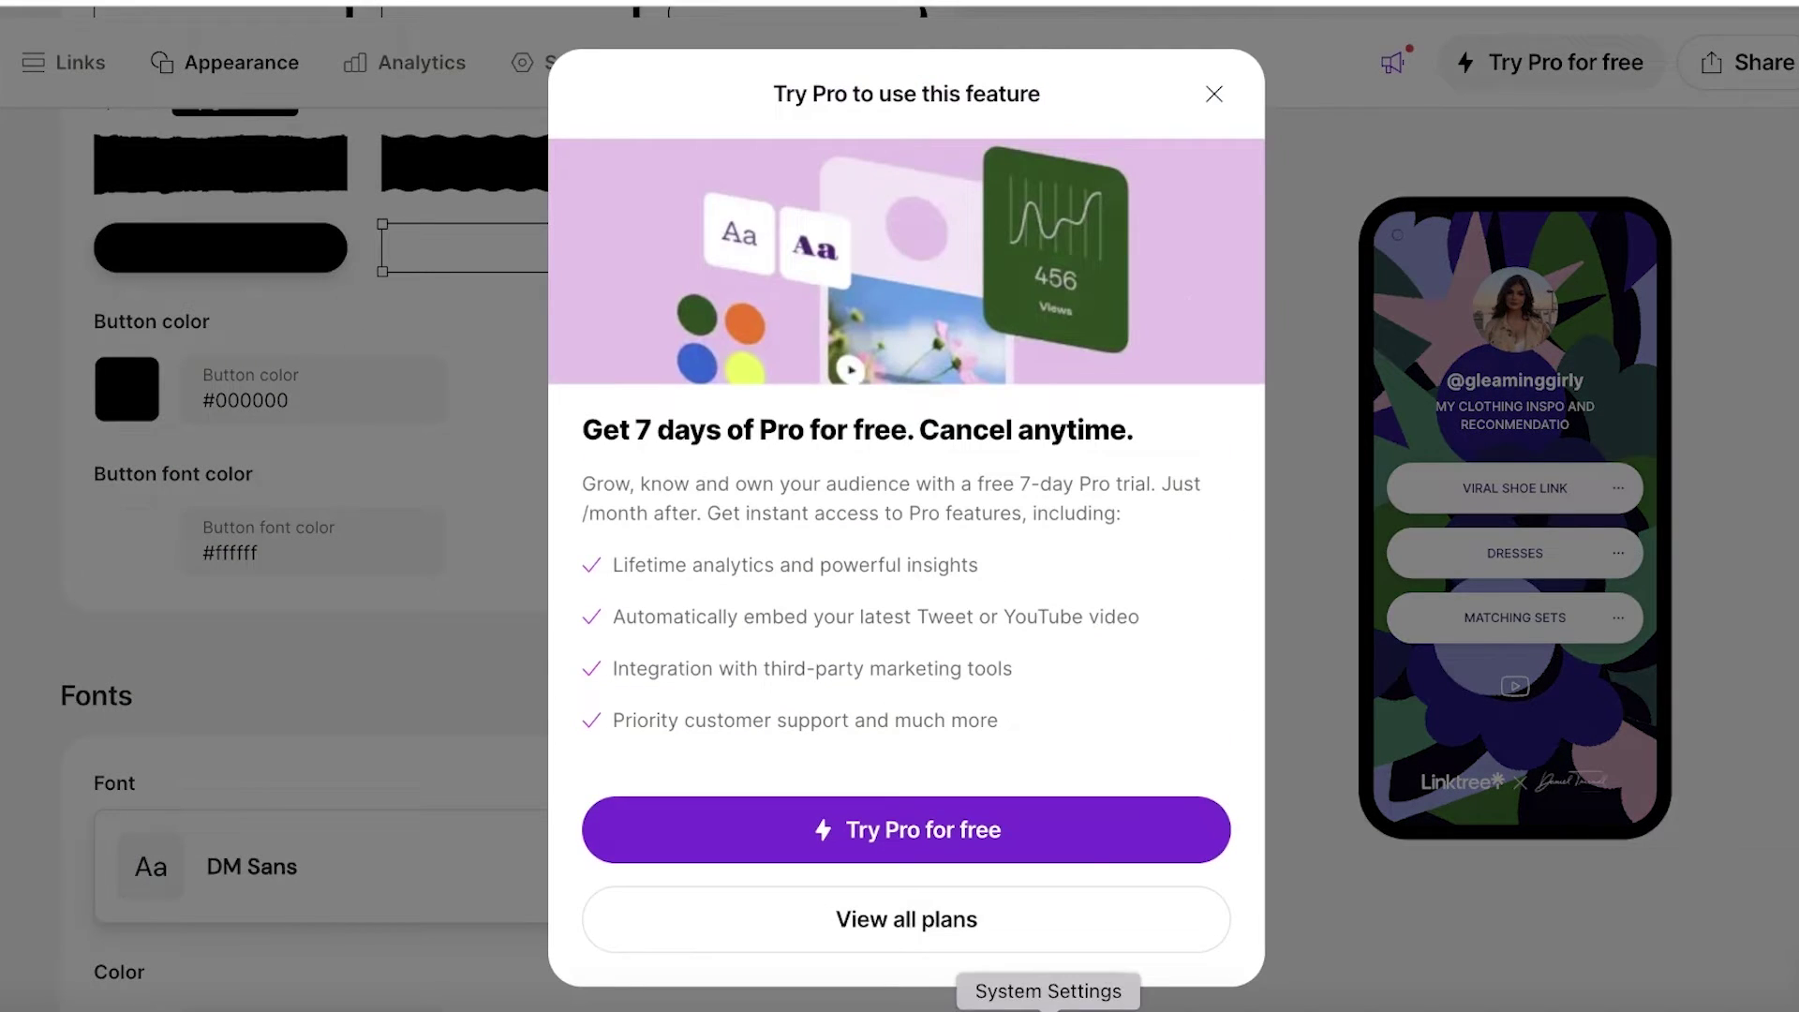
{"action": "left_click", "coordinate": [1215, 94]}
{"action": "scroll", "coordinate": [777, 469], "scroll_direction": "up", "scroll_amount": 10}
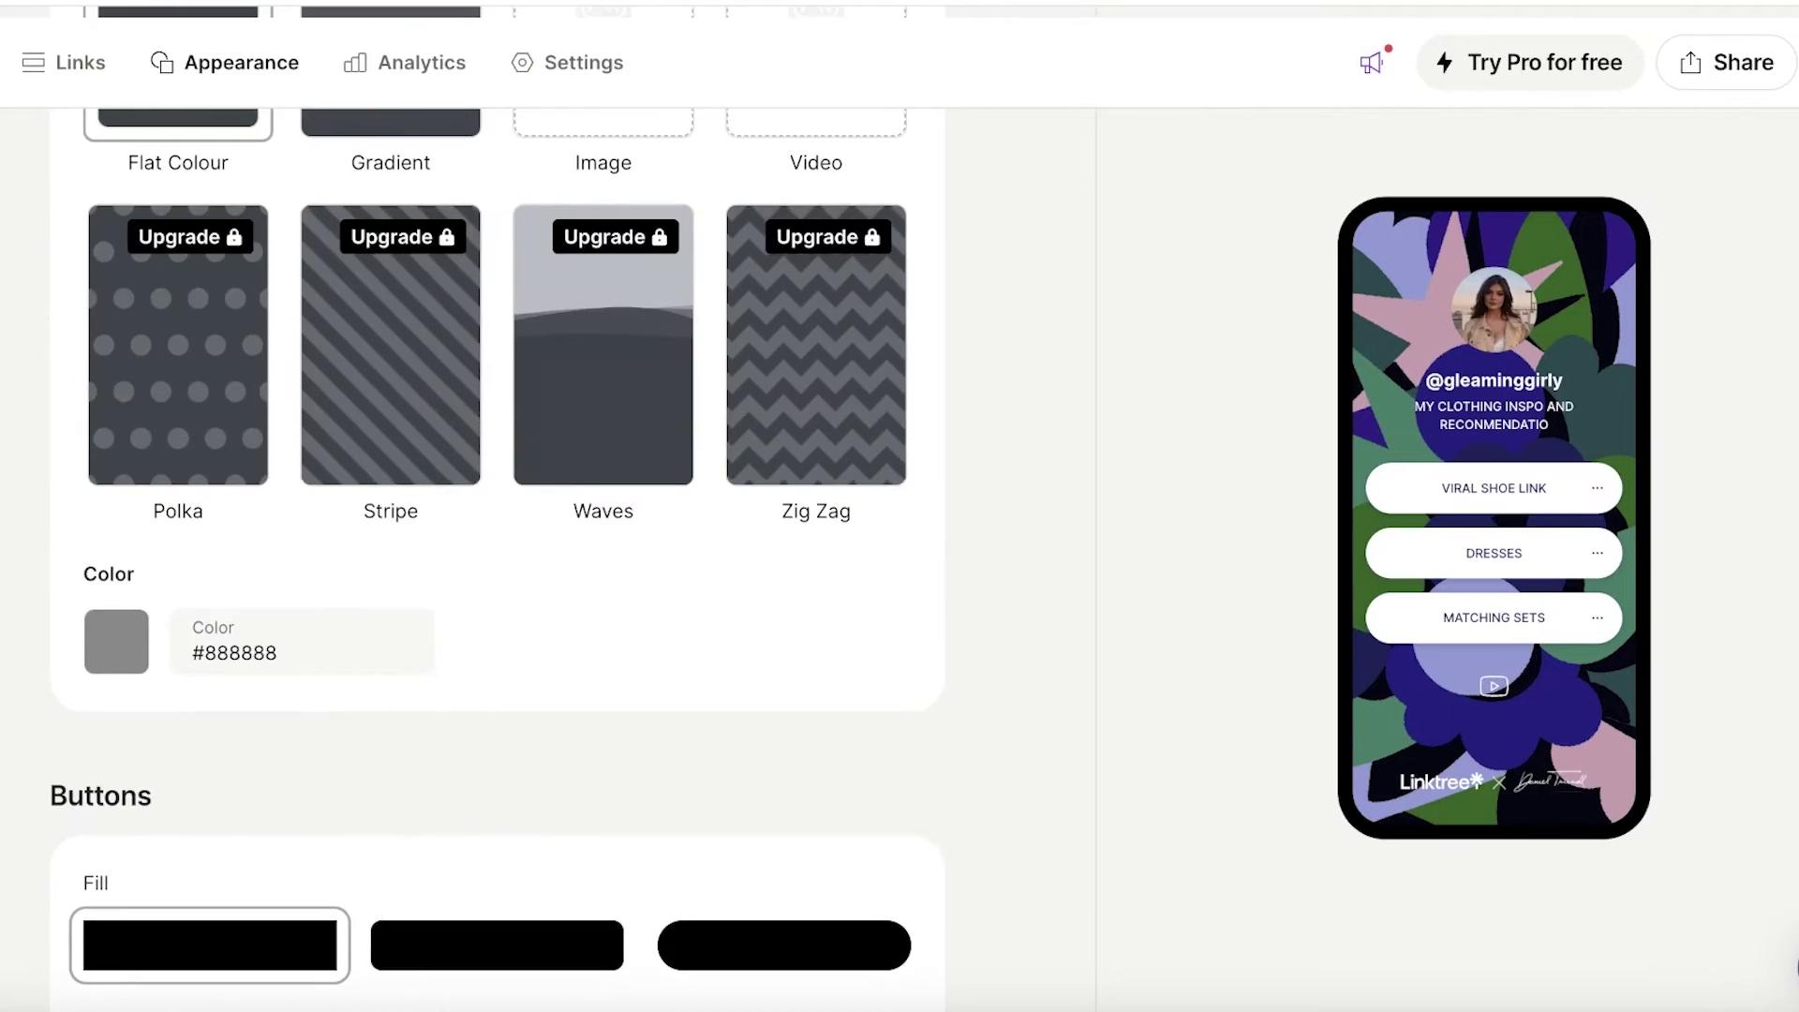
{"action": "scroll", "coordinate": [778, 375], "scroll_direction": "down", "scroll_amount": 6}
{"action": "left_click", "coordinate": [530, 202]}
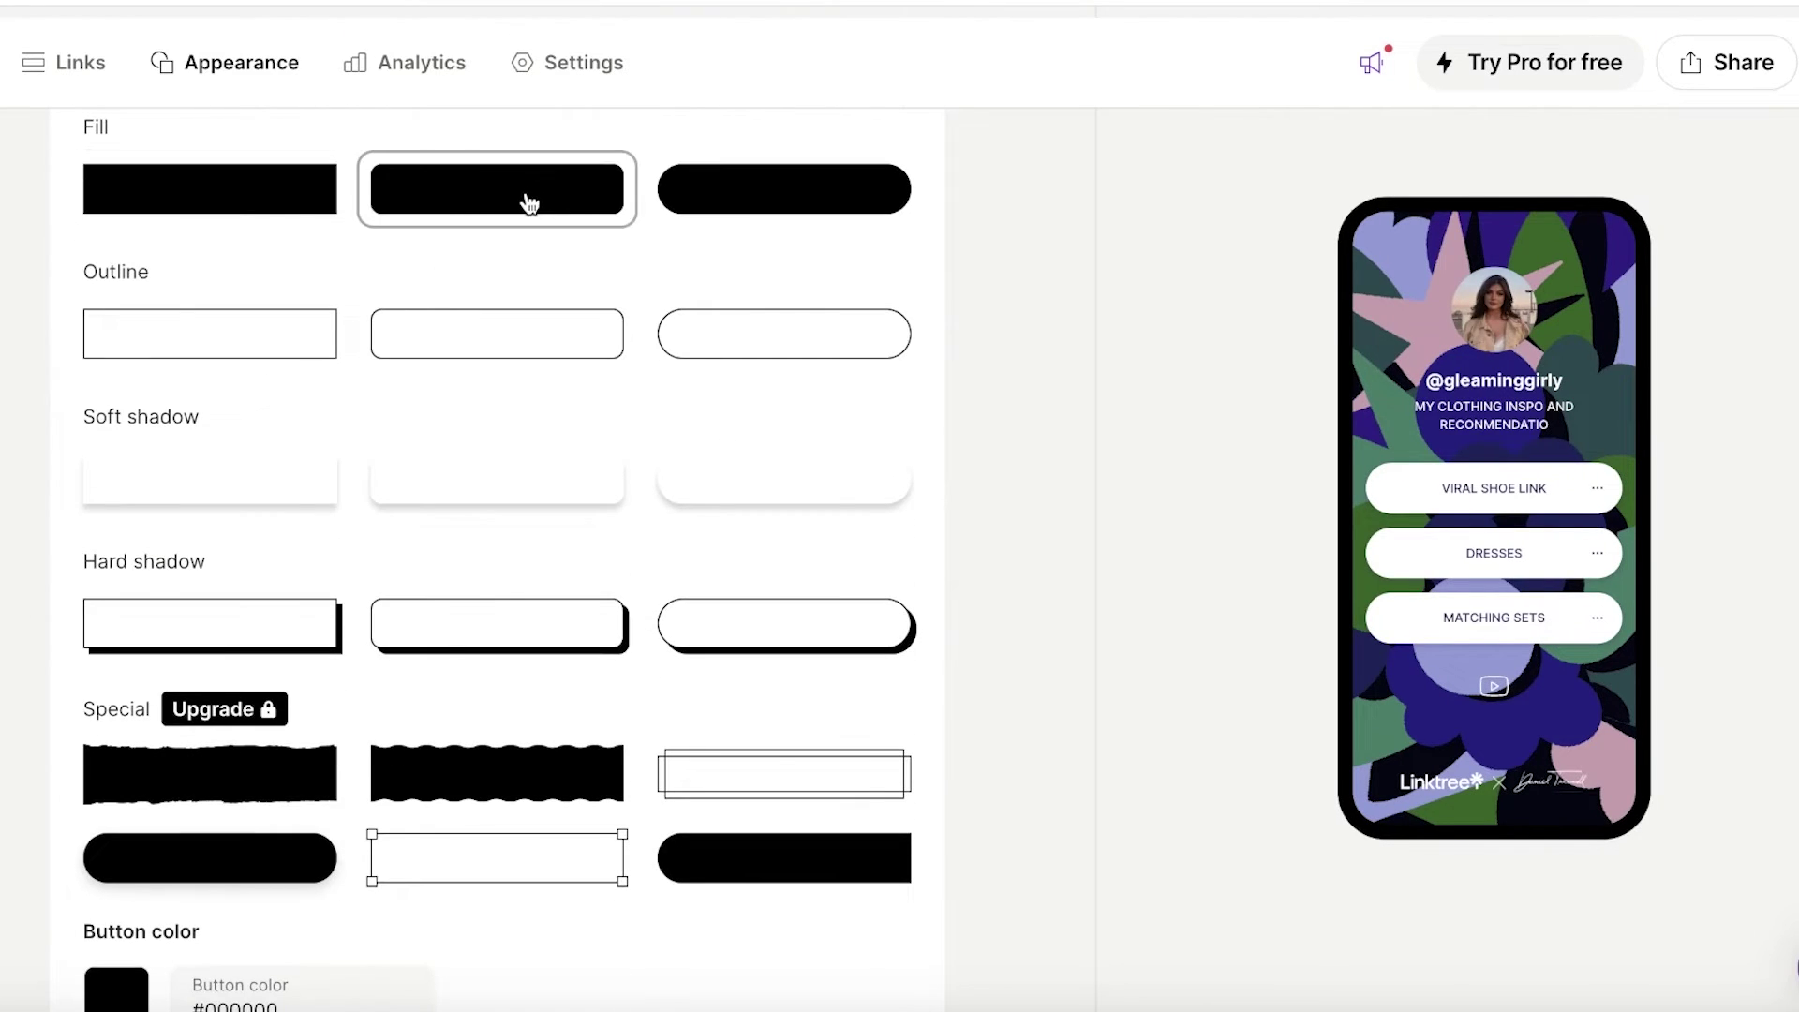
Step: Switch the buttons to the pill-shaped Fill style
{"action": "left_click", "coordinate": [808, 202]}
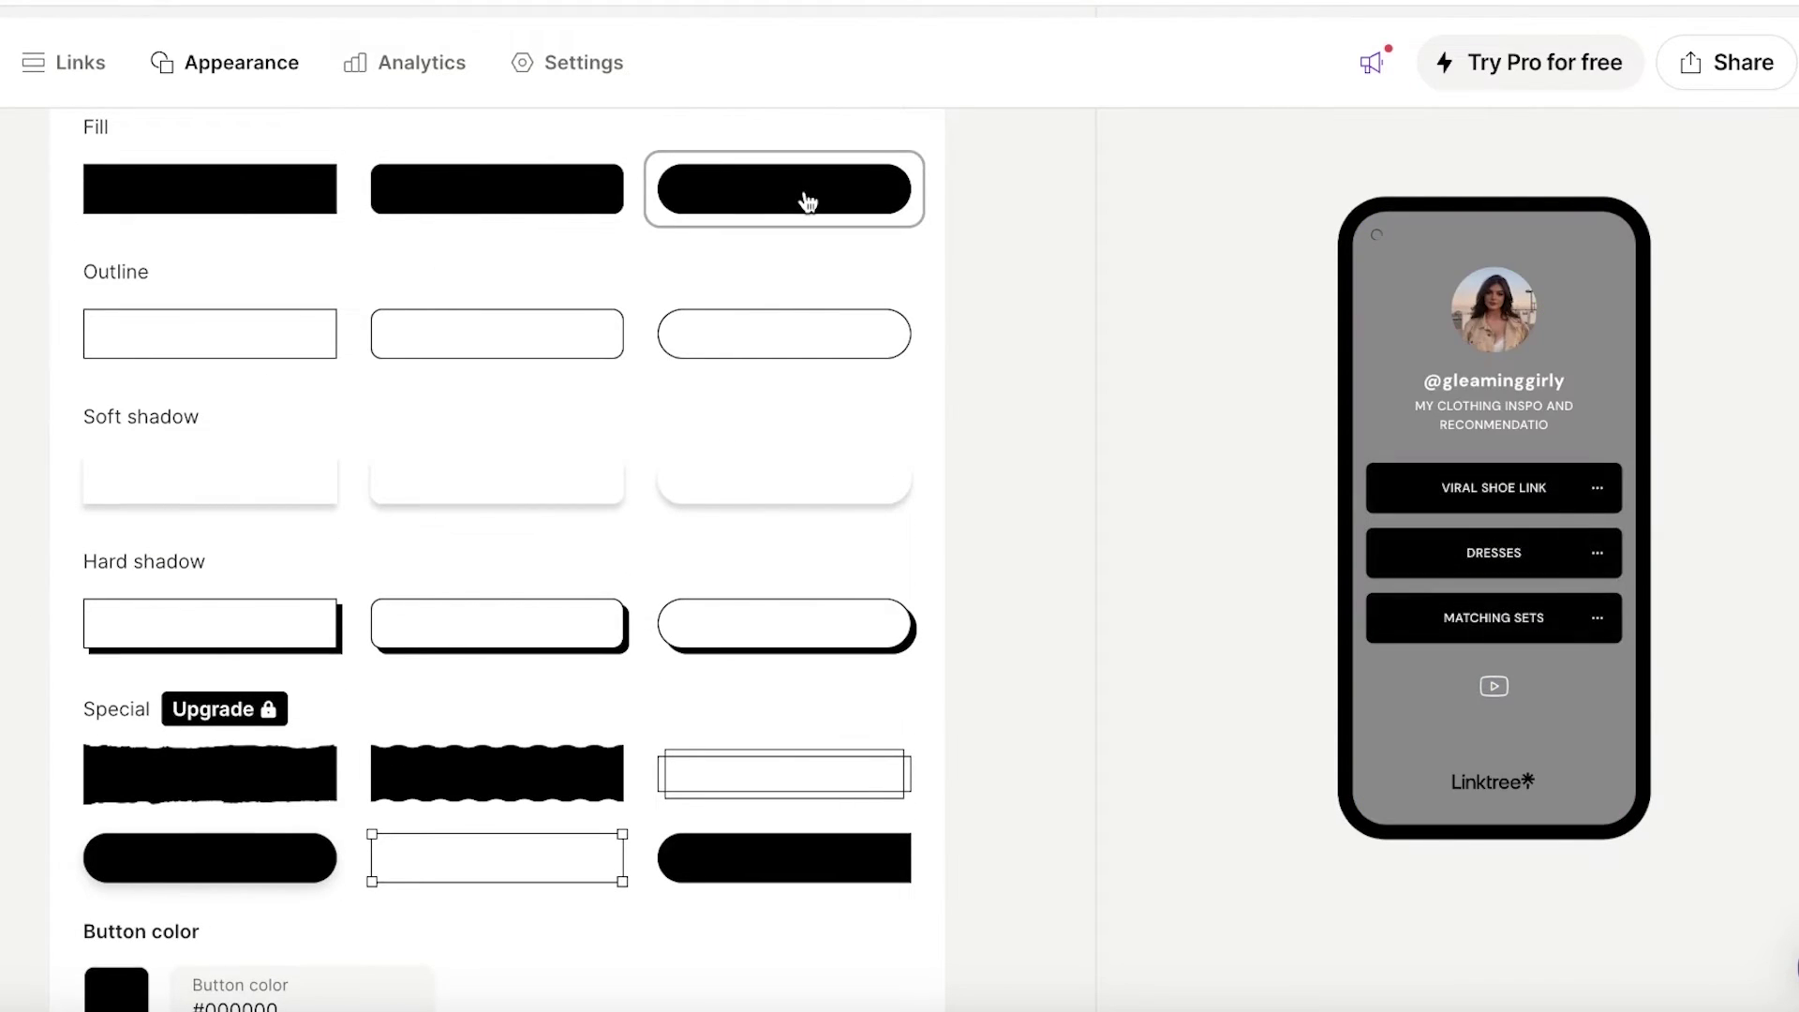
{"action": "scroll", "coordinate": [609, 375], "scroll_direction": "up", "scroll_amount": 14}
{"action": "scroll", "coordinate": [88, 671], "scroll_direction": "down", "scroll_amount": 4}
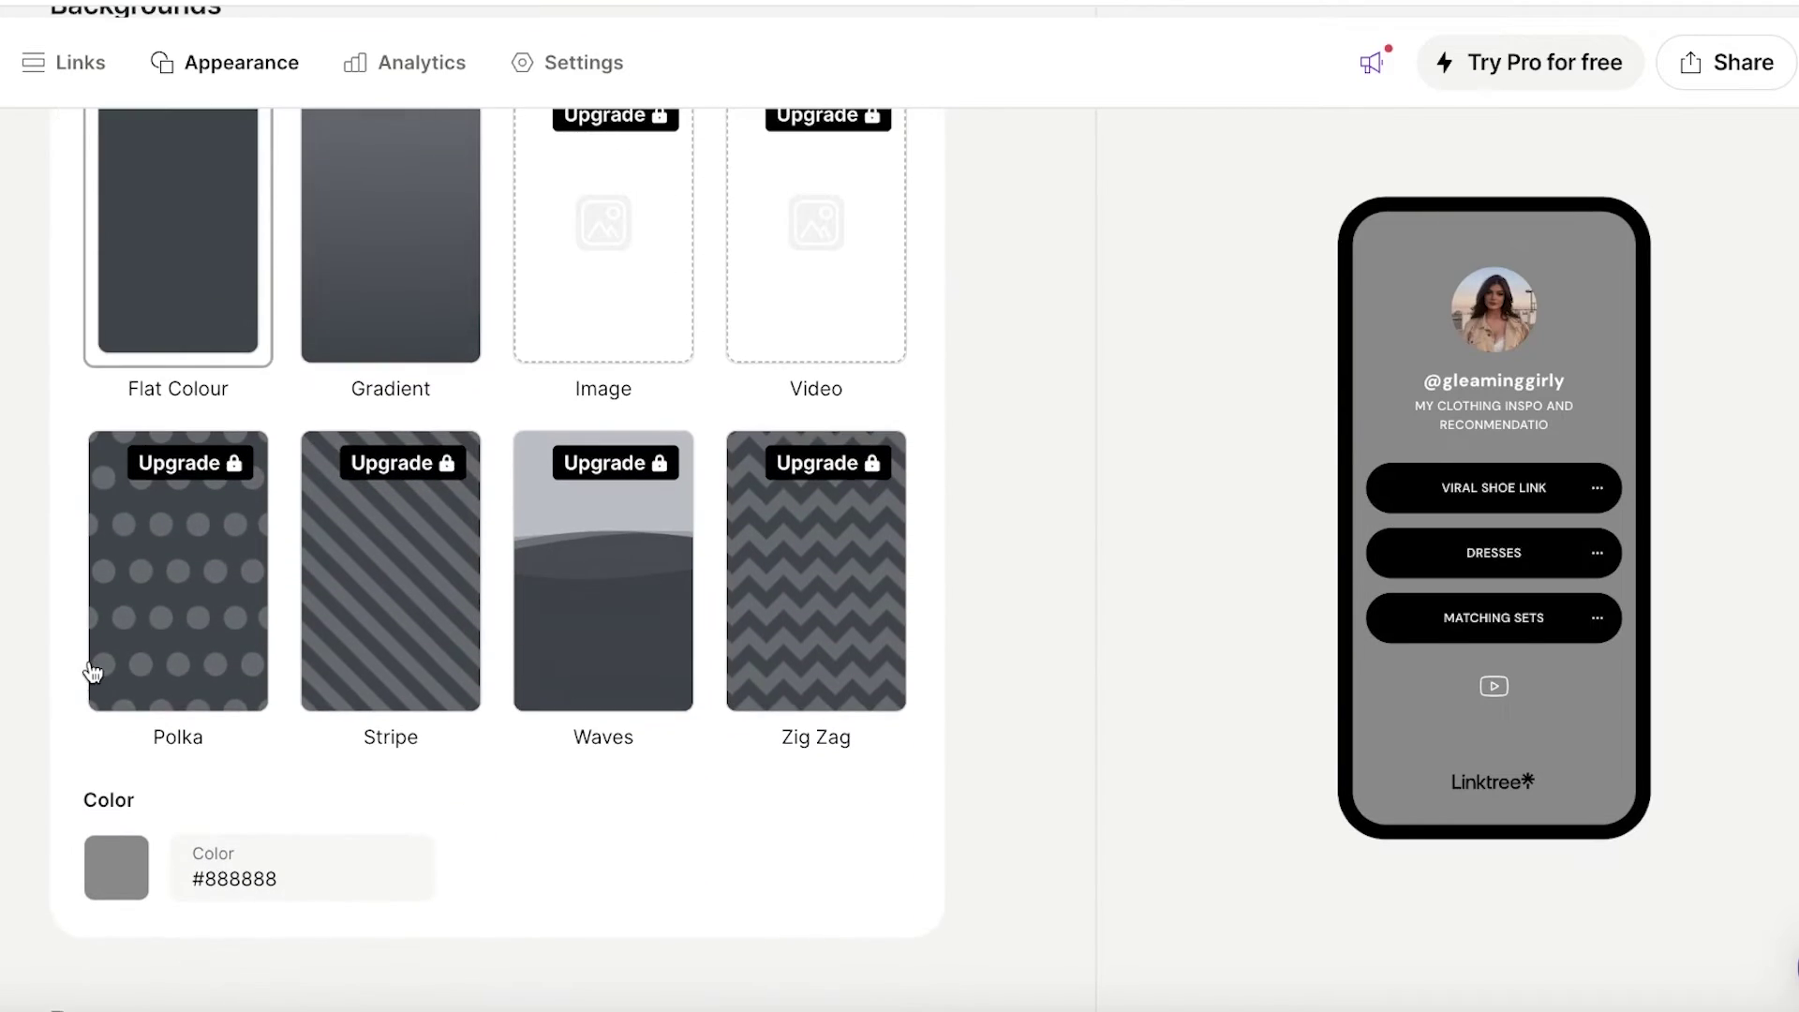
Step: Set the page background colour to a deep magenta
{"action": "left_click", "coordinate": [115, 806]}
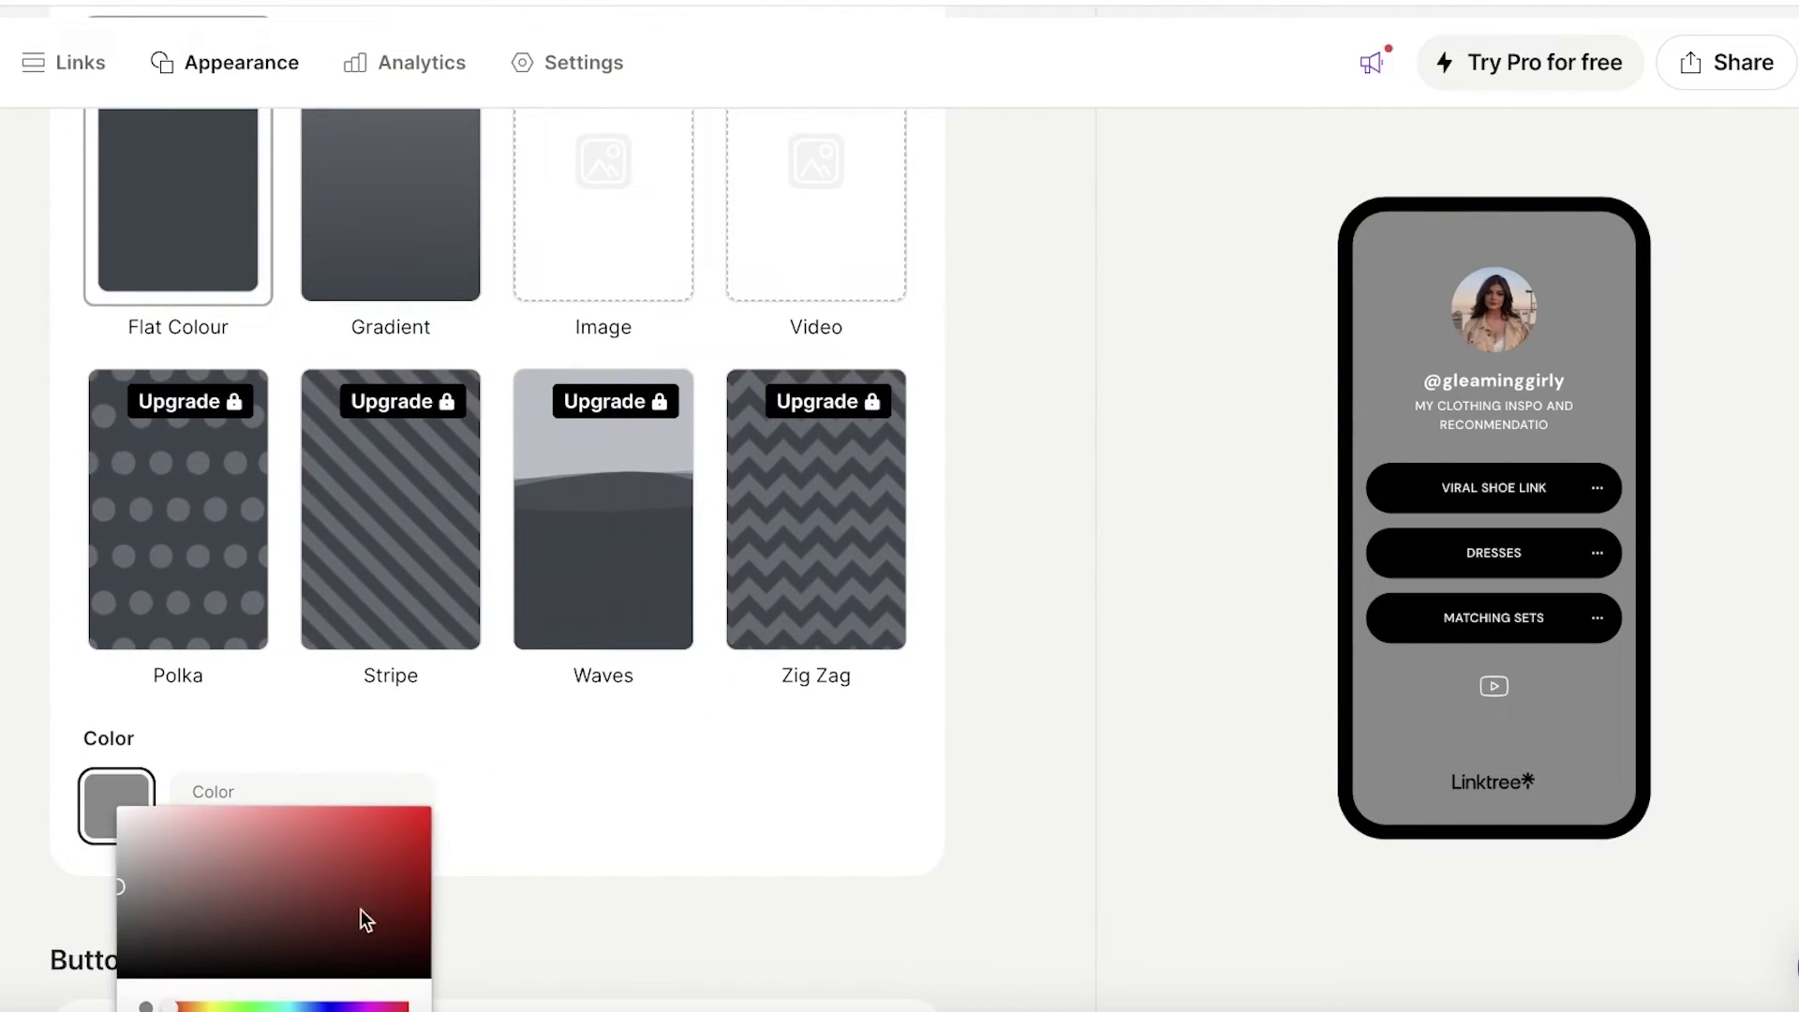
{"action": "left_click", "coordinate": [377, 1007]}
{"action": "left_click", "coordinate": [406, 863]}
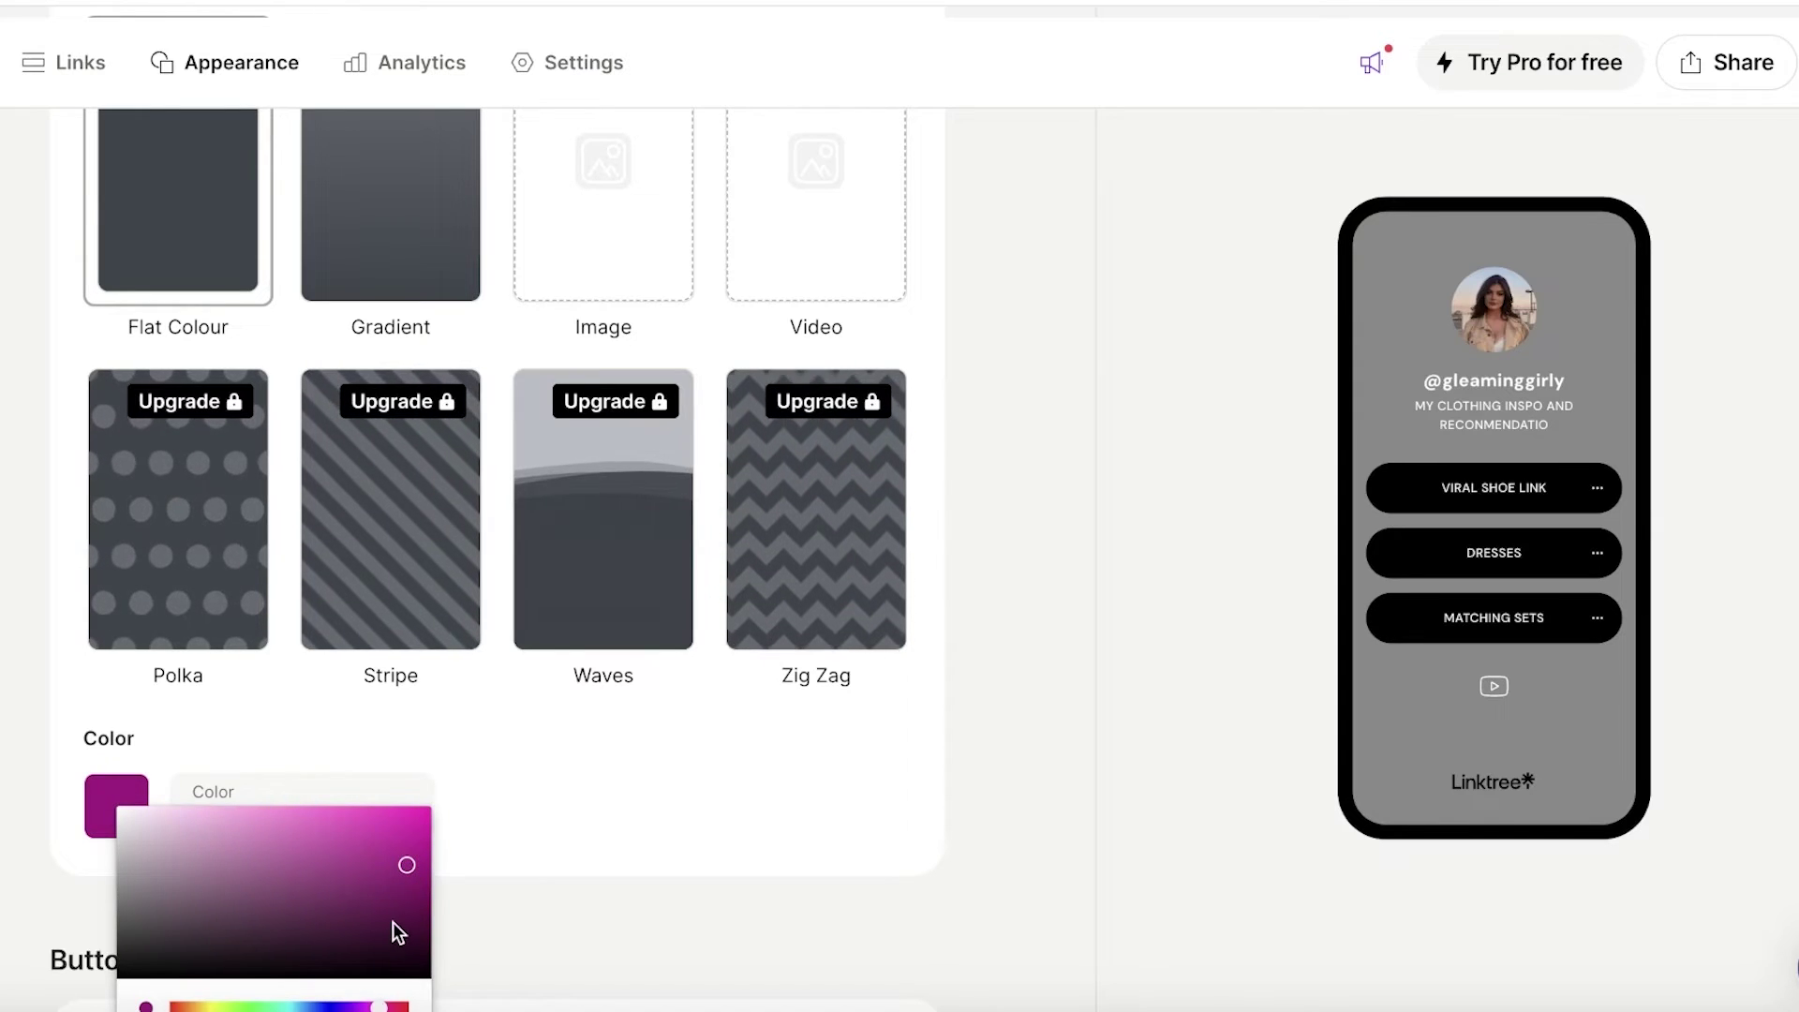
{"action": "left_click", "coordinate": [405, 873]}
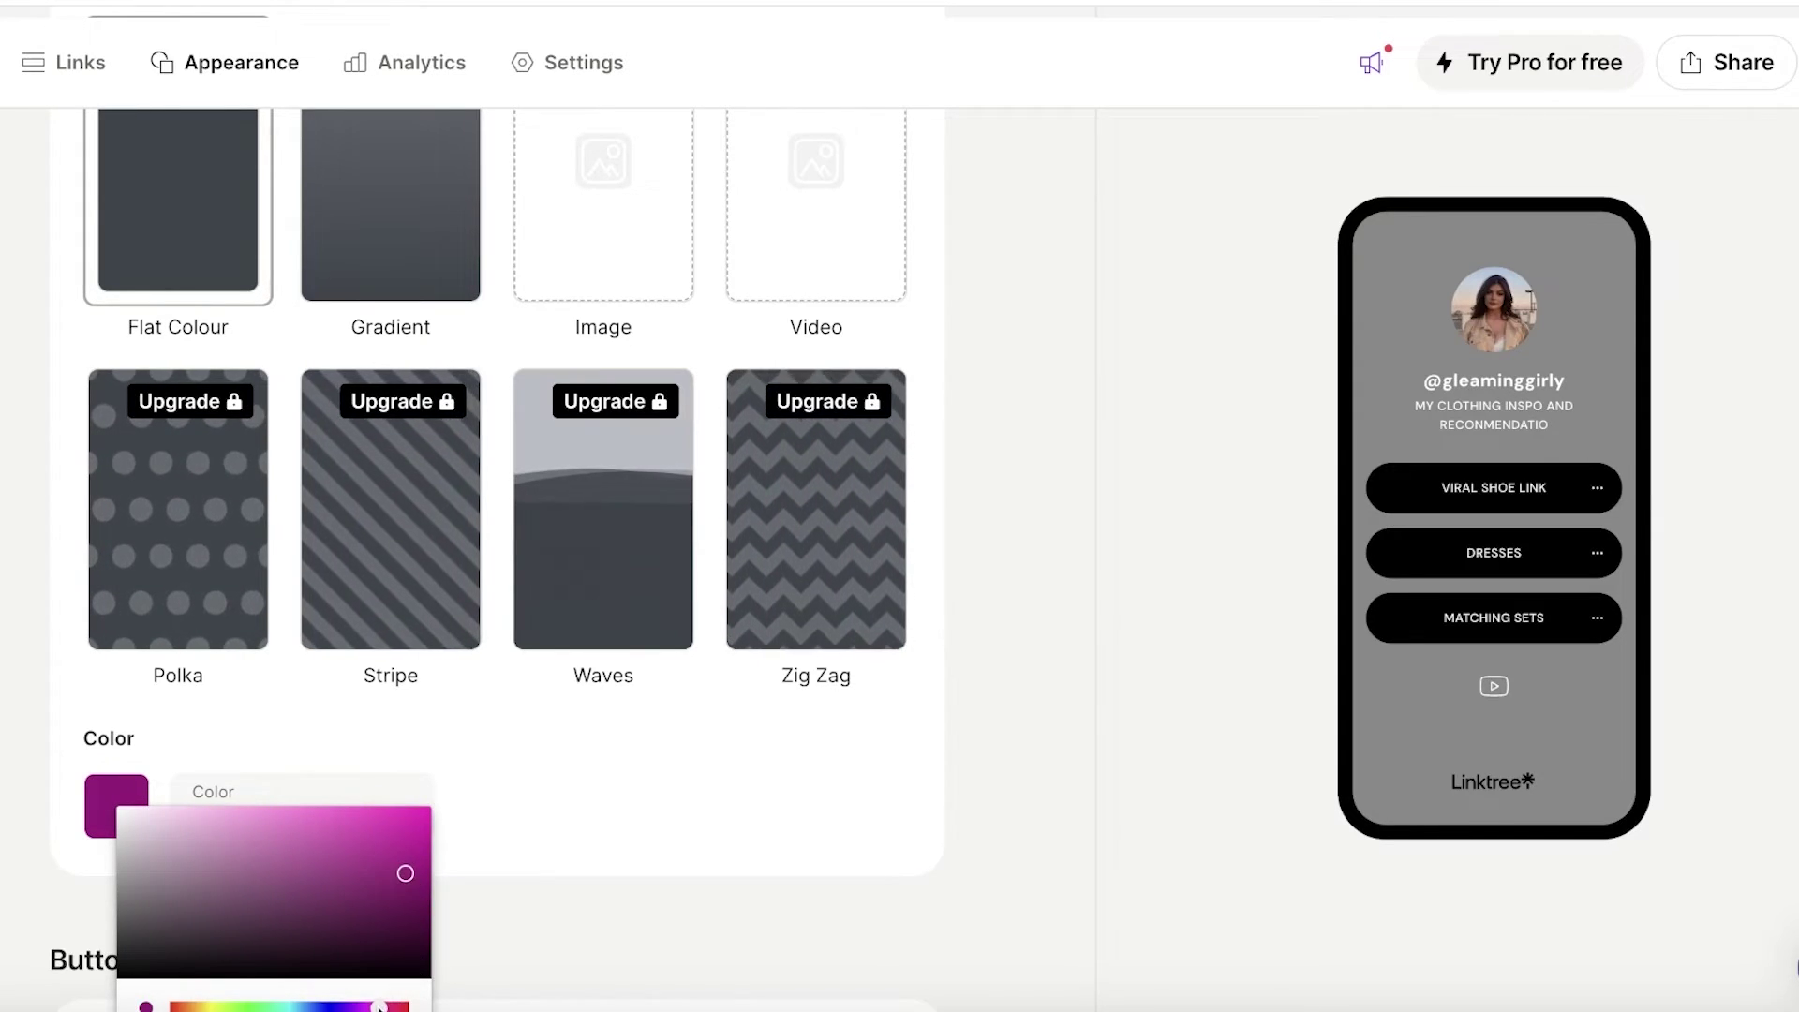
{"action": "left_click", "coordinate": [409, 871]}
{"action": "scroll", "coordinate": [1185, 585], "scroll_direction": "down", "scroll_amount": 8}
{"action": "scroll", "coordinate": [450, 450], "scroll_direction": "down", "scroll_amount": 15}
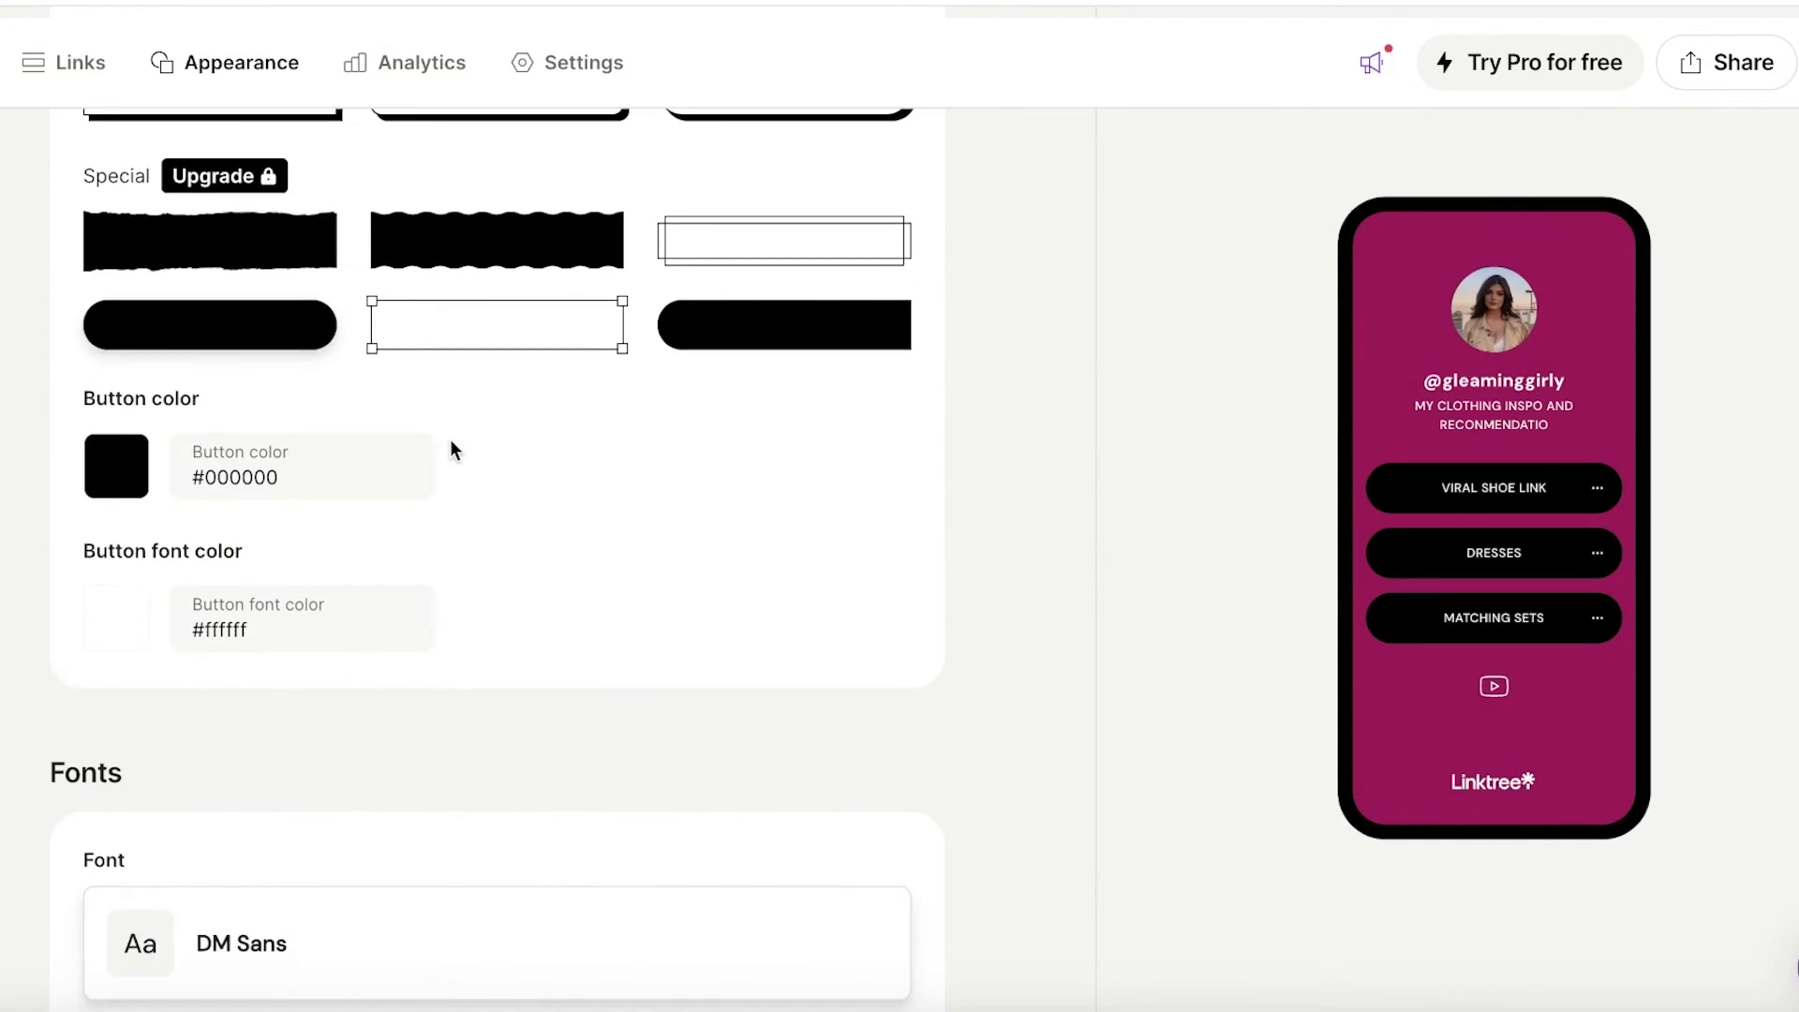
{"action": "scroll", "coordinate": [470, 430], "scroll_direction": "up", "scroll_amount": 3}
Step: Change the page font from DM Sans to Bitter and save it
{"action": "left_click", "coordinate": [253, 447]}
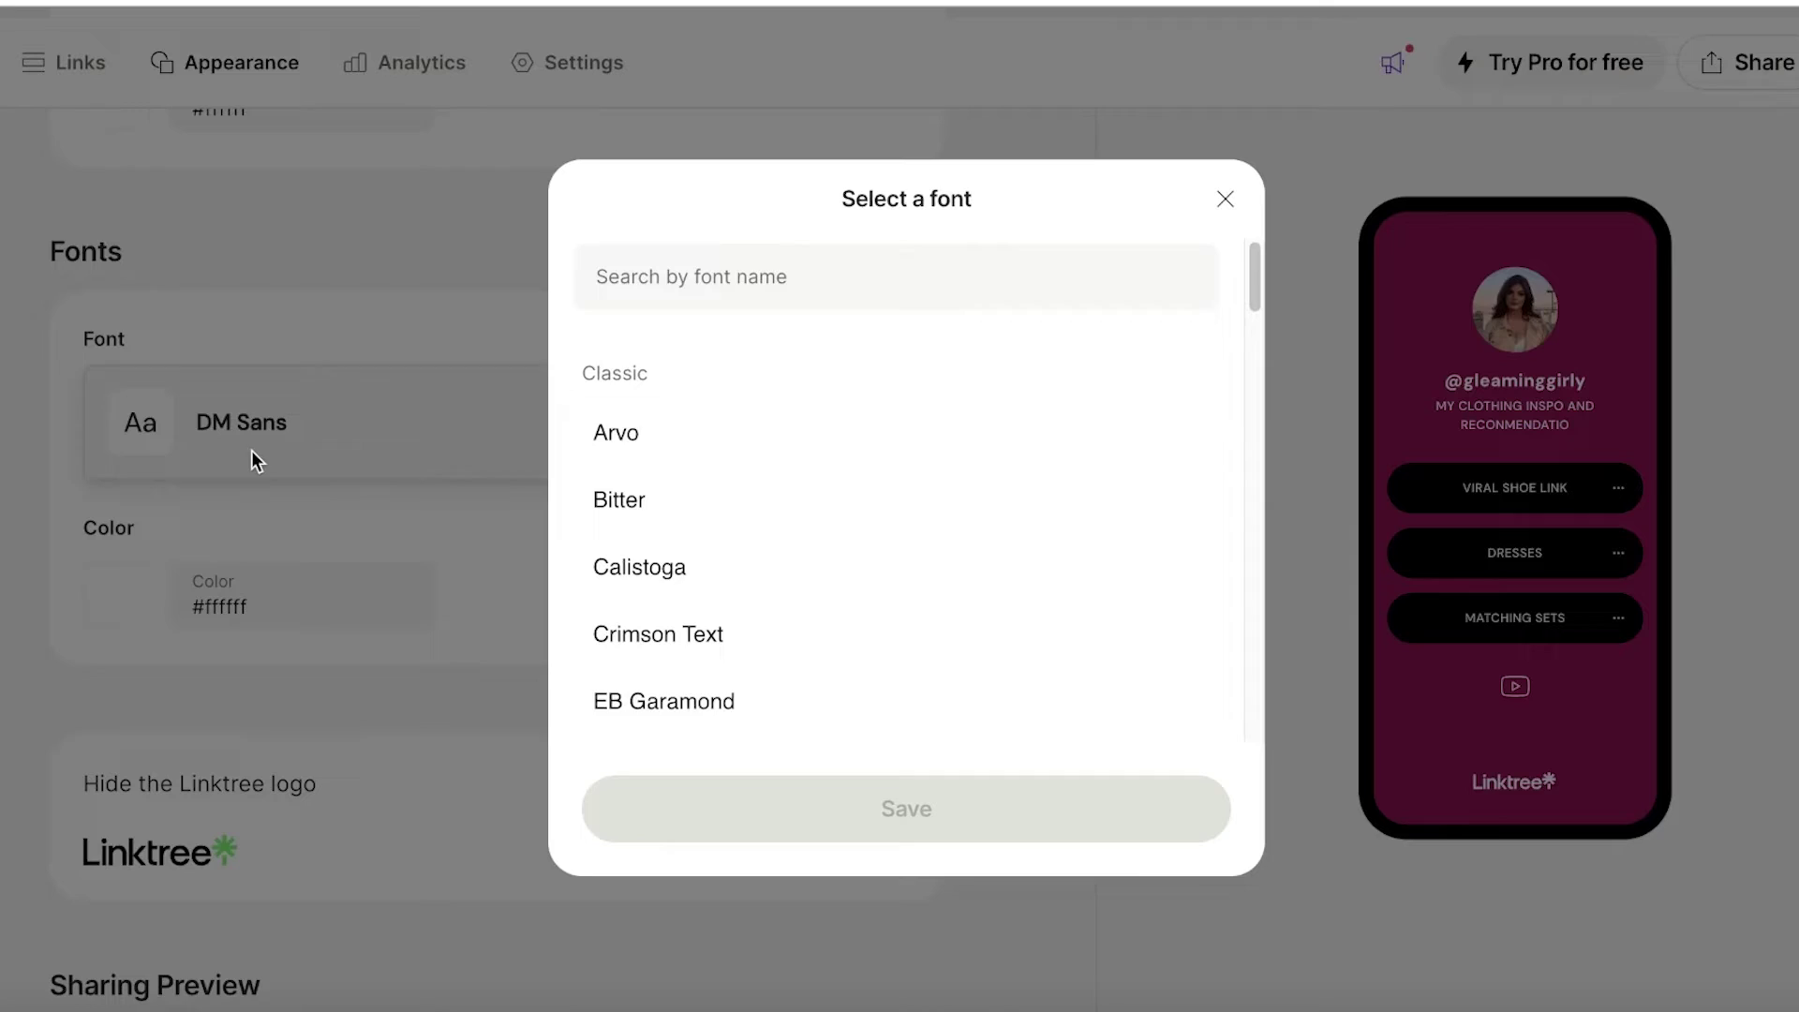
{"action": "left_click", "coordinate": [624, 504]}
{"action": "left_click", "coordinate": [937, 809]}
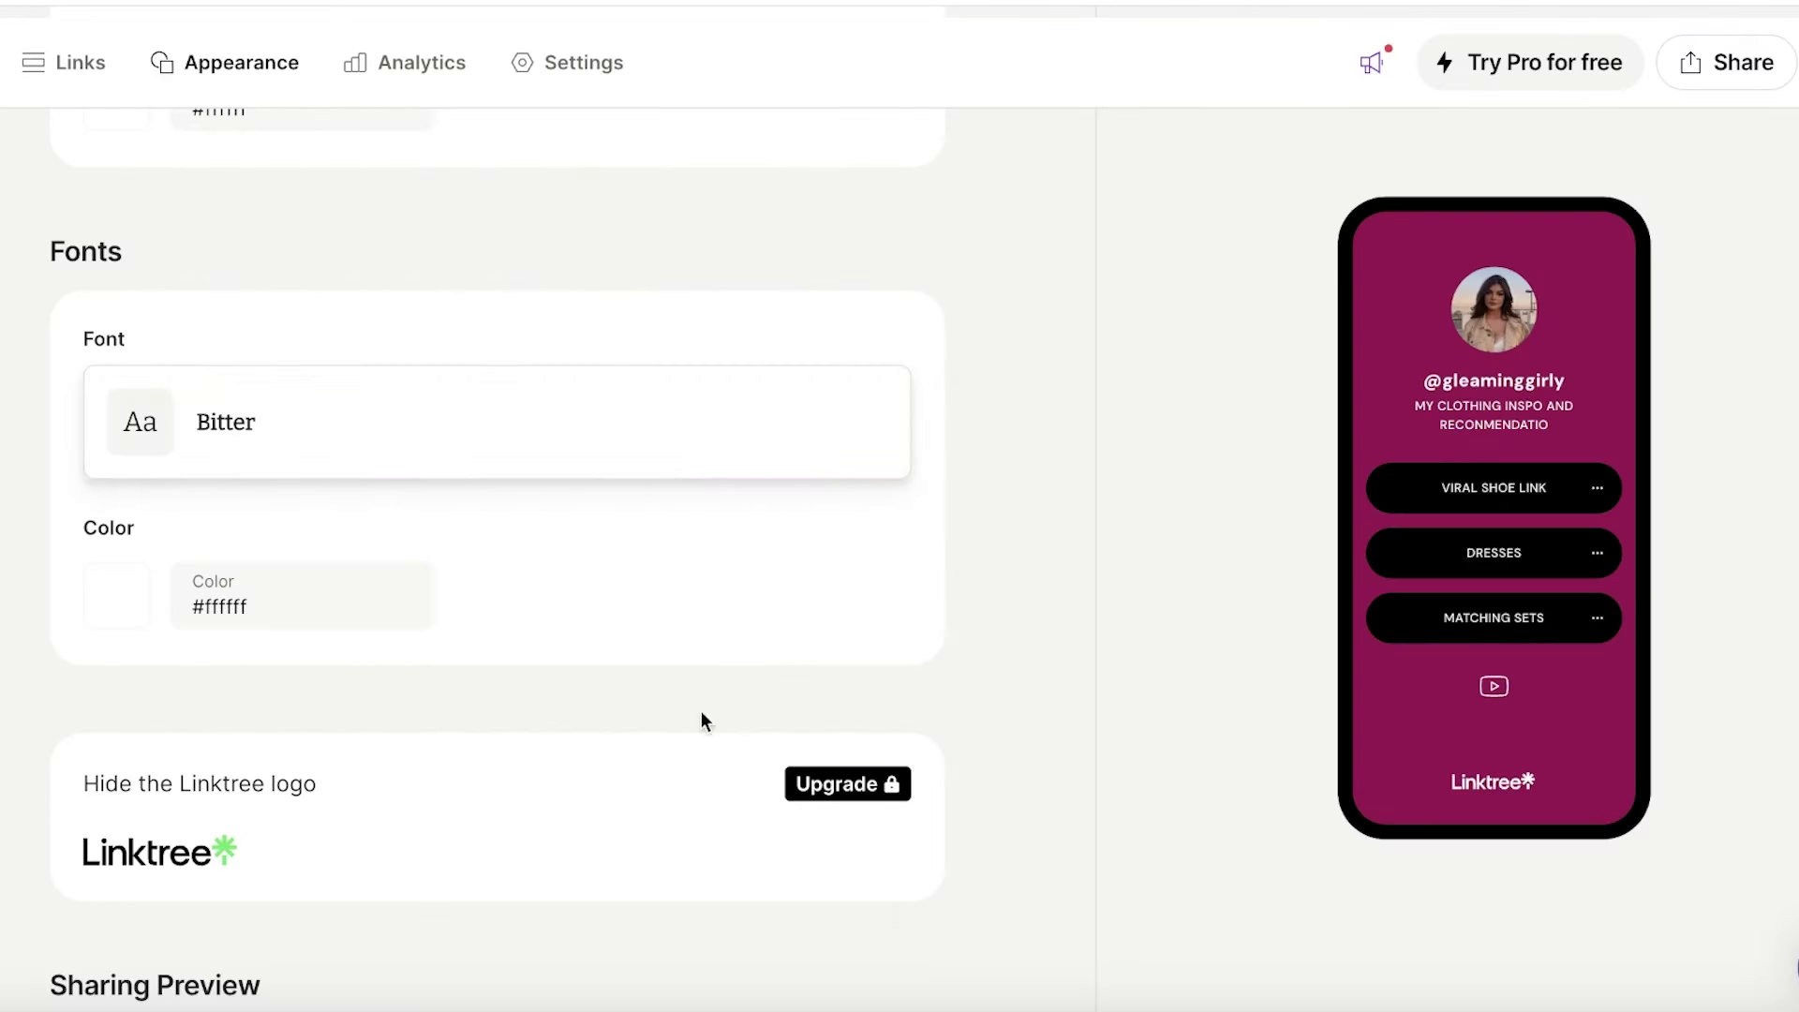
{"action": "scroll", "coordinate": [208, 562], "scroll_direction": "down", "scroll_amount": 10}
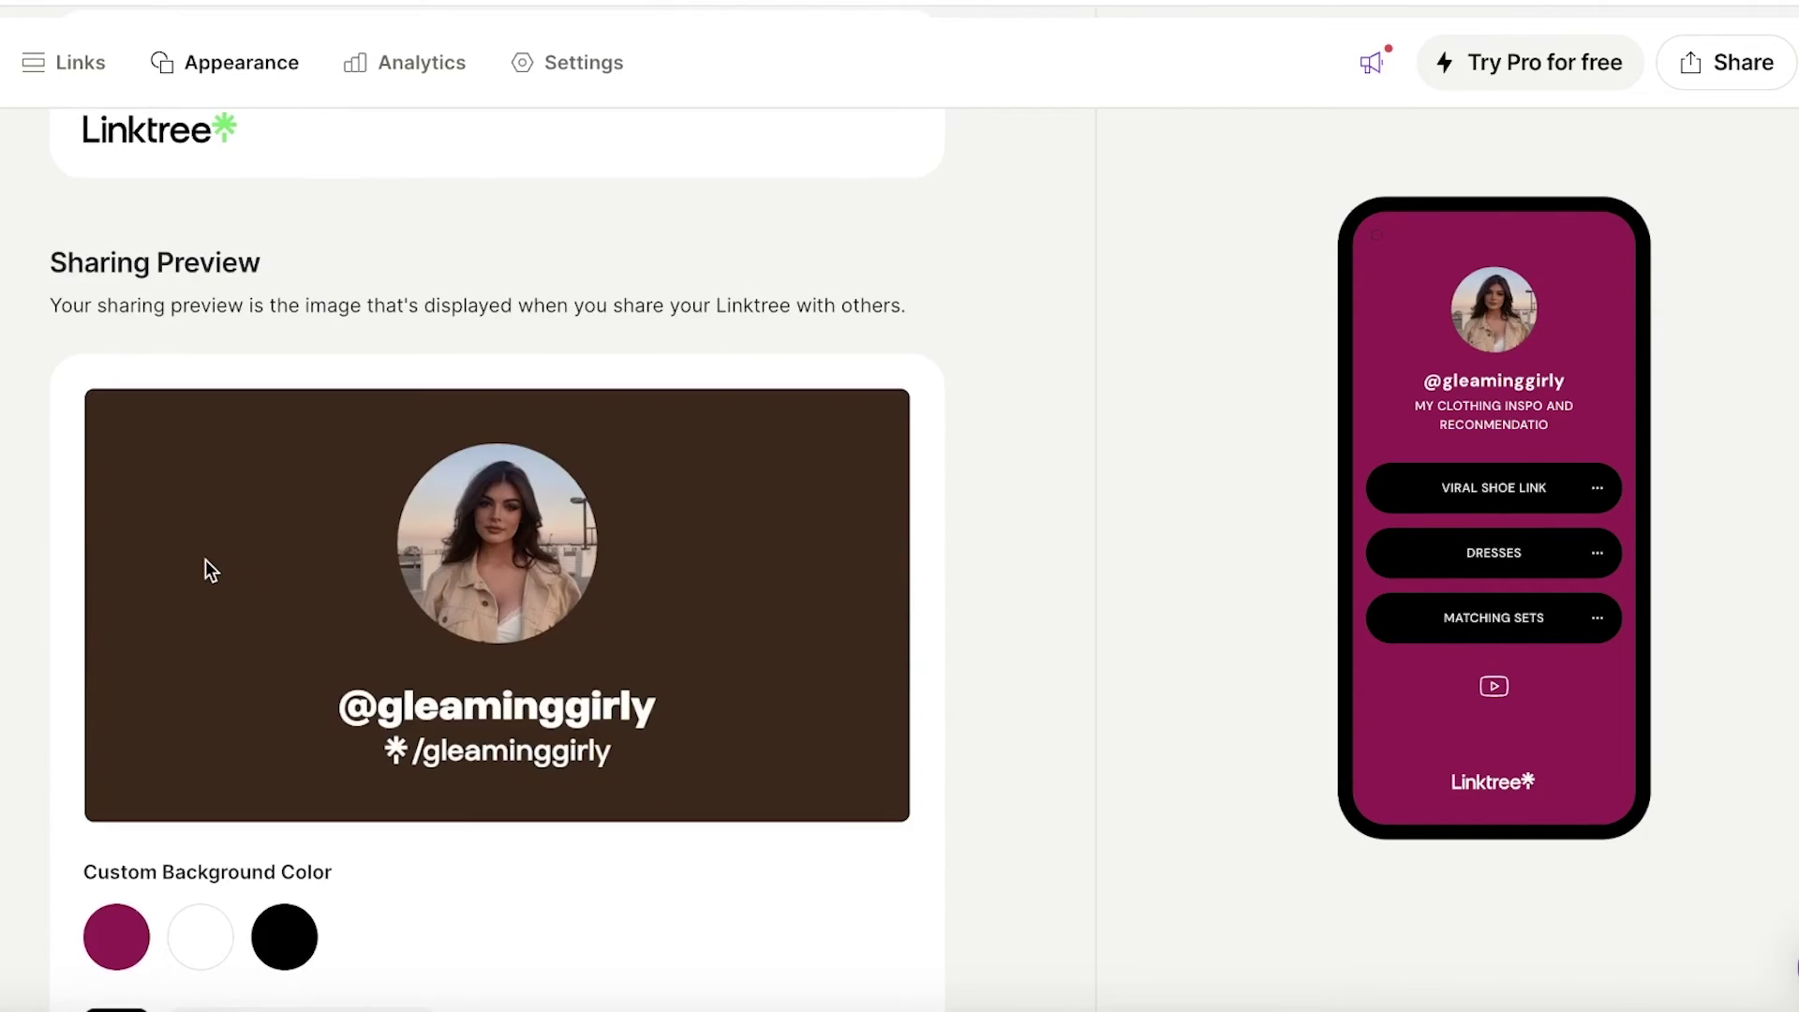
{"action": "scroll", "coordinate": [150, 682], "scroll_direction": "up", "scroll_amount": 5}
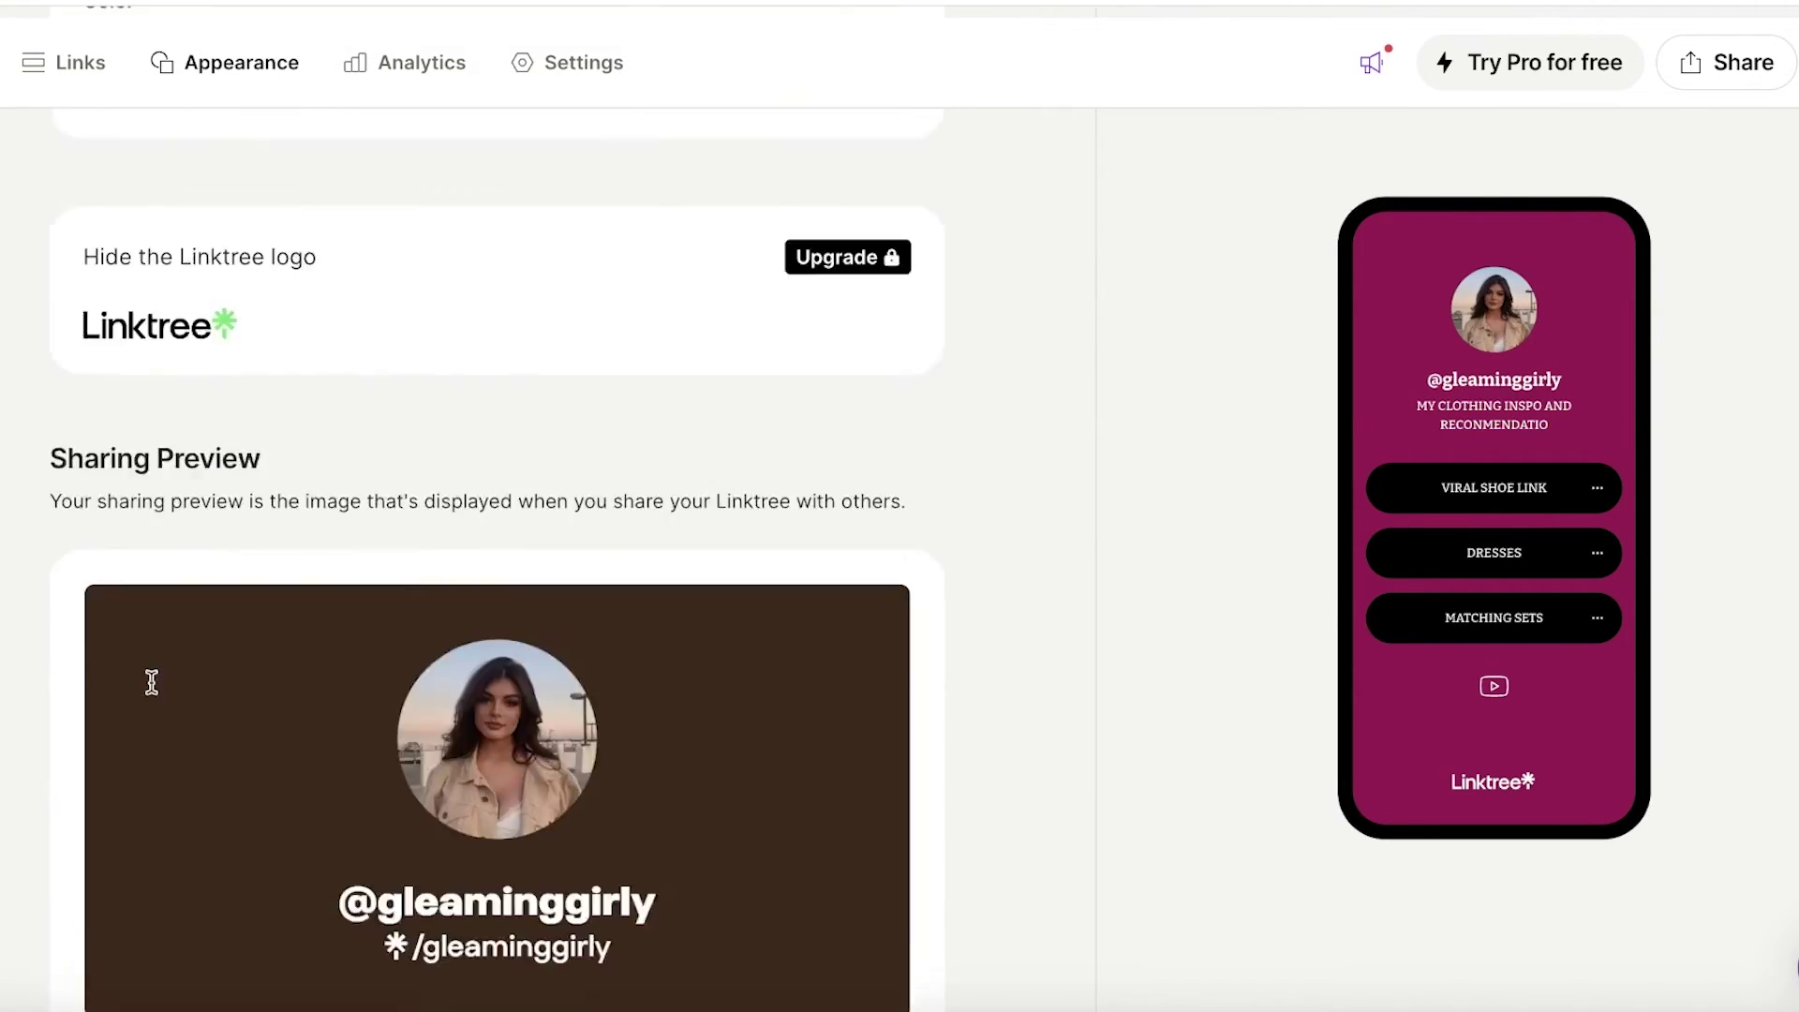
{"action": "scroll", "coordinate": [149, 680], "scroll_direction": "down", "scroll_amount": 4}
{"action": "scroll", "coordinate": [136, 656], "scroll_direction": "up", "scroll_amount": 4}
{"action": "scroll", "coordinate": [137, 651], "scroll_direction": "down", "scroll_amount": 1}
{"action": "scroll", "coordinate": [105, 877], "scroll_direction": "up", "scroll_amount": 20}
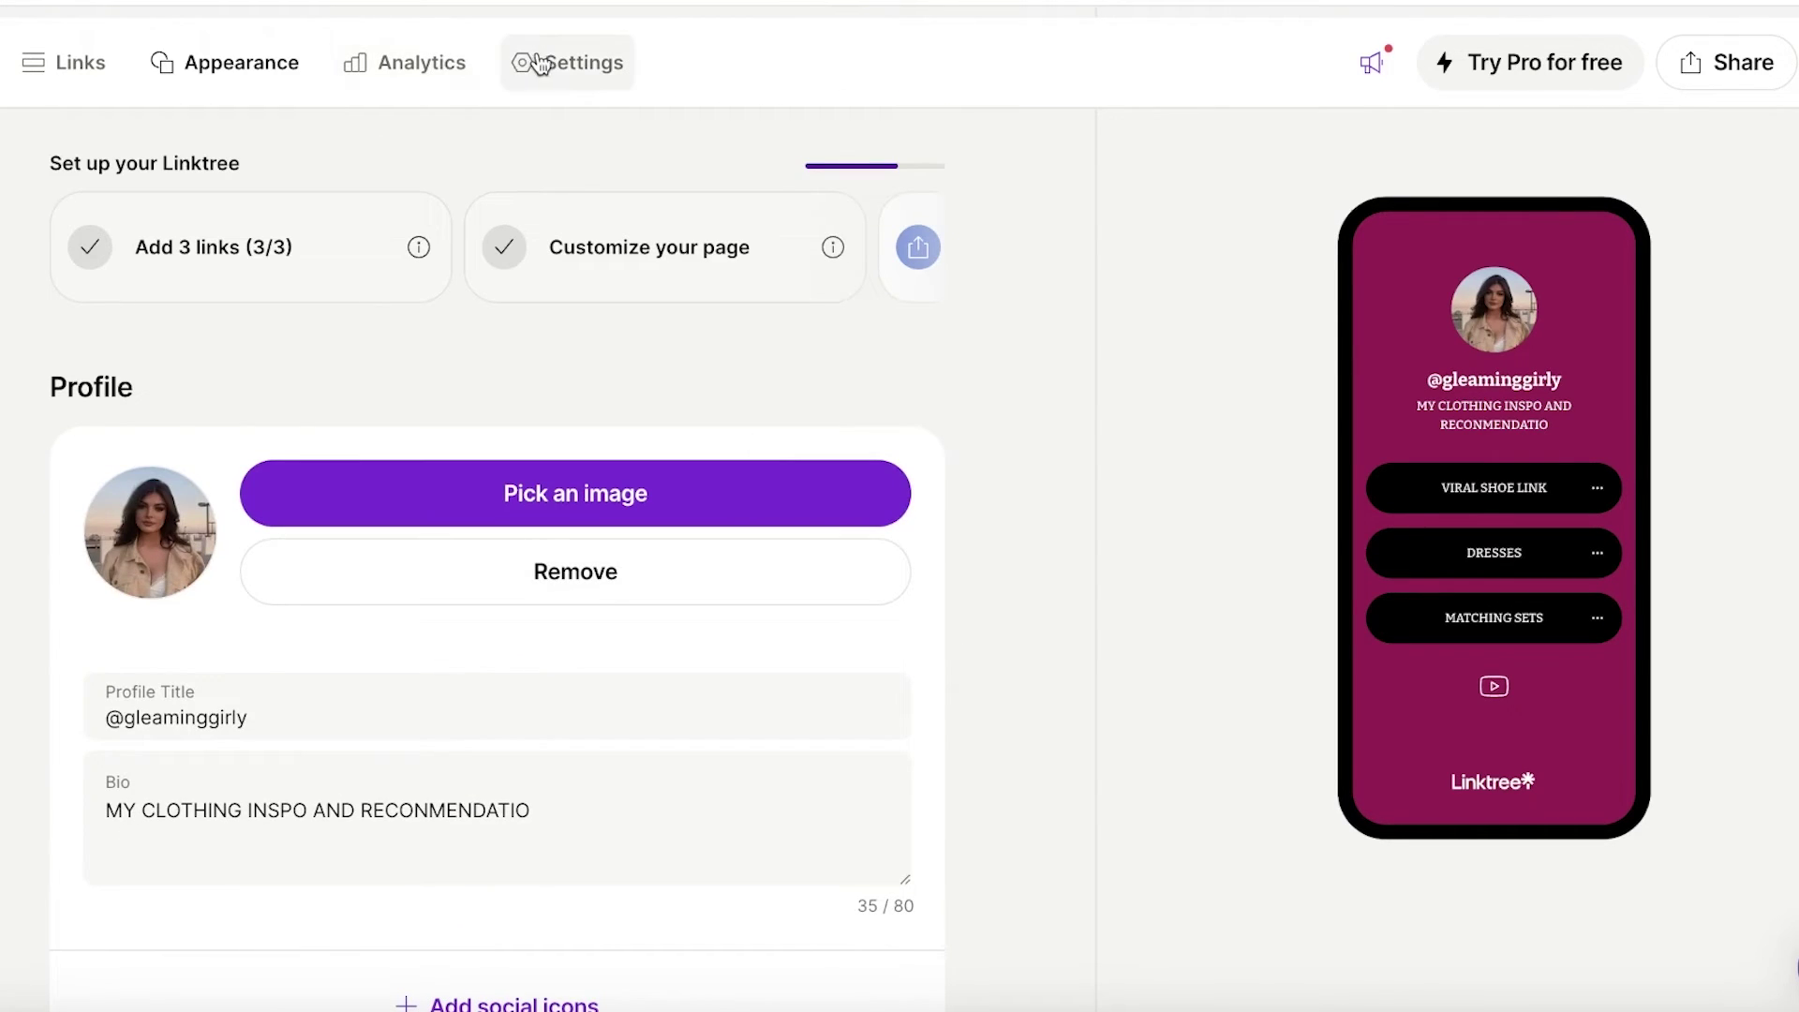
Step: Look through the page Settings, then return to the Links list
{"action": "left_click", "coordinate": [547, 70]}
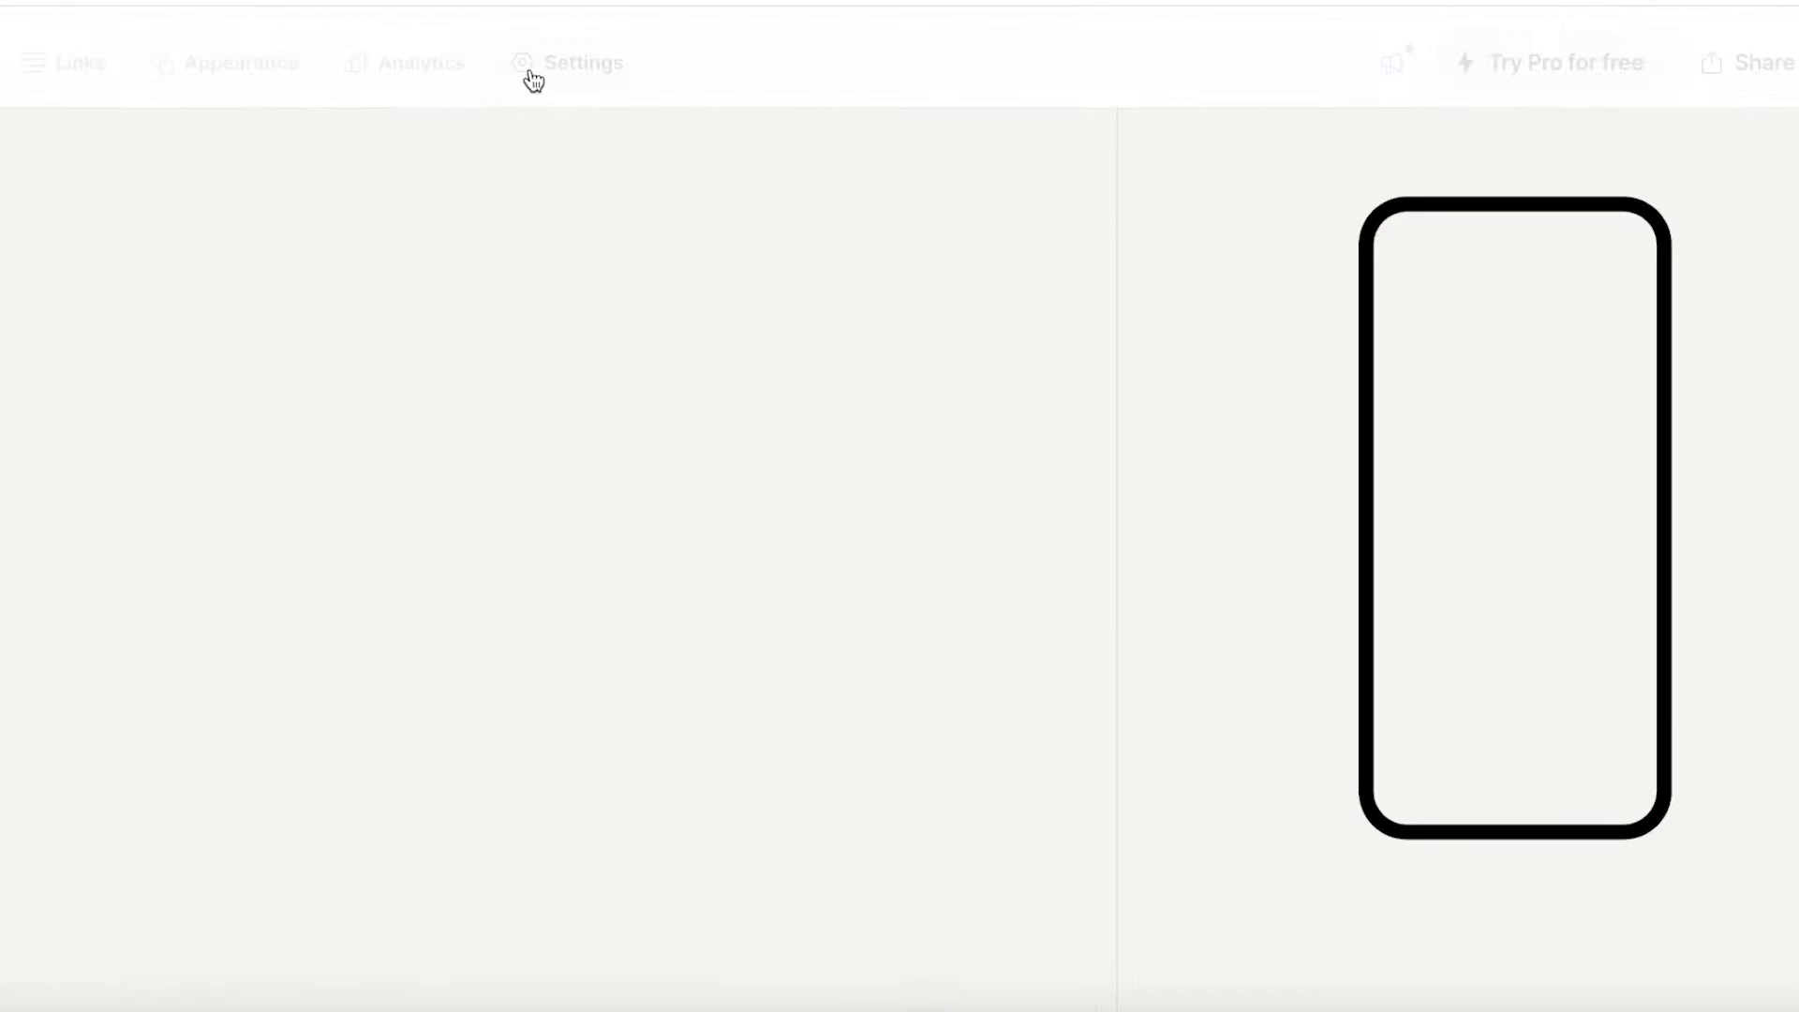
{"action": "scroll", "coordinate": [132, 353], "scroll_direction": "down", "scroll_amount": 10}
{"action": "scroll", "coordinate": [272, 511], "scroll_direction": "down", "scroll_amount": 6}
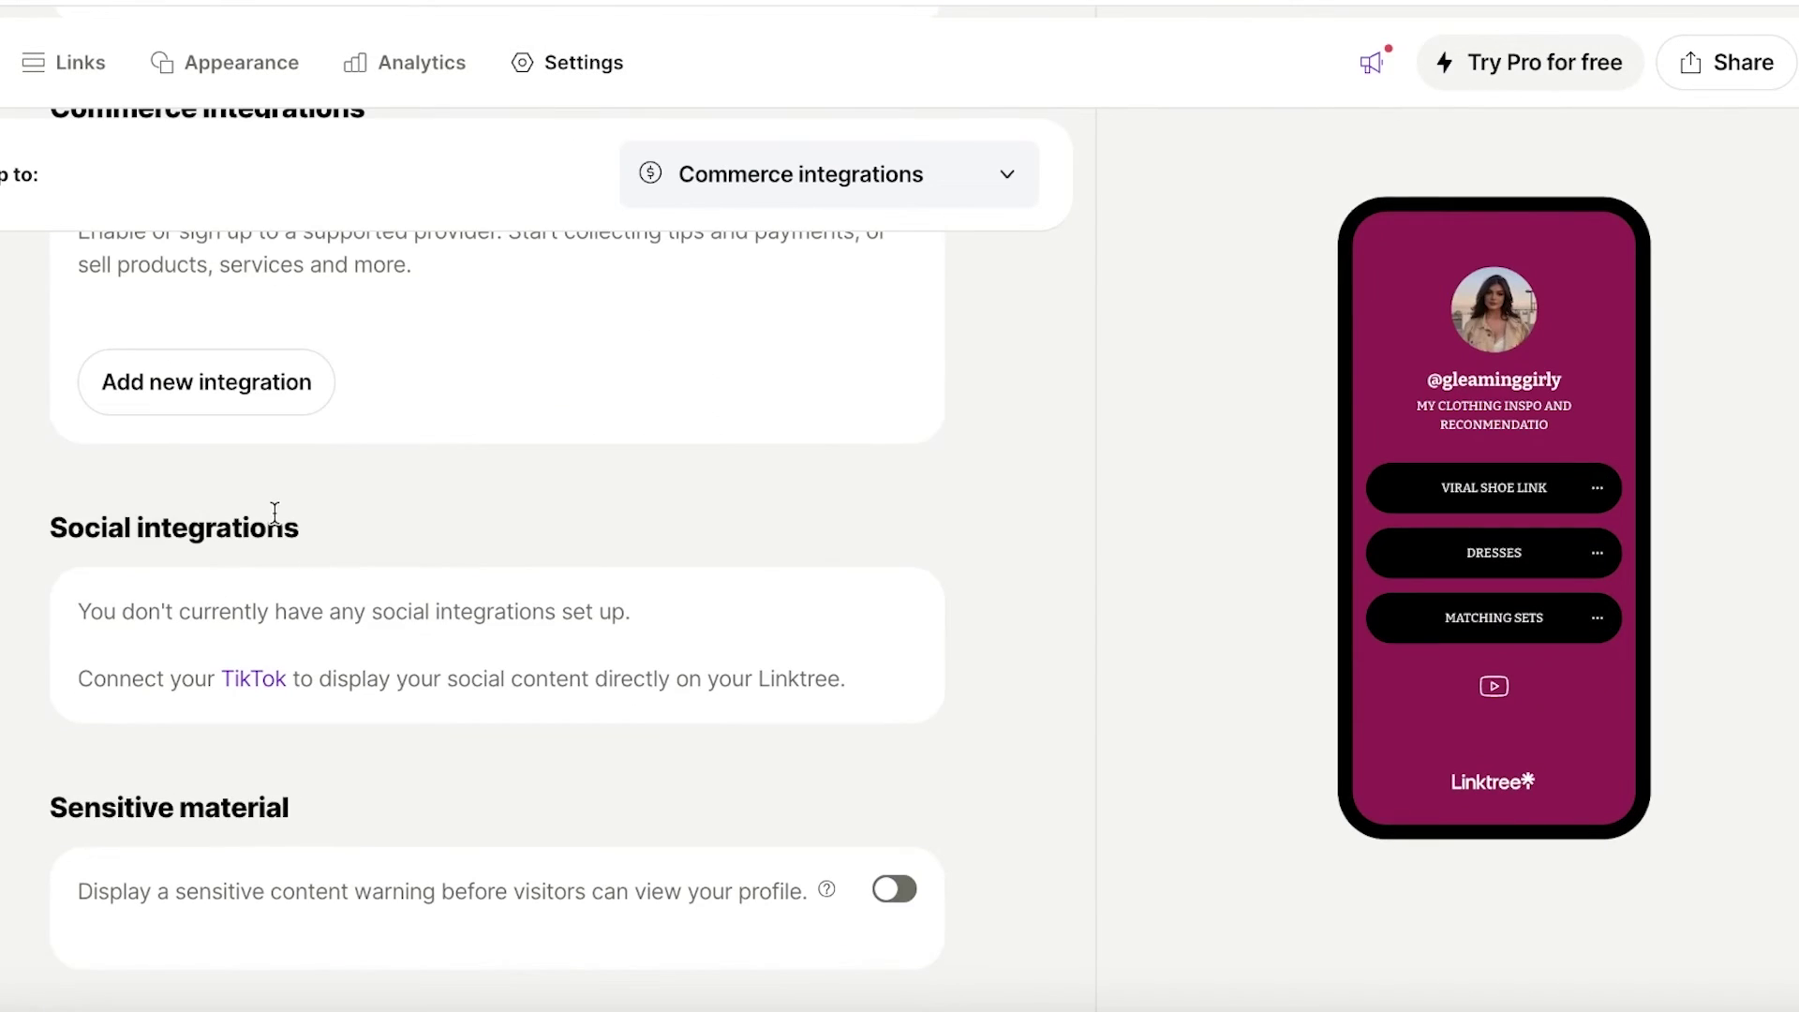
{"action": "scroll", "coordinate": [272, 512], "scroll_direction": "up", "scroll_amount": 4}
{"action": "scroll", "coordinate": [272, 511], "scroll_direction": "down", "scroll_amount": 20}
{"action": "scroll", "coordinate": [283, 514], "scroll_direction": "up", "scroll_amount": 15}
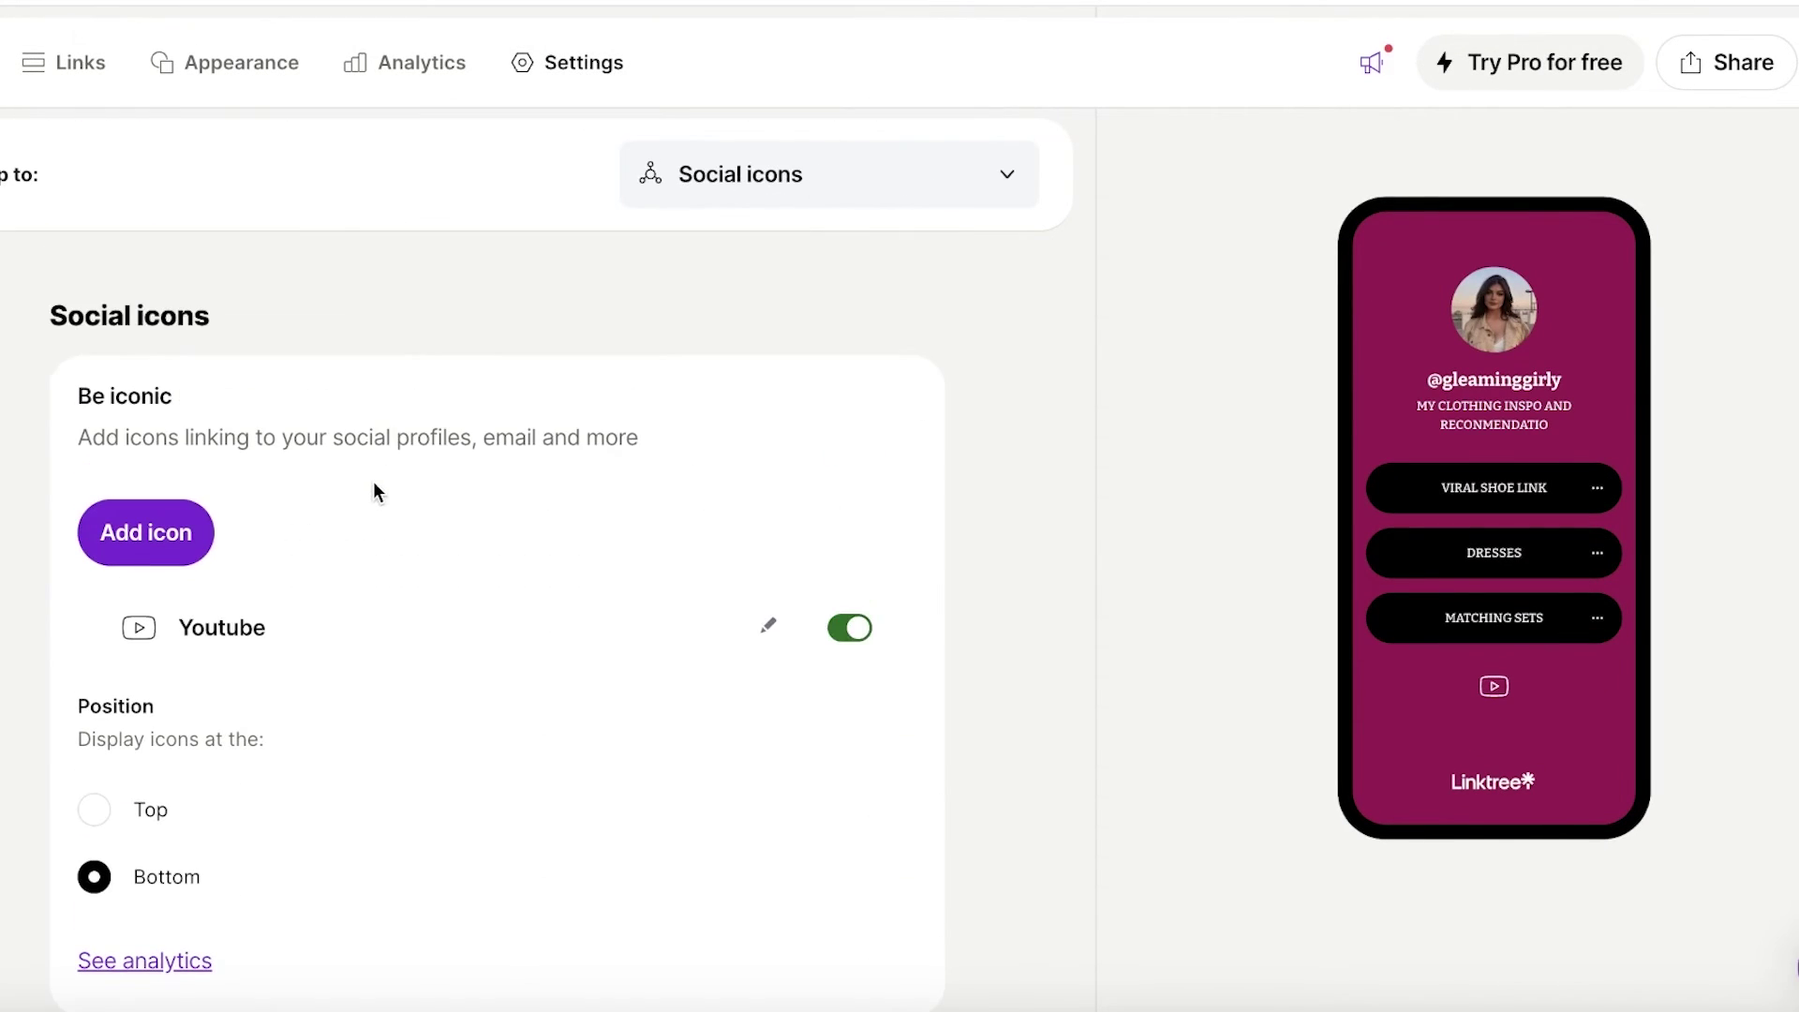
{"action": "left_click", "coordinate": [89, 62]}
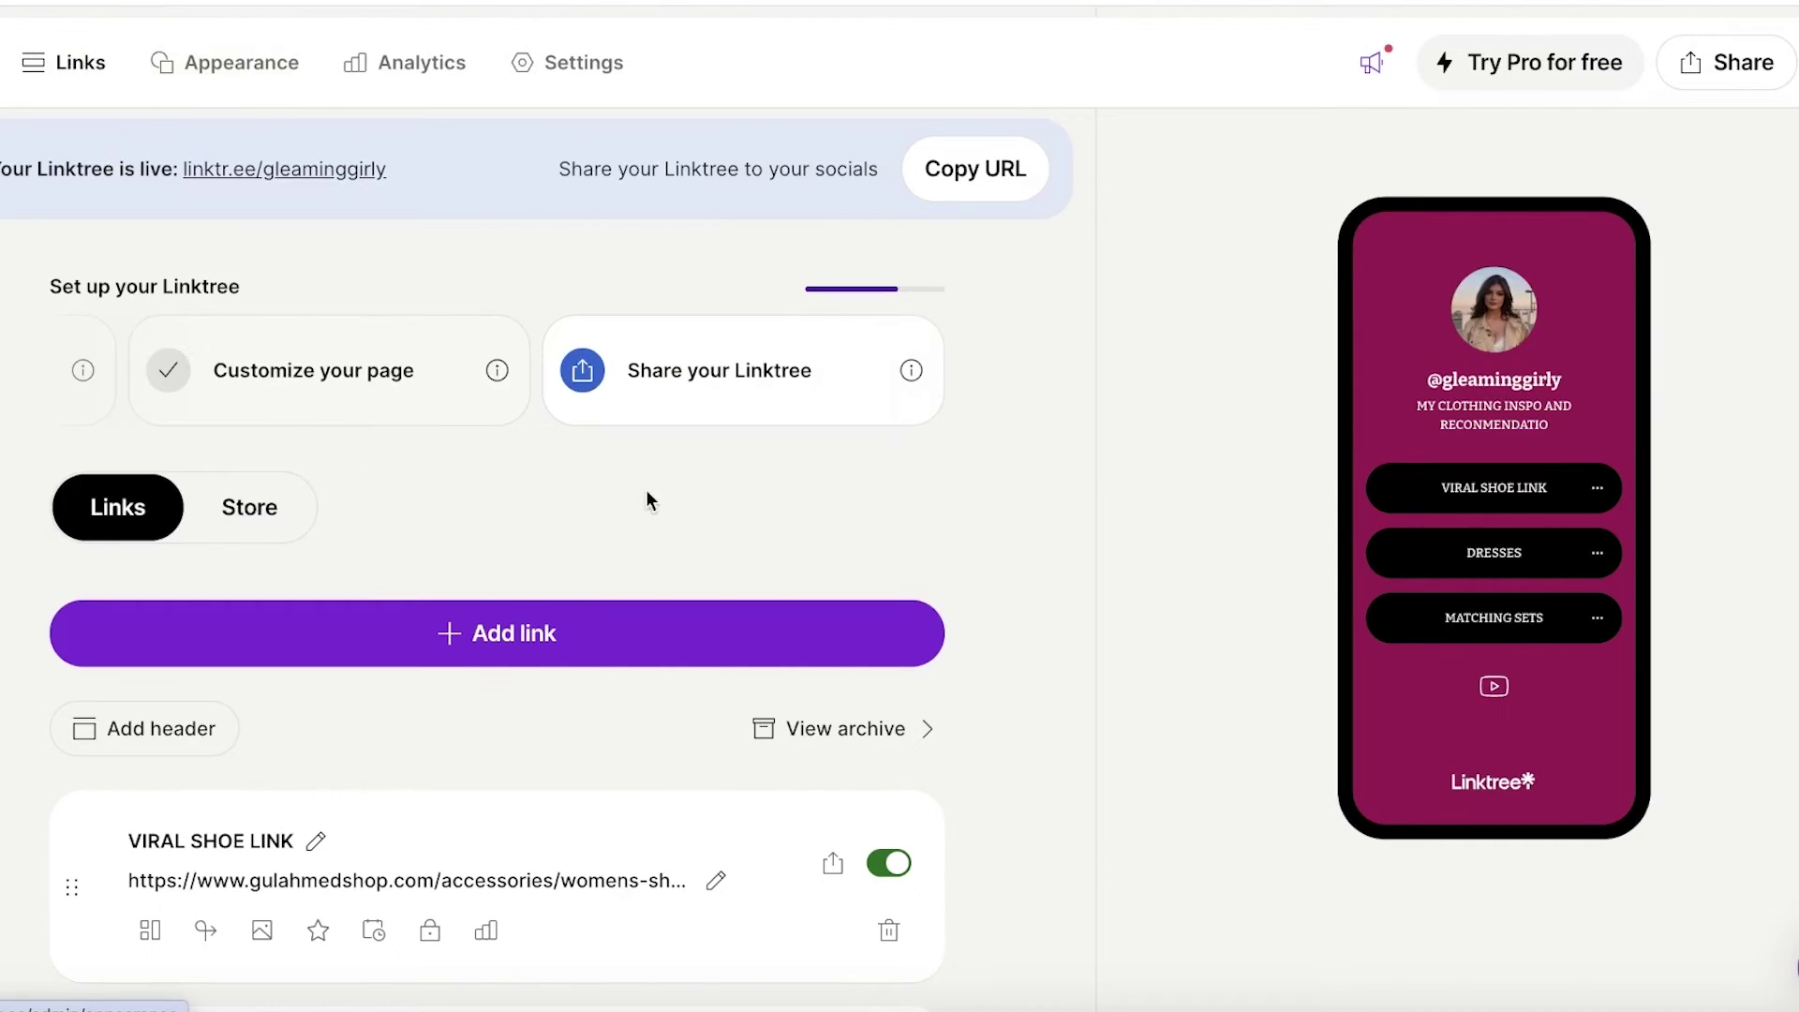
Step: Copy the live Linktree URL and load it in a new browser tab
{"action": "left_click", "coordinate": [1007, 185]}
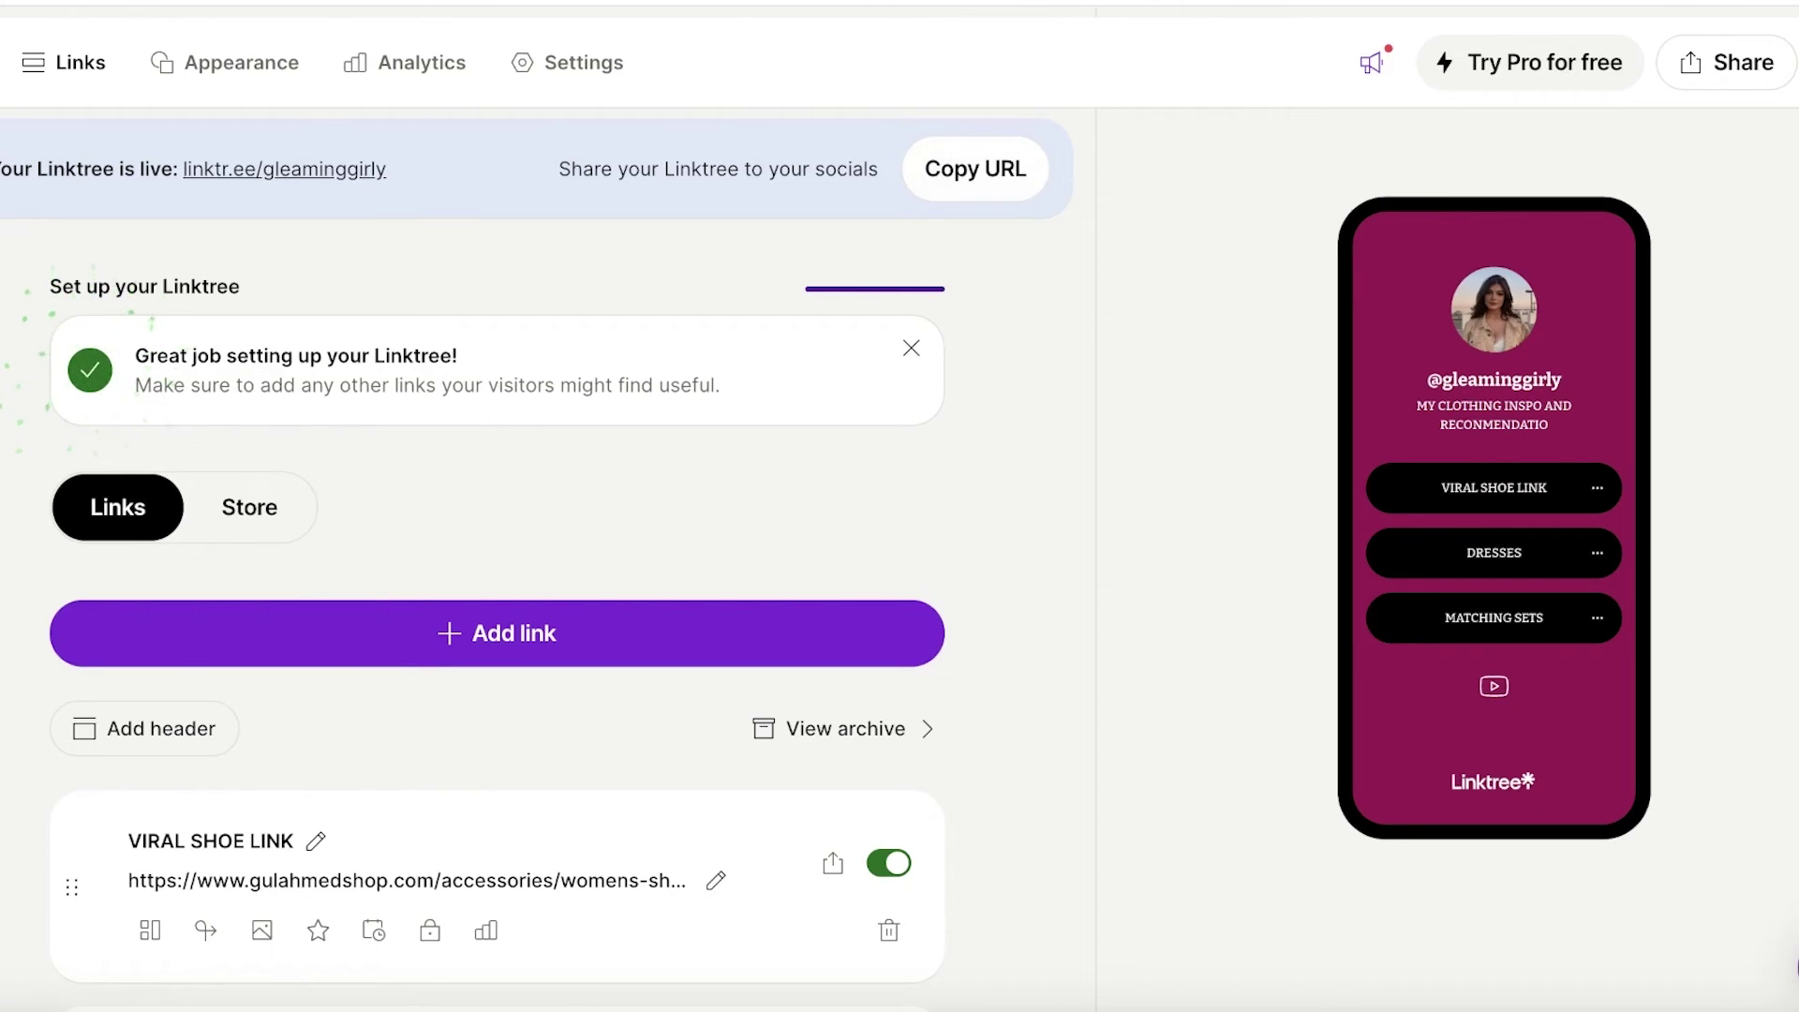
{"action": "key", "text": "ctrl+t"}
{"action": "type", "text": "https://linktr.ee/gleaminggirly"}
{"action": "key", "text": "Return"}
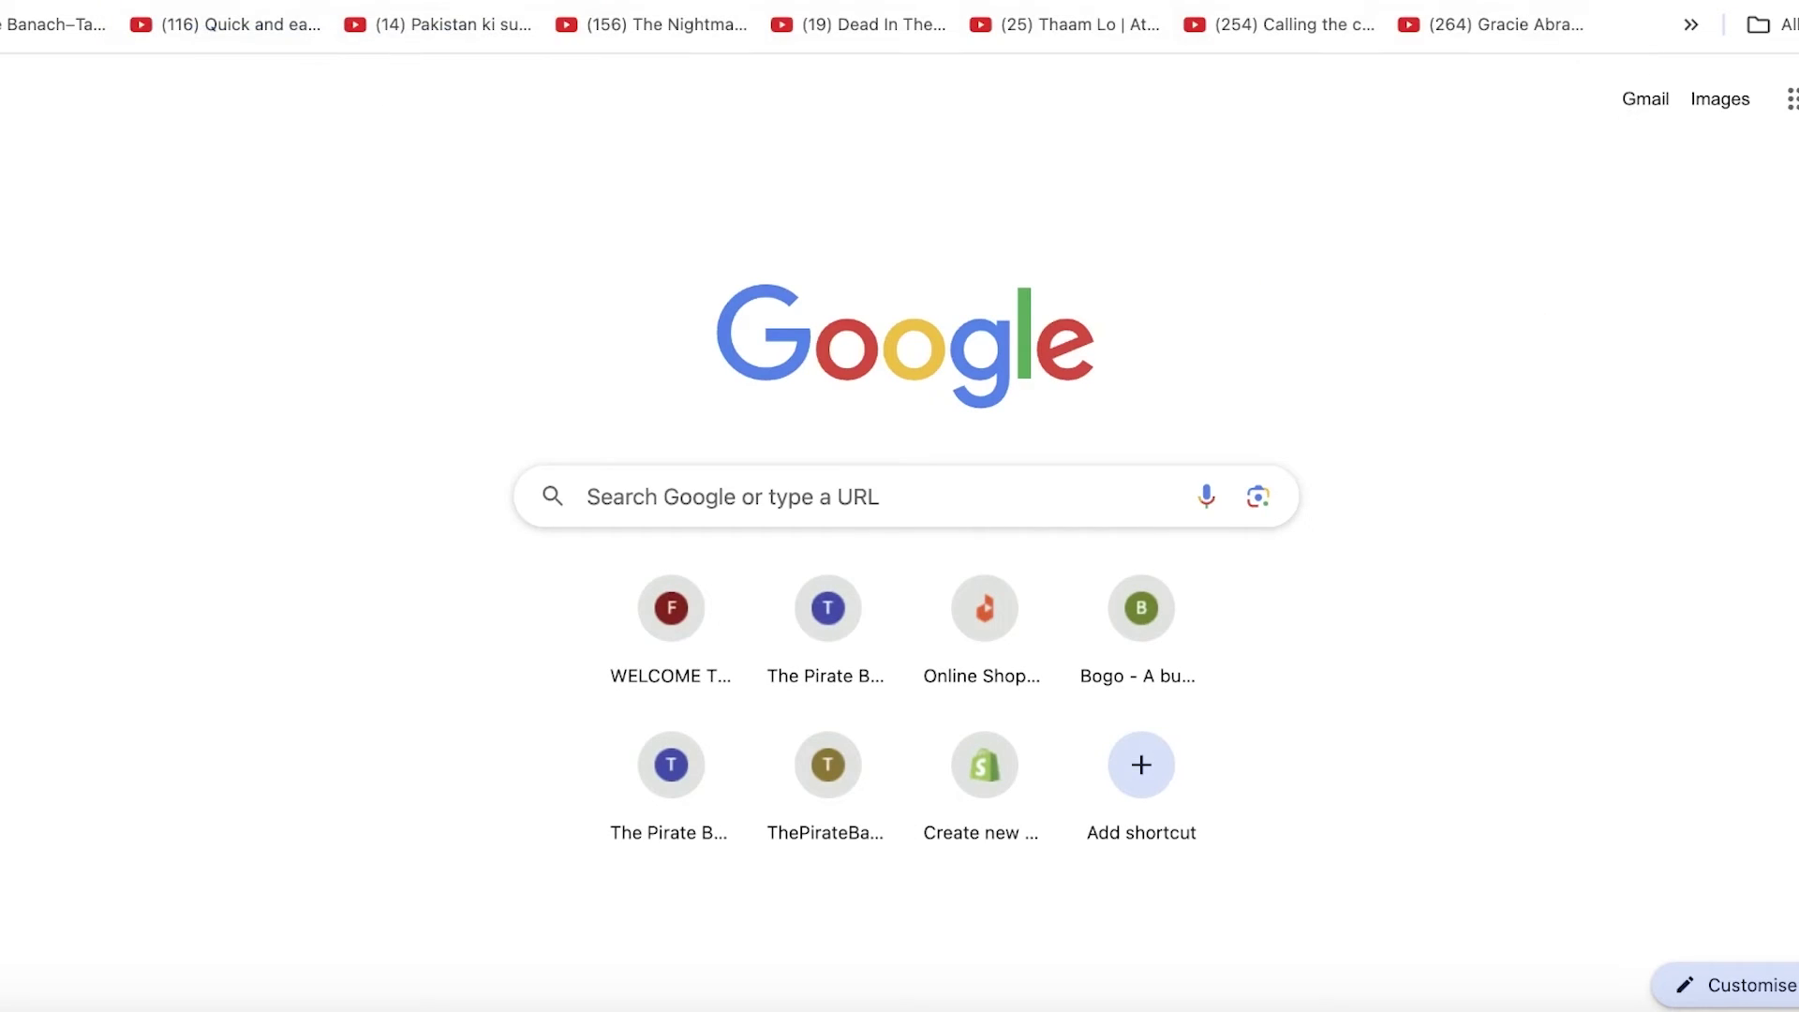
Step: Test the VIRAL SHOE LINK button on the live Linktree page
{"action": "left_click", "coordinate": [811, 430]}
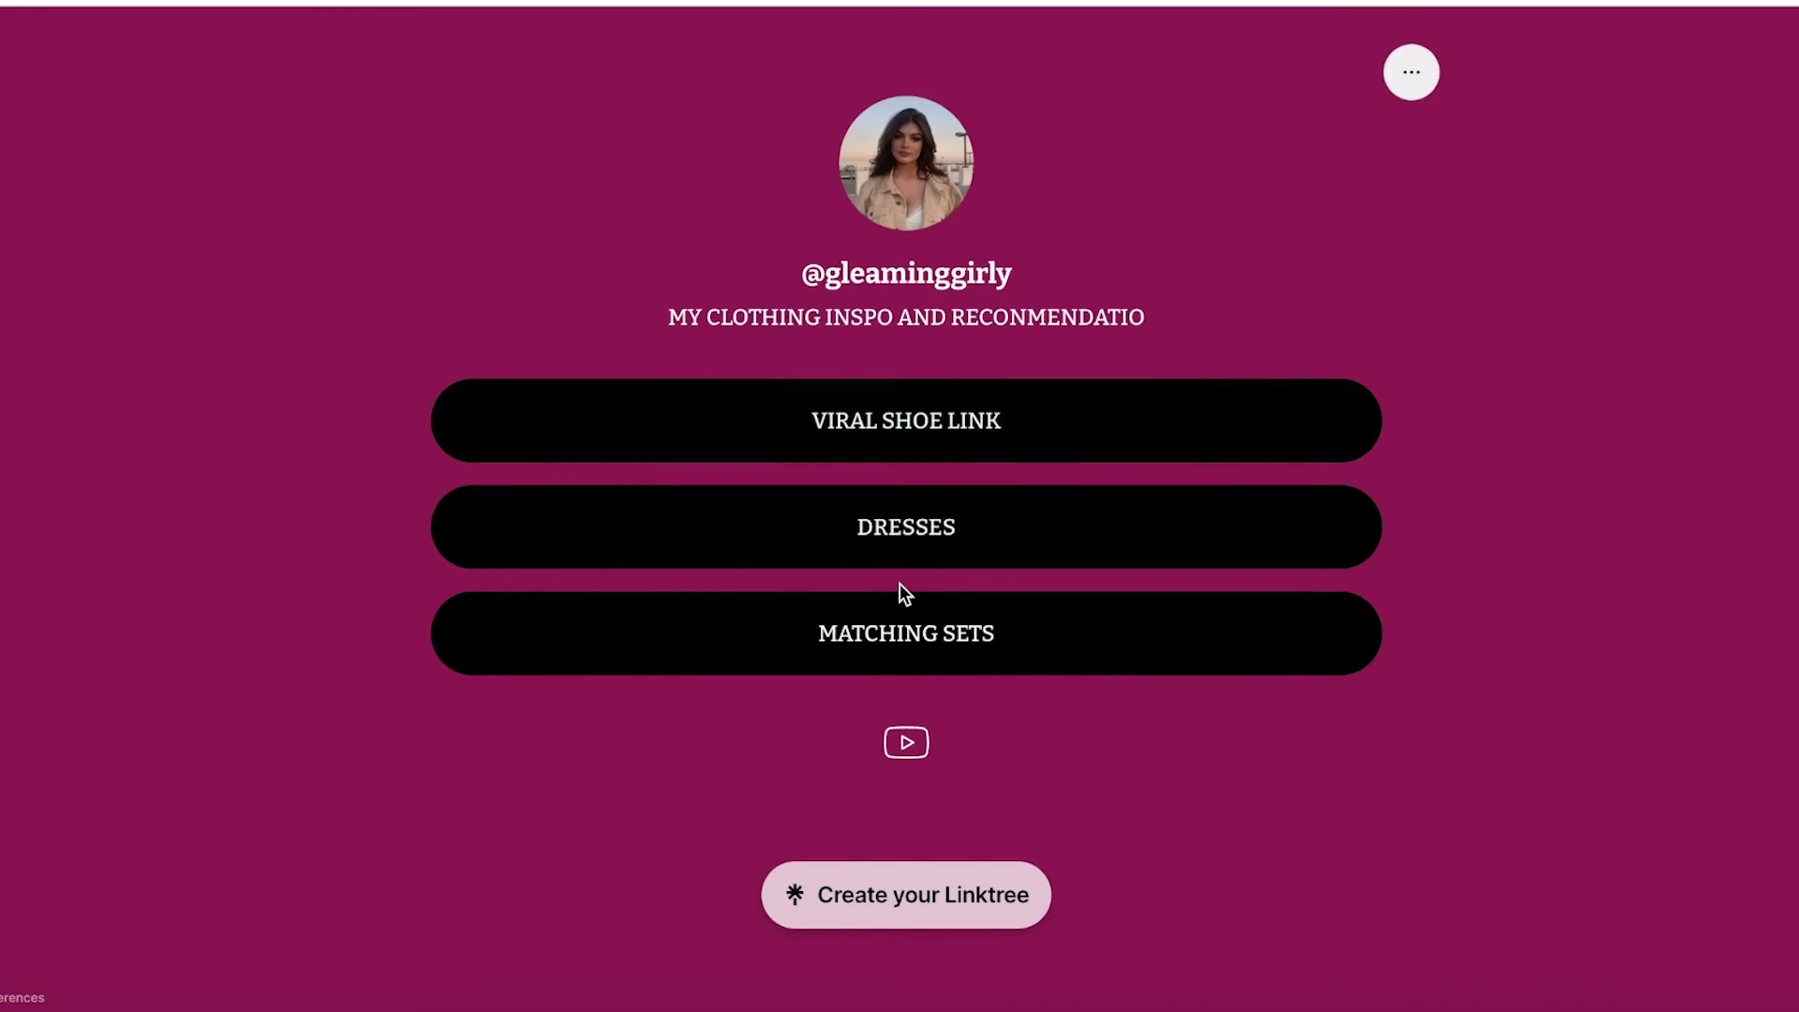
{"action": "left_click", "coordinate": [1343, 615]}
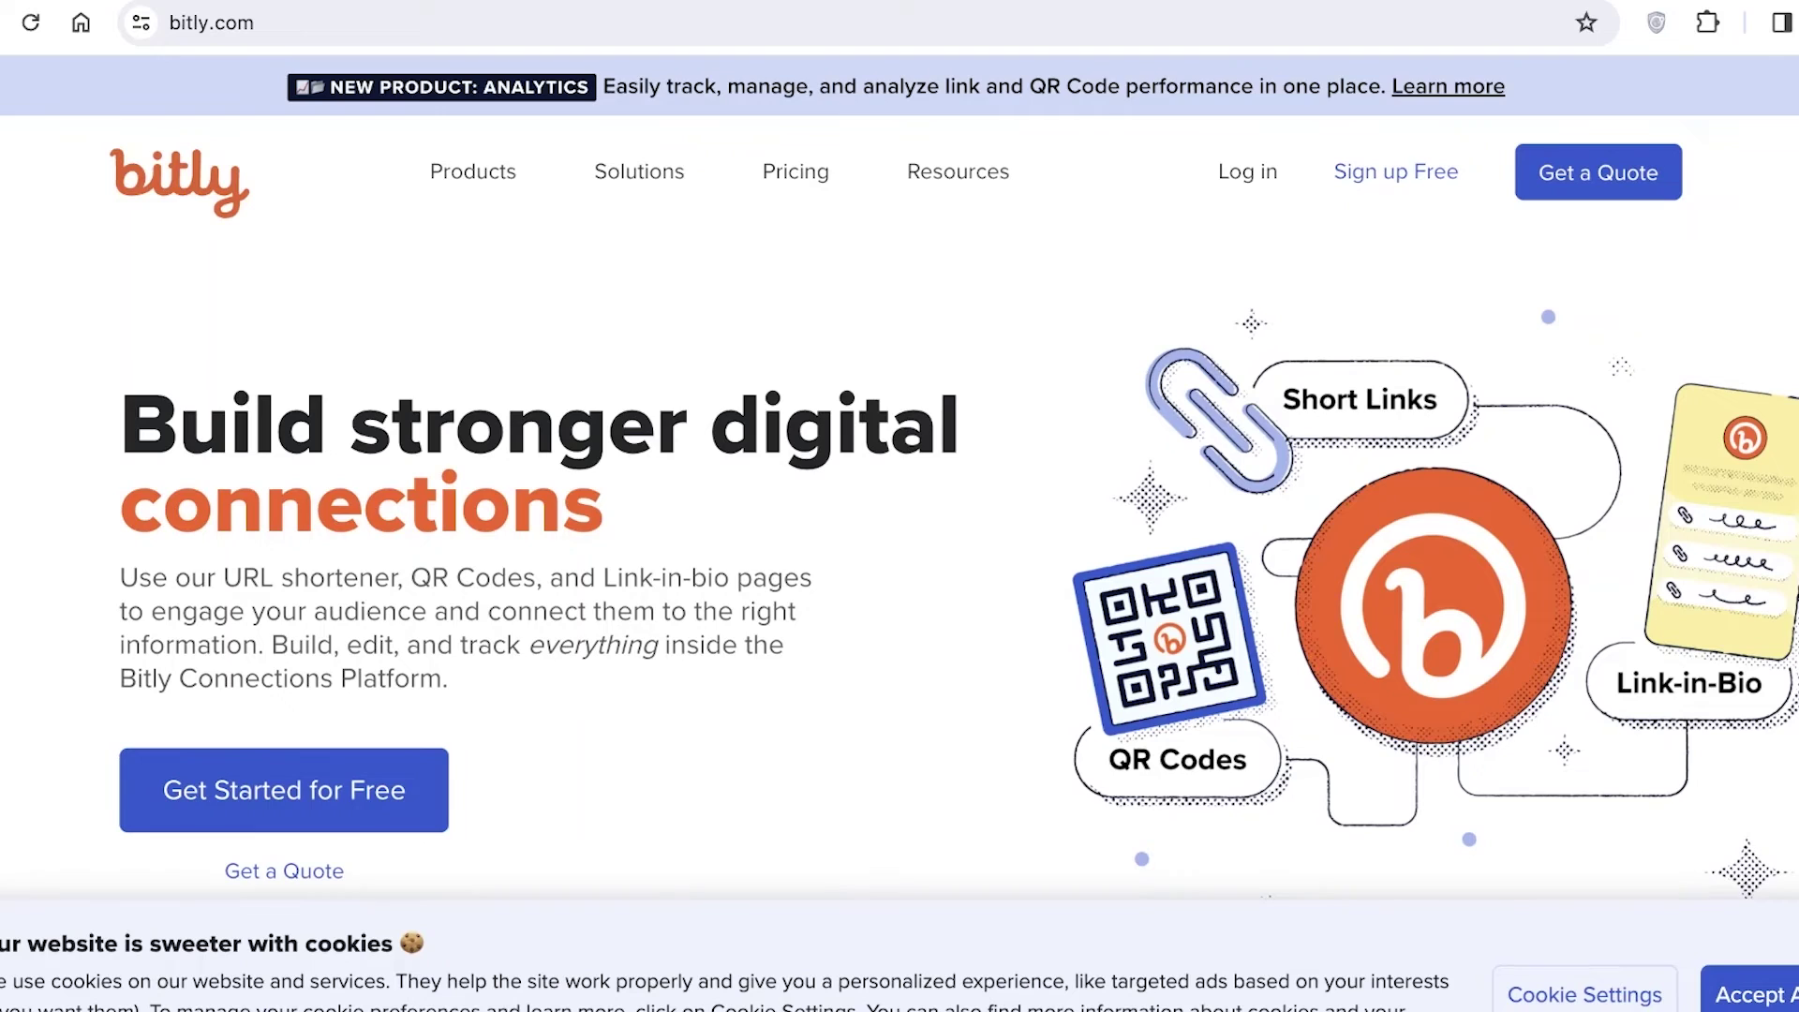
Step: Look over Bitly's paid plans and pricing
{"action": "scroll", "coordinate": [594, 562], "scroll_direction": "down", "scroll_amount": 1}
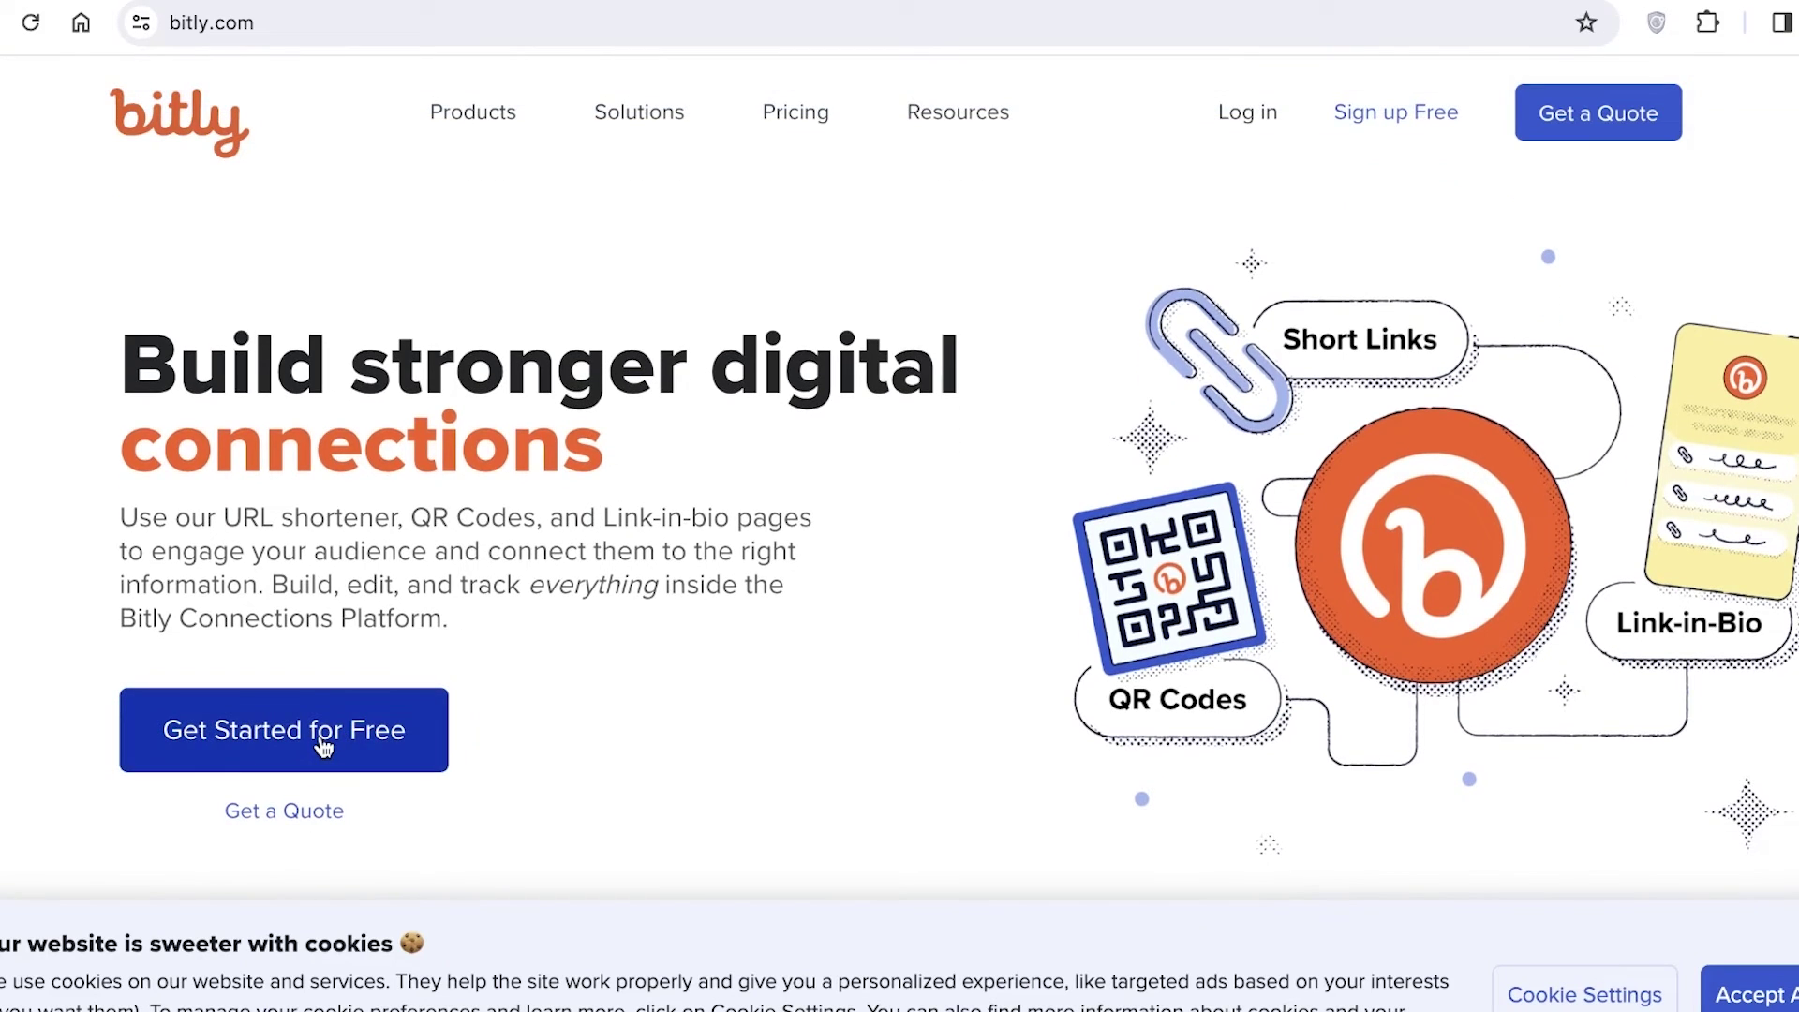
{"action": "left_click", "coordinate": [323, 747]}
{"action": "scroll", "coordinate": [458, 610], "scroll_direction": "down", "scroll_amount": 5}
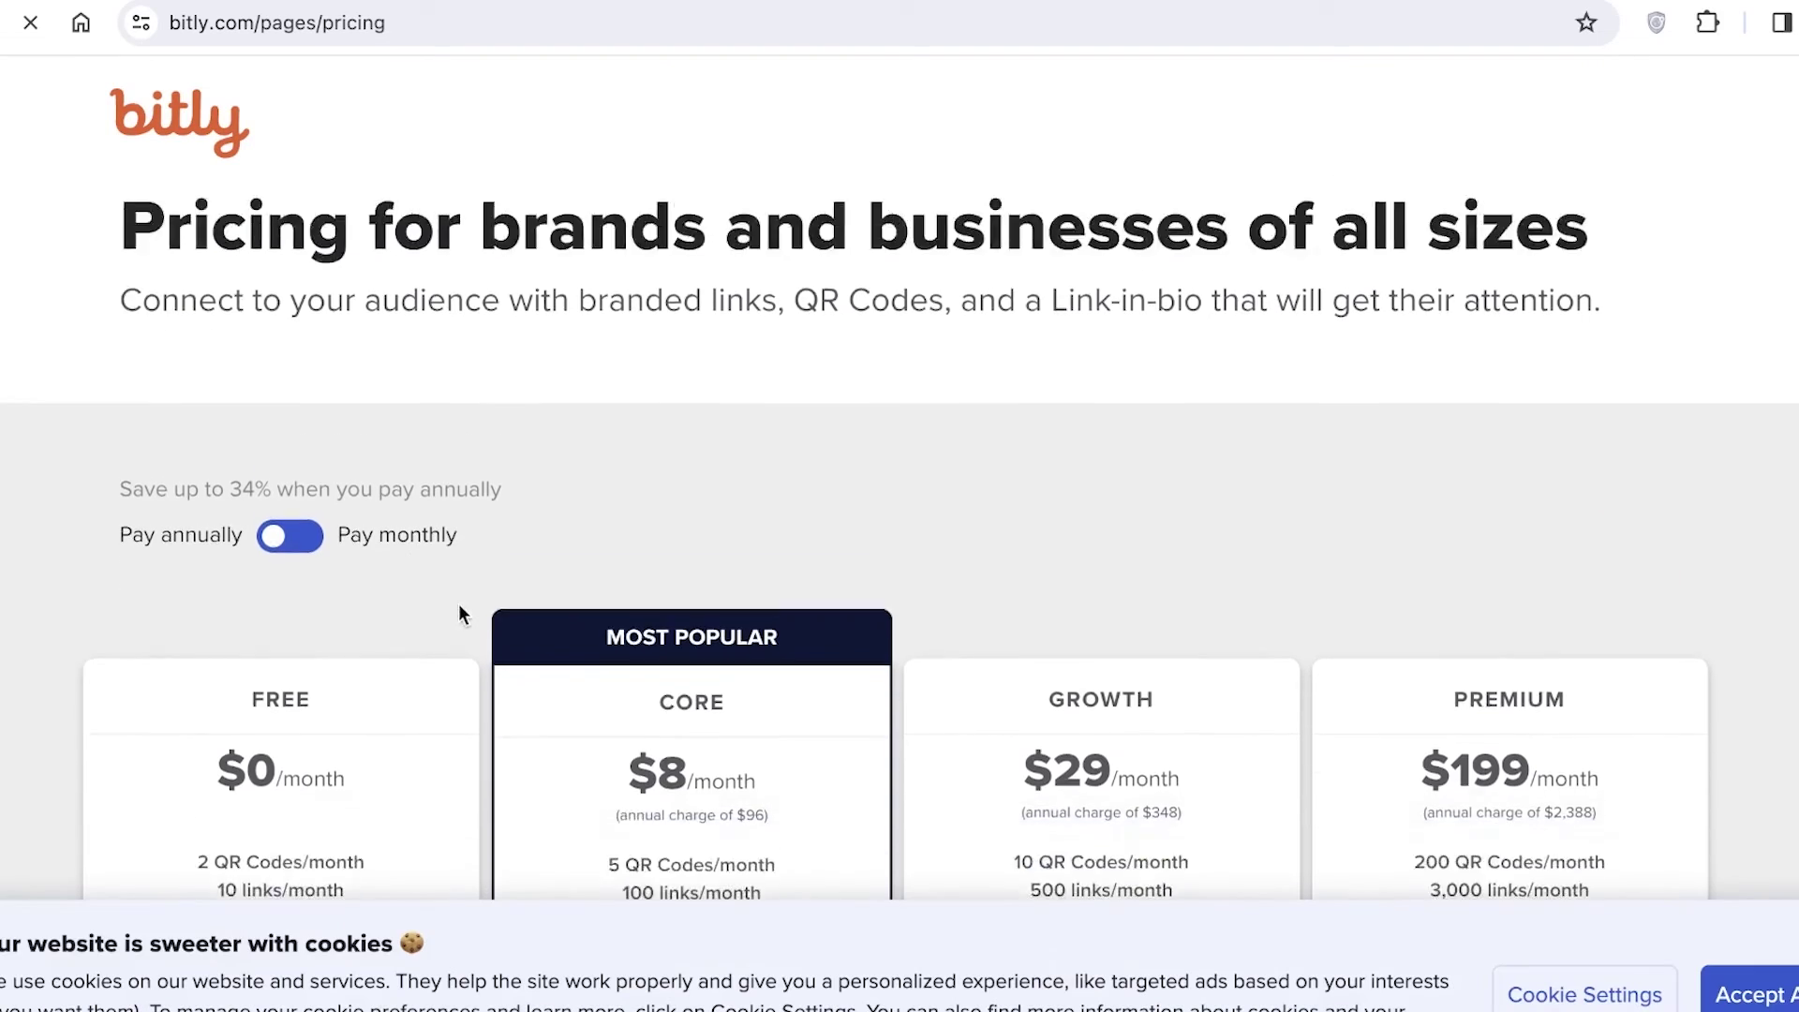
{"action": "scroll", "coordinate": [282, 562], "scroll_direction": "up", "scroll_amount": 5}
Step: Search the web for 'URL SHORTNER' to find a free shortener
{"action": "mouse_move", "coordinate": [447, 105]}
{"action": "left_click", "coordinate": [485, 20]}
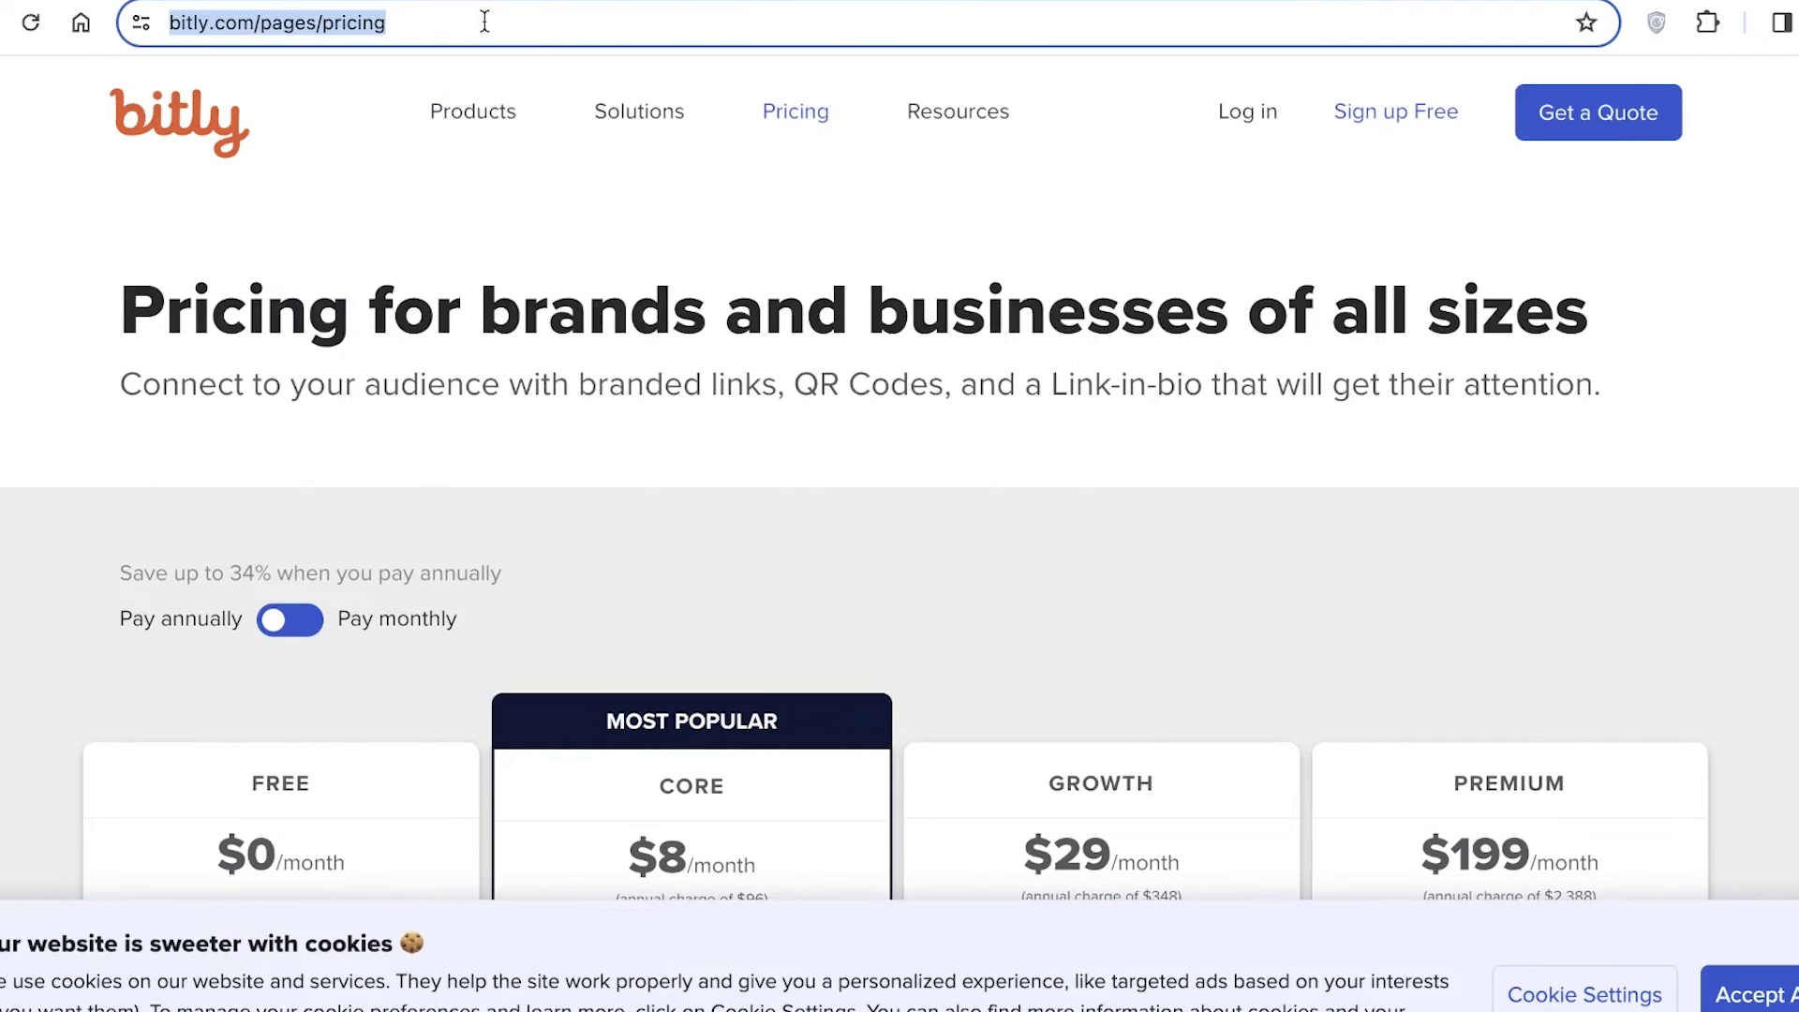
{"action": "type", "text": "URL SHORTNER"}
{"action": "key", "text": "Return"}
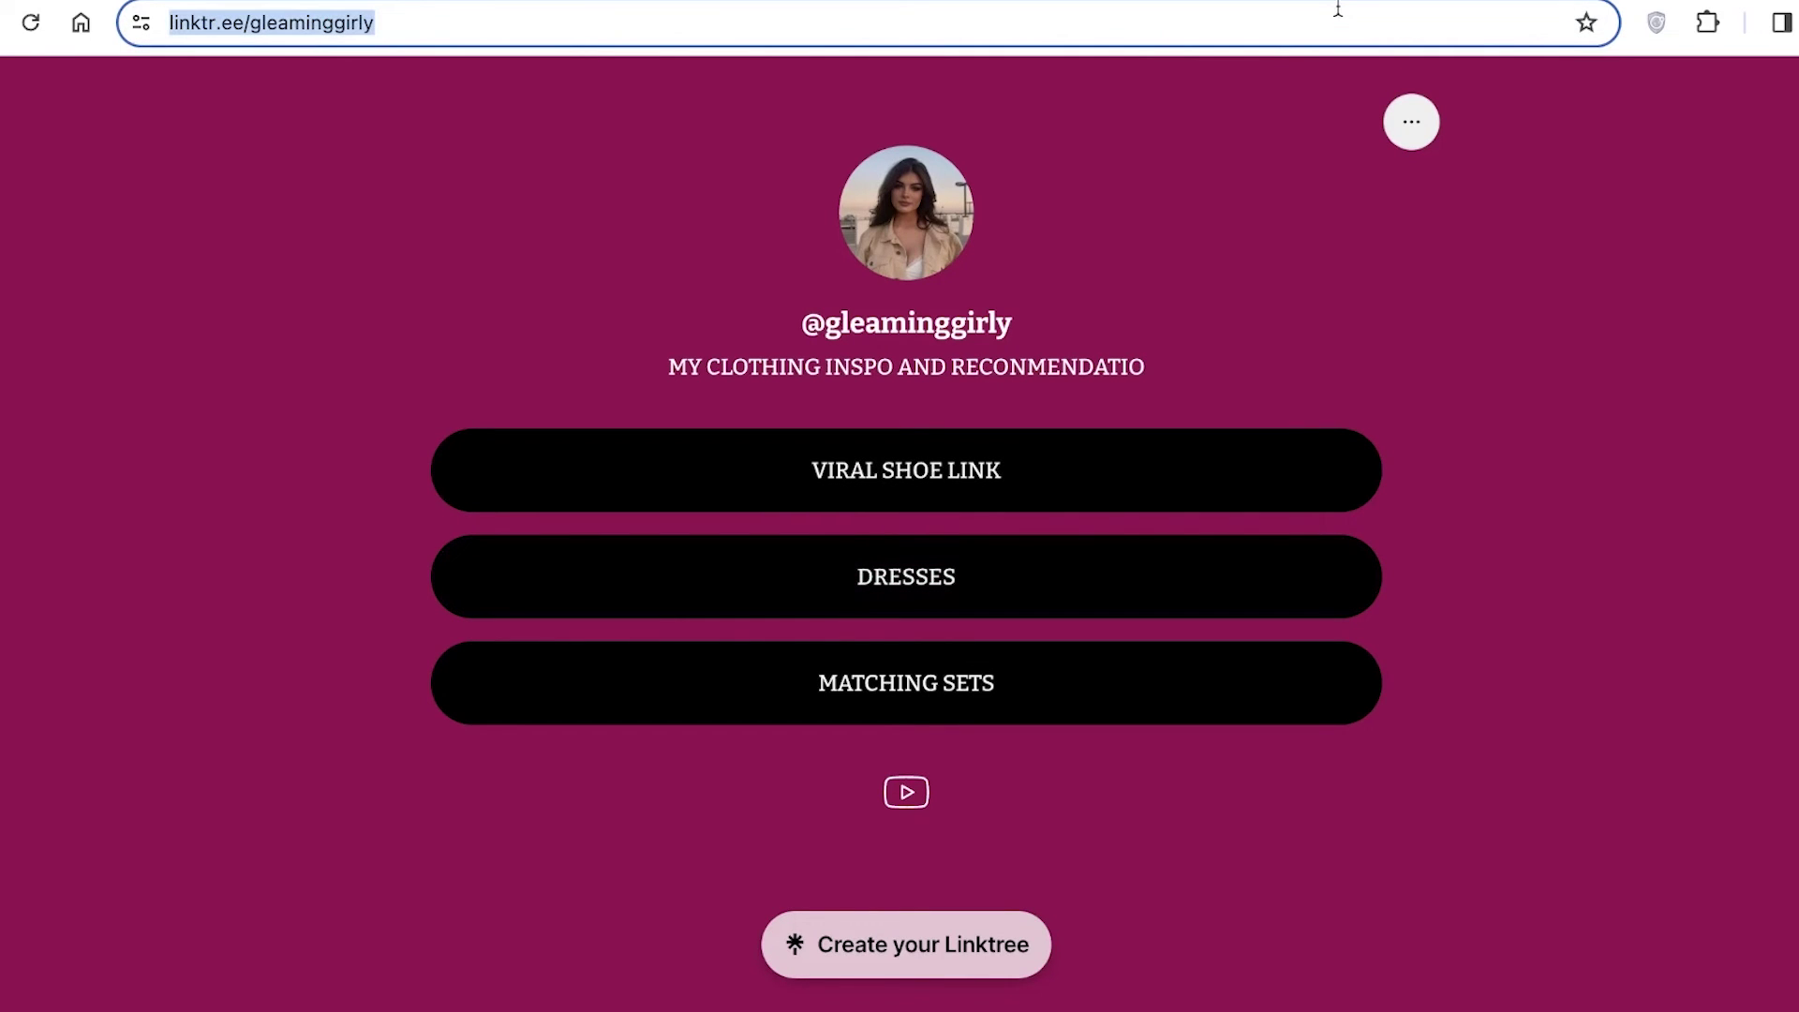
Step: Copy the live Linktree address and shorten it in ShortURL.at
{"action": "left_click", "coordinate": [1338, 11]}
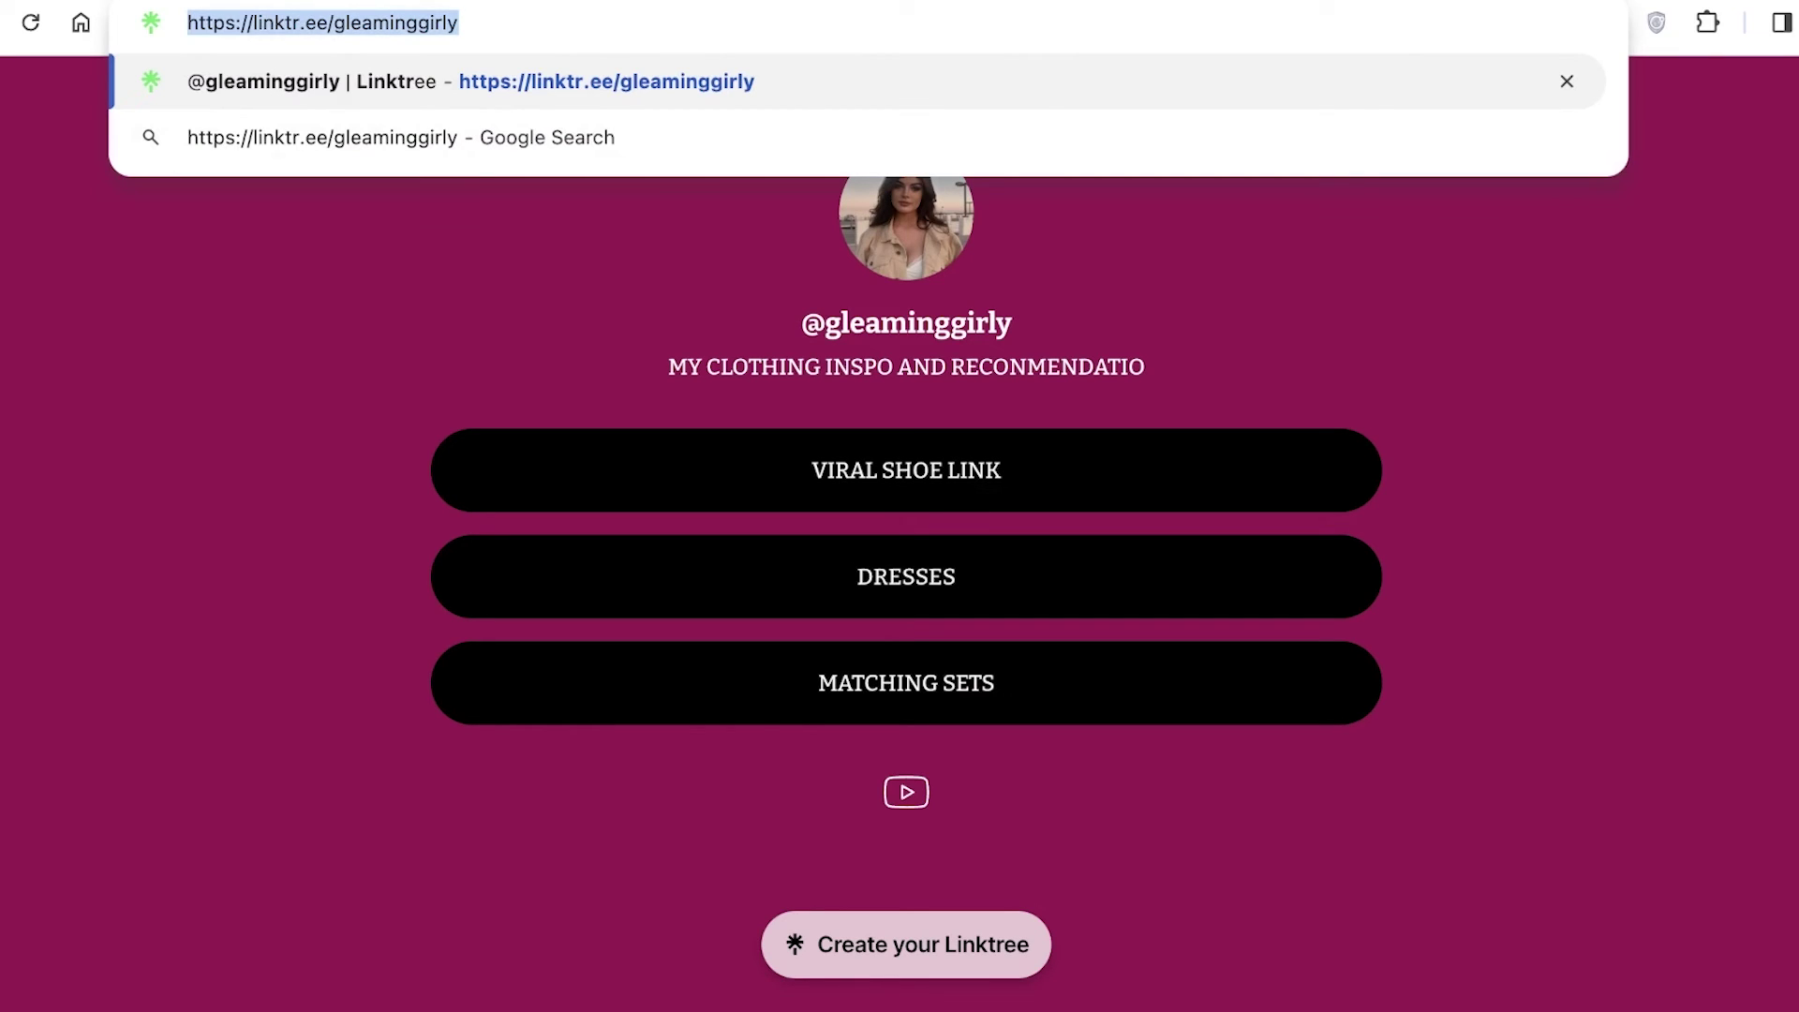
{"action": "key", "text": "ctrl+c"}
{"action": "key", "text": "ctrl+Tab"}
{"action": "left_click", "coordinate": [723, 401]}
{"action": "key", "text": "ctrl+v"}
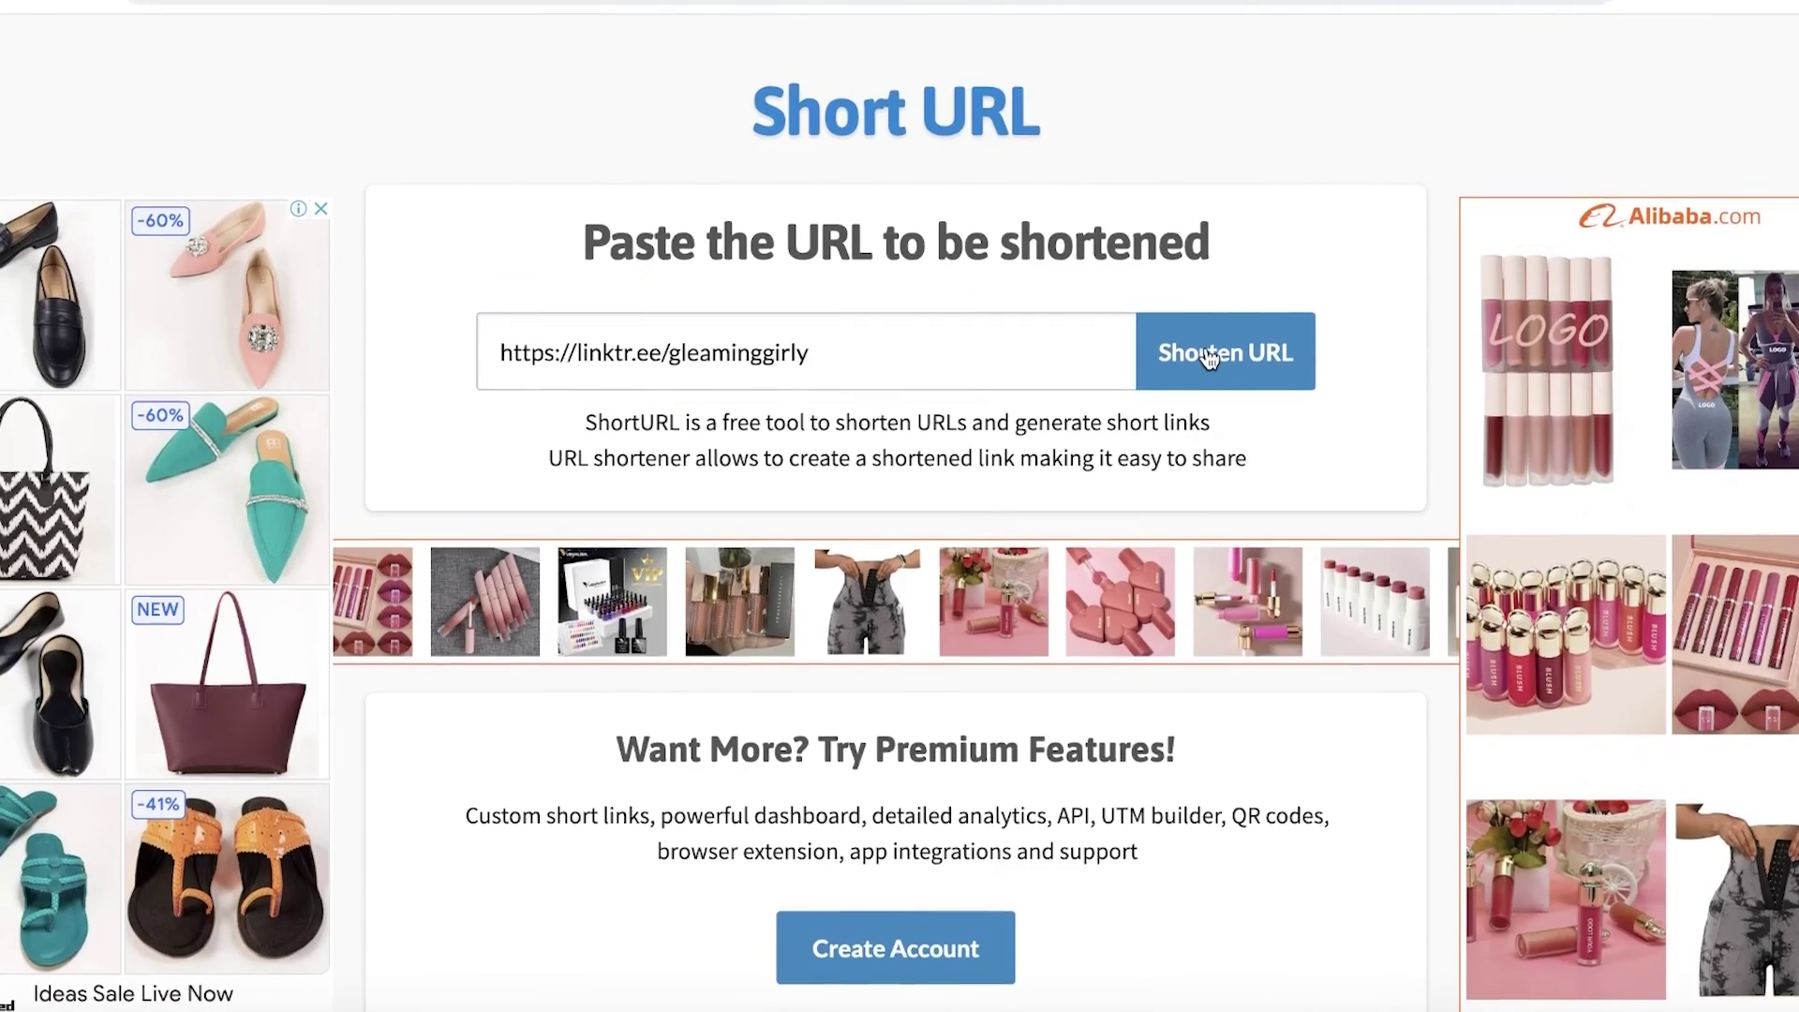
{"action": "left_click", "coordinate": [1209, 356]}
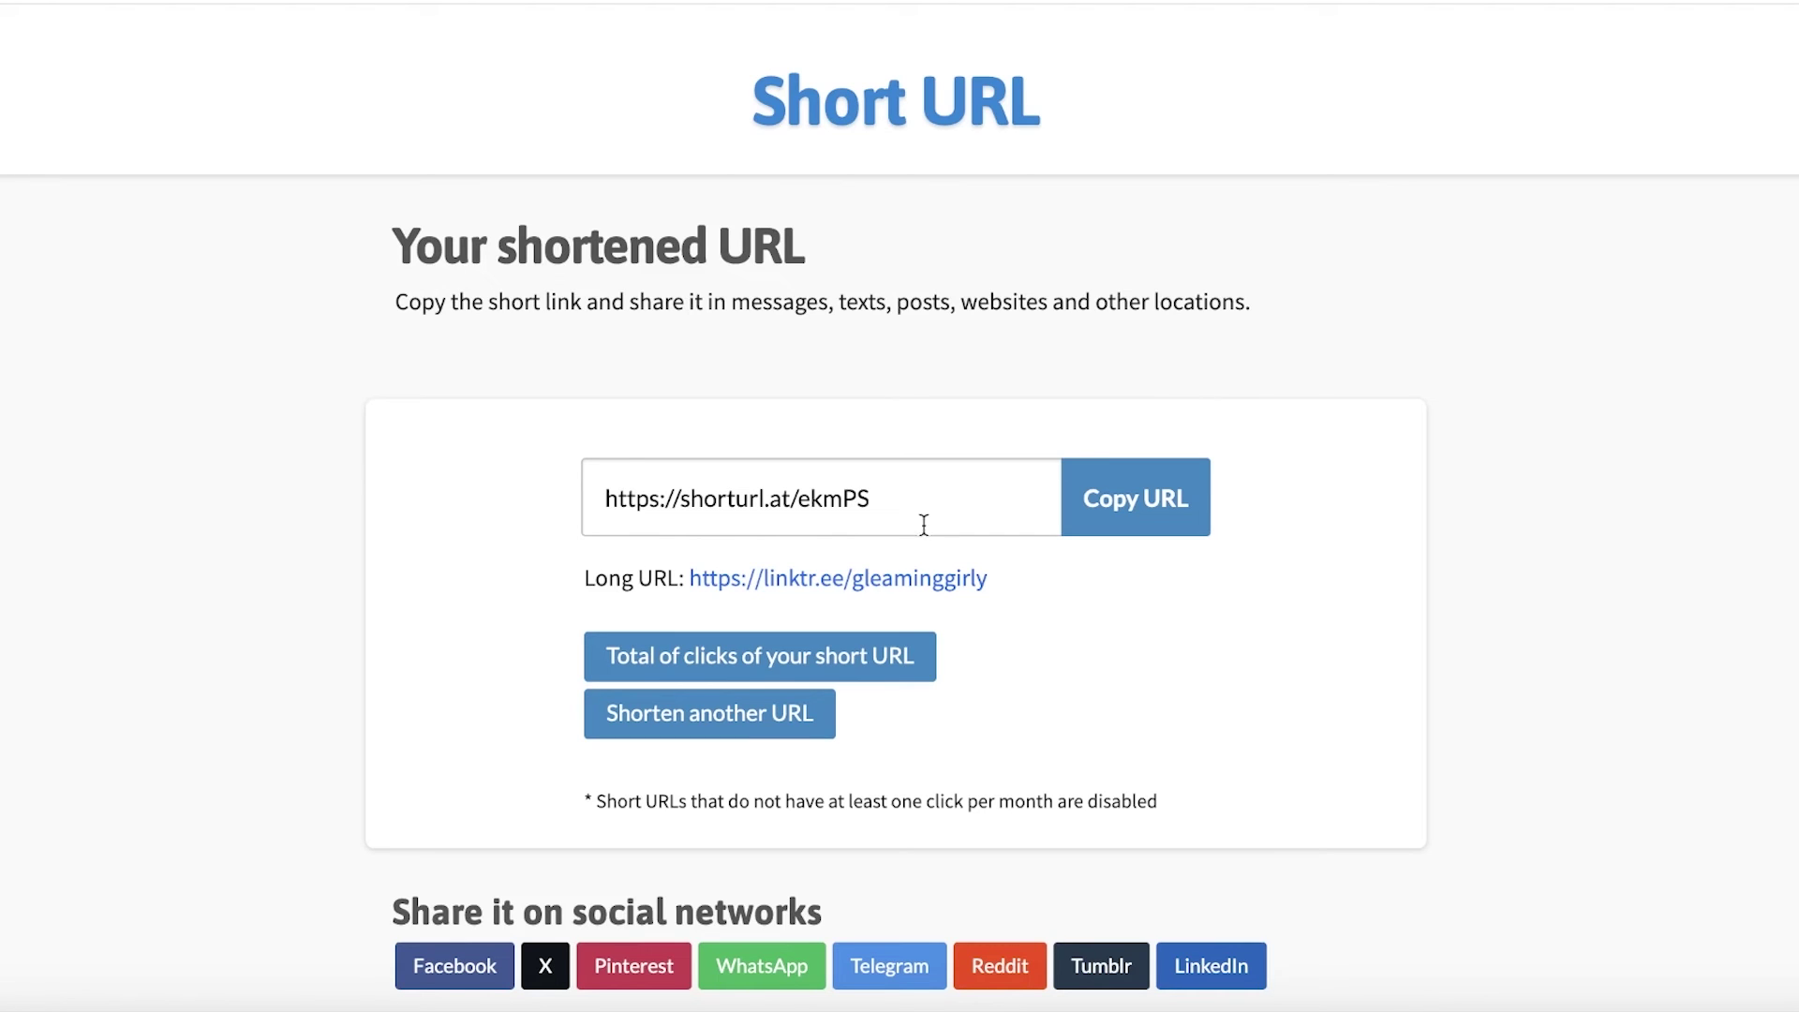
{"action": "scroll", "coordinate": [857, 689], "scroll_direction": "down", "scroll_amount": 3}
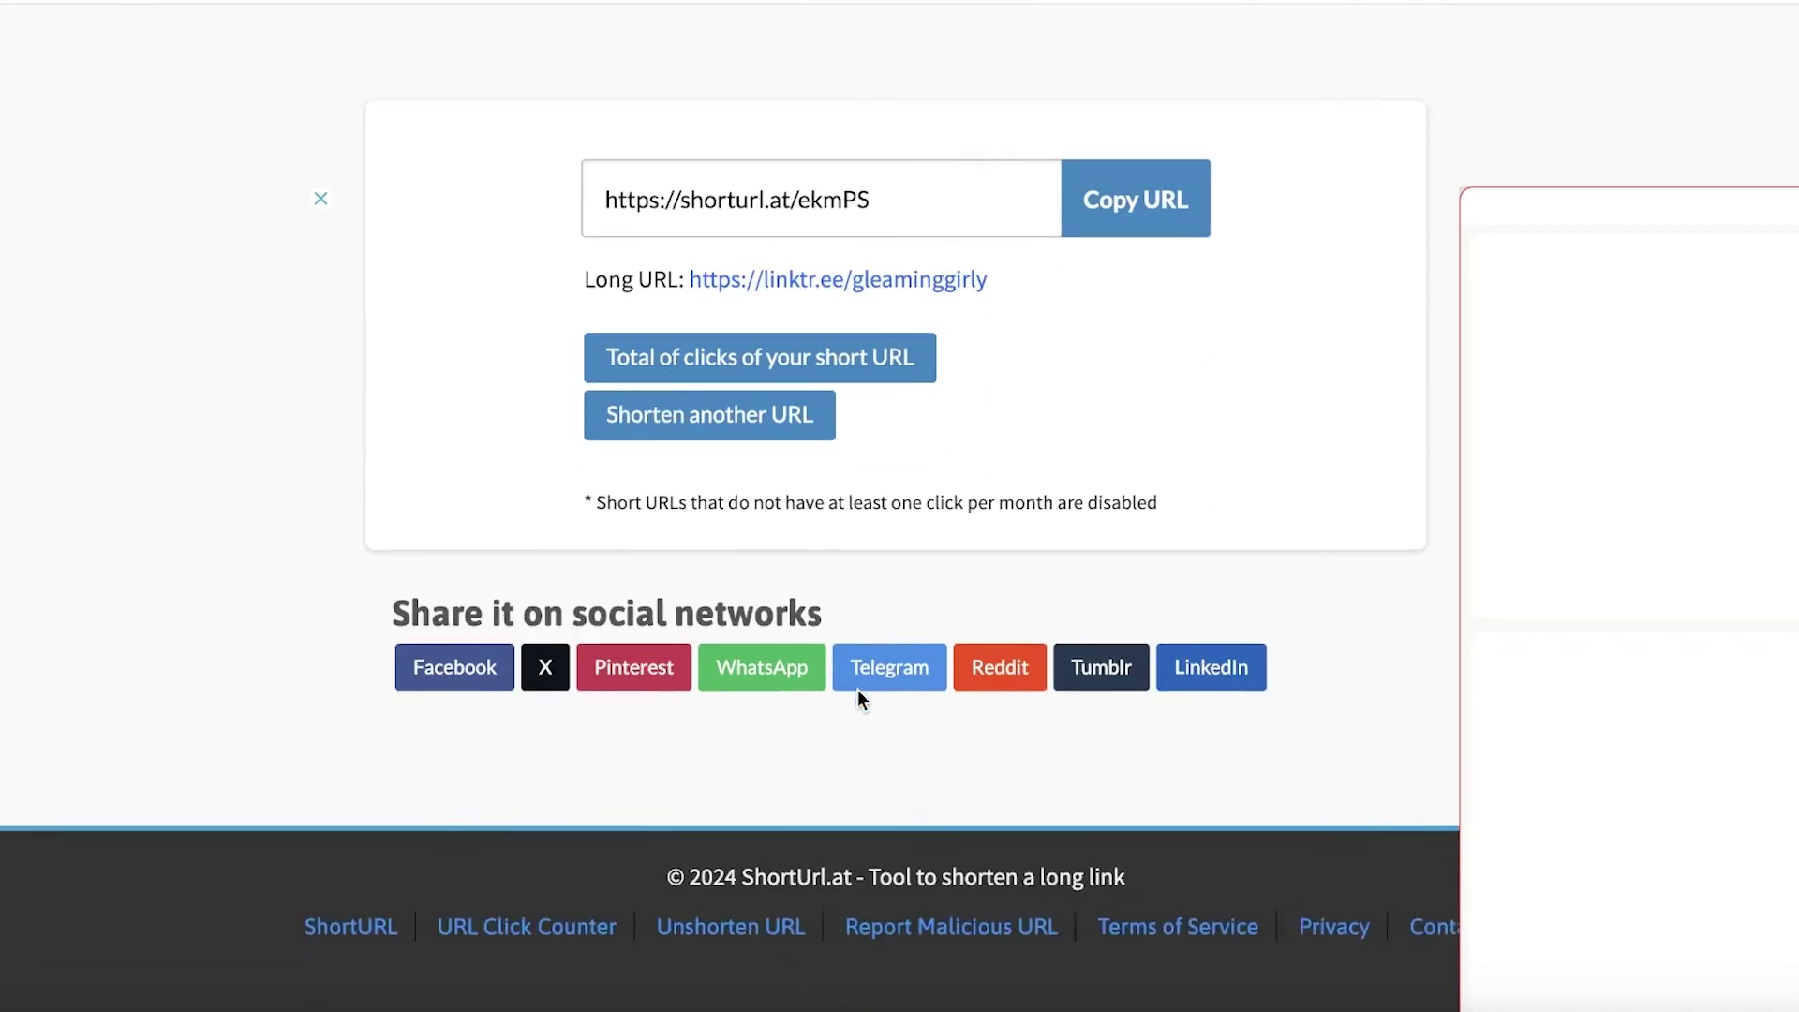
{"action": "left_click", "coordinate": [778, 618]}
{"action": "scroll", "coordinate": [891, 389], "scroll_direction": "down", "scroll_amount": 10}
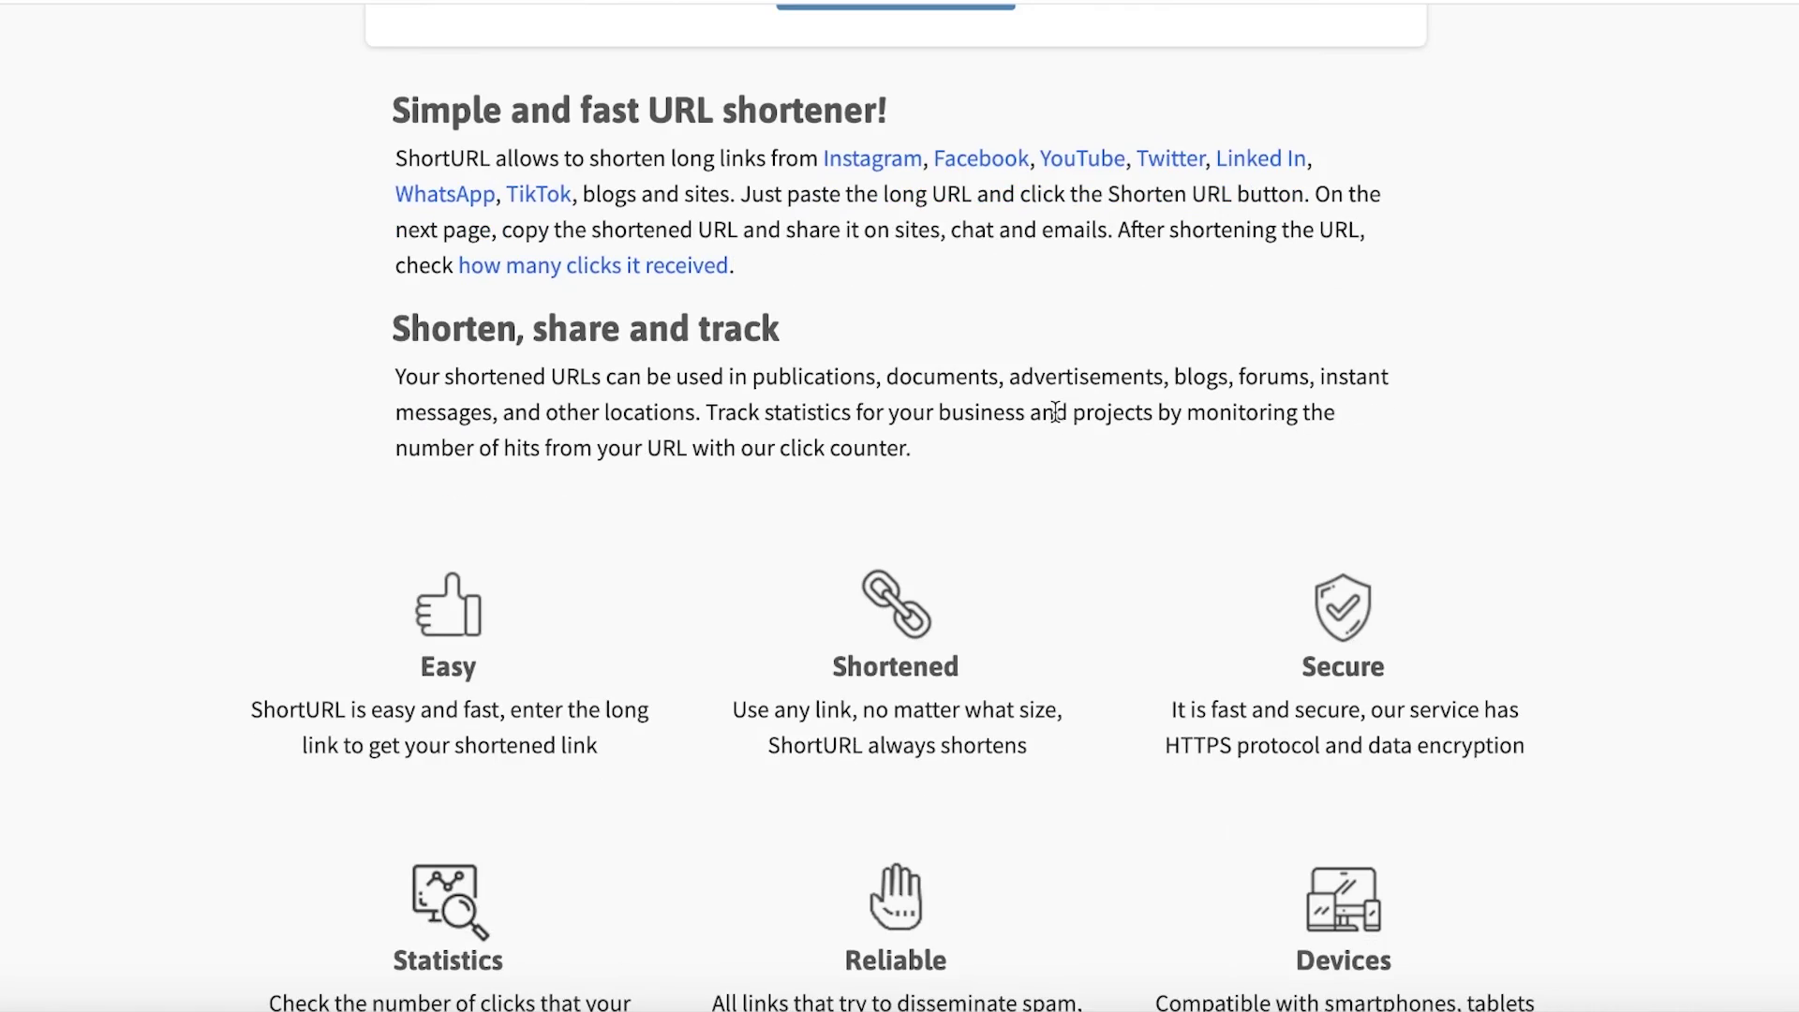
{"action": "scroll", "coordinate": [1083, 506], "scroll_direction": "up", "scroll_amount": 10}
{"action": "scroll", "coordinate": [1030, 296], "scroll_direction": "down", "scroll_amount": 5}
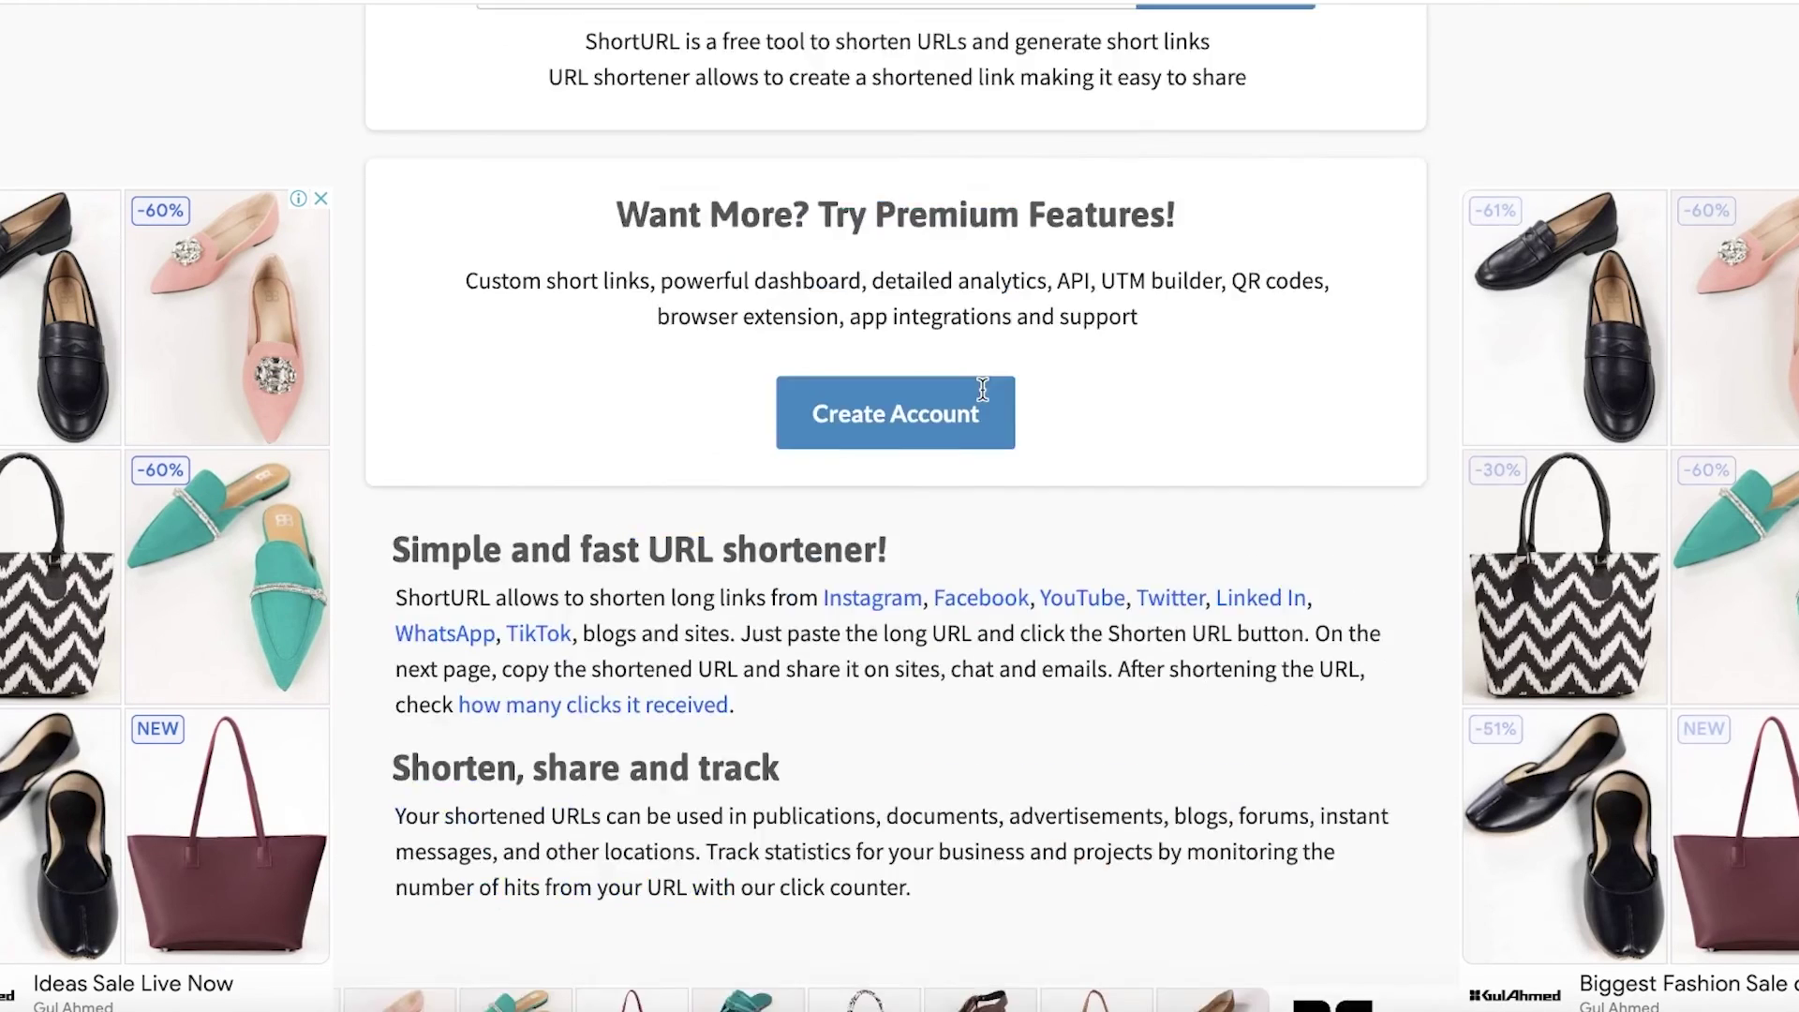
{"action": "scroll", "coordinate": [884, 333], "scroll_direction": "up", "scroll_amount": 5}
{"action": "left_click", "coordinate": [884, 333]}
{"action": "right_click", "coordinate": [858, 344]}
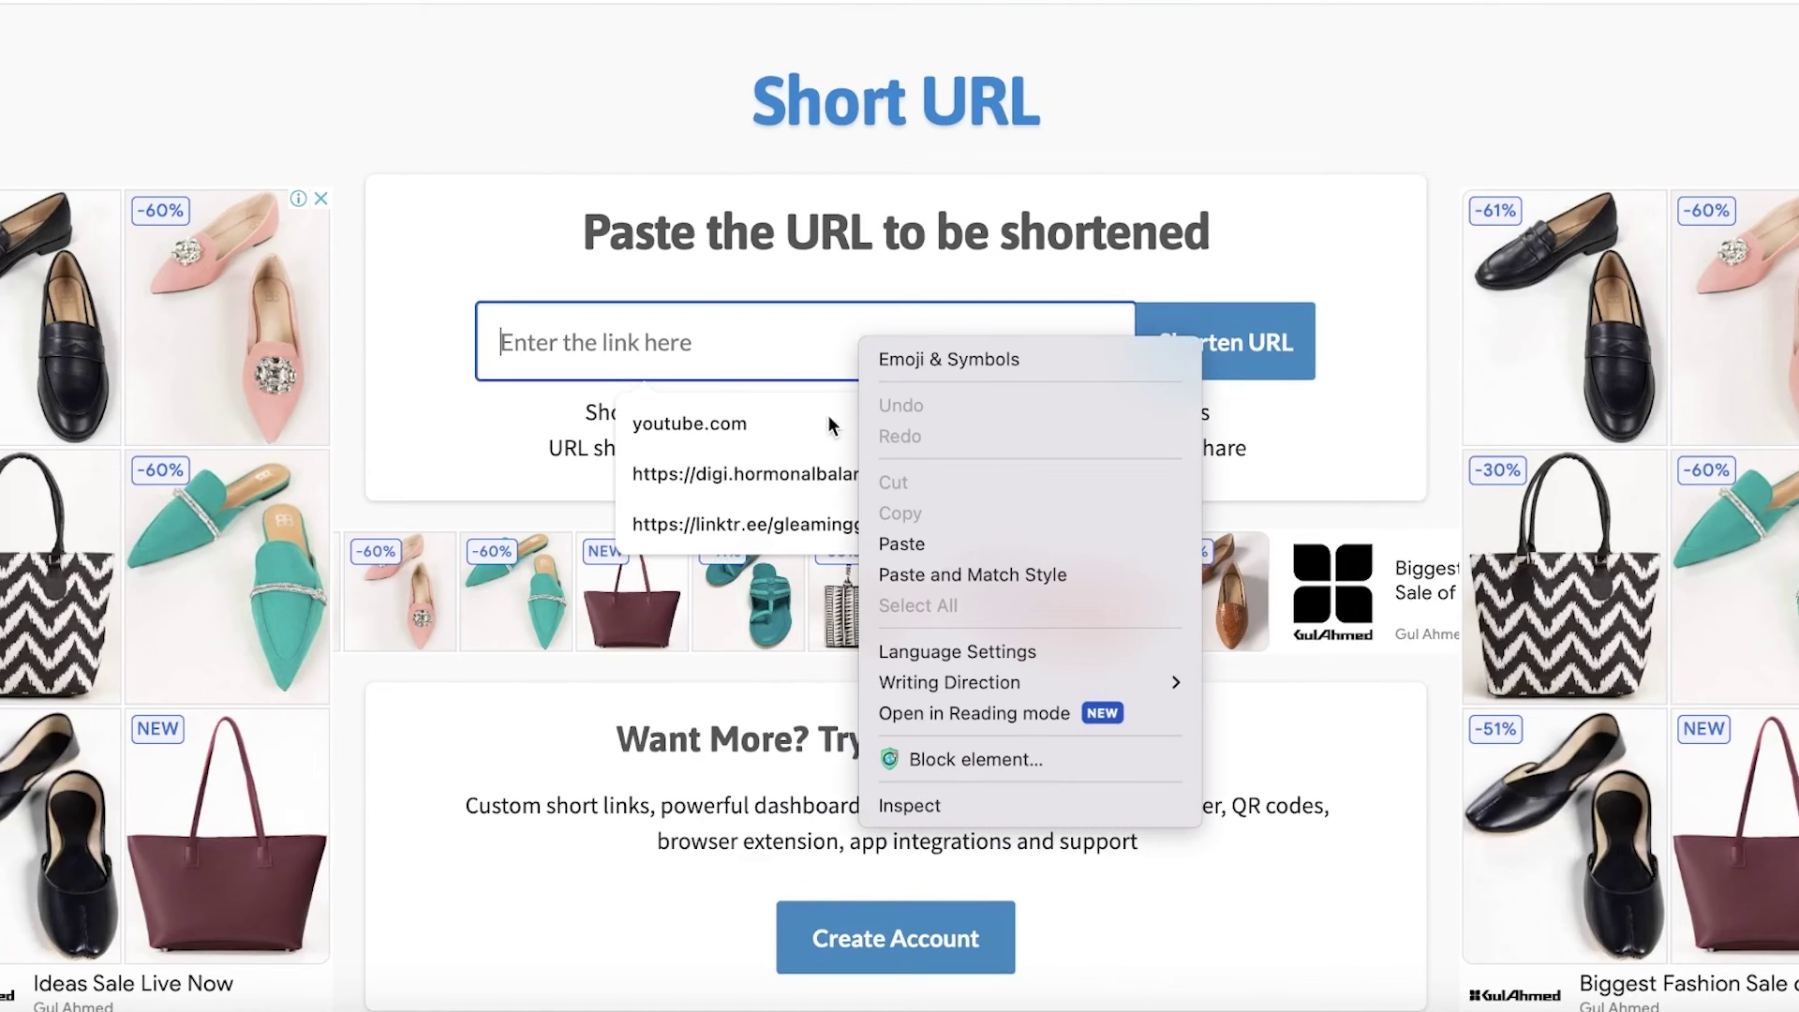
{"action": "left_click", "coordinate": [917, 543]}
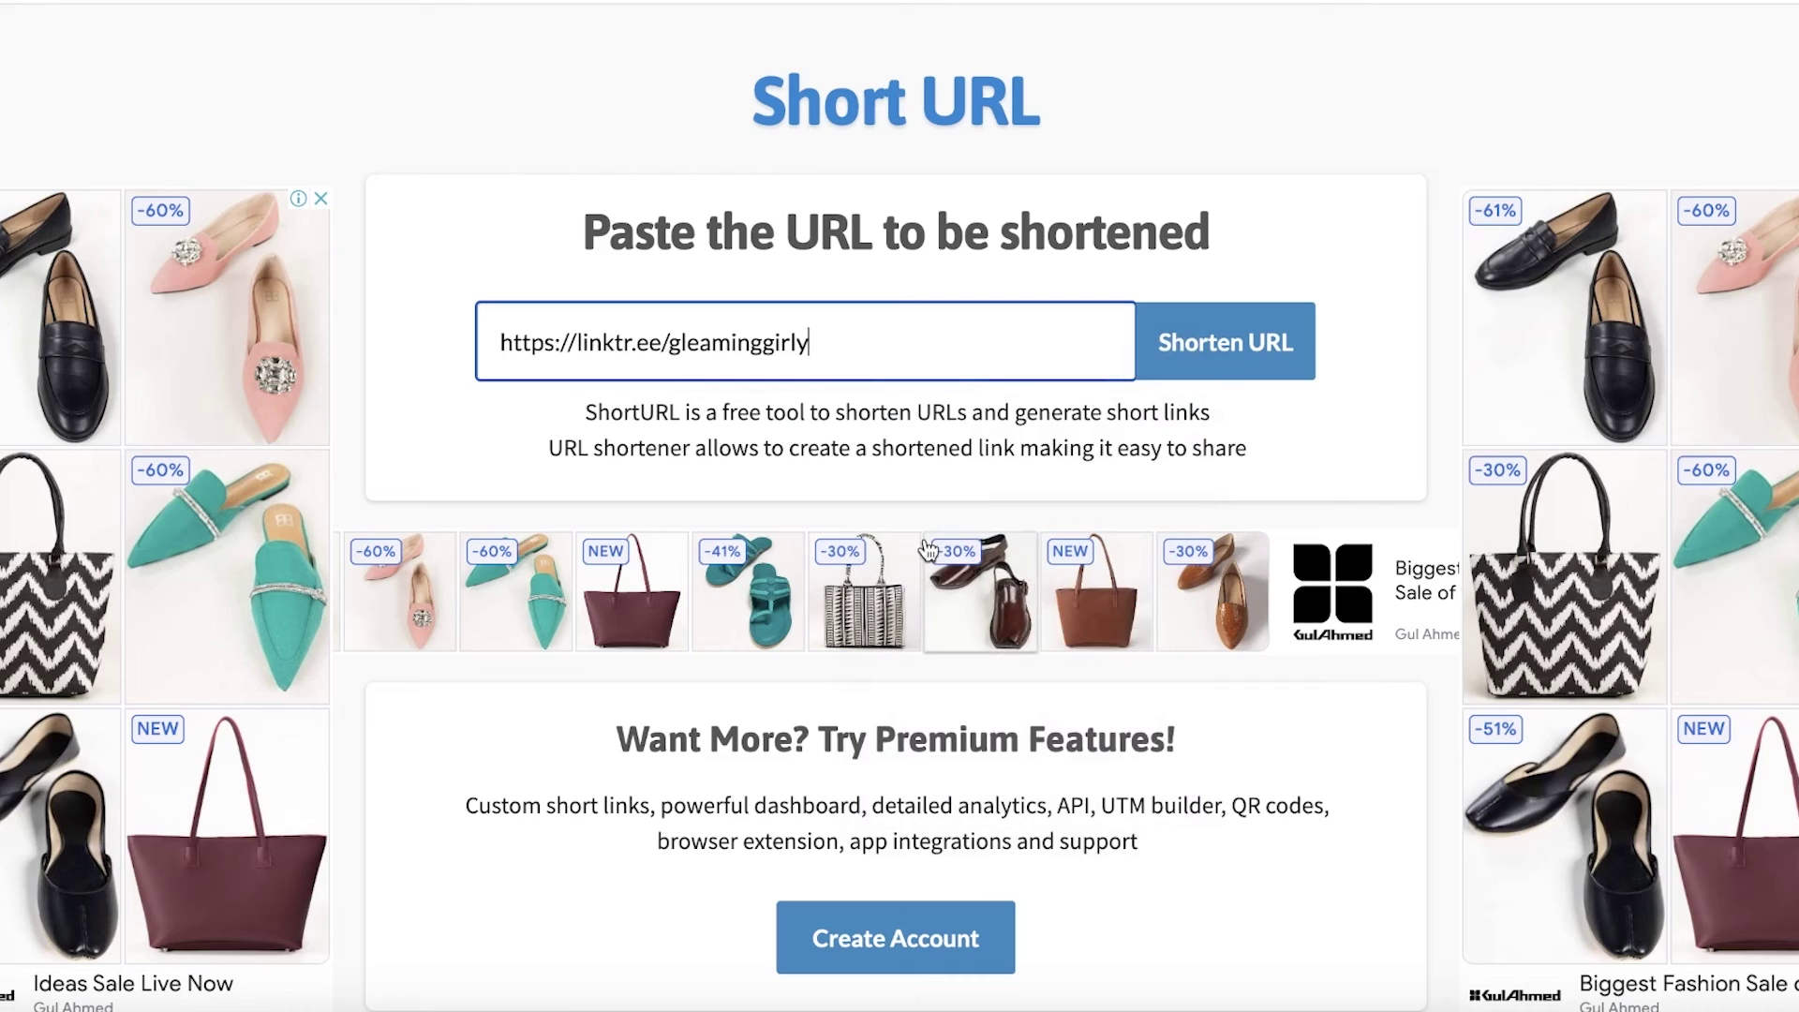
{"action": "left_click", "coordinate": [1149, 349]}
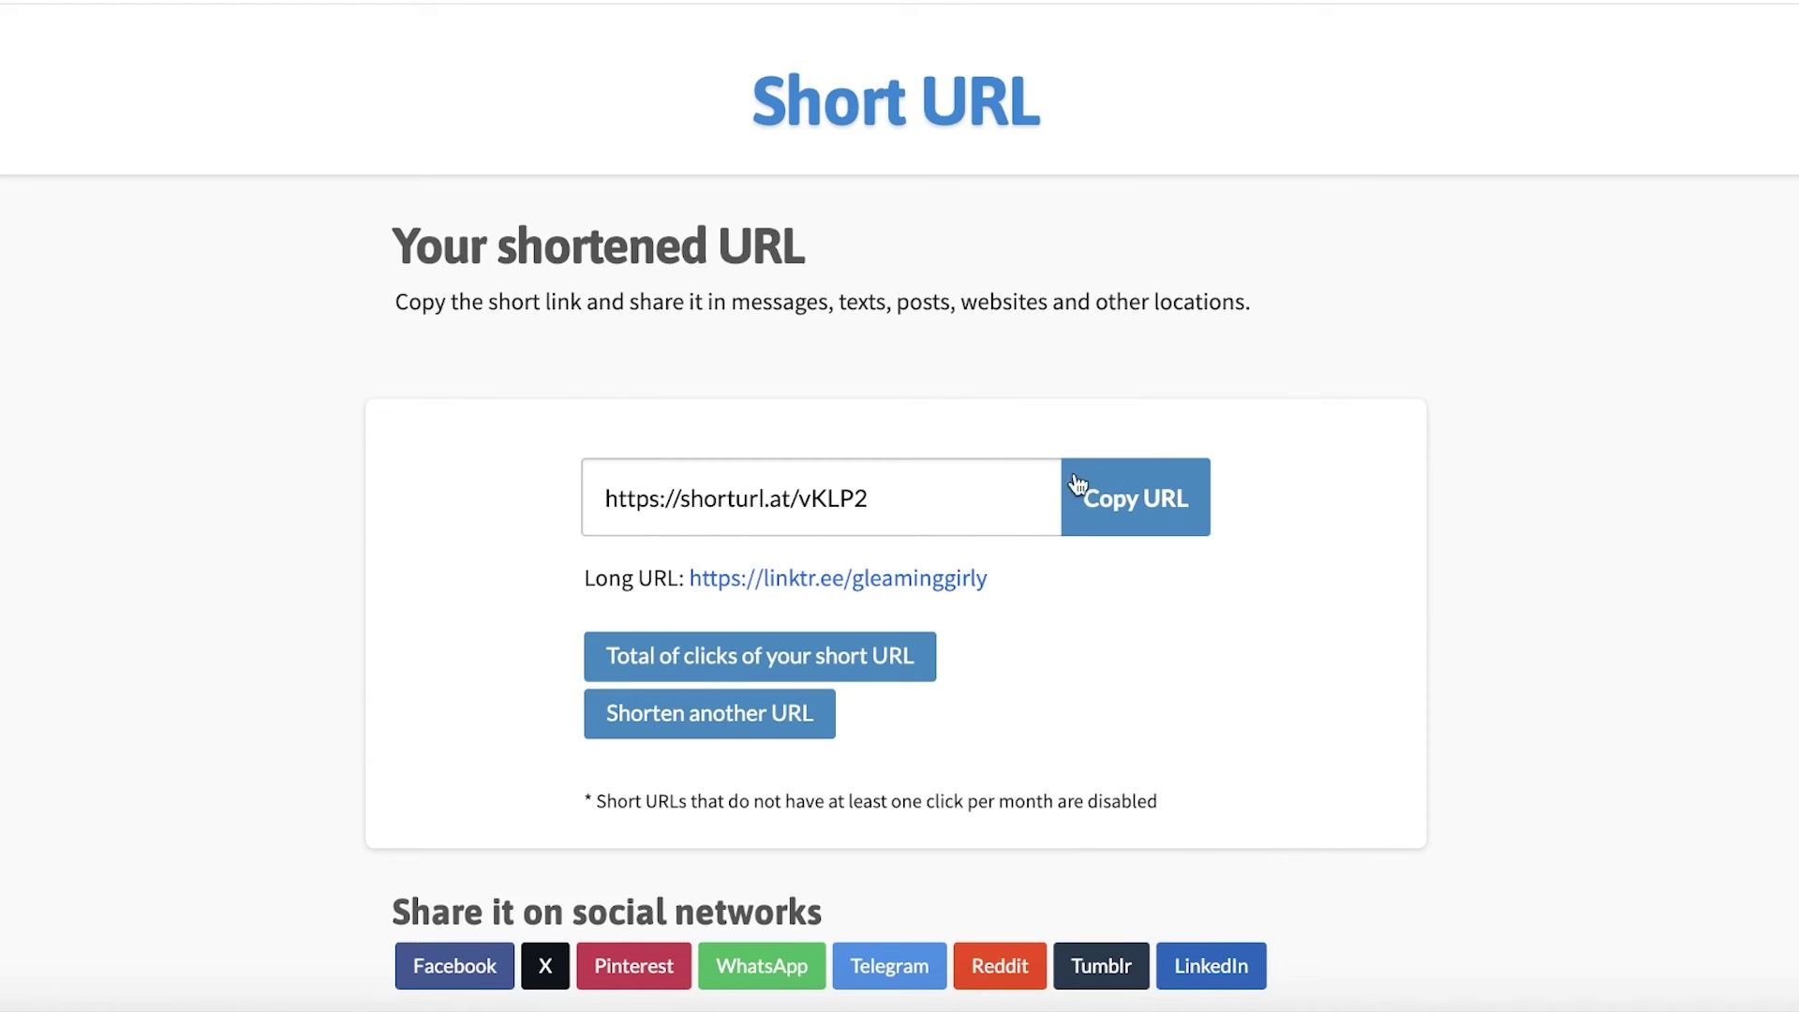
{"action": "left_click", "coordinate": [1145, 497]}
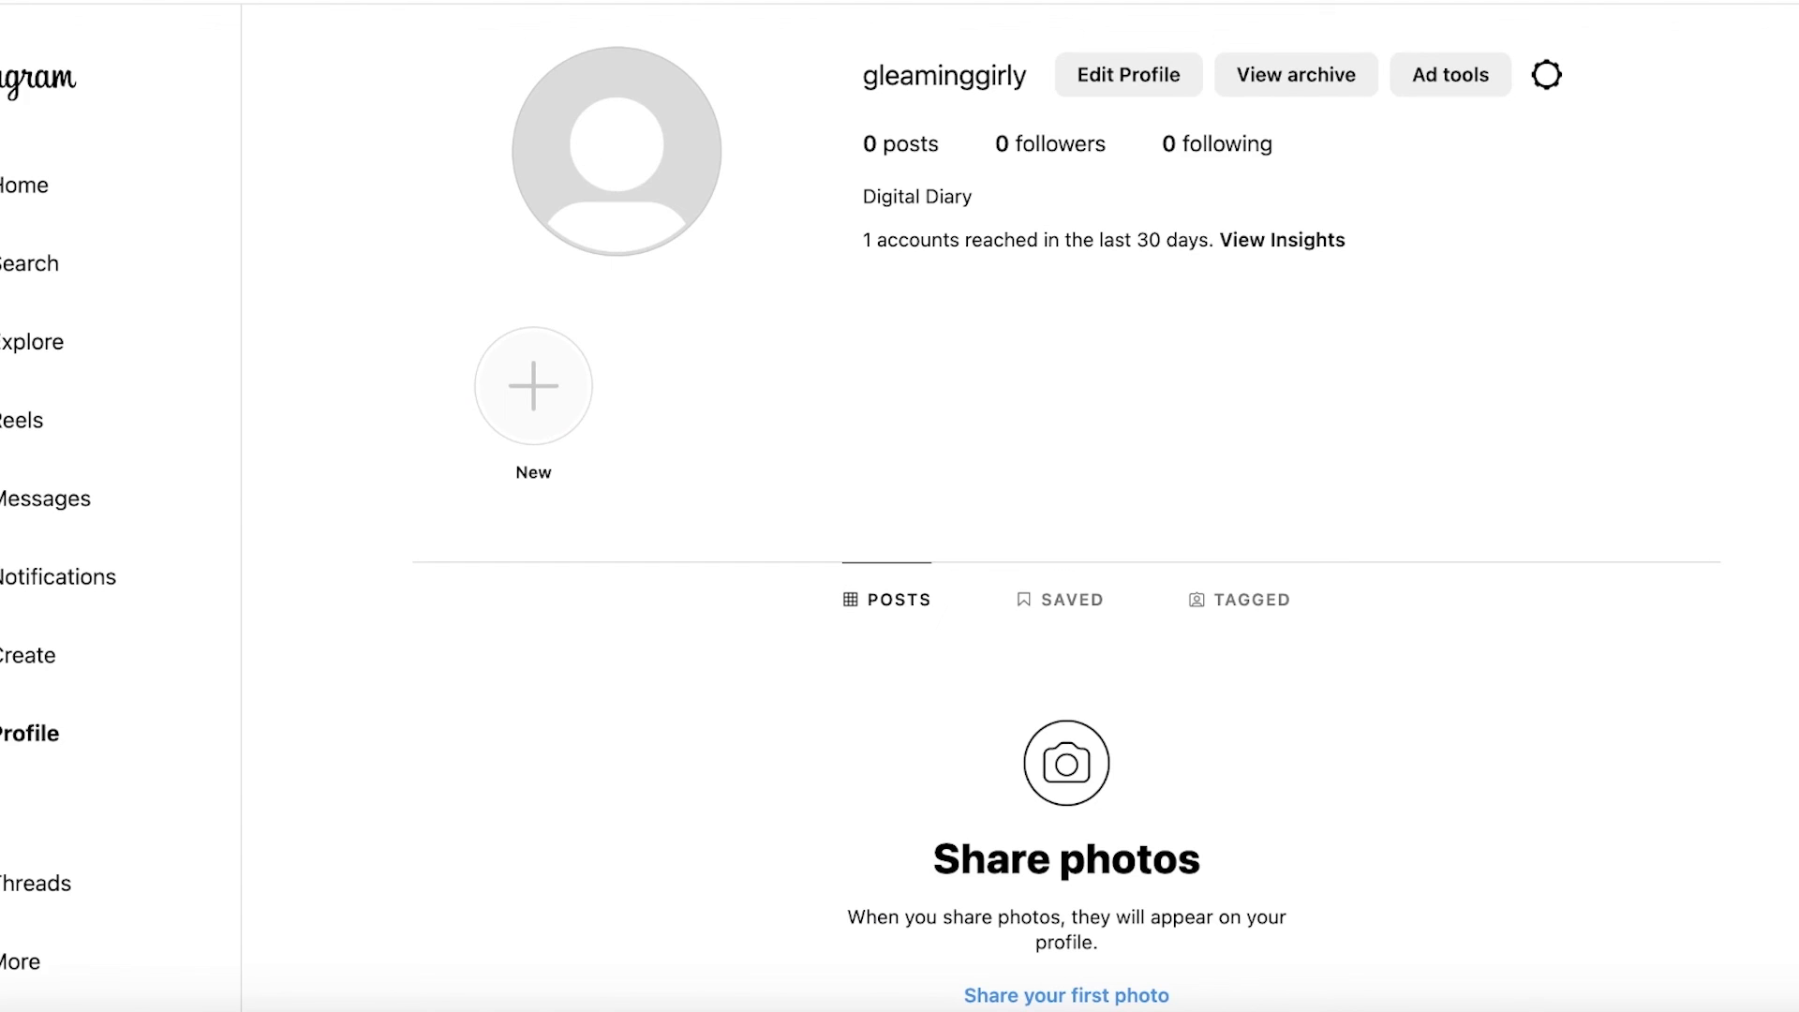
{"action": "left_click", "coordinate": [1130, 73]}
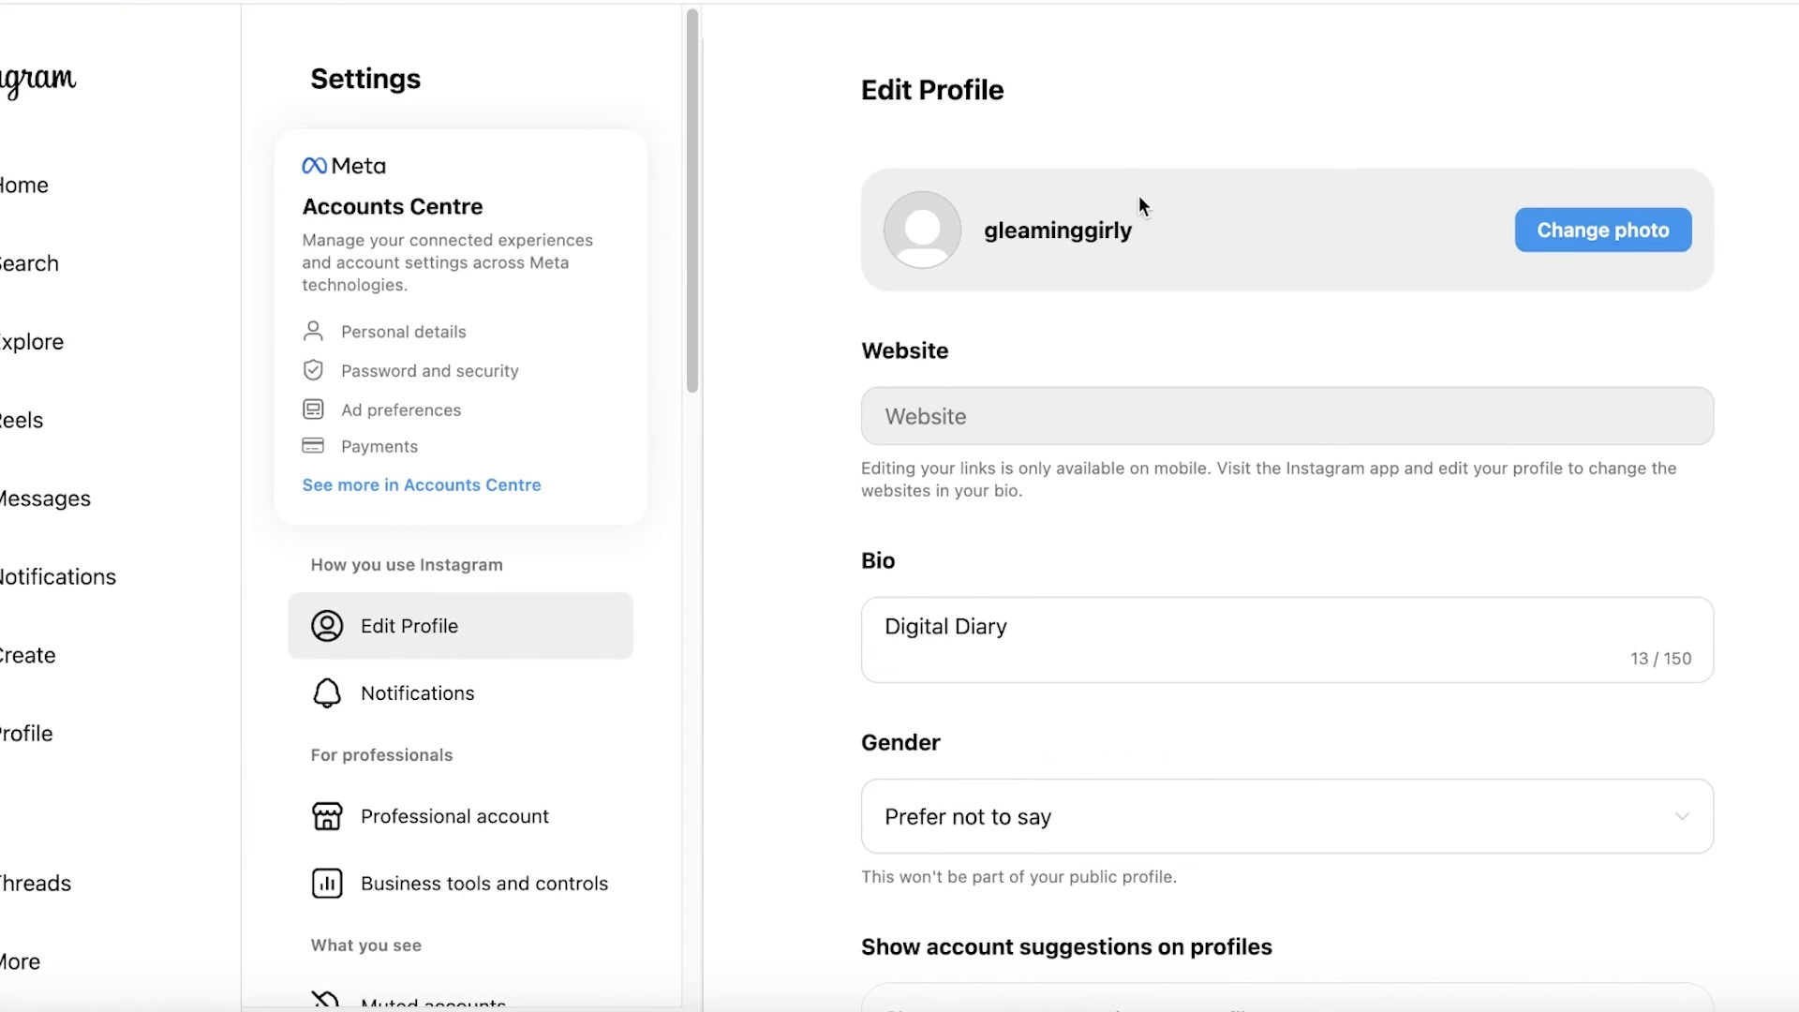
{"action": "scroll", "coordinate": [1139, 225], "scroll_direction": "down", "scroll_amount": 3}
{"action": "left_click", "coordinate": [1116, 325]}
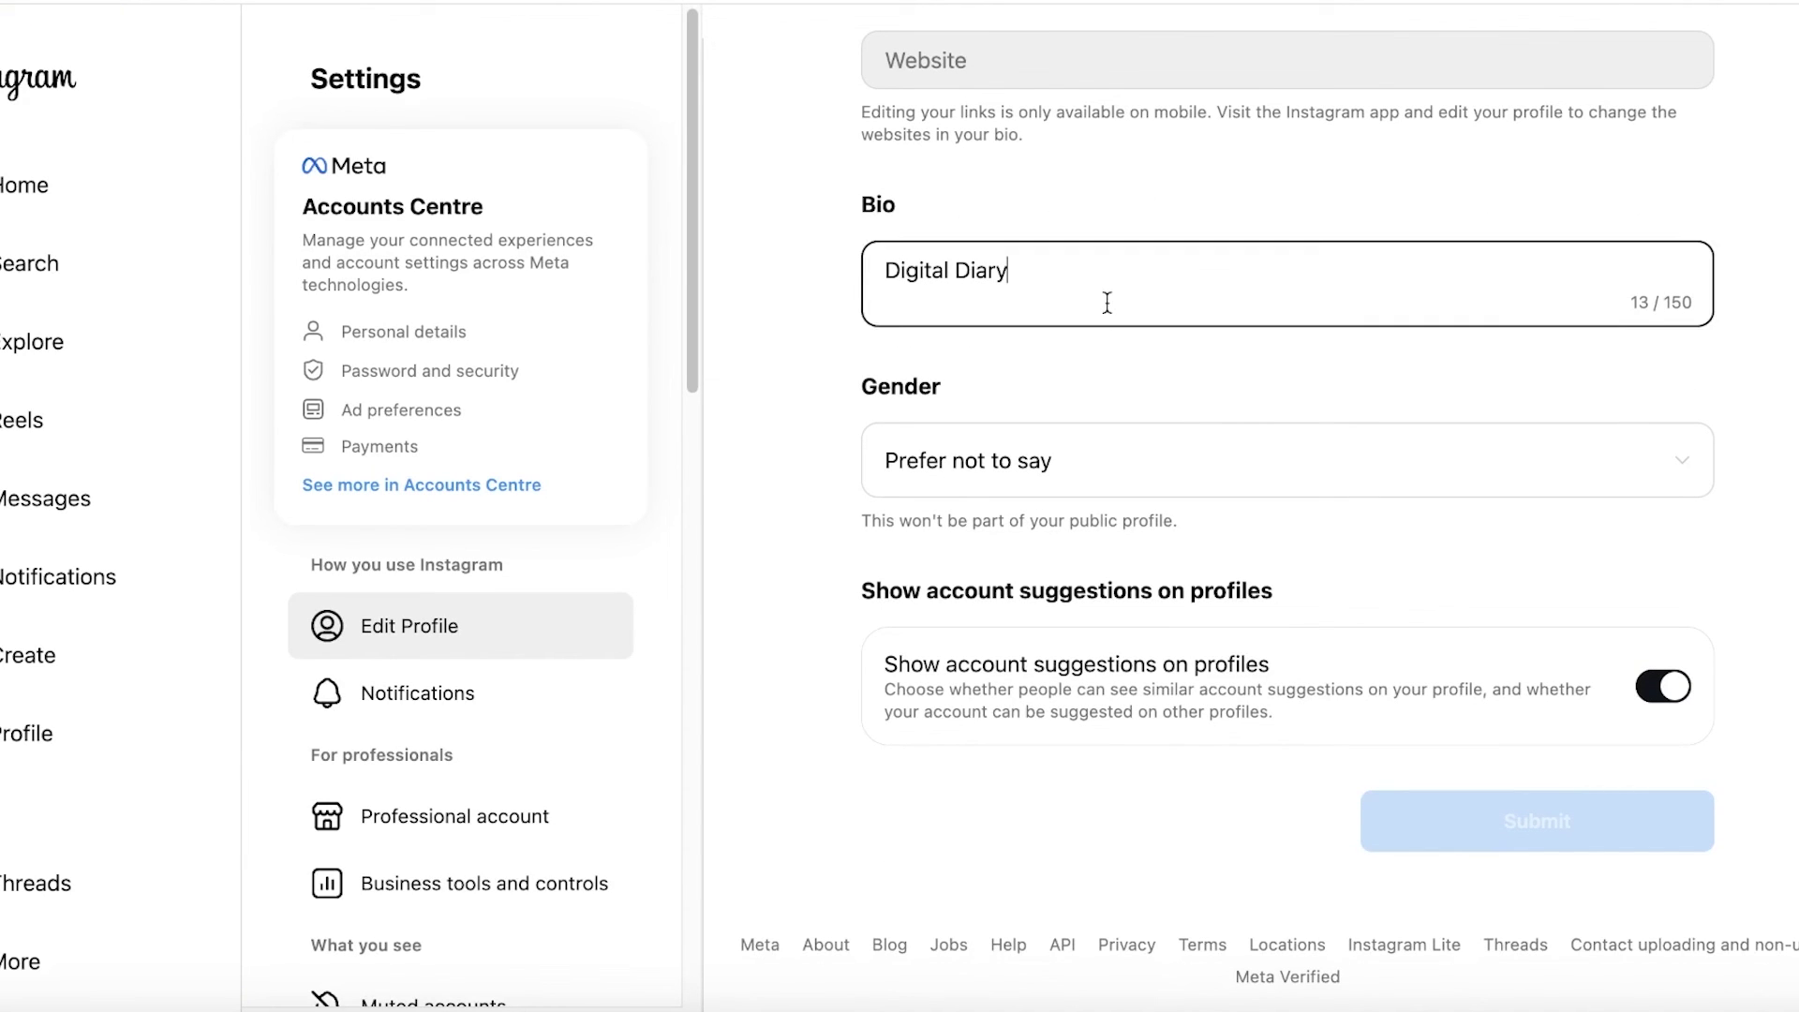
{"action": "key", "text": "Return"}
{"action": "key", "text": "Return"}
{"action": "key", "text": "super+v"}
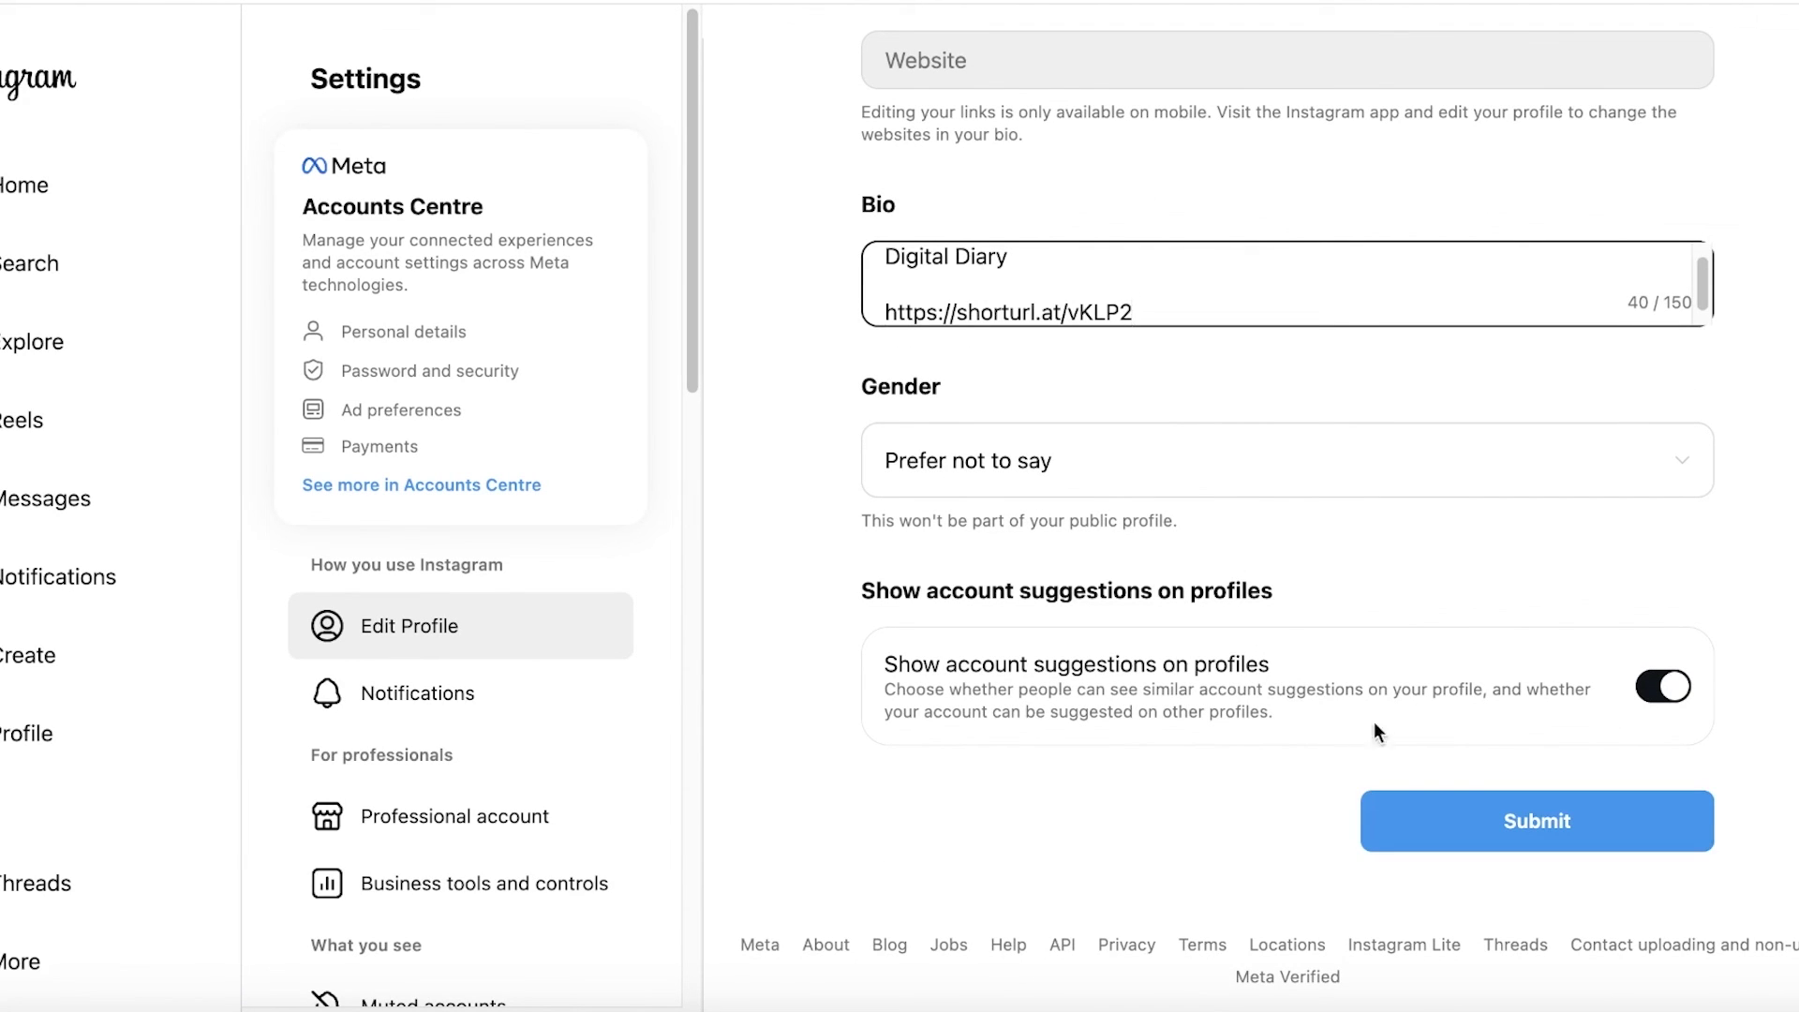
{"action": "left_click", "coordinate": [1527, 823]}
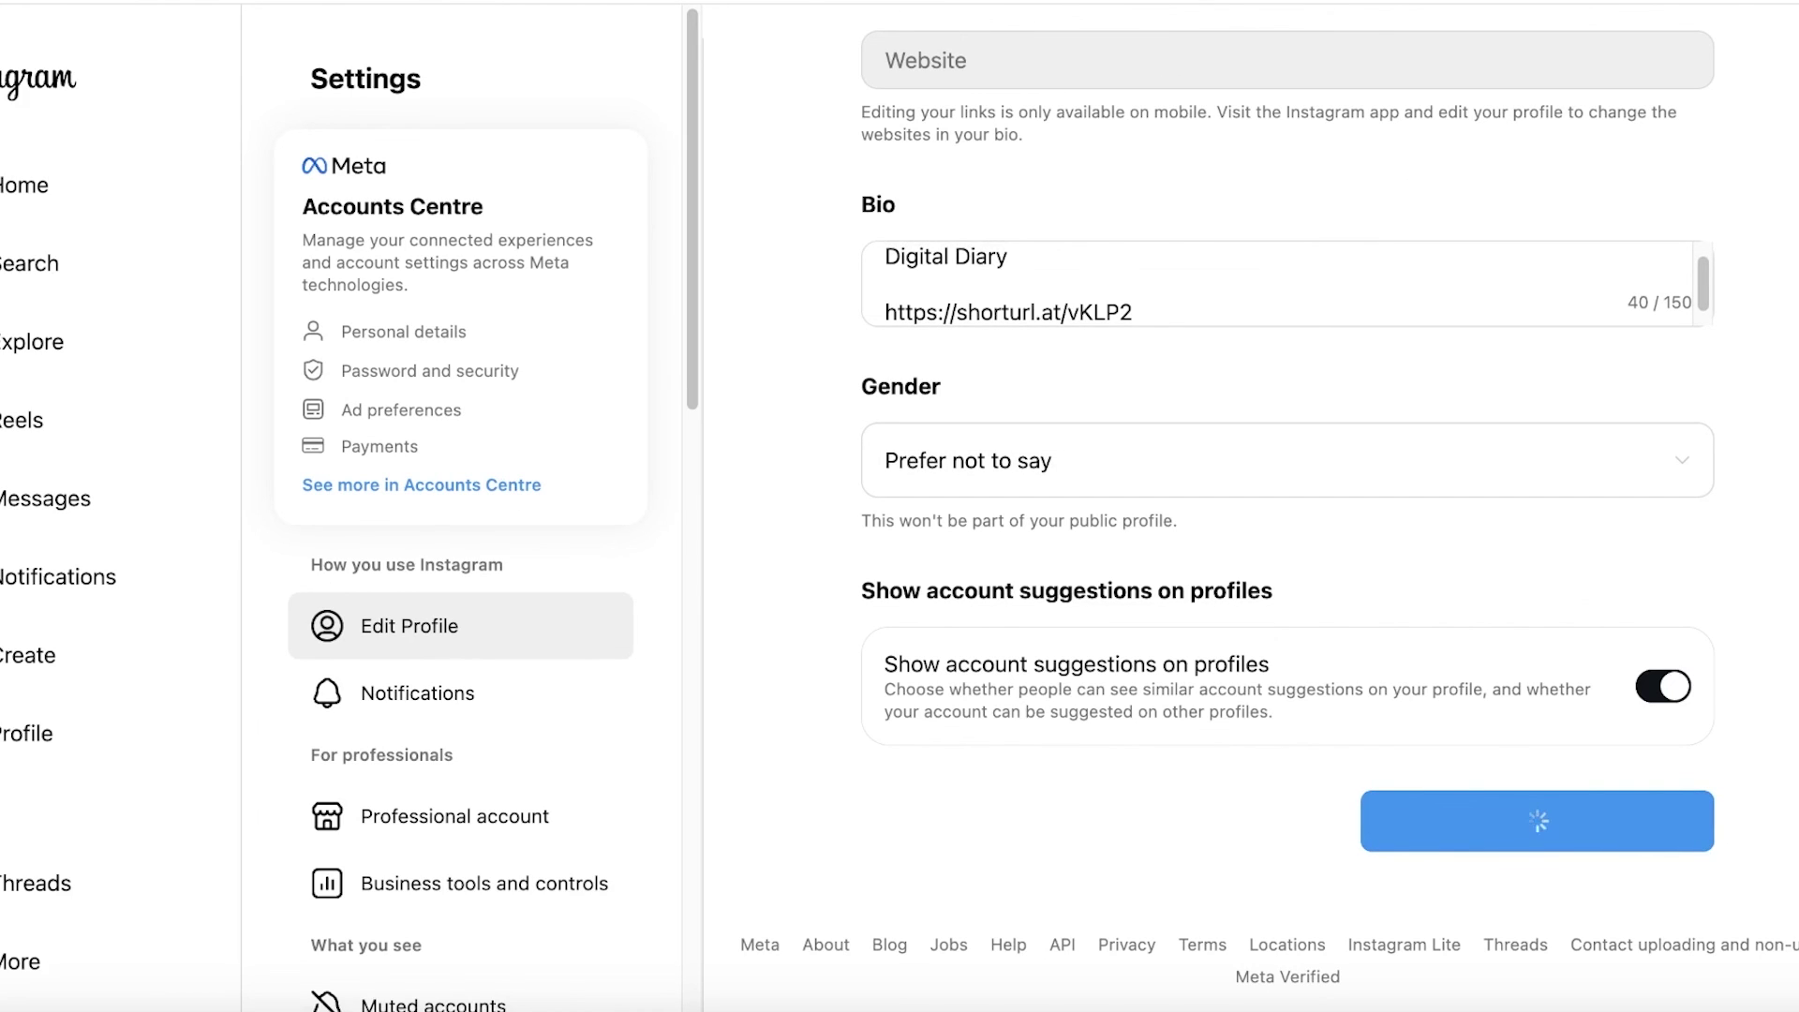
{"action": "left_click", "coordinate": [21, 742]}
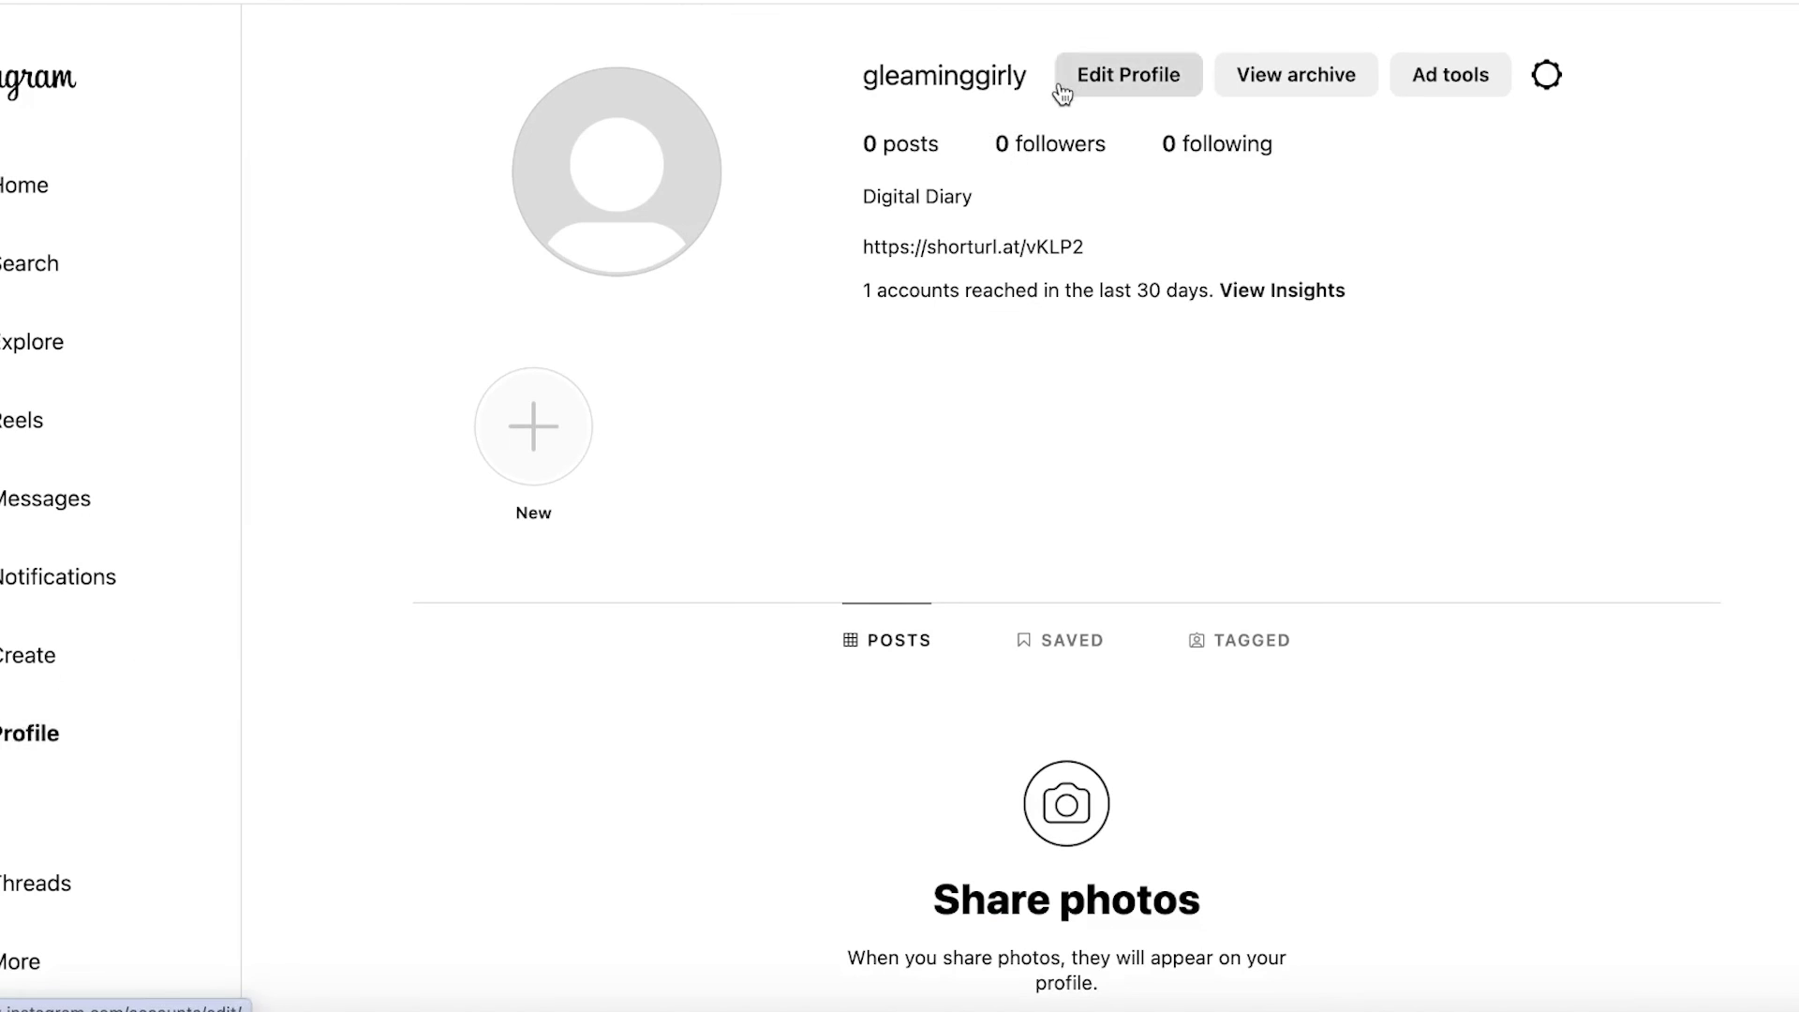